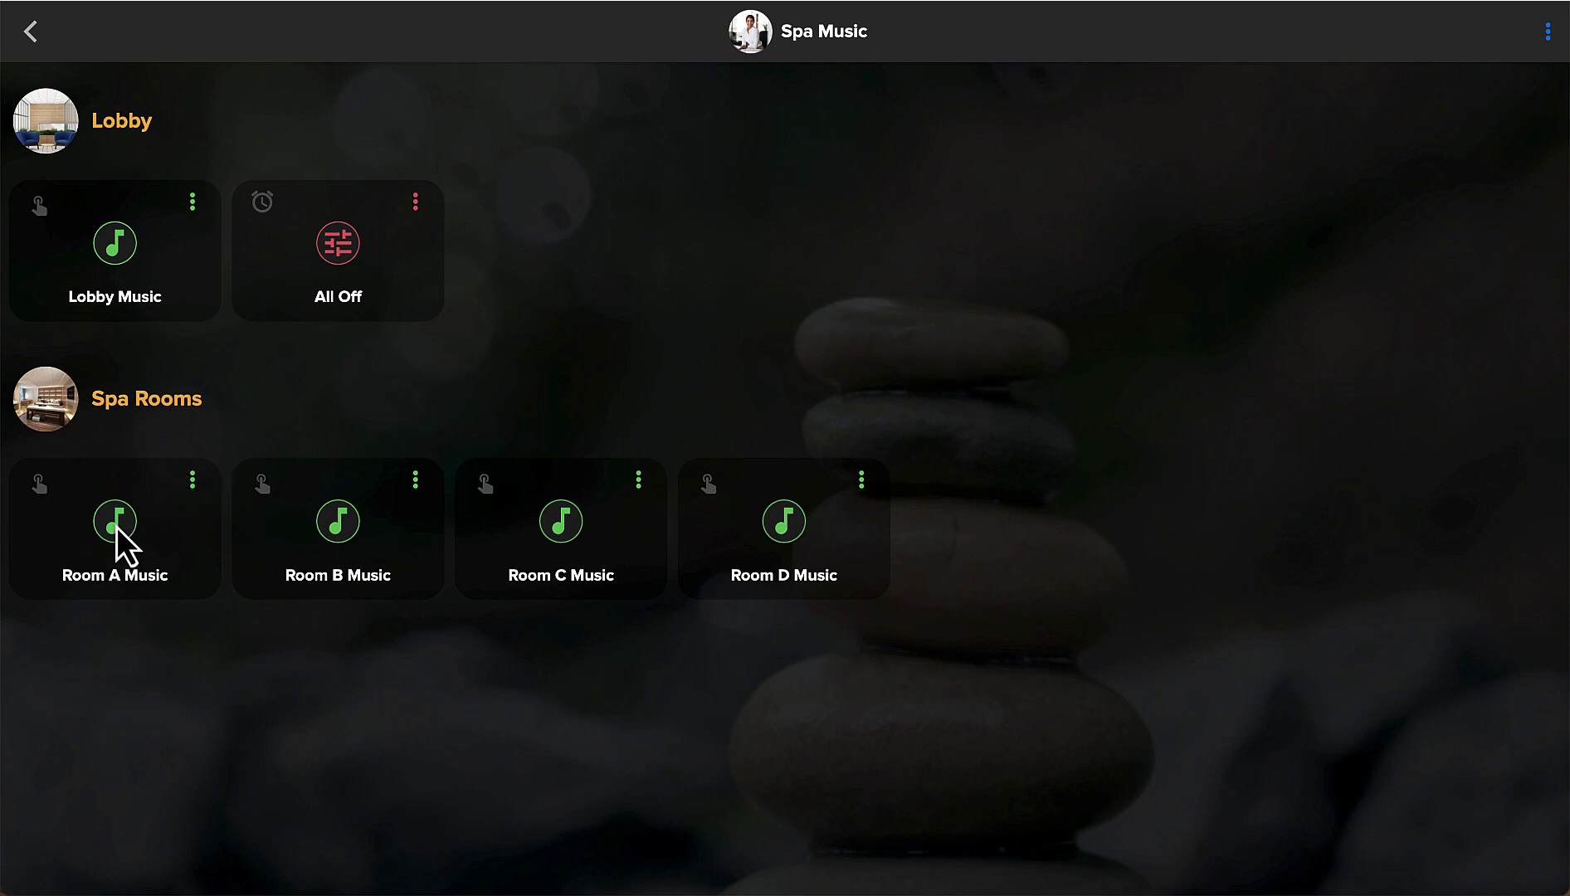
Run Room A Music to play the Calm Radio Spa station in Room A, then return to Spa Music.
left_click(116, 527)
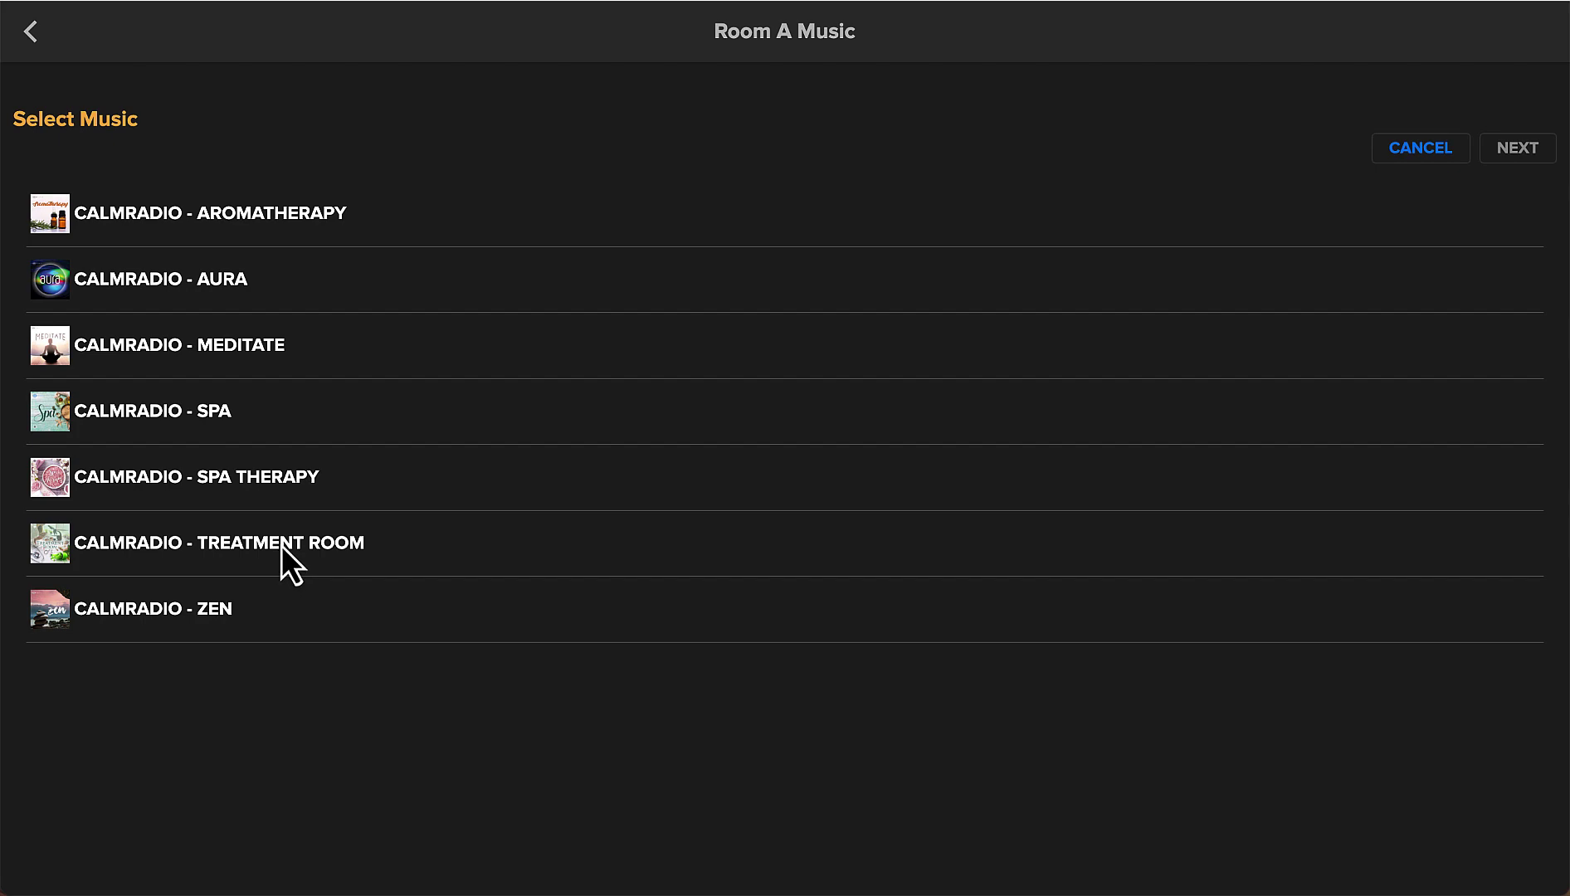
left_click(203, 417)
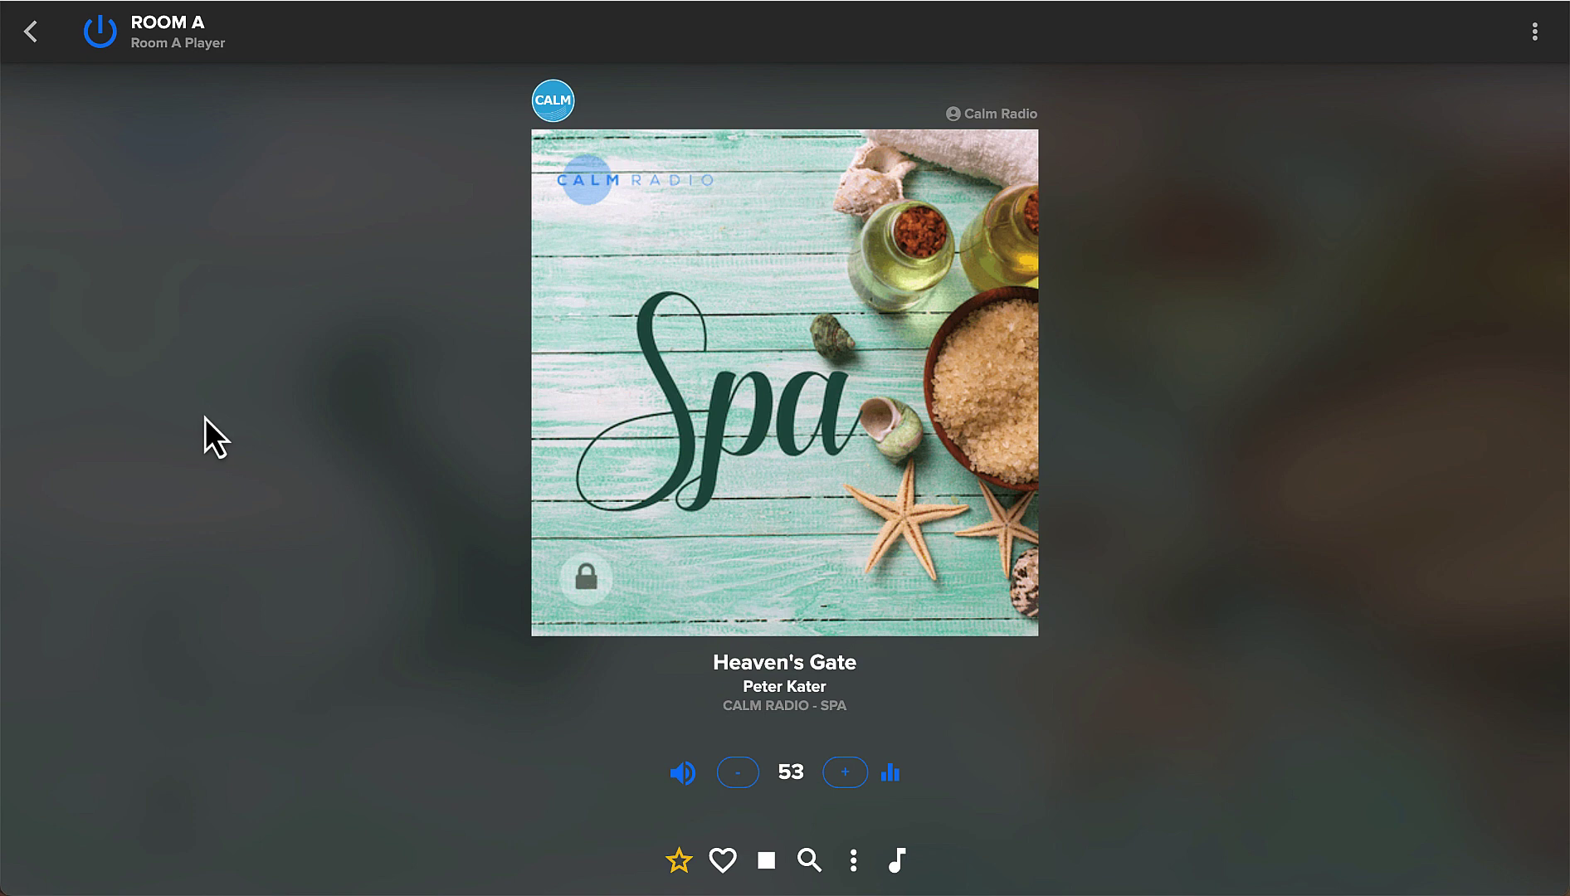
left_click(32, 33)
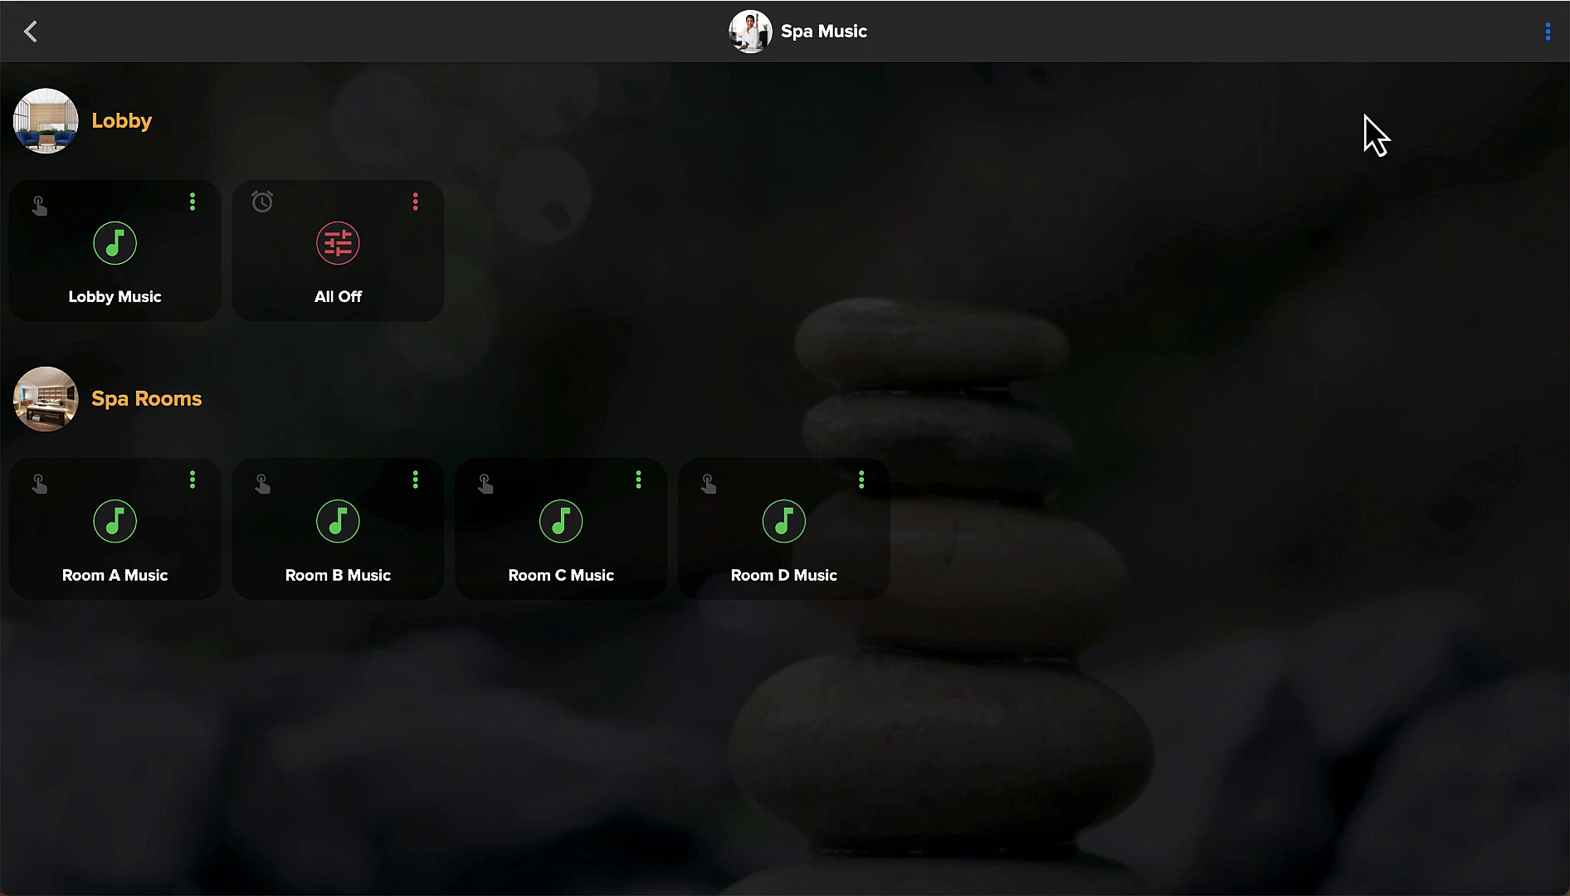
Change the tasks page user to Therapist A to preview their page.
left_click(1547, 34)
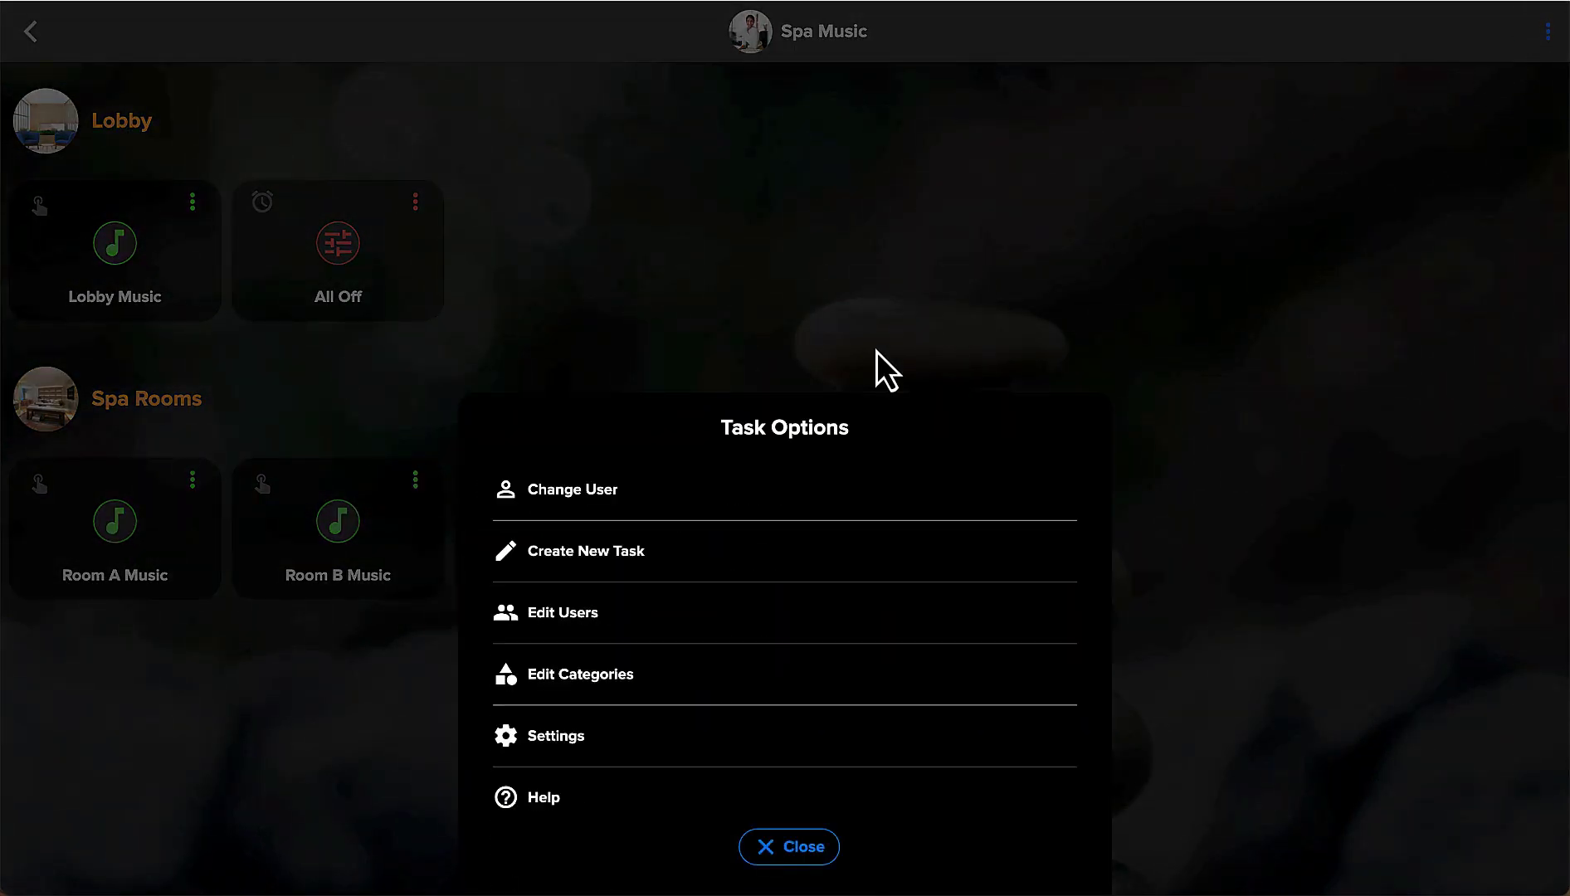
left_click(582, 491)
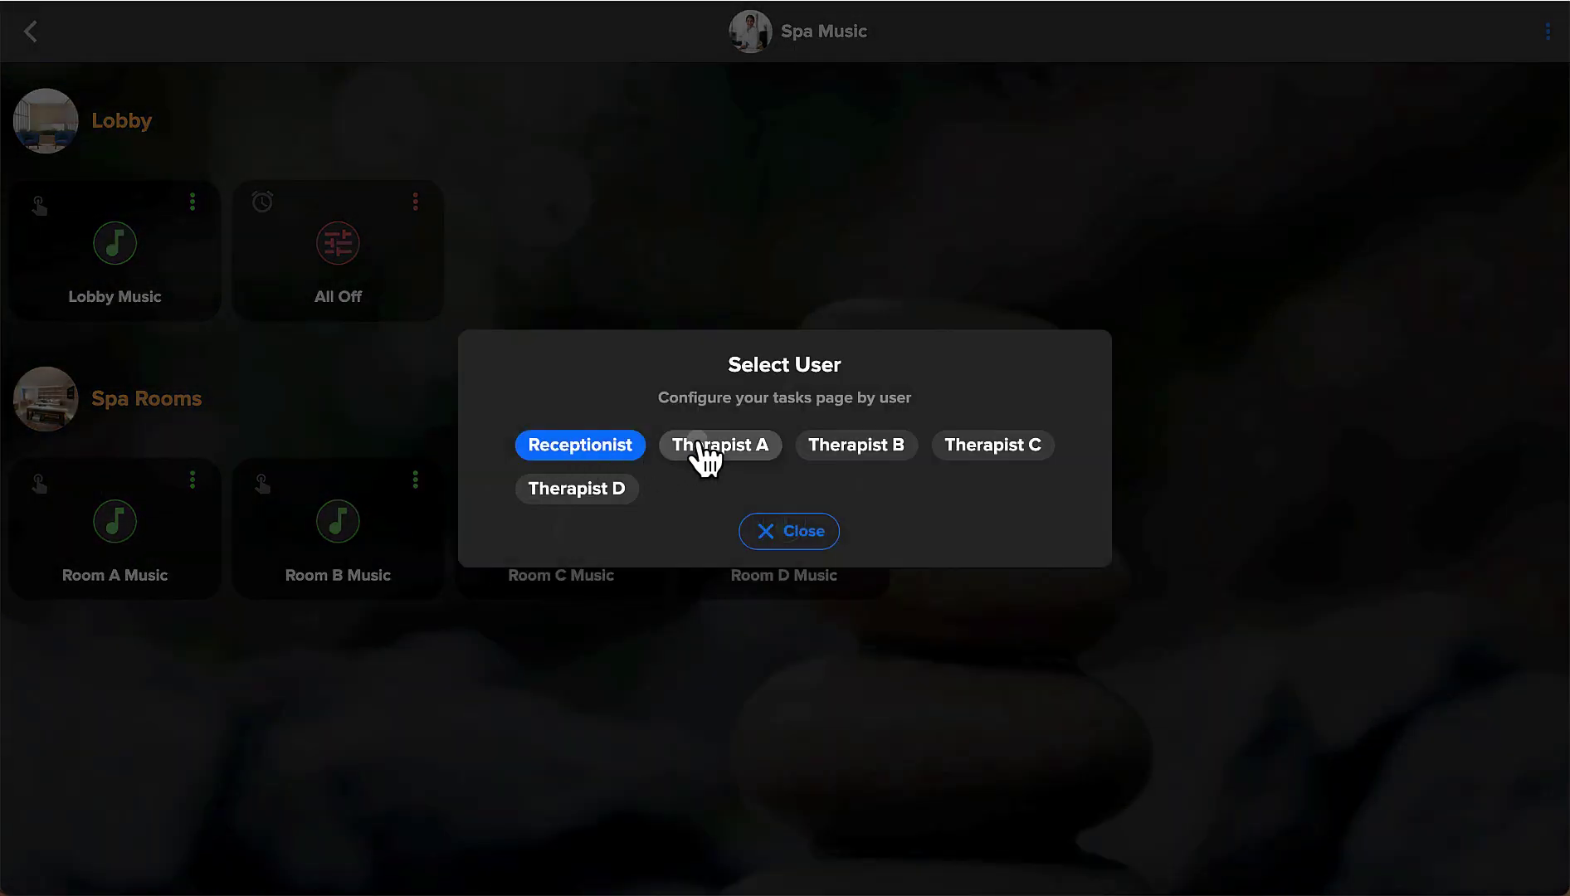
left_click(701, 452)
left_click(818, 535)
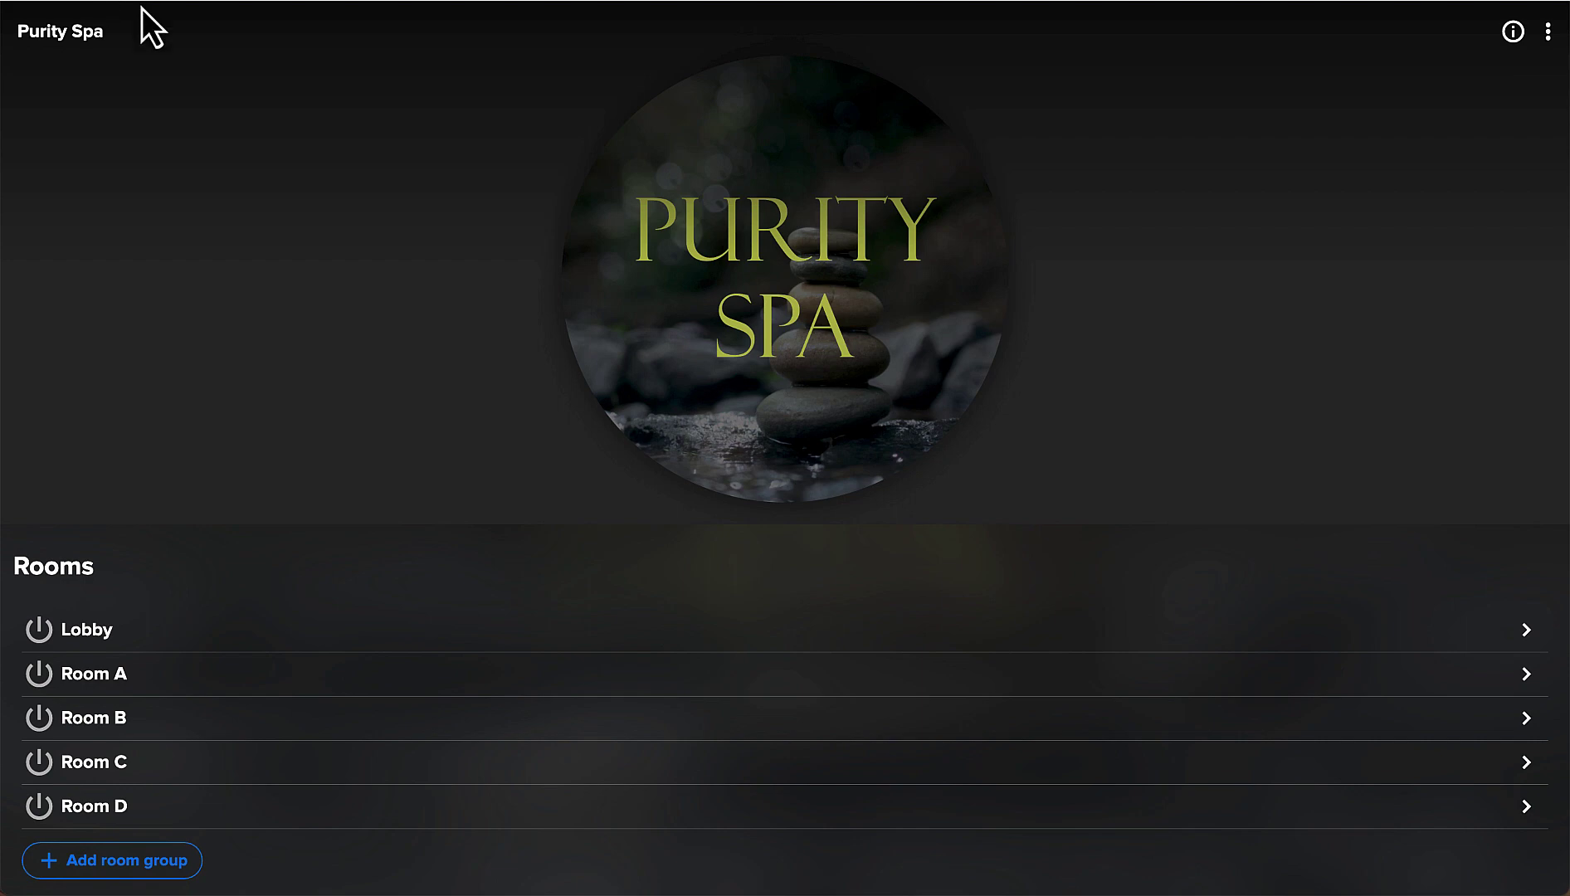
Go to the empty My Tasks page and open its Edit Users list.
left_click(1548, 33)
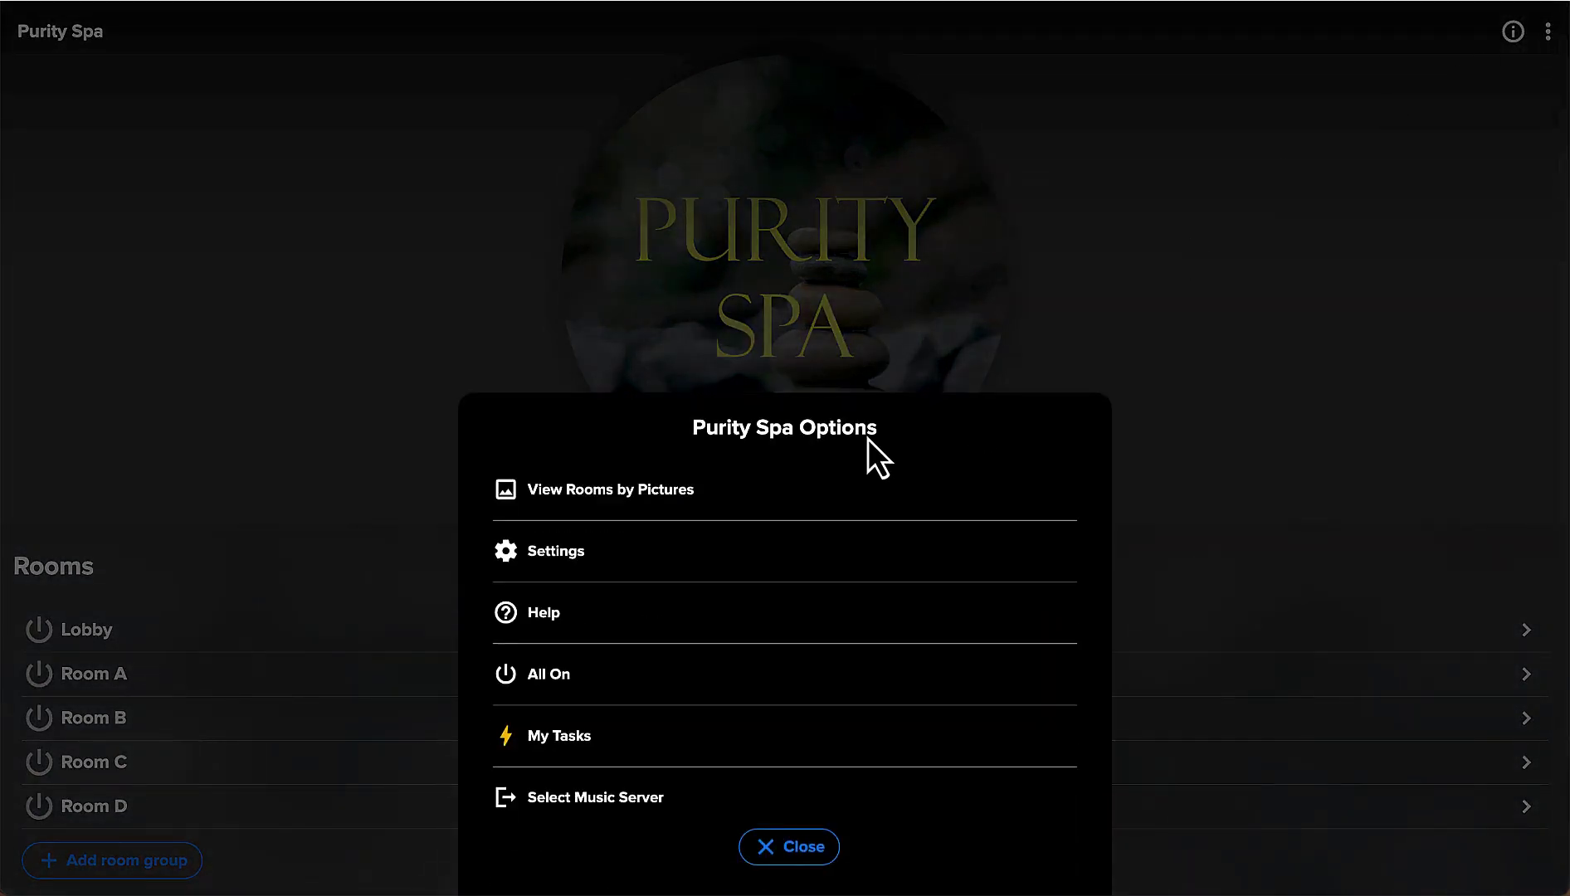
left_click(554, 736)
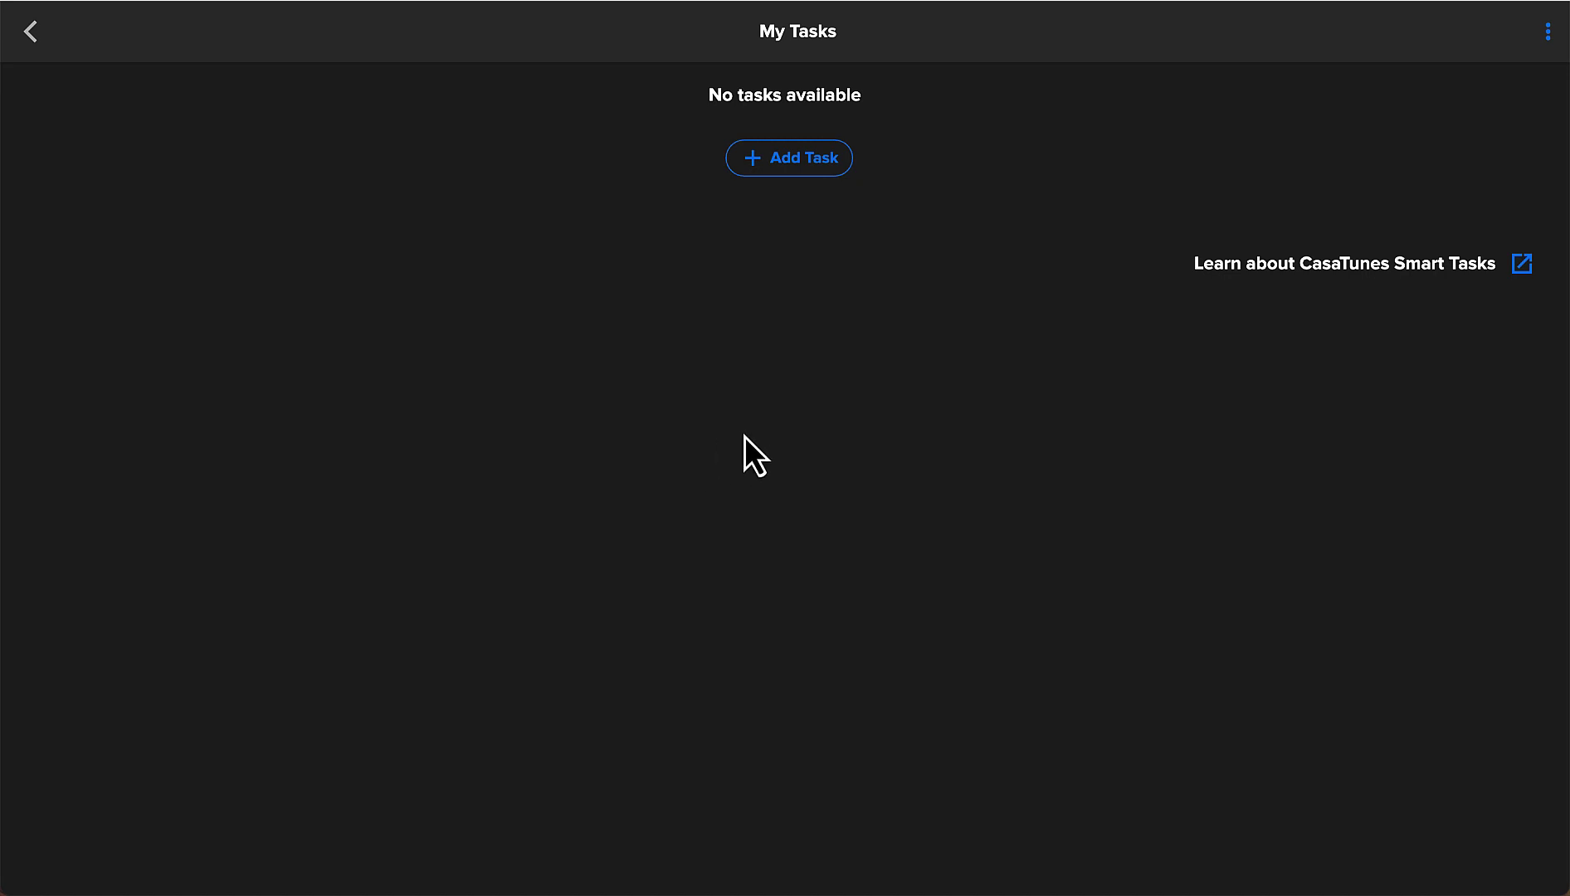
left_click(1545, 38)
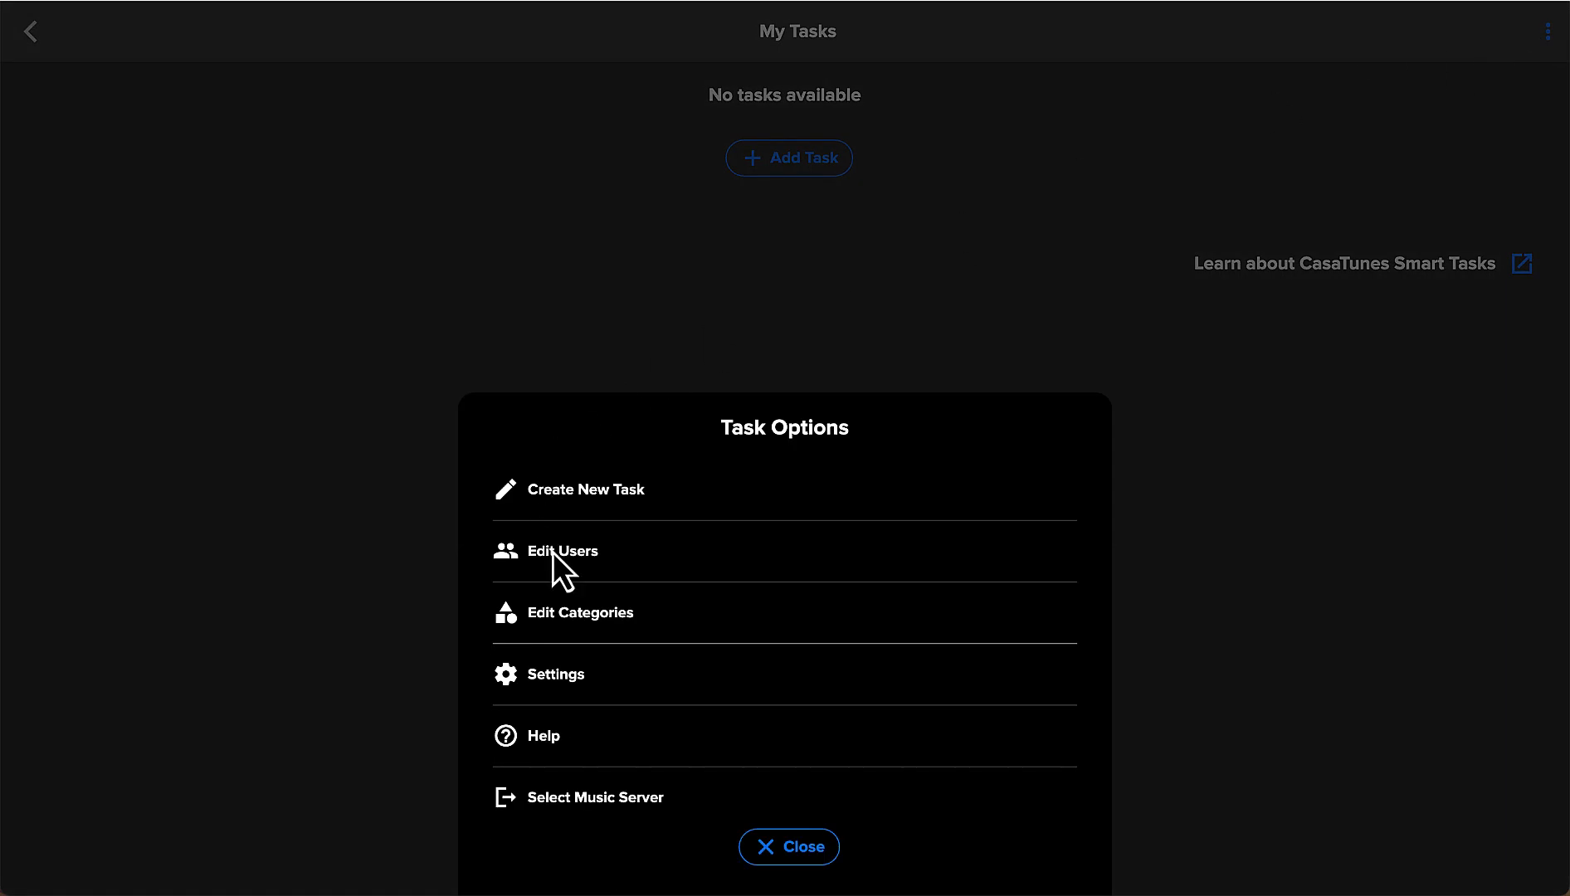
left_click(553, 552)
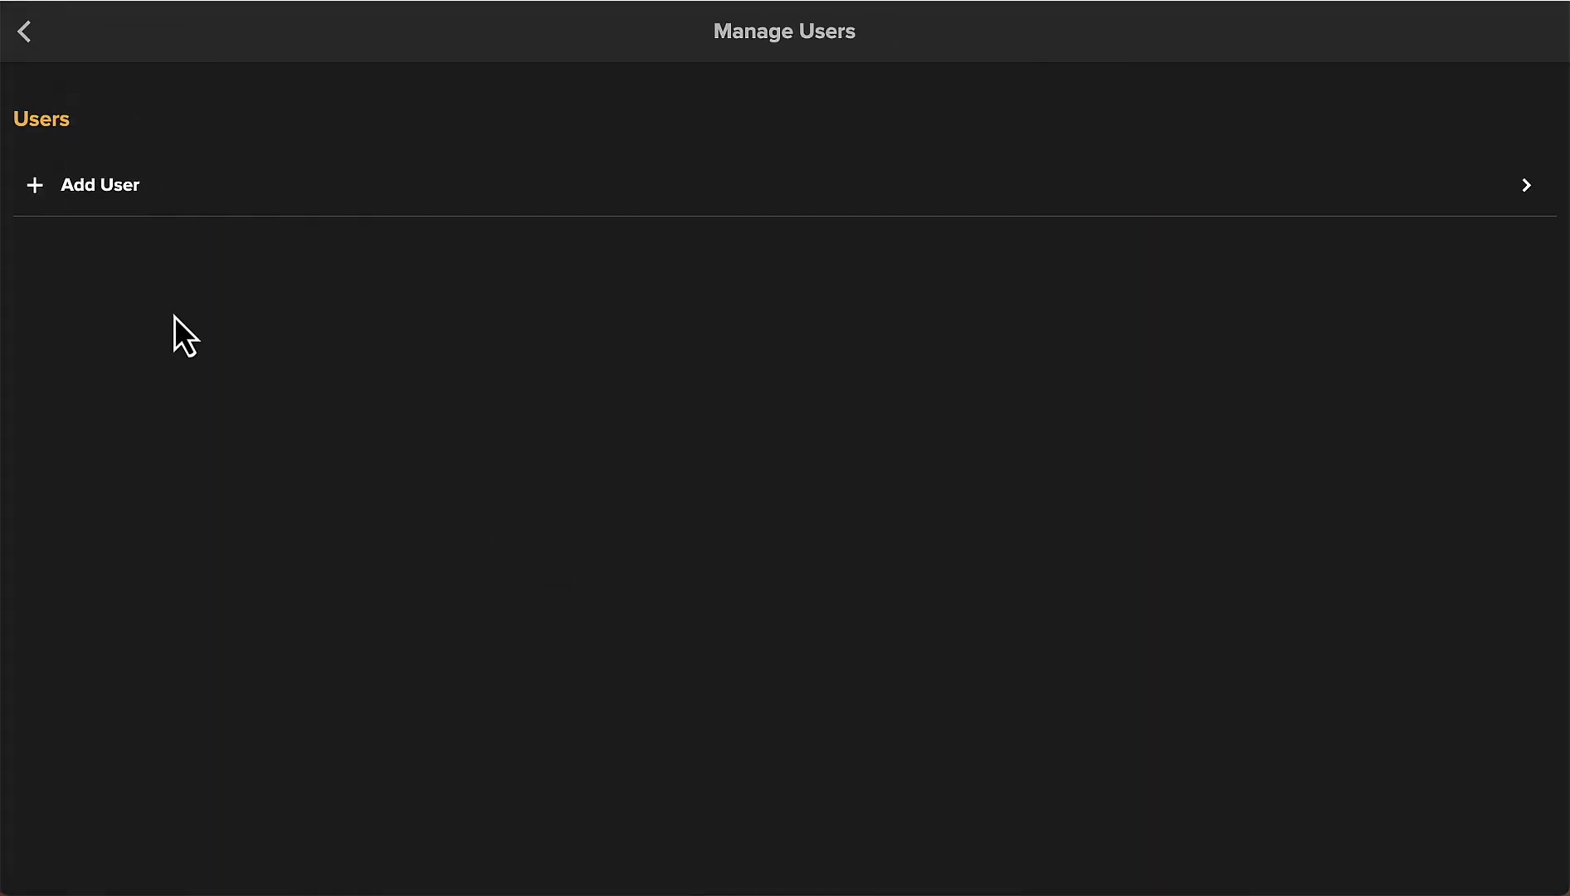
Add and save a new user named 'Receptionist'.
left_click(115, 190)
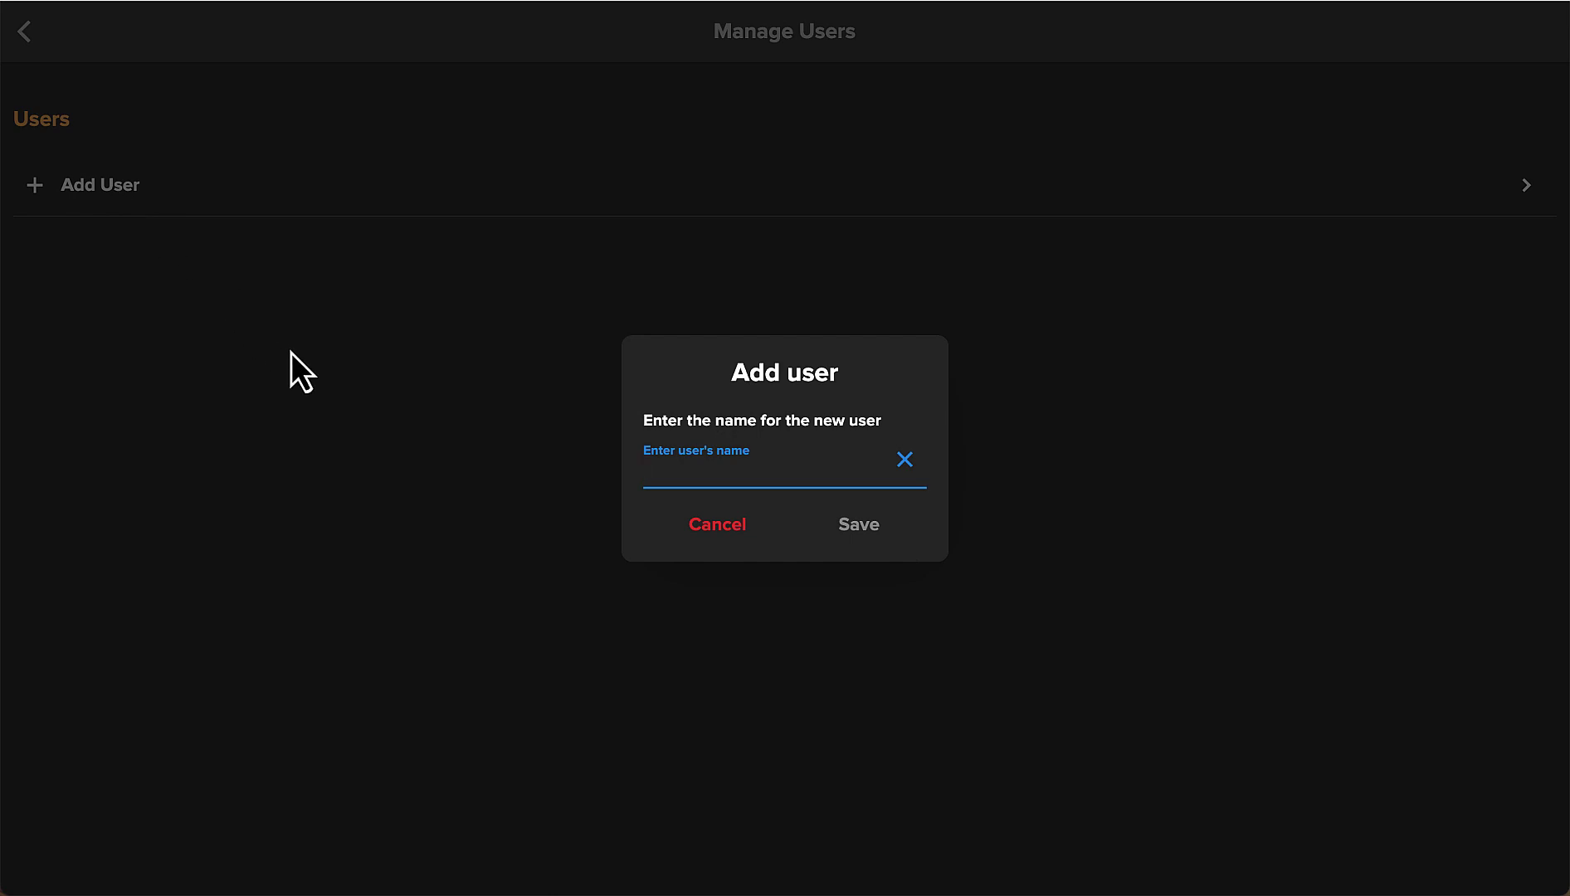
type("Receptionist")
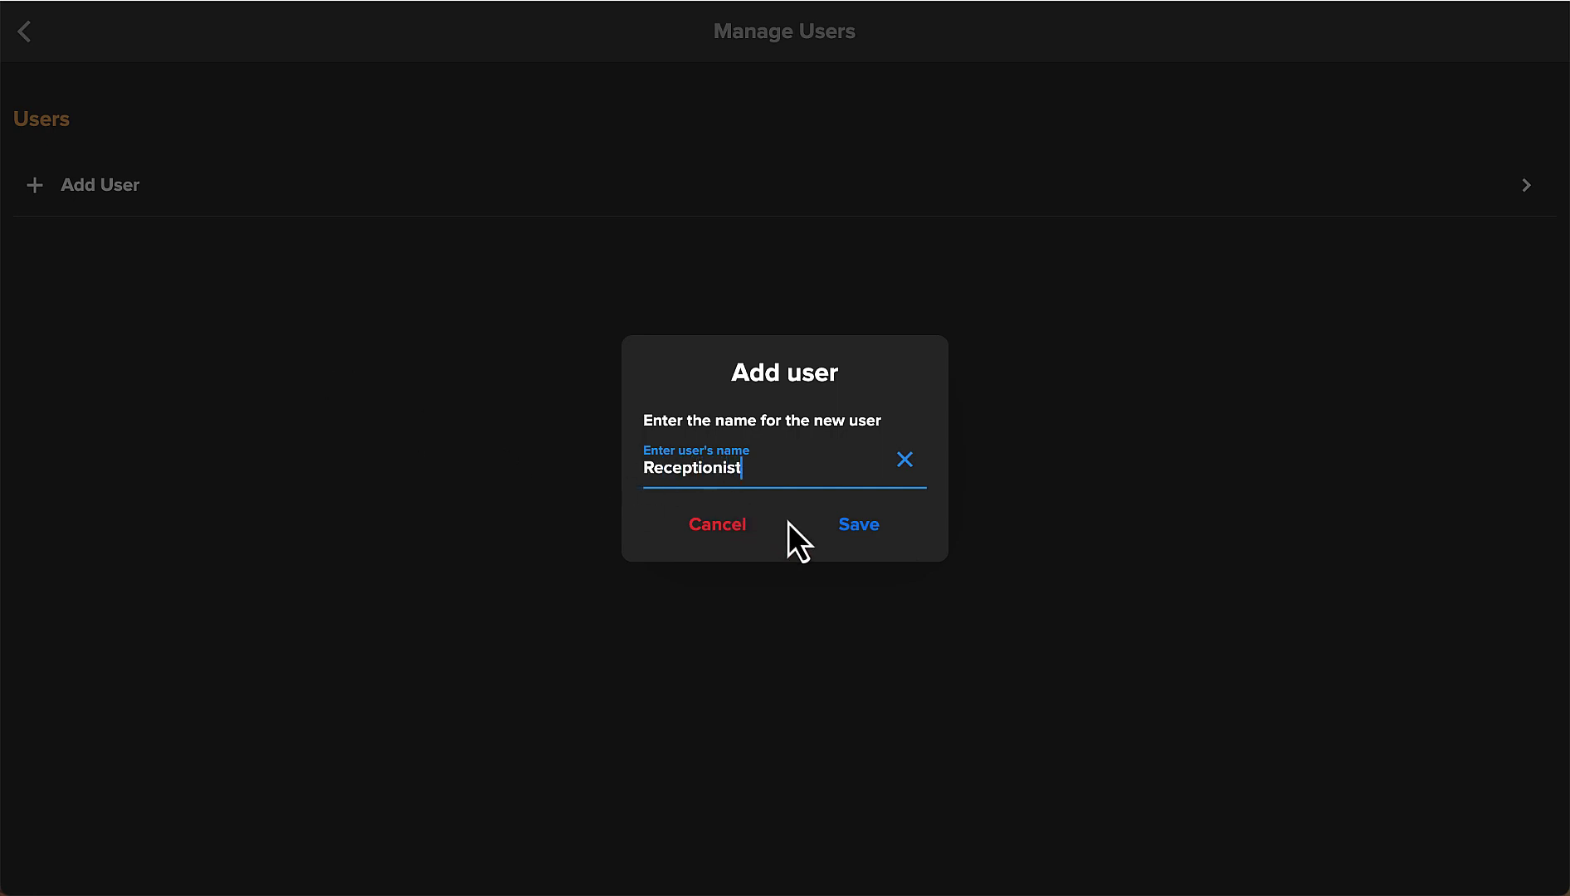
left_click(844, 528)
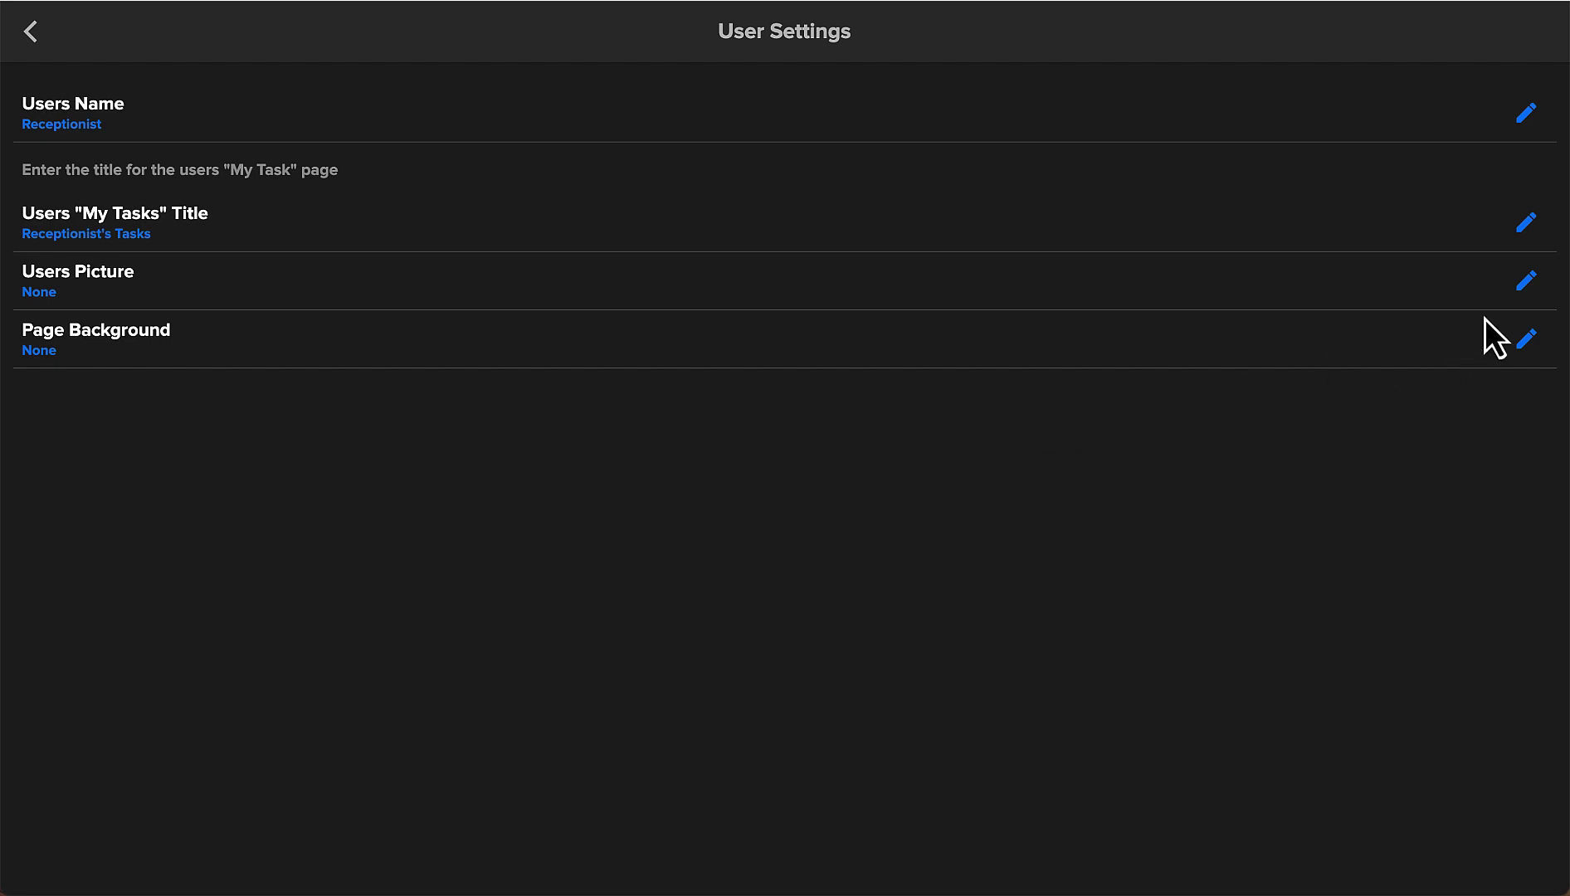
Change the My Tasks title to 'Spa Music' and set the woman-at-desk photo as the user picture.
left_click(1519, 233)
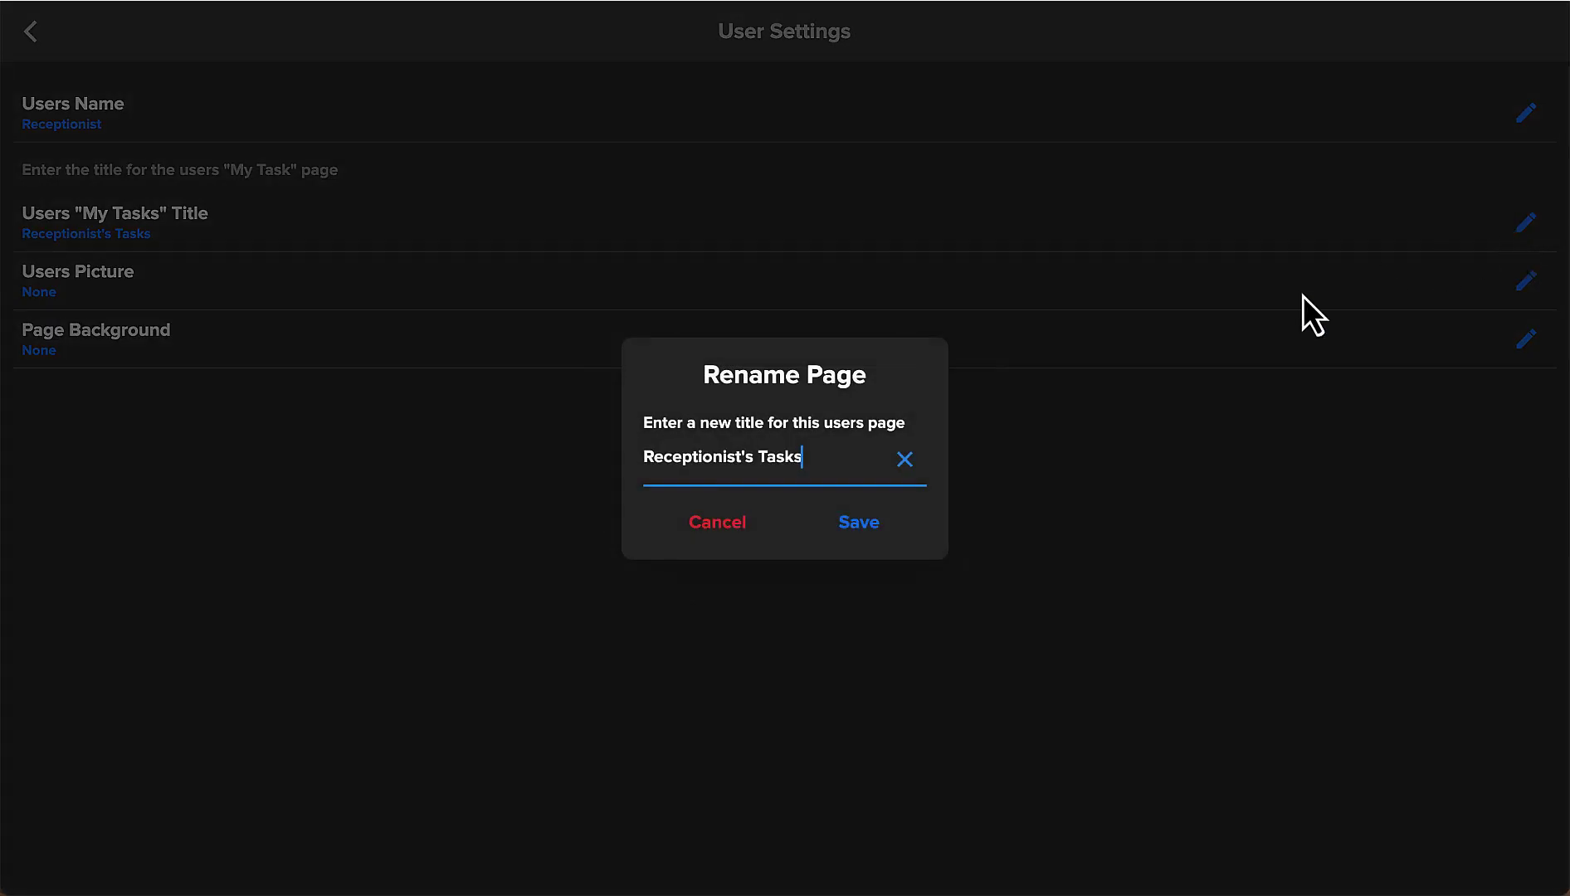
left_click(905, 461)
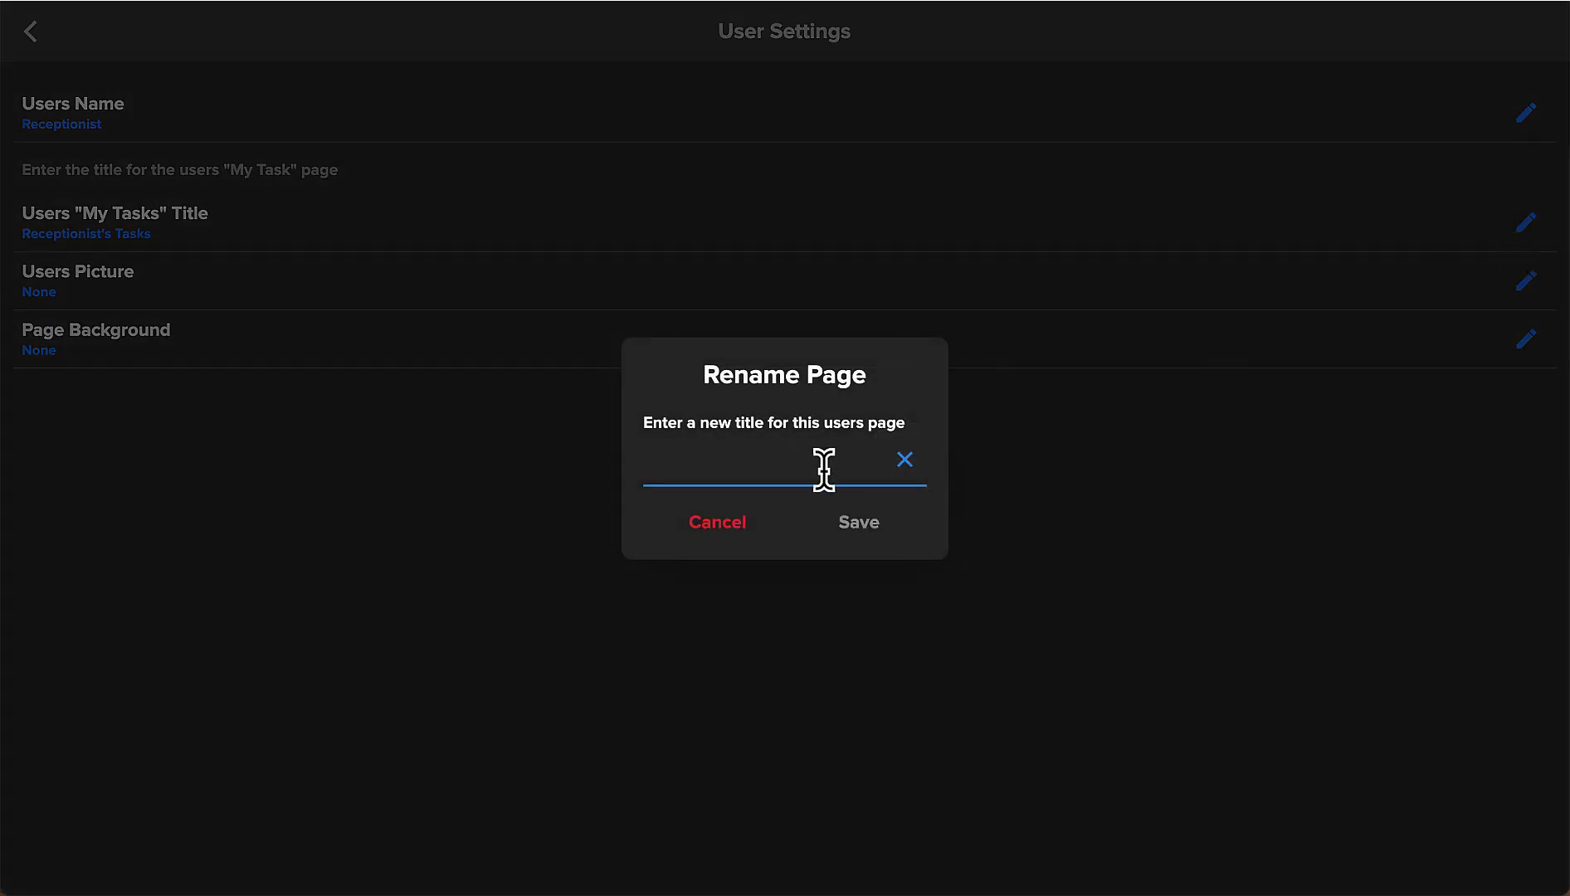
type("Spa Music")
left_click(875, 523)
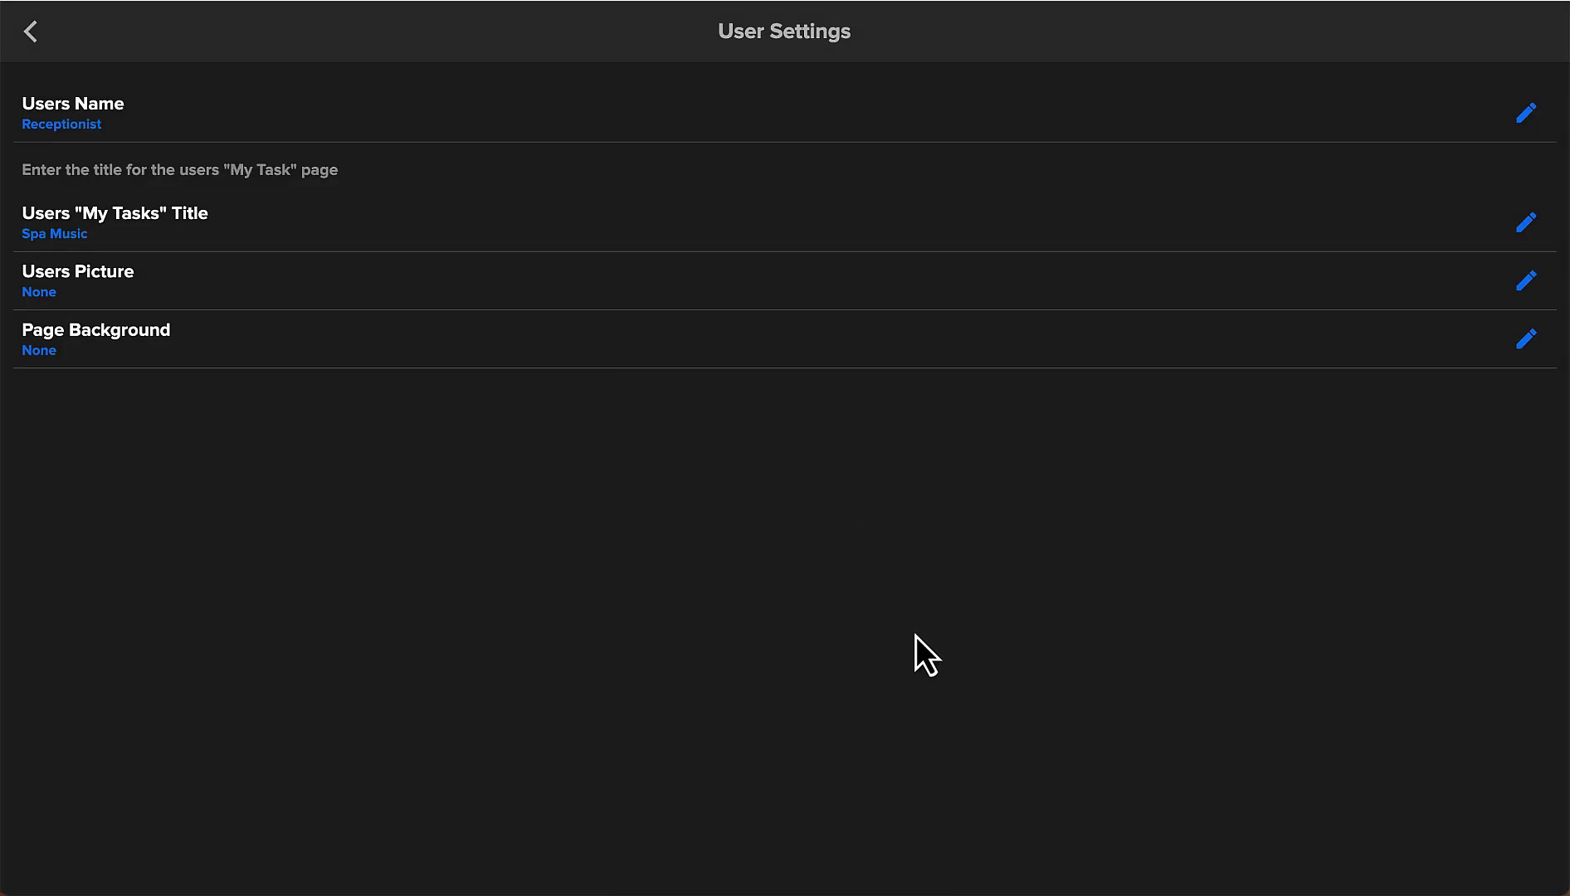
left_click(1526, 280)
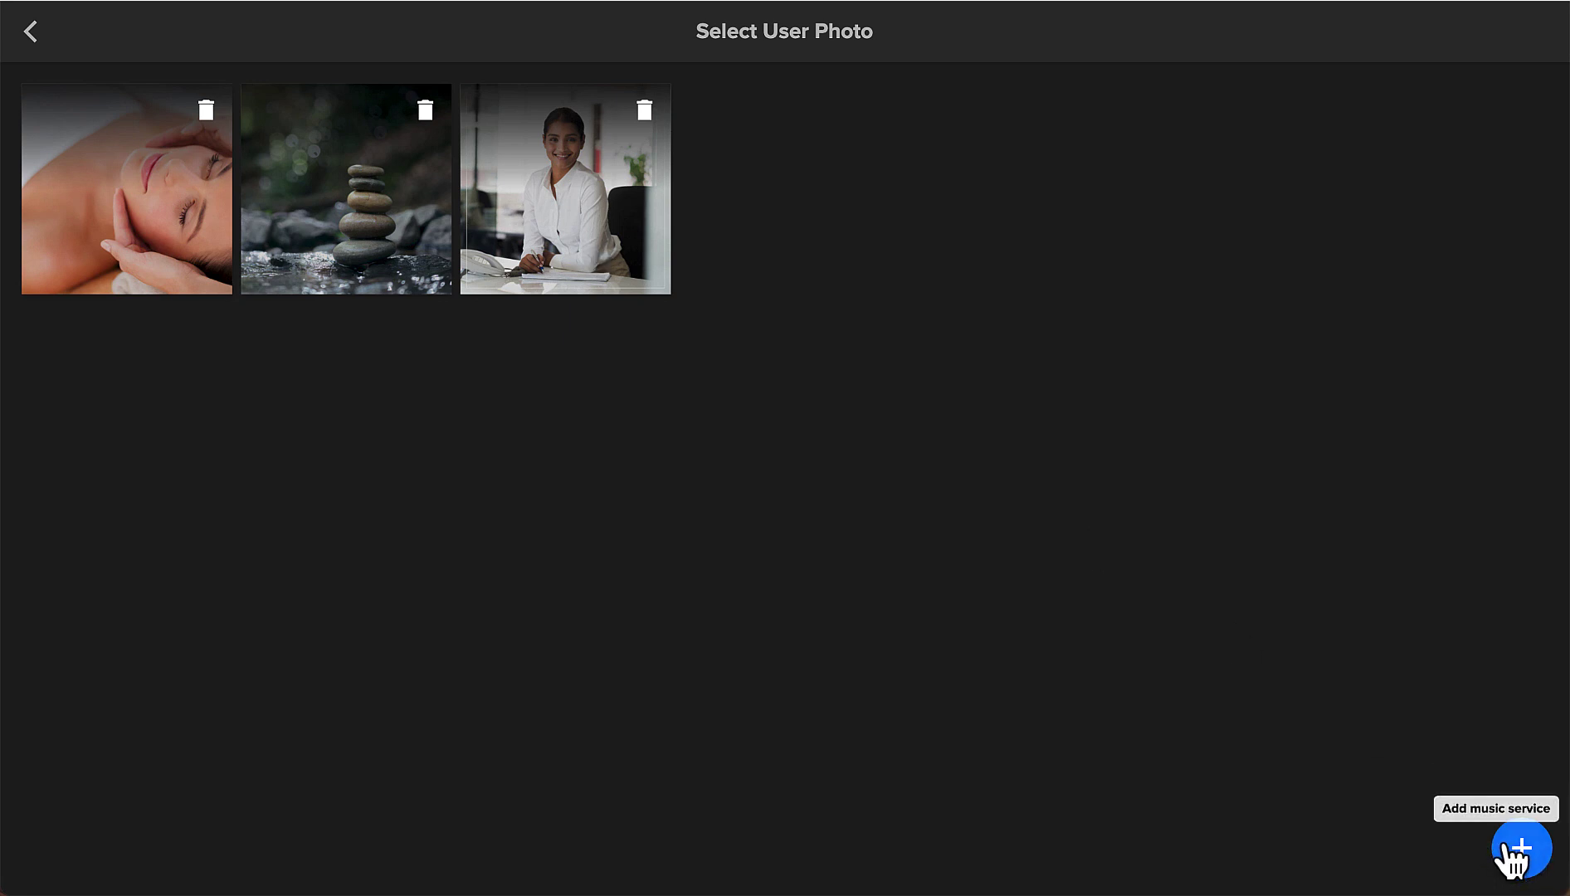
left_click(586, 243)
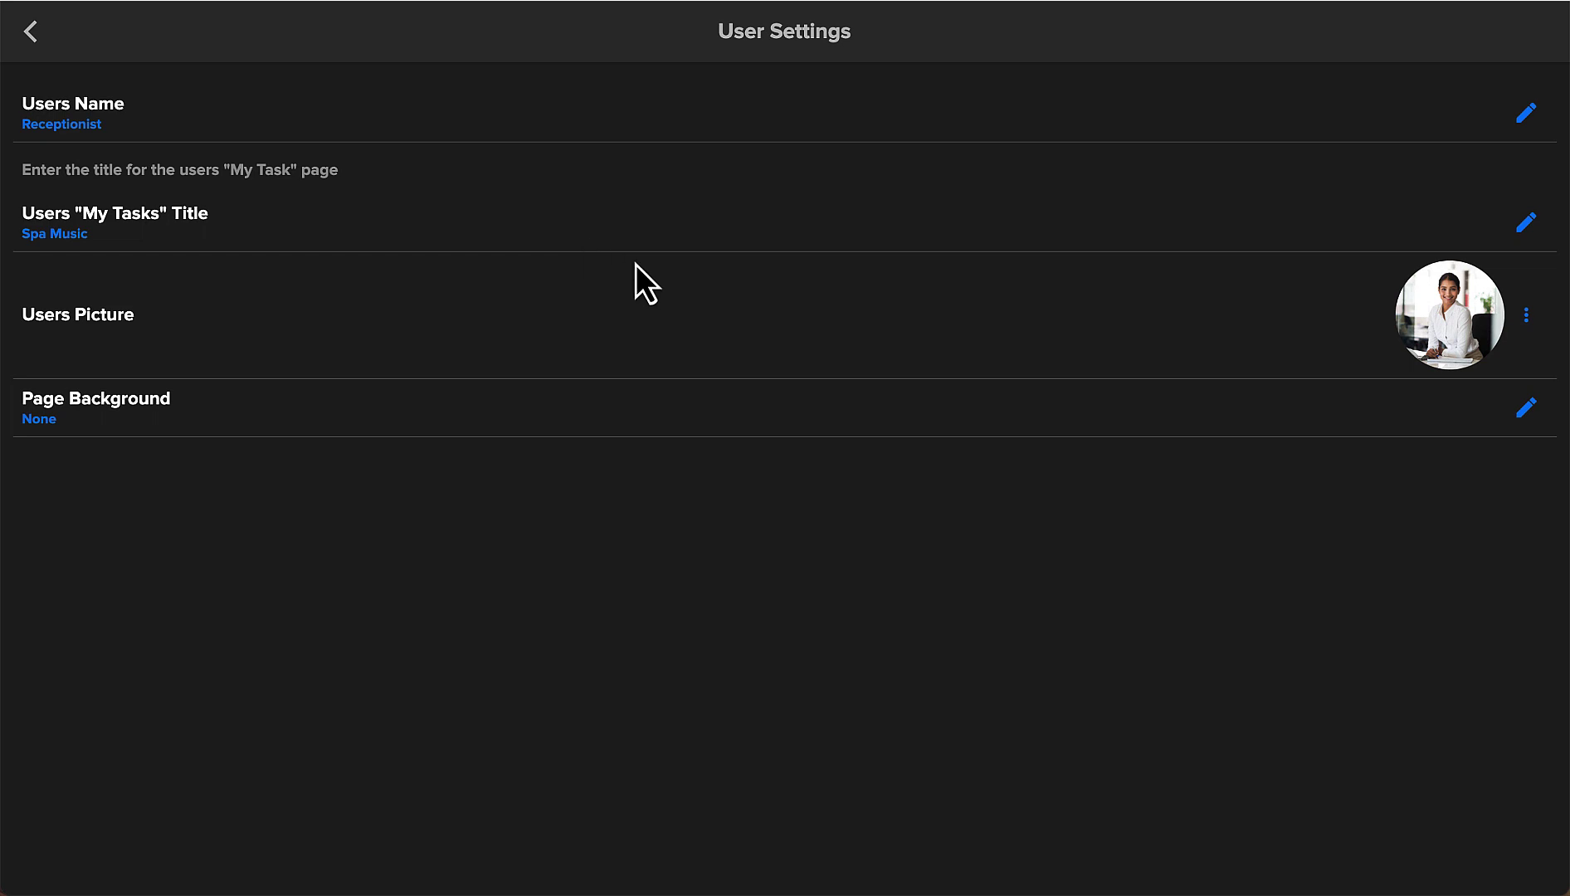
Use the stacked-stones image as page background with a Black 75% mask, then save the user.
left_click(1526, 408)
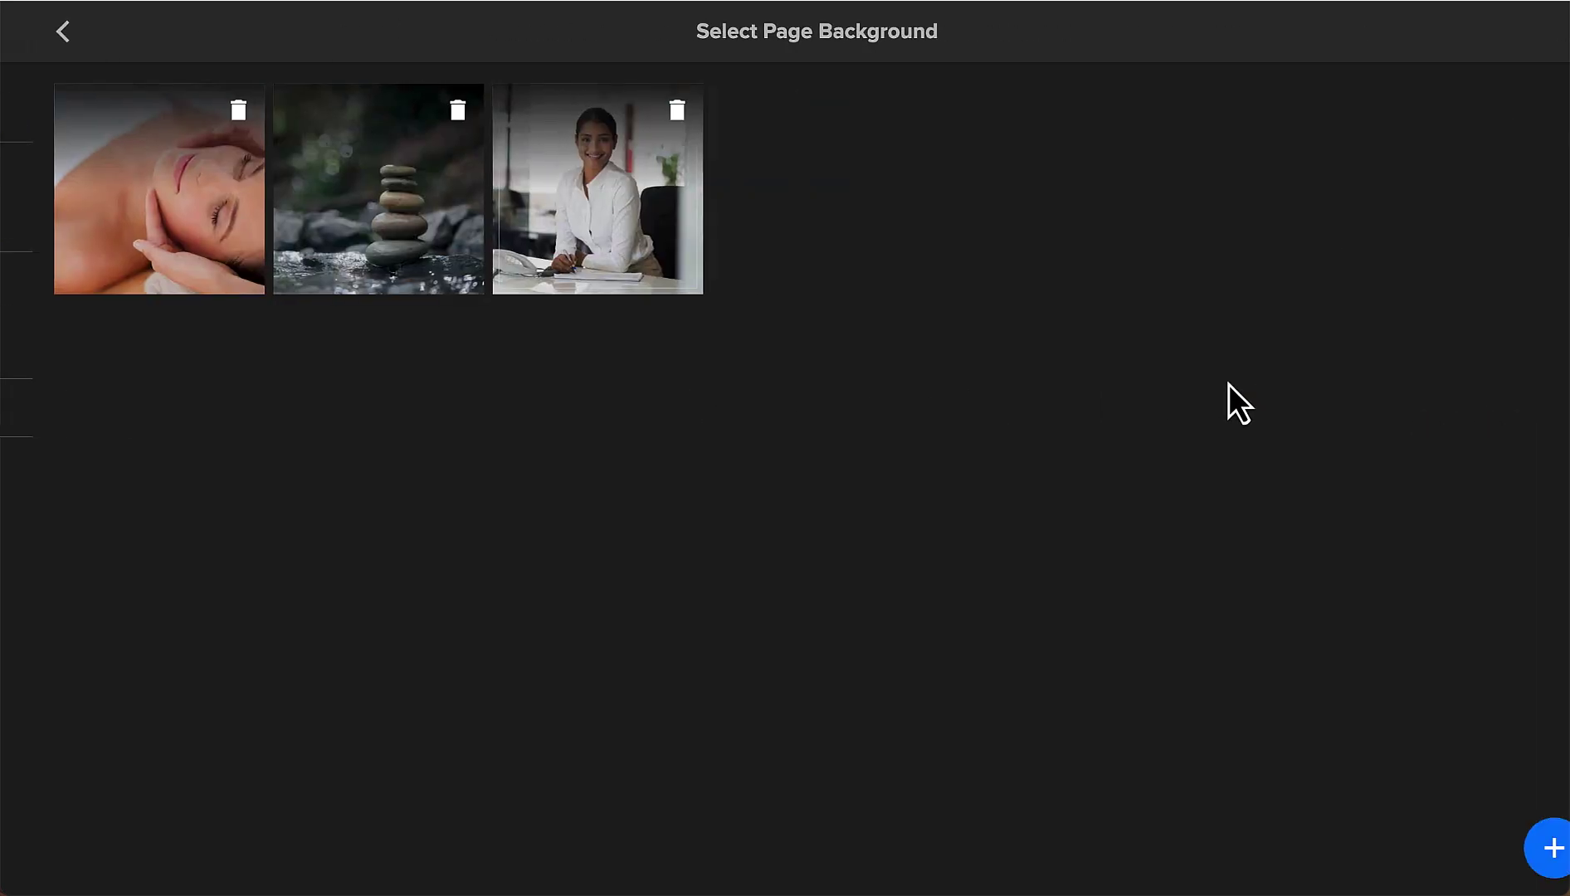
left_click(385, 222)
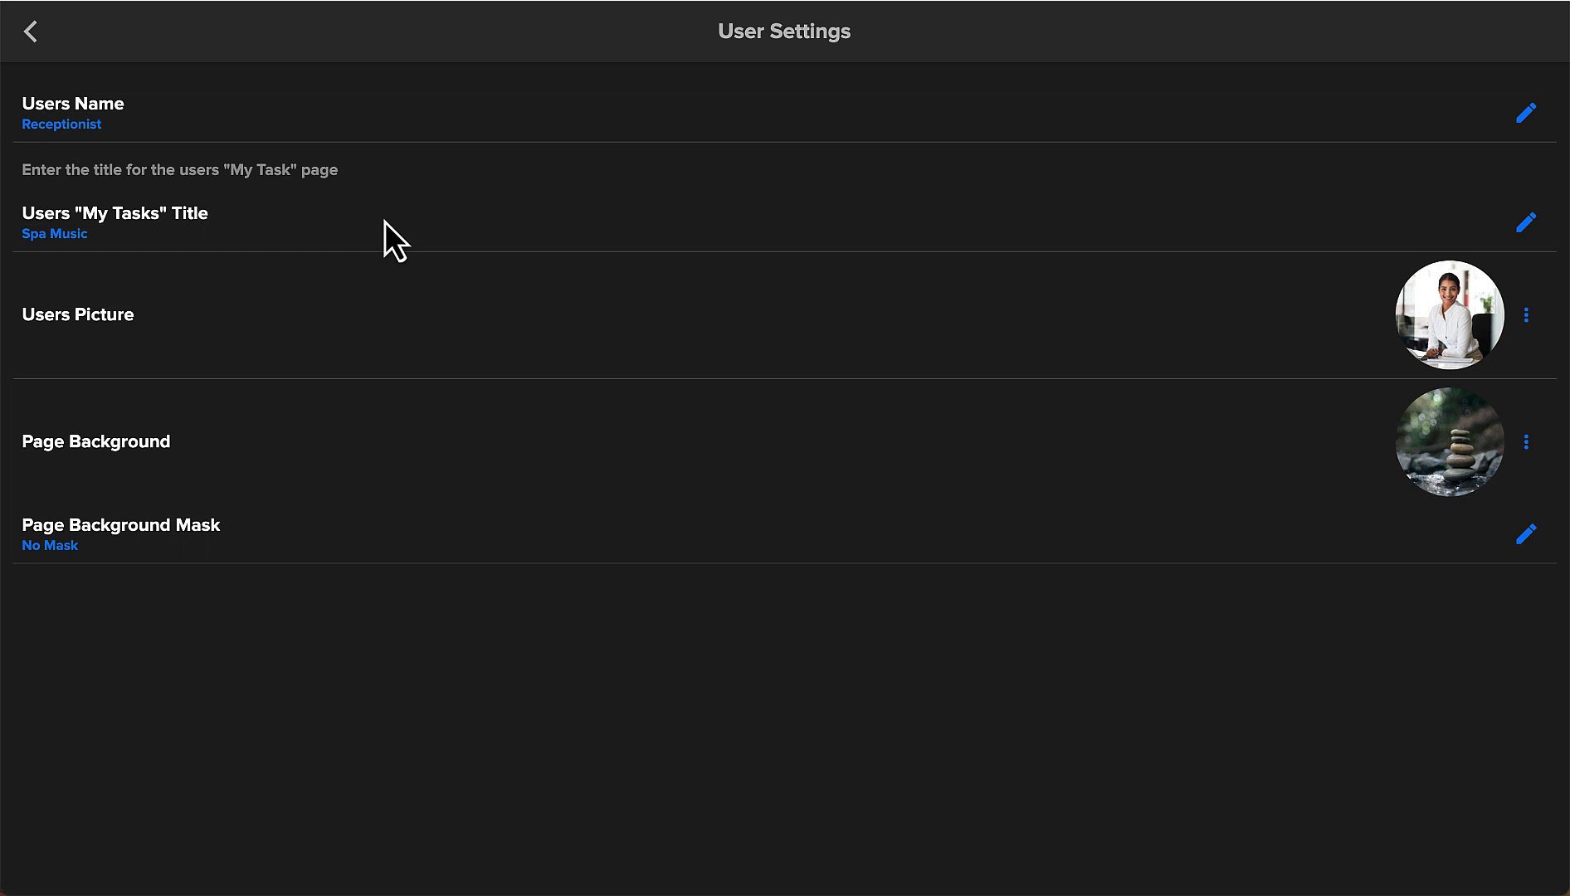
left_click(1525, 535)
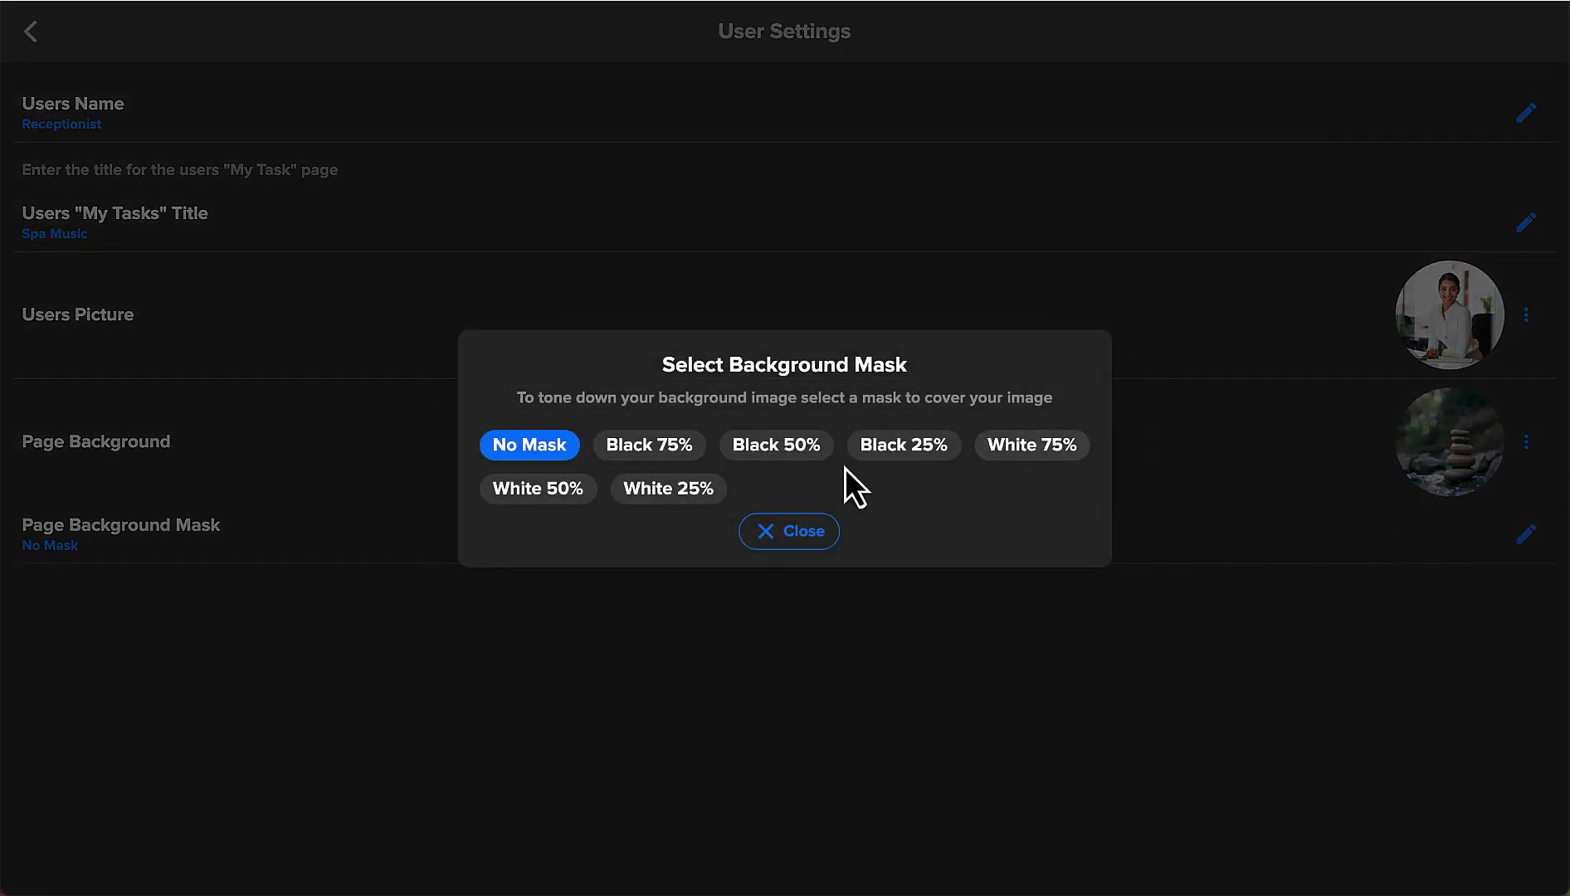
left_click(671, 457)
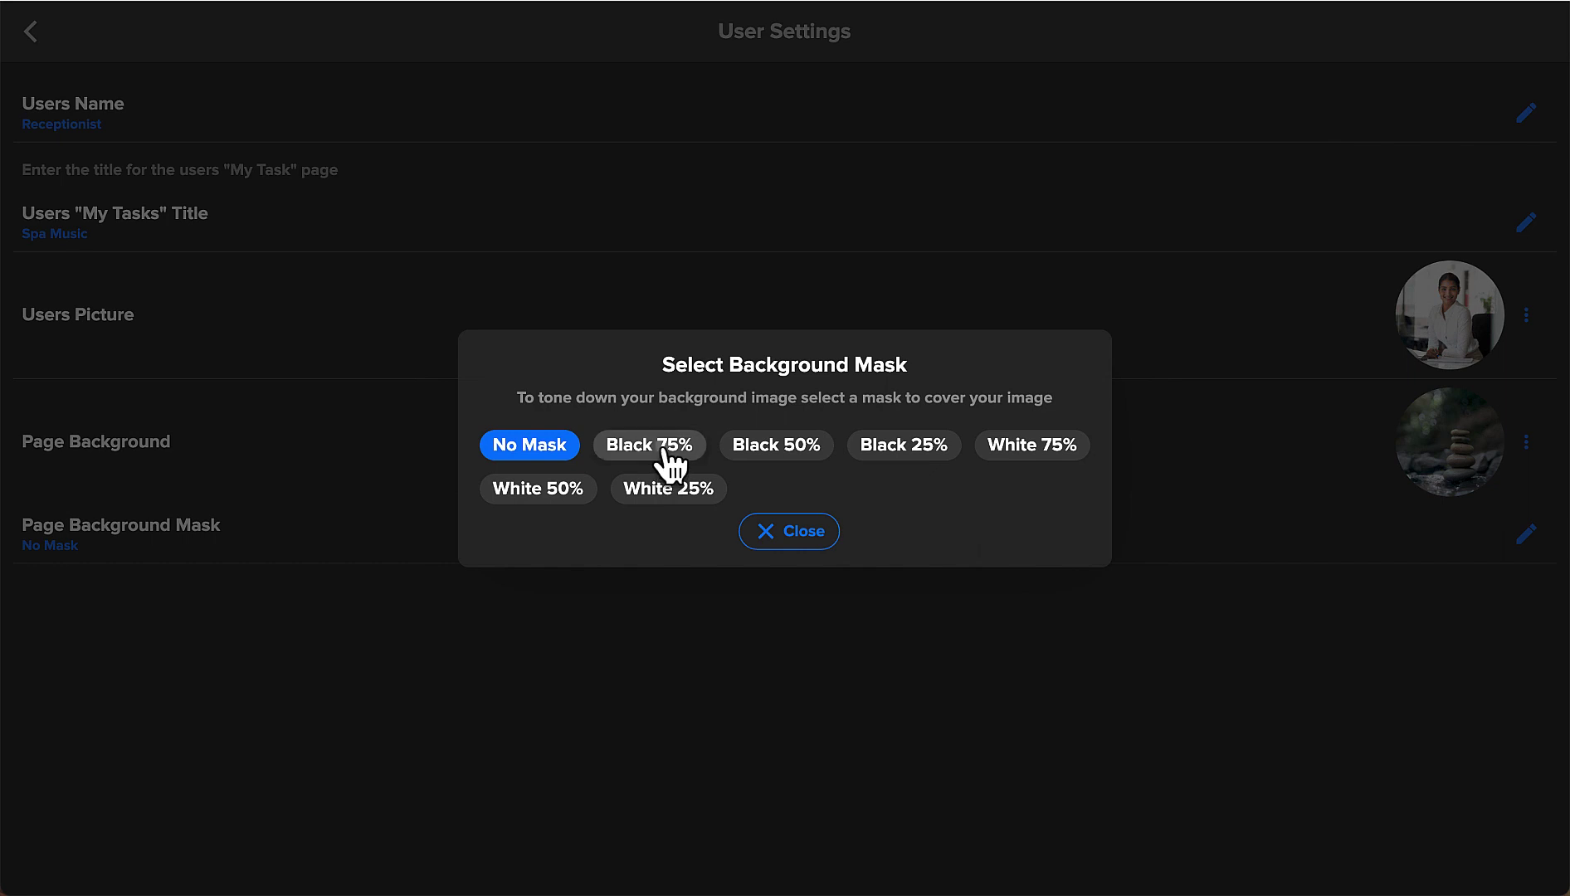
left_click(785, 535)
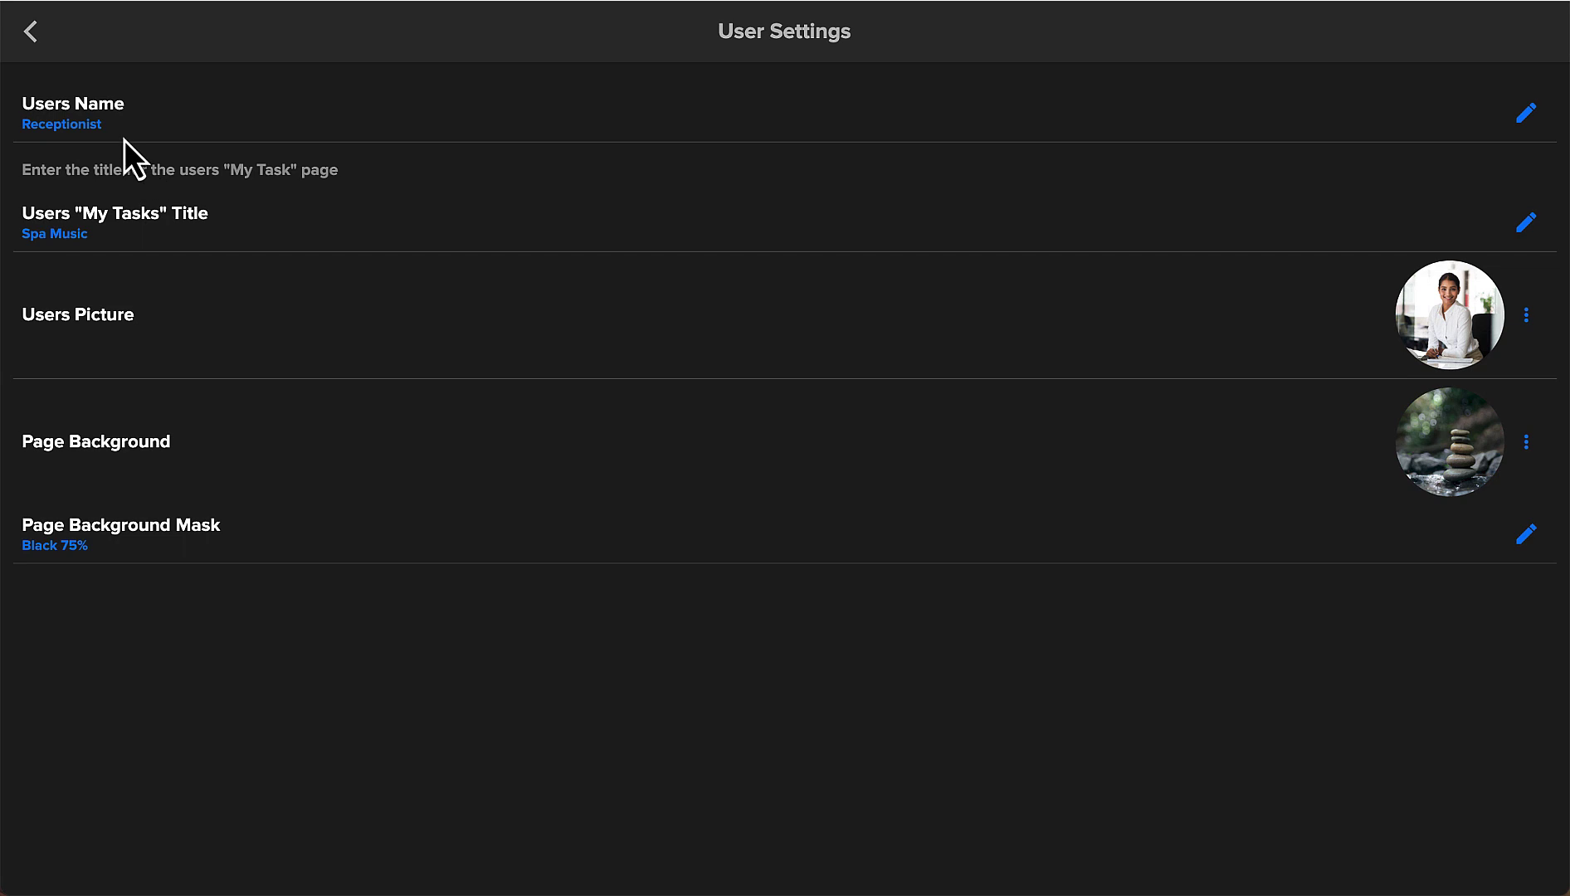
left_click(30, 33)
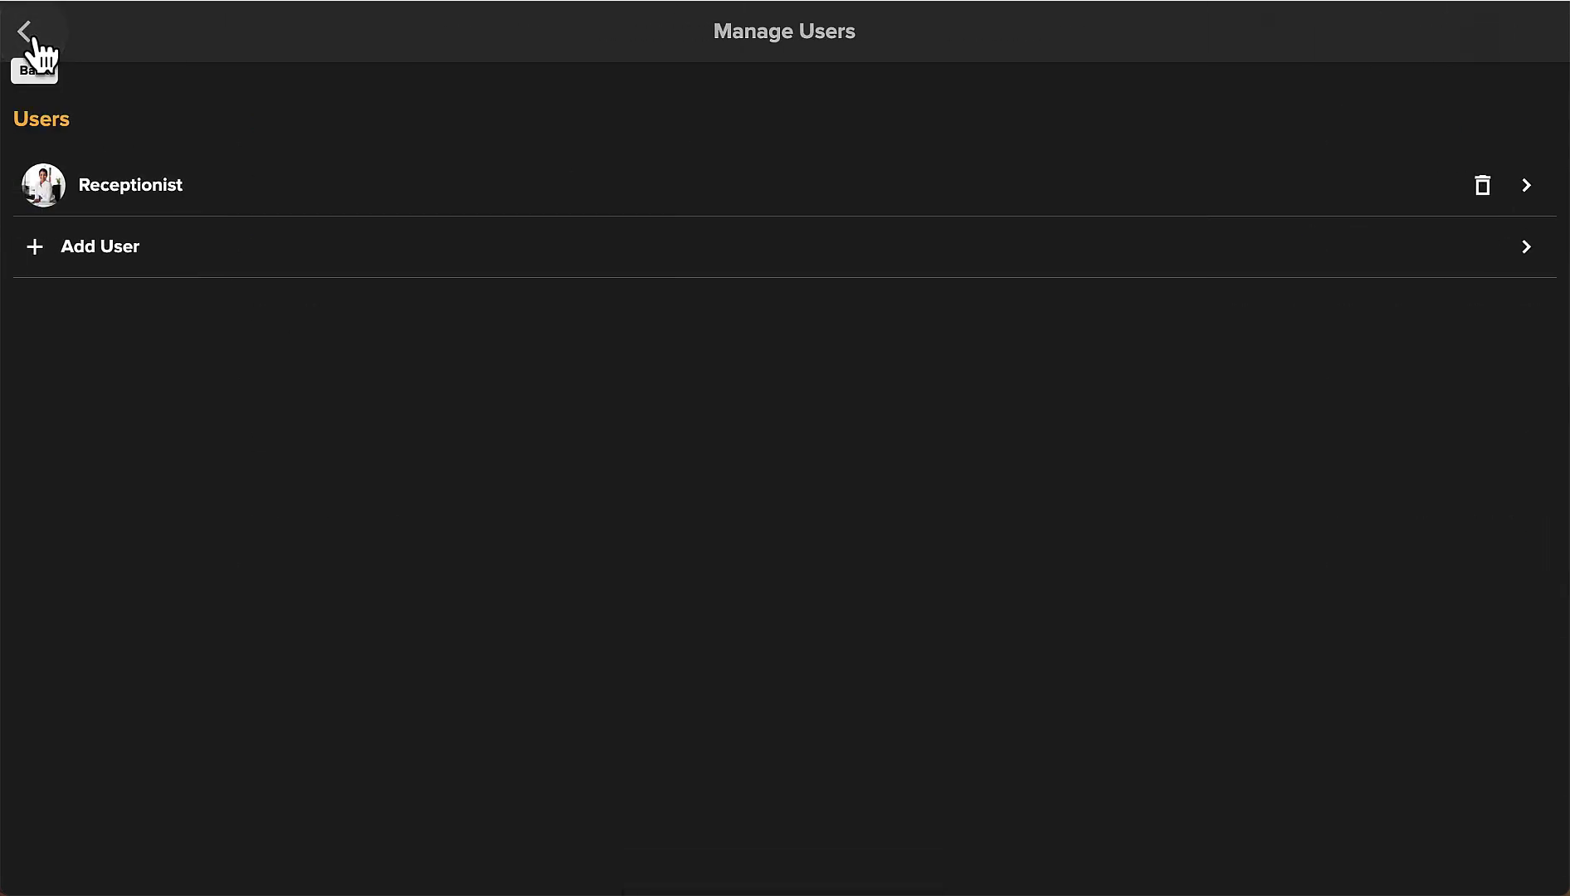
Return to the tasks page and switch its user to Receptionist.
left_click(31, 34)
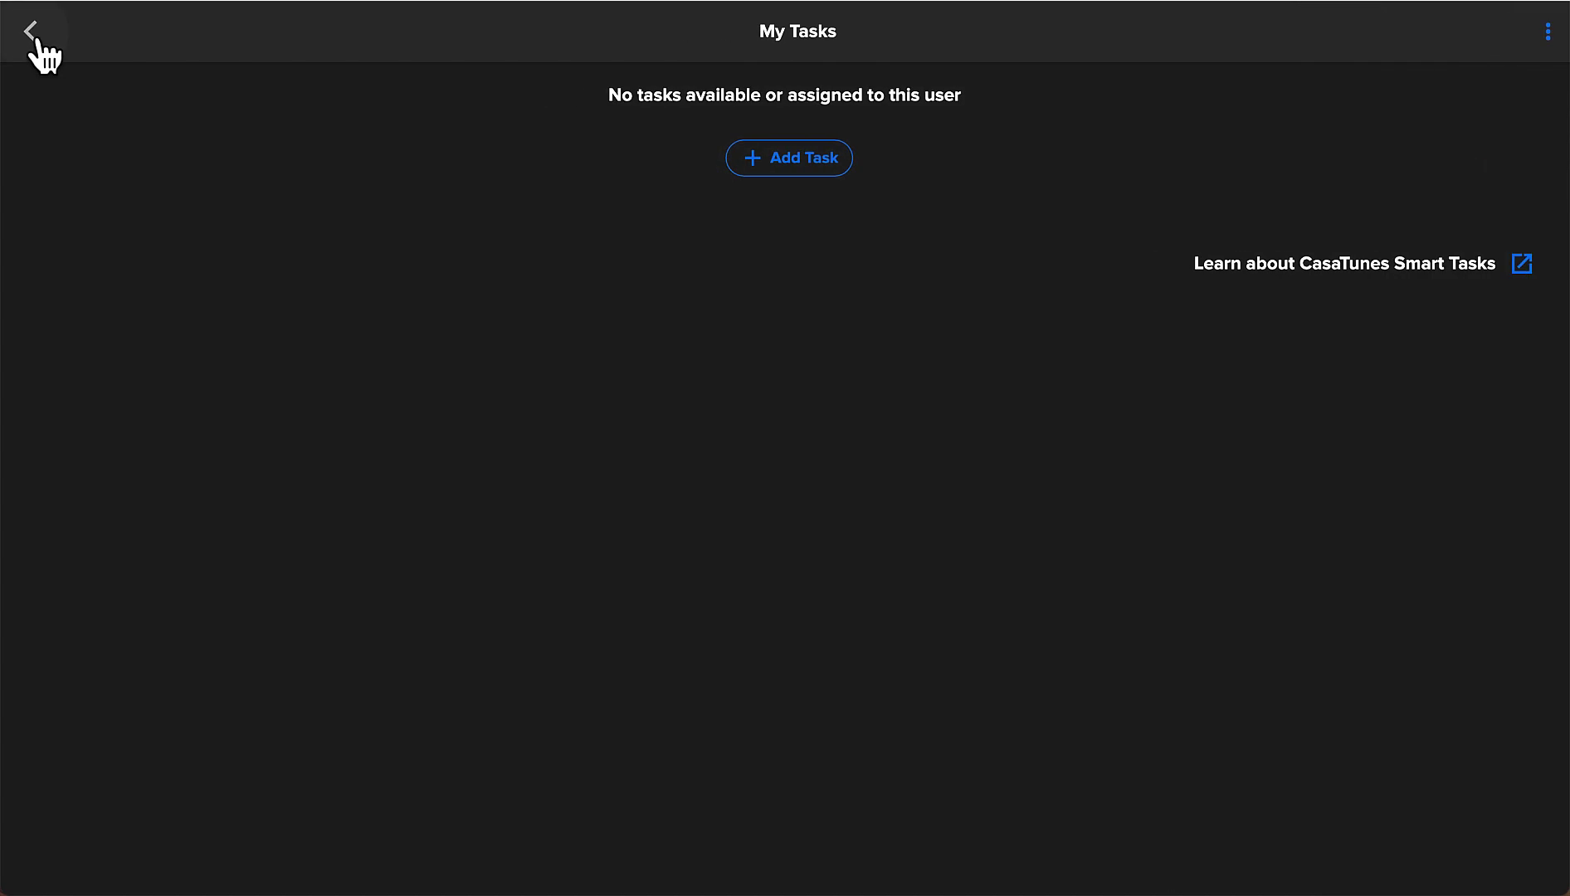
left_click(1549, 33)
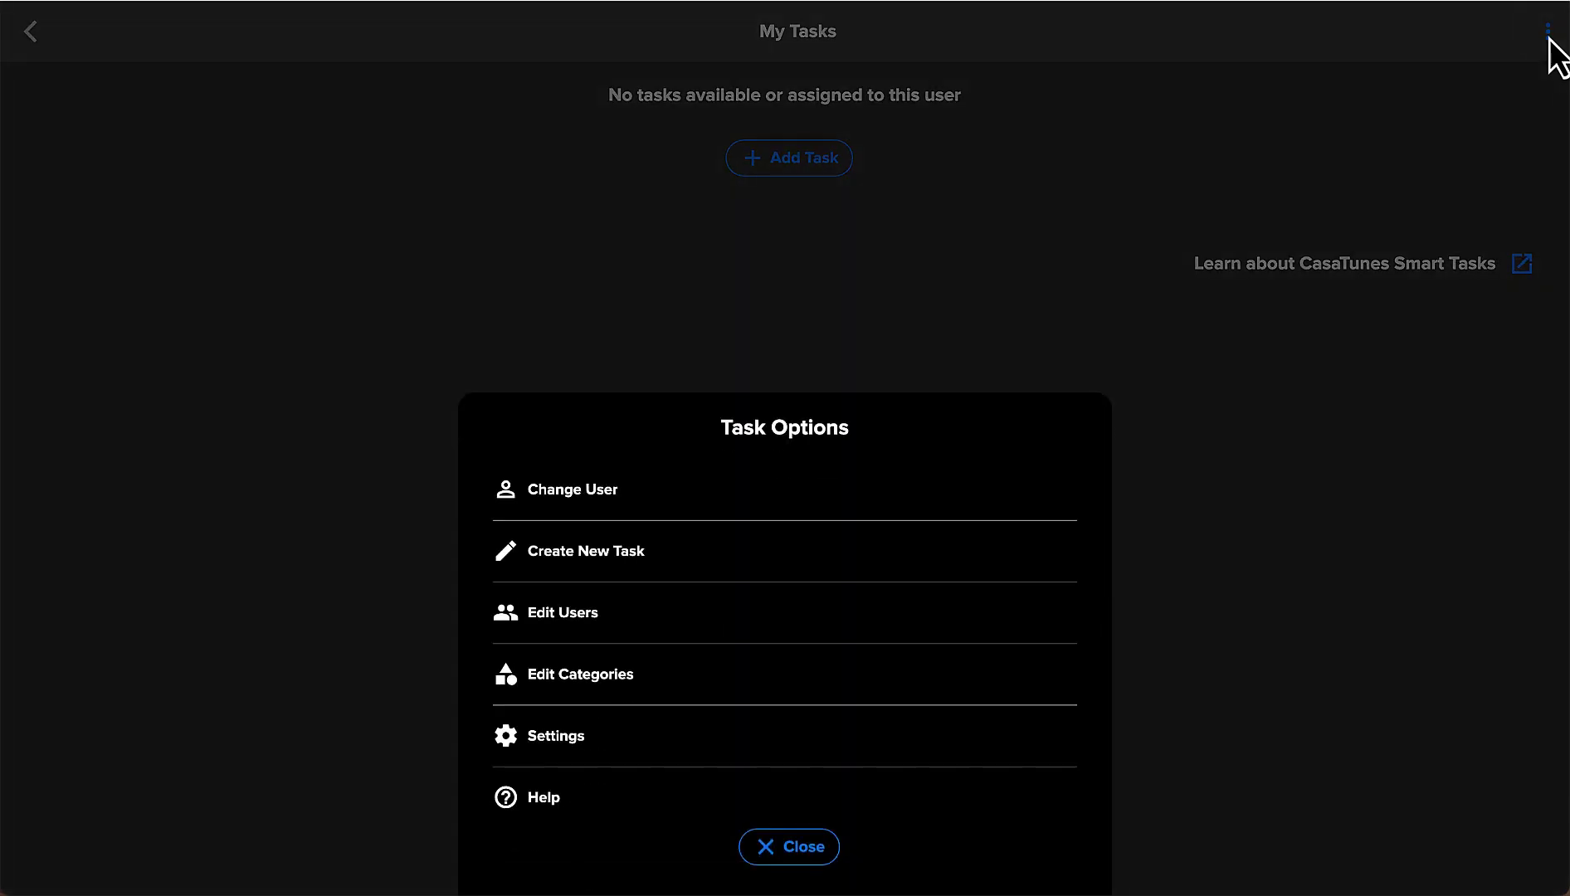
left_click(599, 493)
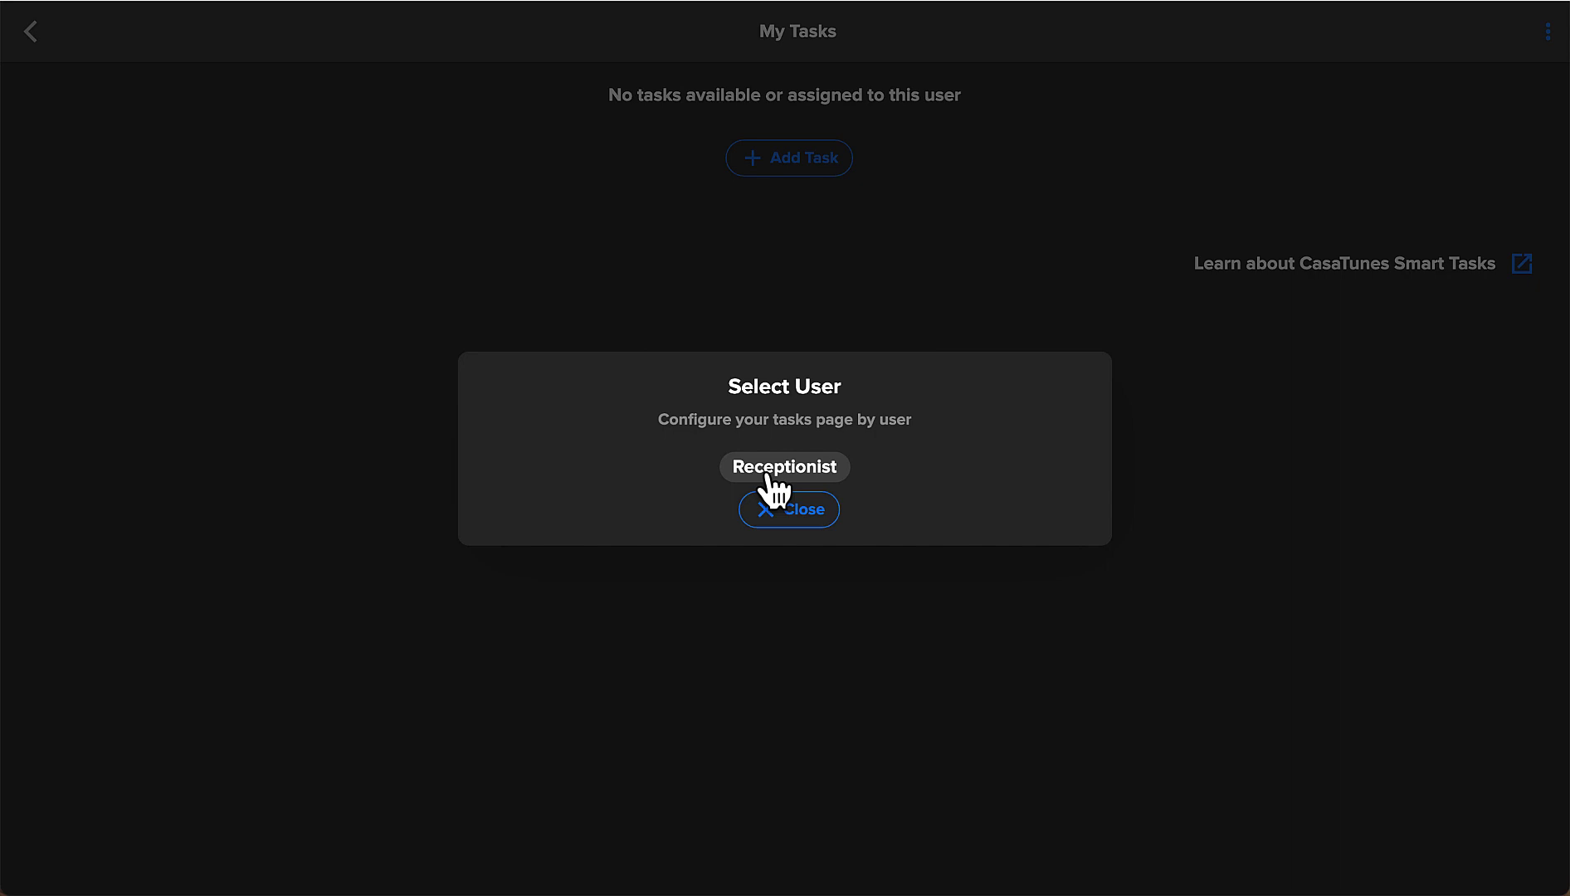
left_click(768, 475)
left_click(790, 508)
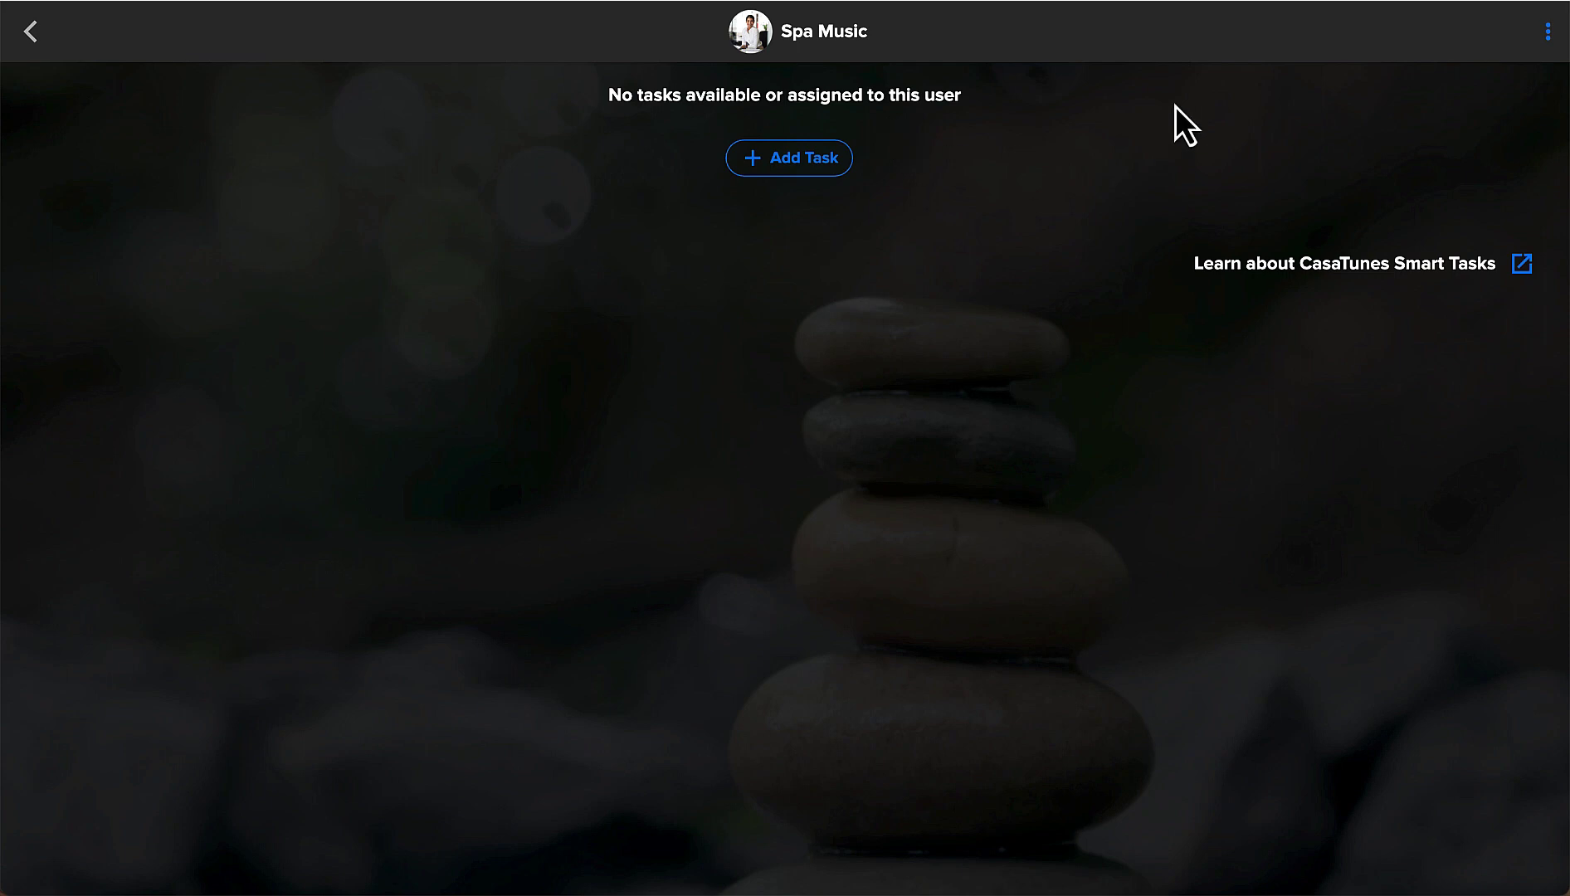
Add a 'Spa Rooms' category with the spa-room photo as its picture.
left_click(1548, 33)
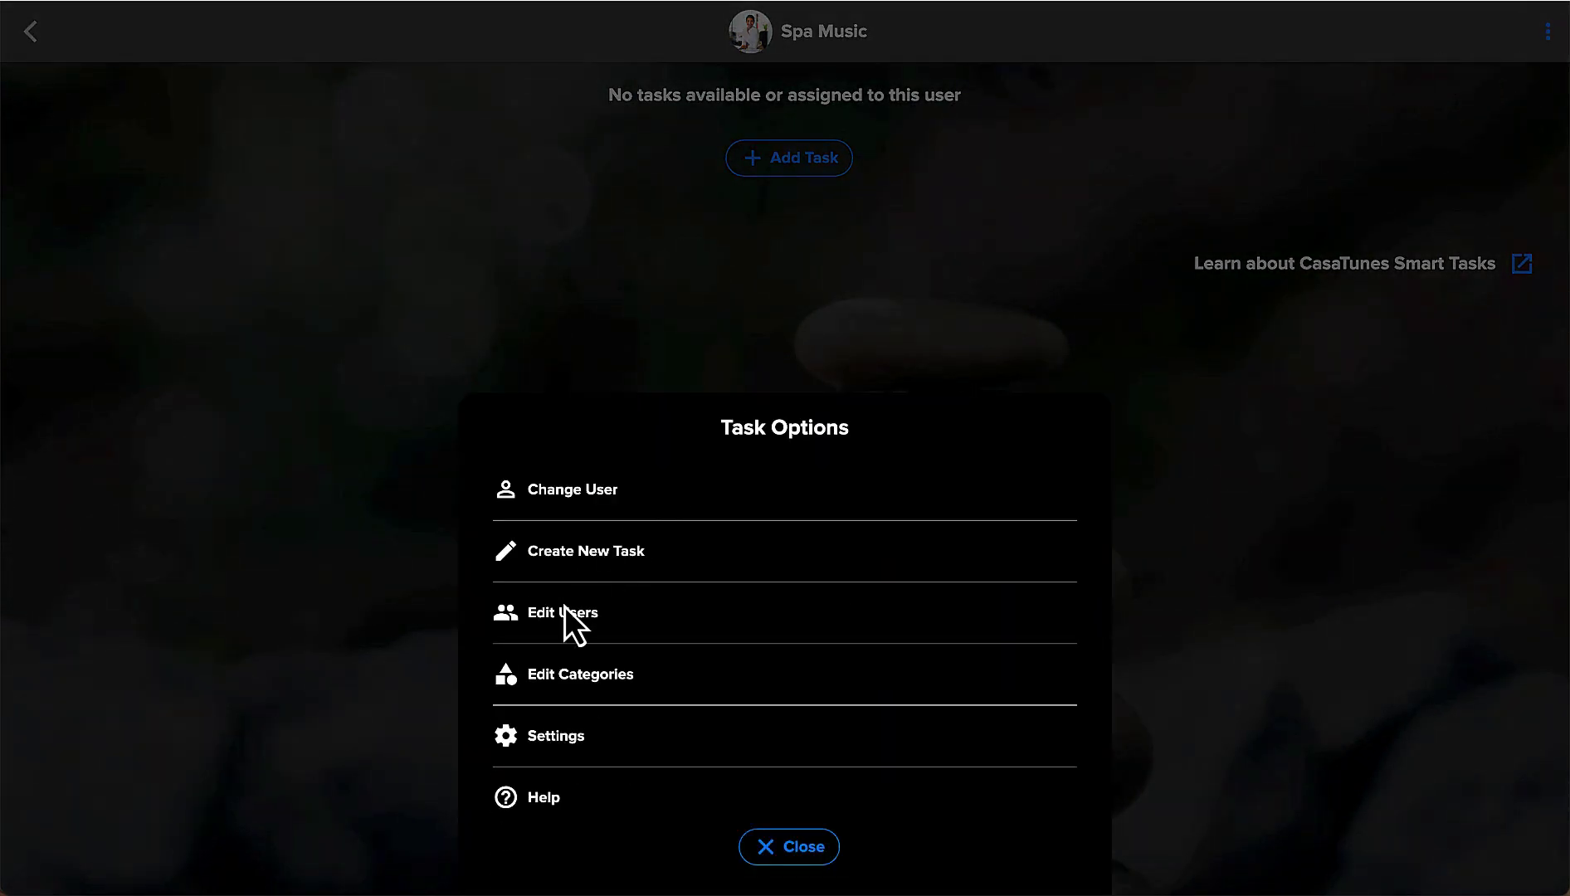
left_click(557, 678)
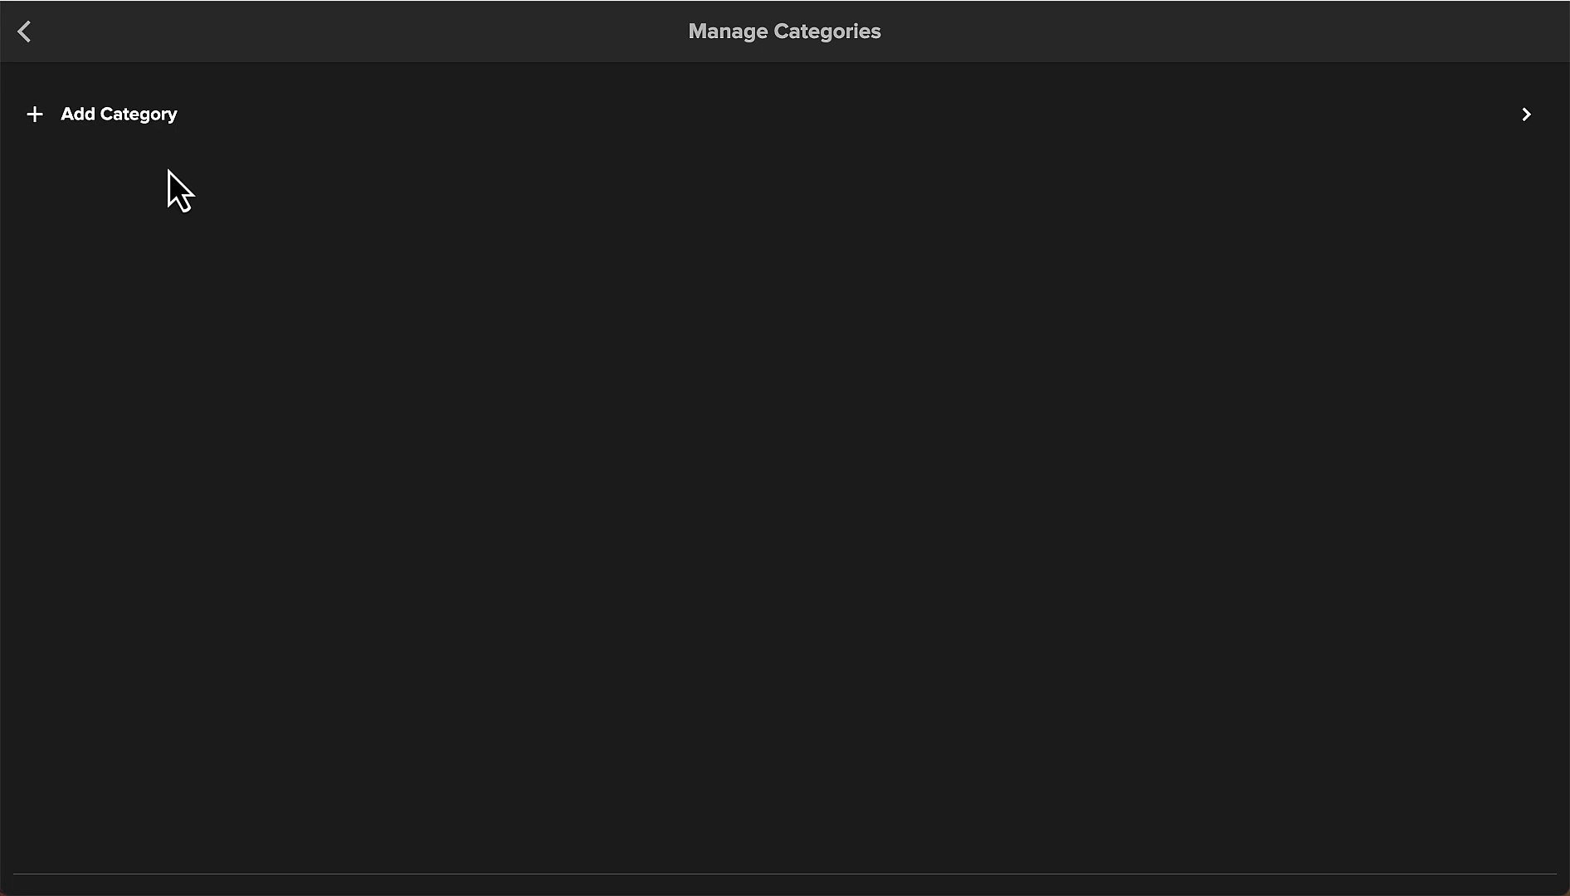
left_click(133, 113)
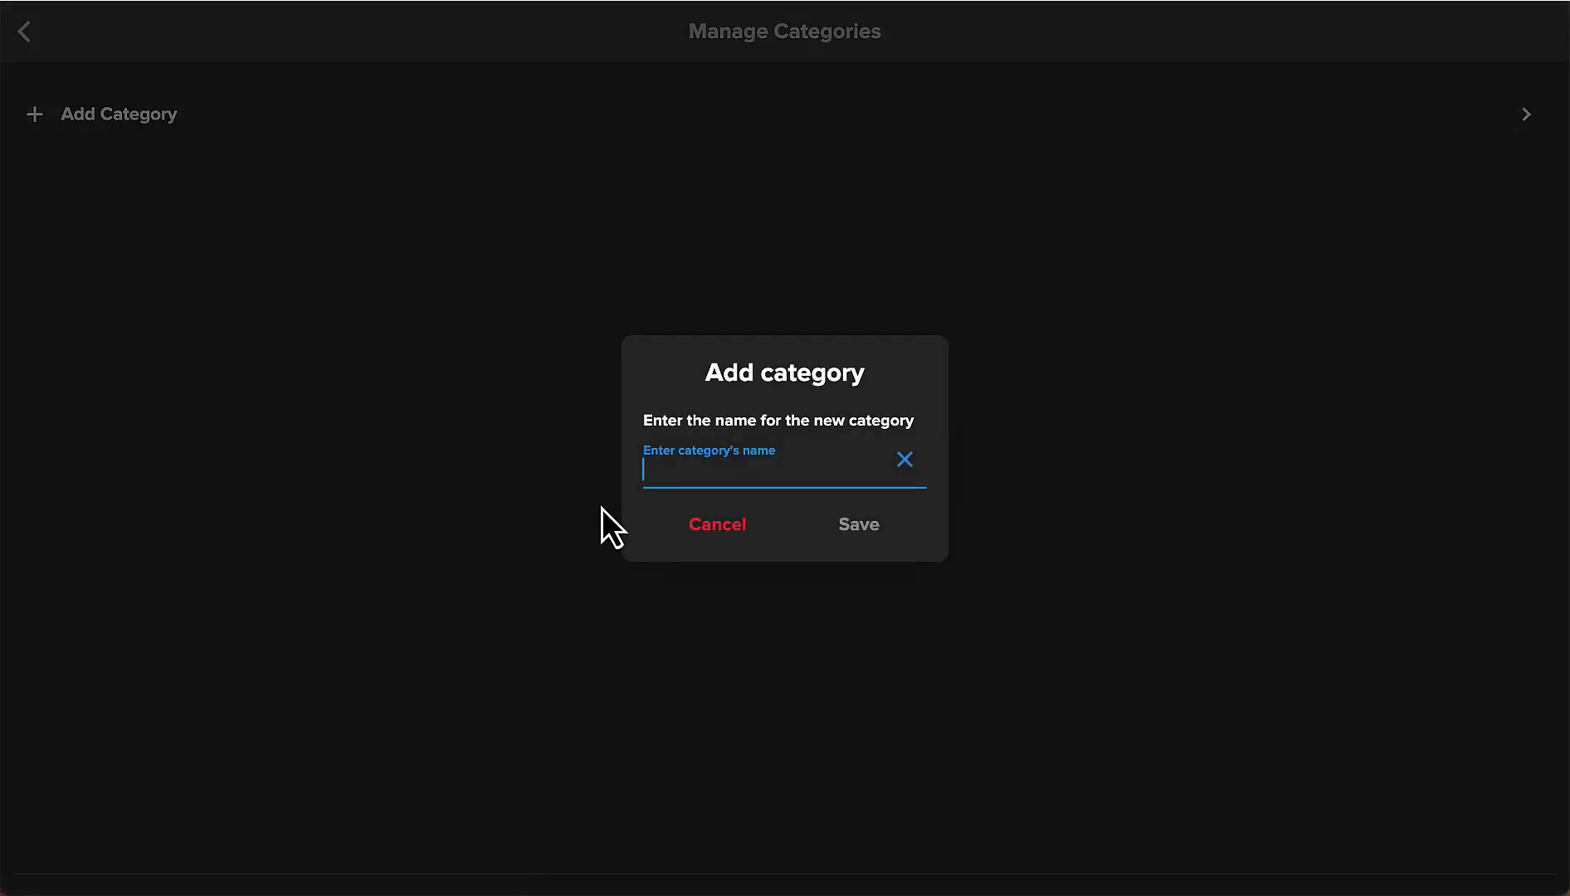
type("Spa Rooms")
left_click(848, 535)
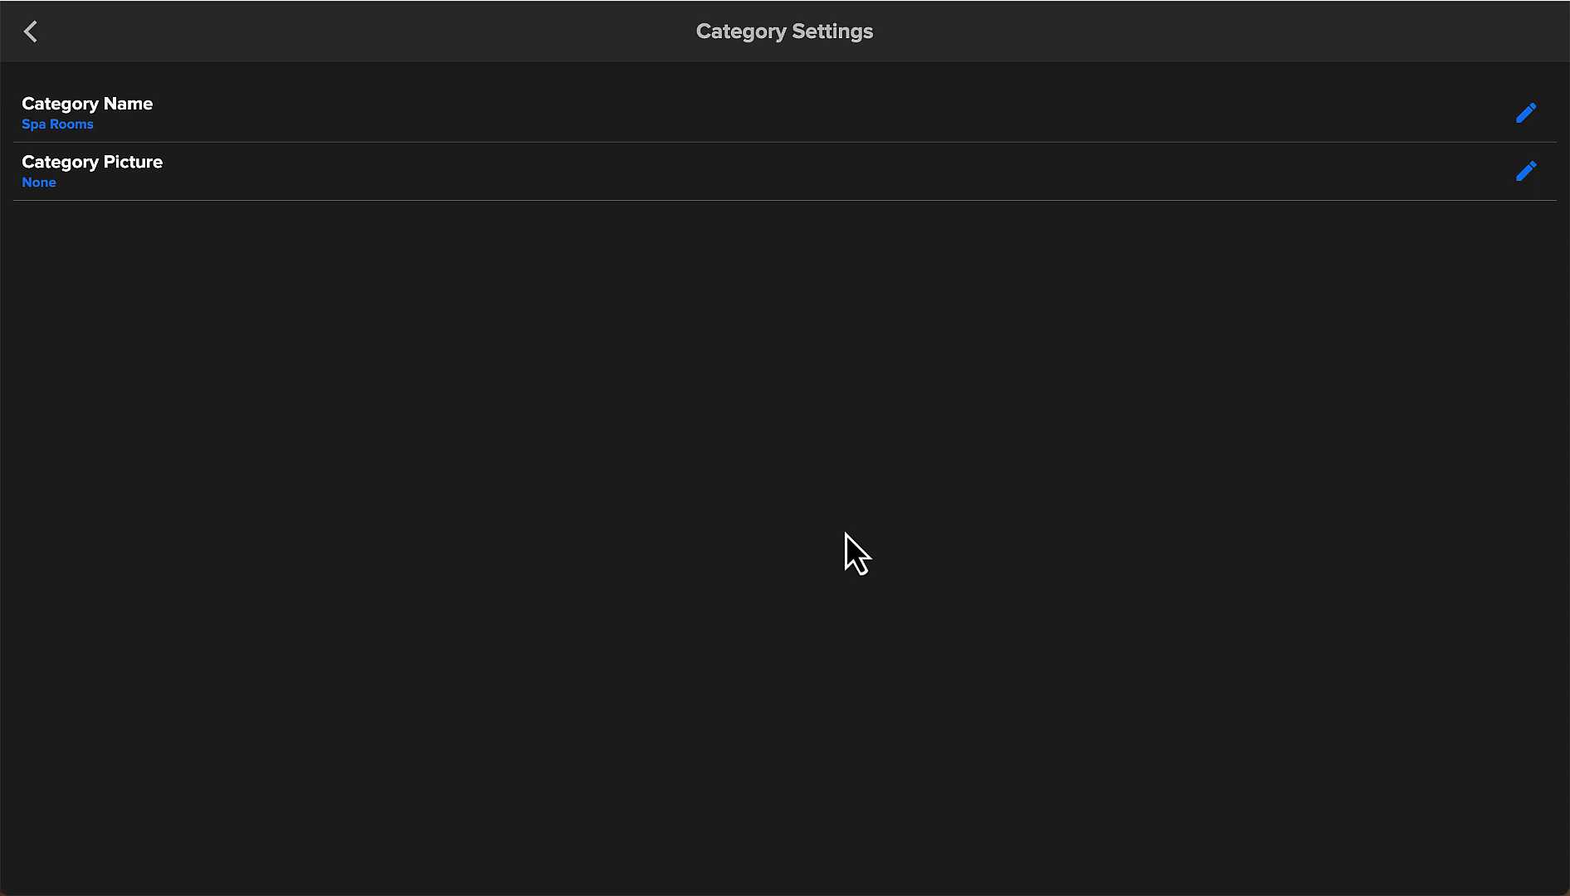
left_click(1523, 172)
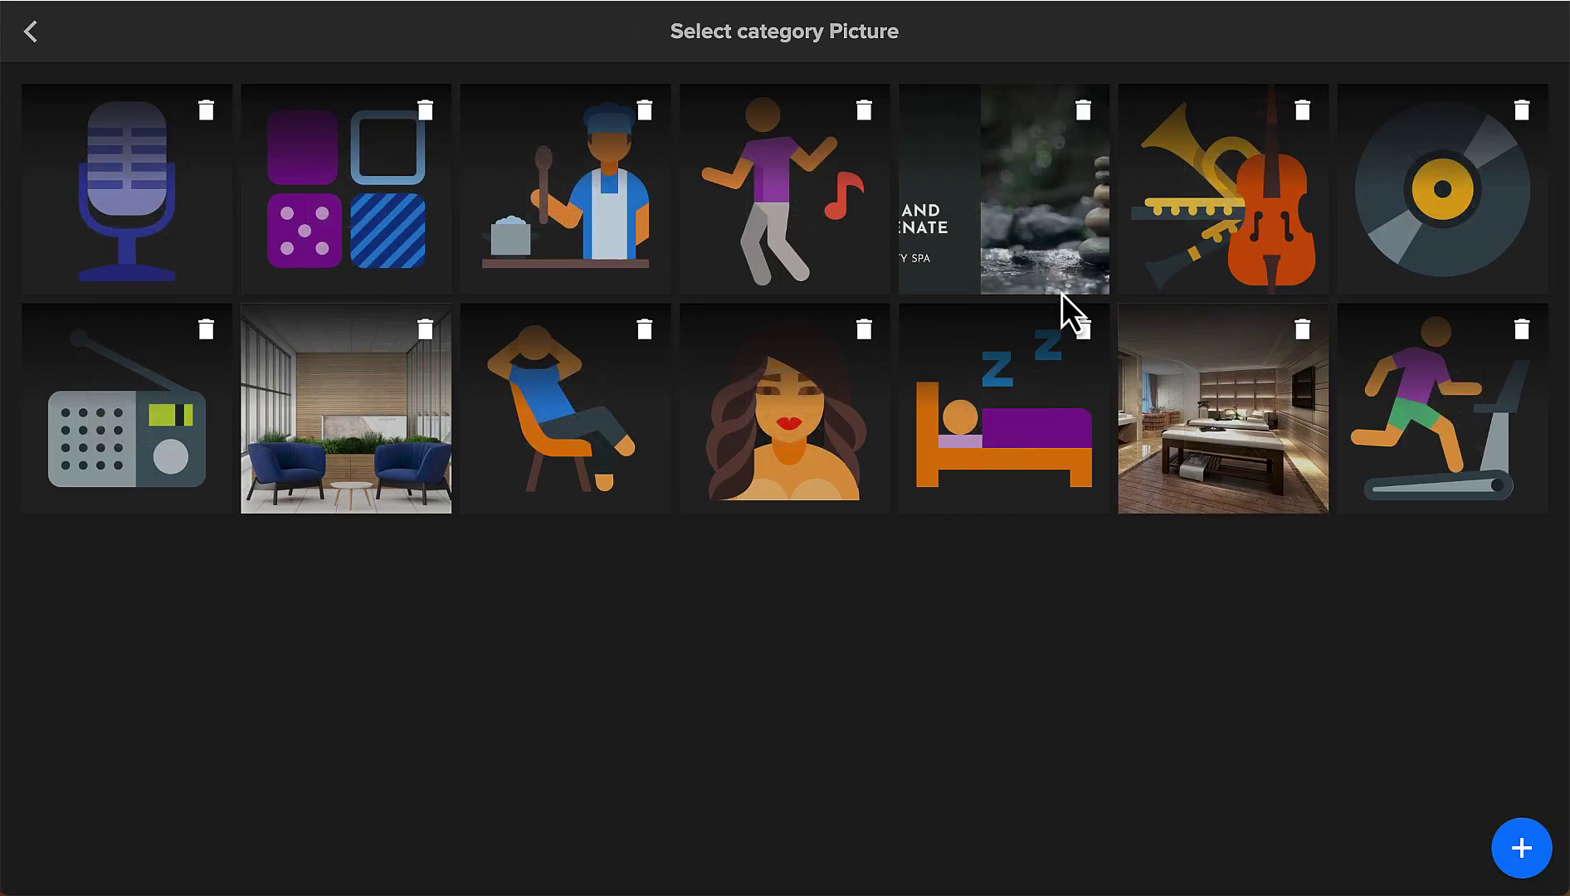
left_click(1186, 390)
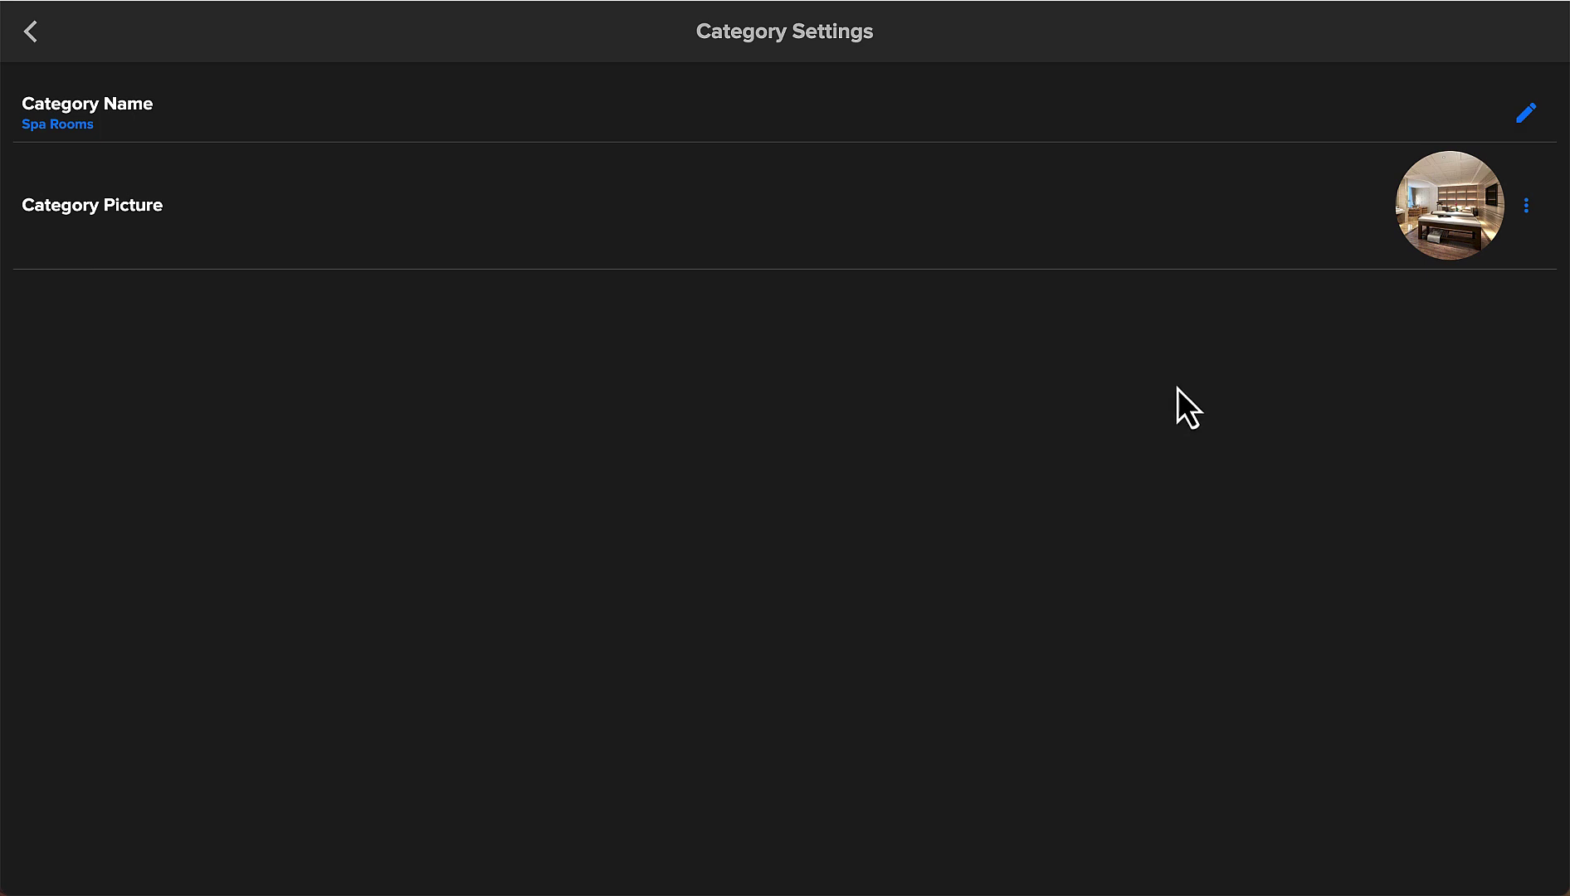
left_click(30, 35)
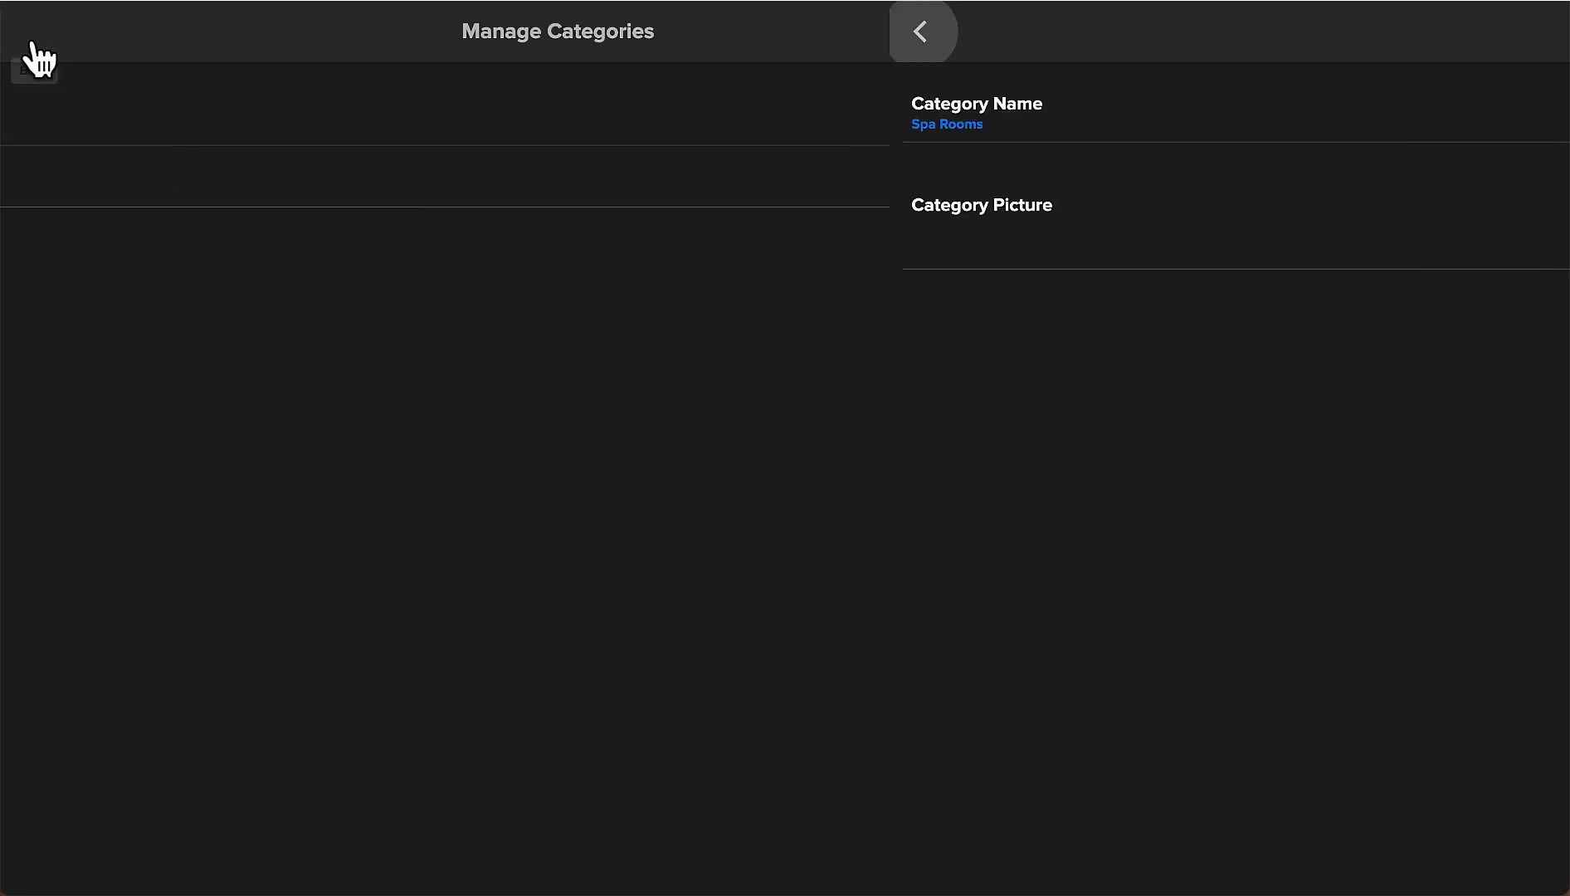
Add a 'Lobby' category with the lobby photo as its picture.
left_click(107, 187)
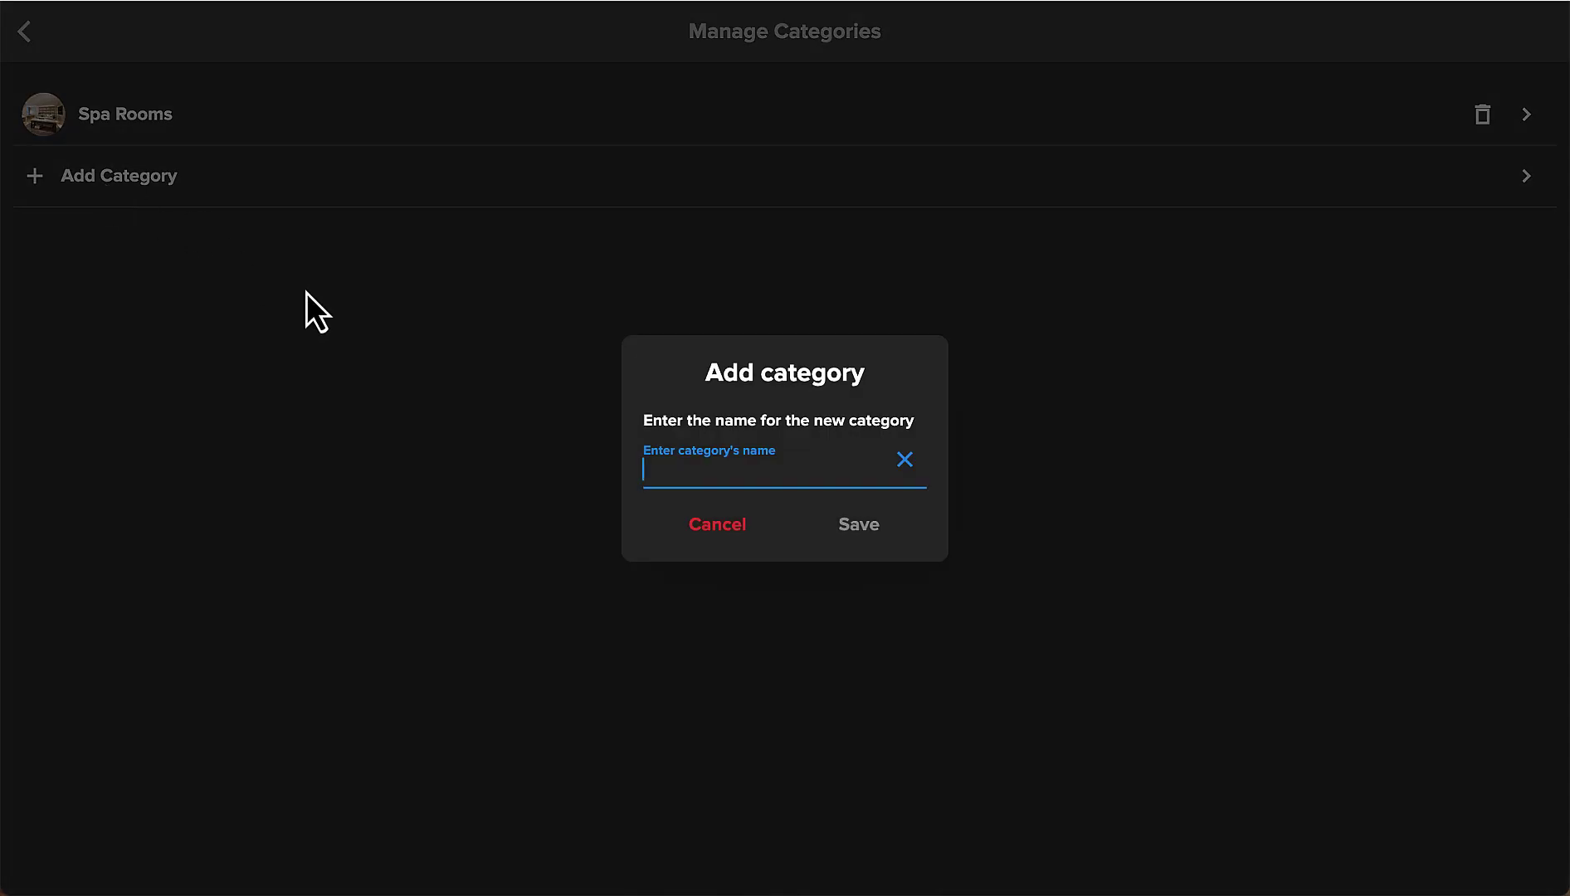
type("Lobby")
left_click(859, 525)
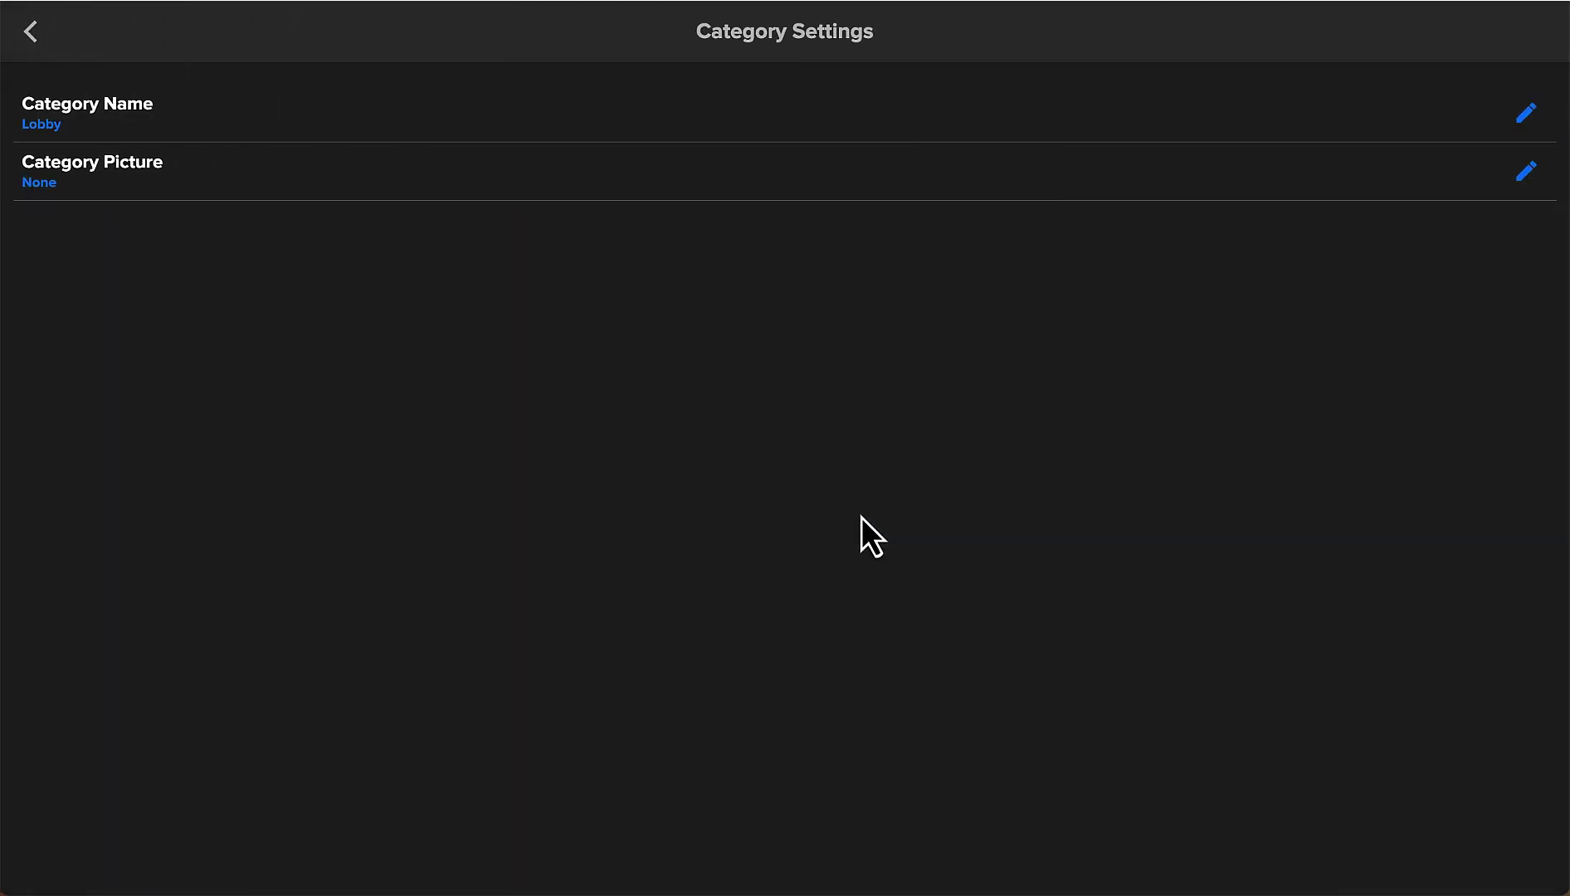
left_click(1526, 172)
left_click(376, 390)
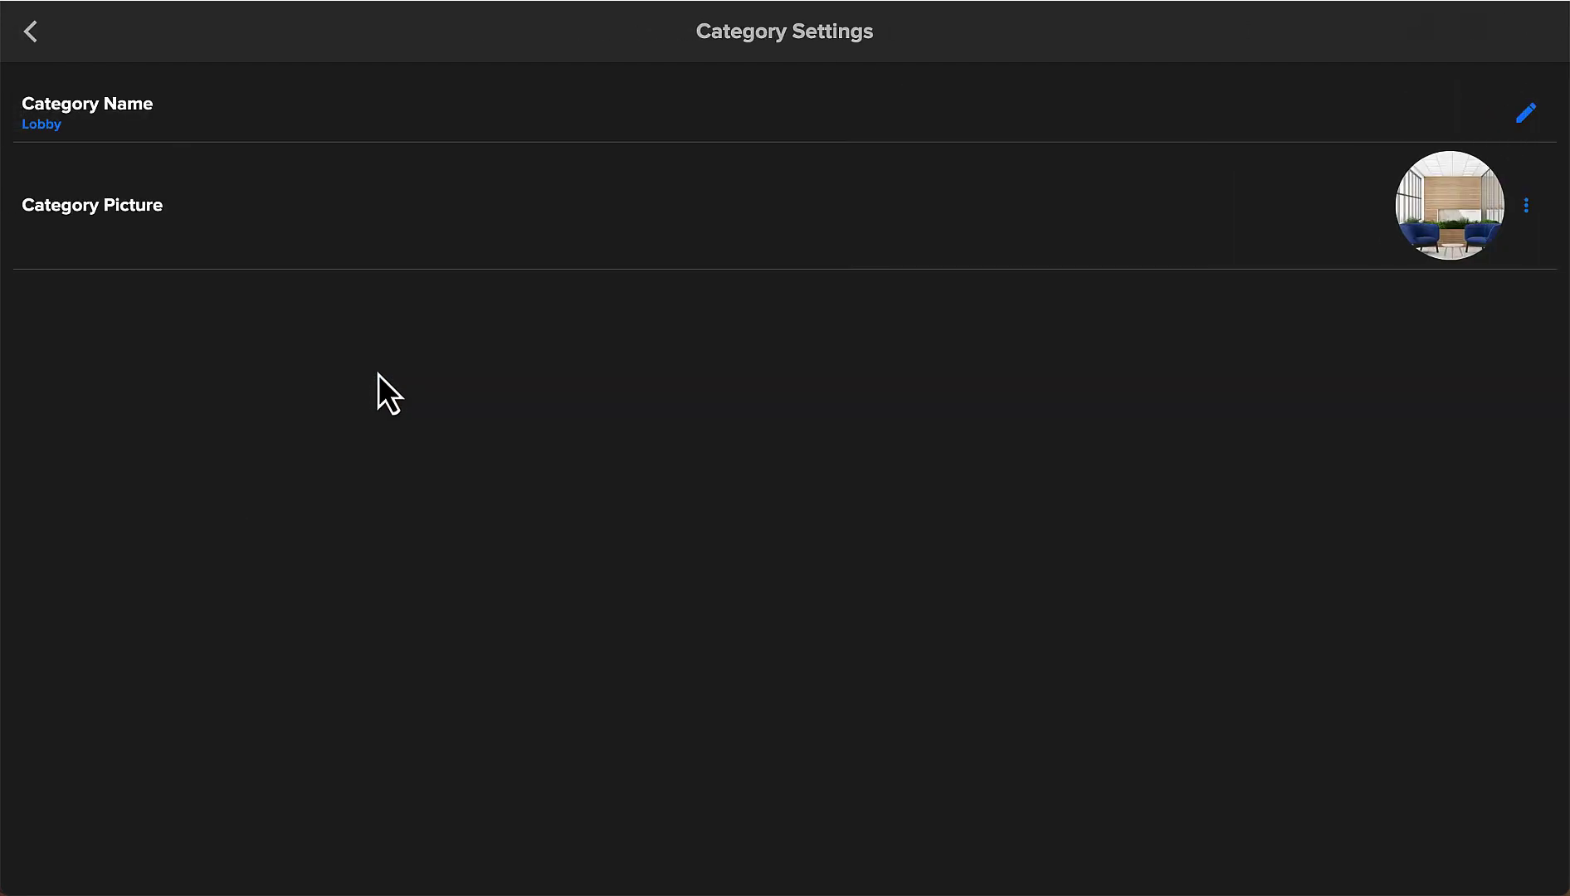
left_click(32, 35)
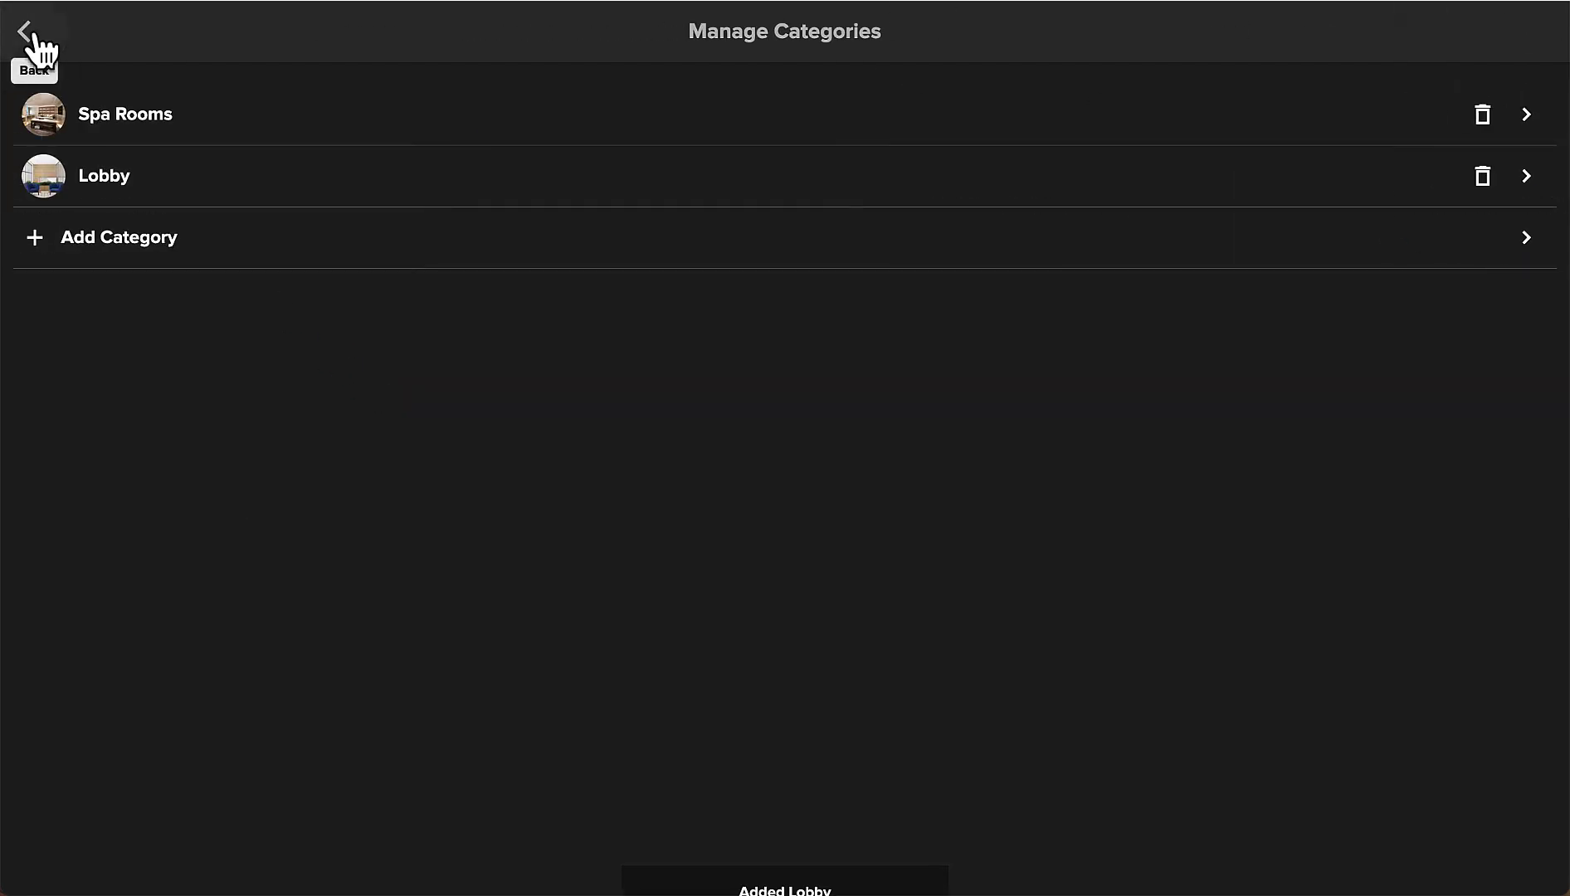
From the Spa Music page, add a new task and replace its default name with 'Room A Music'.
left_click(32, 36)
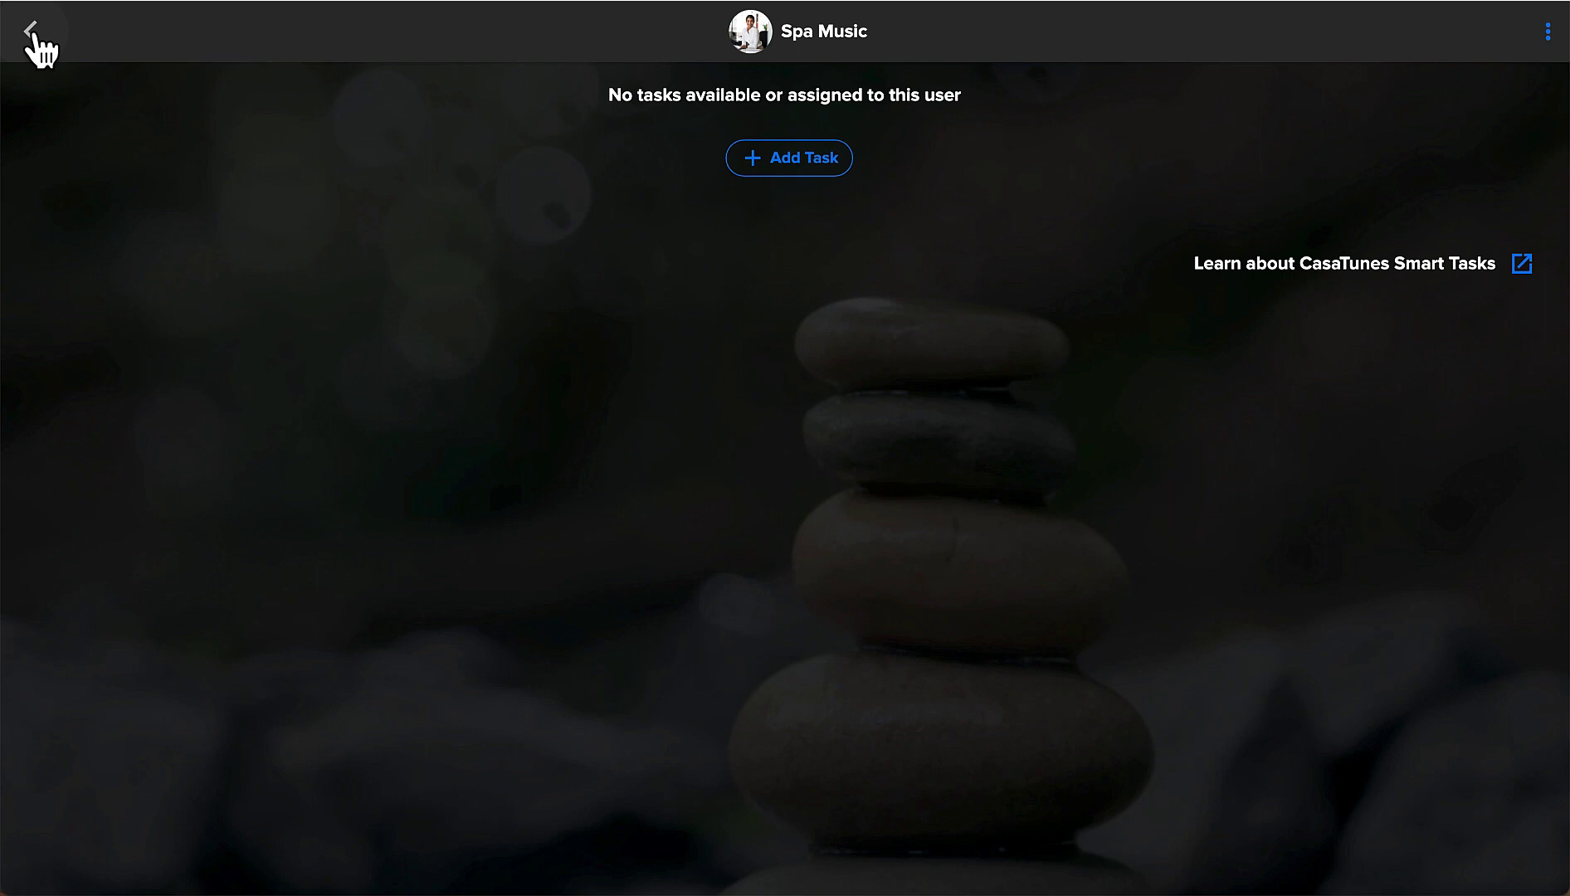
left_click(818, 178)
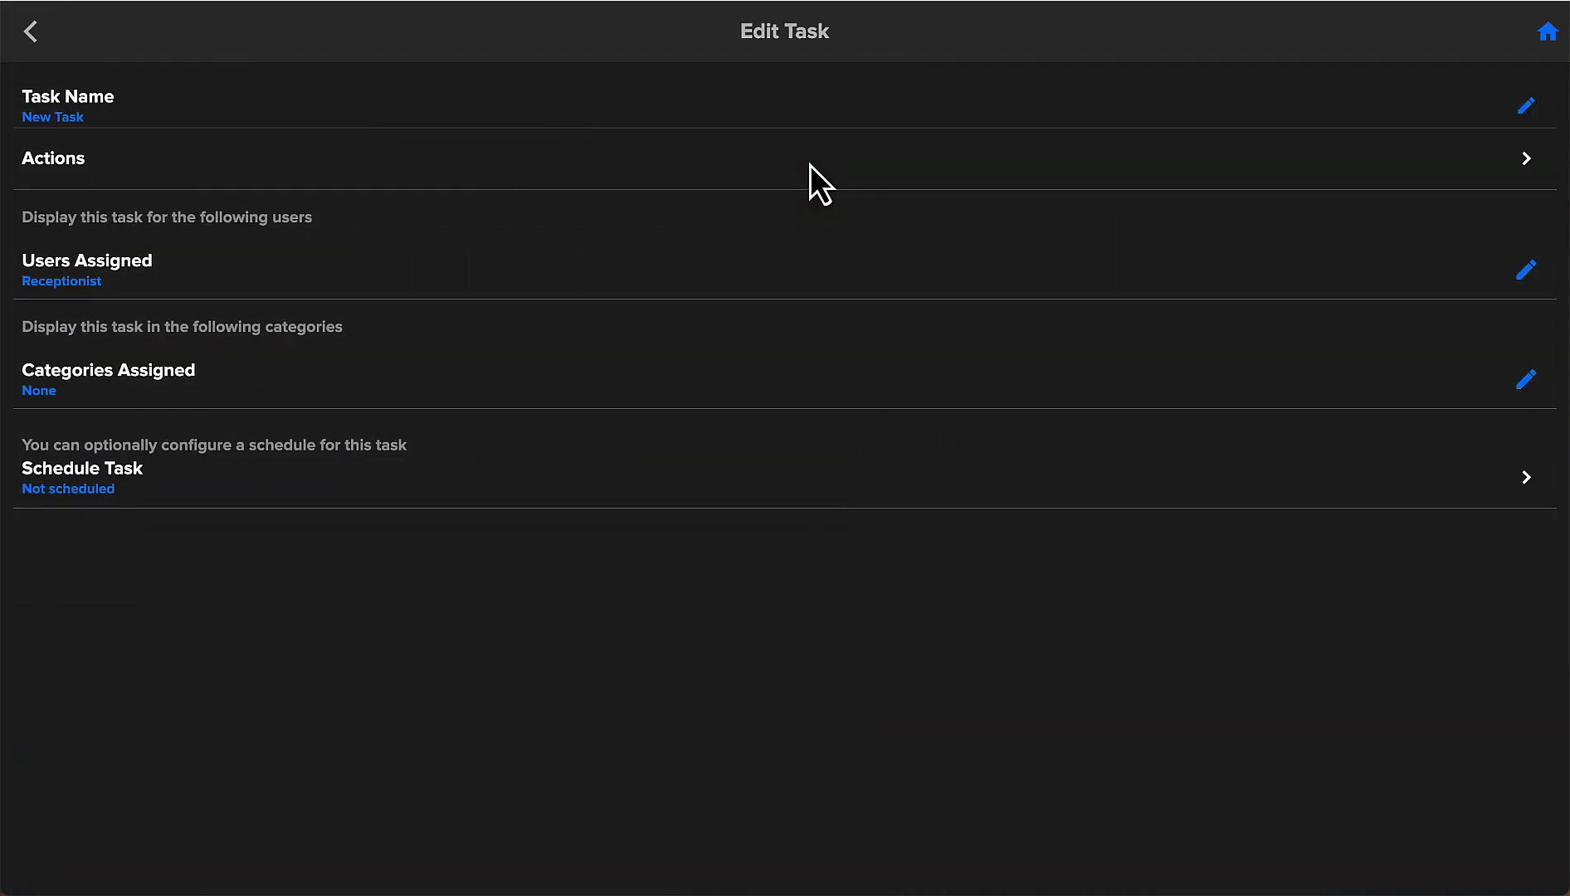
left_click(1523, 112)
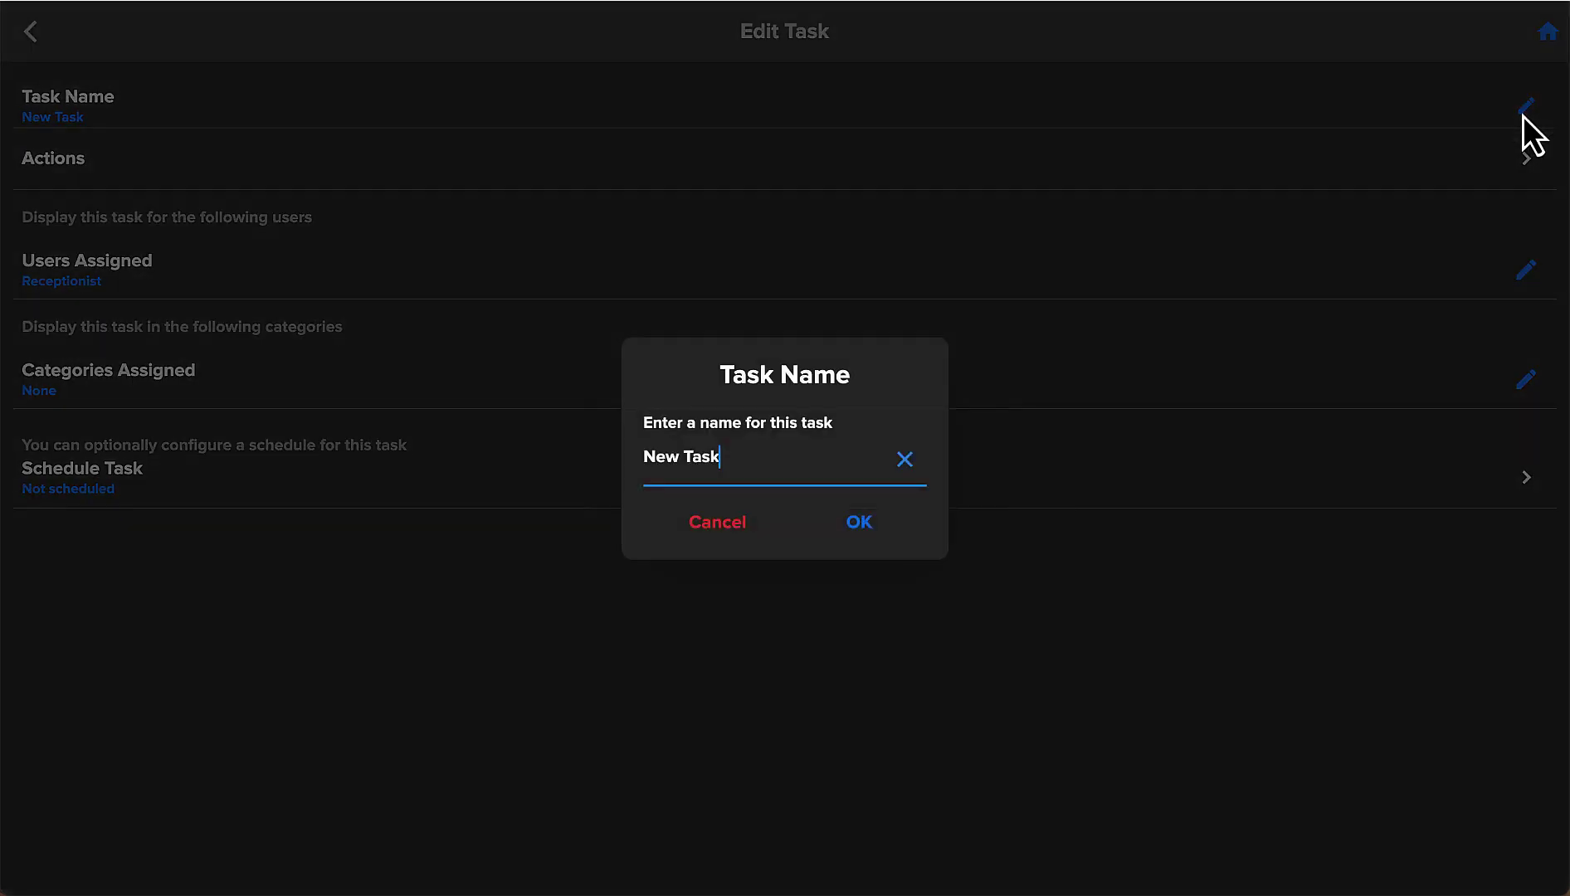
left_click(904, 460)
type("Room A Music")
left_click(861, 526)
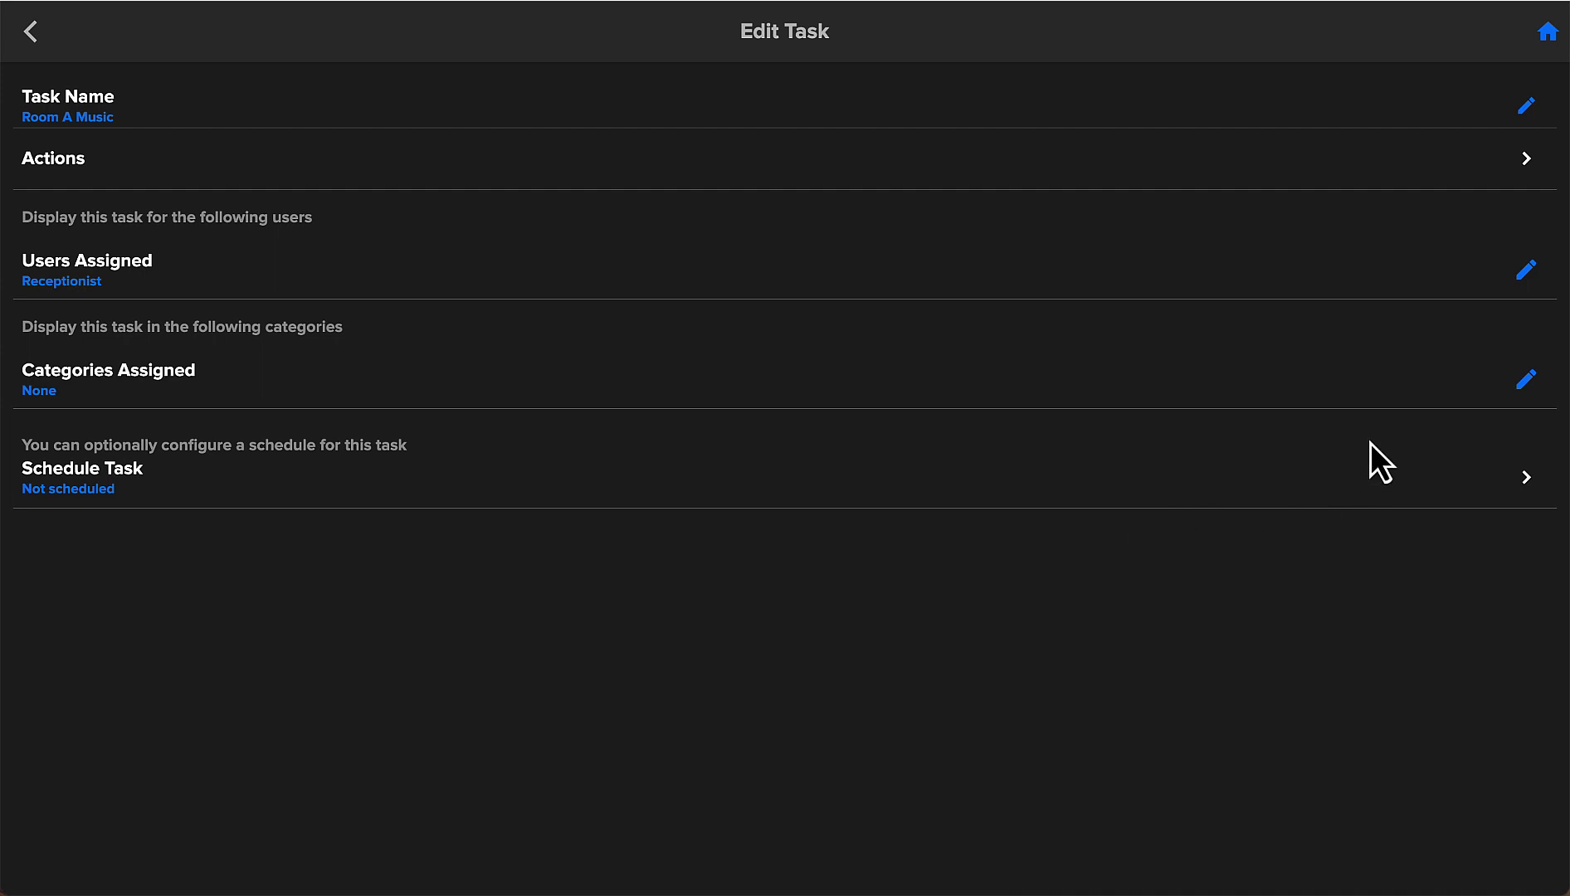
Put the Room A Music task in the Spa Rooms category.
left_click(1524, 395)
left_click(760, 473)
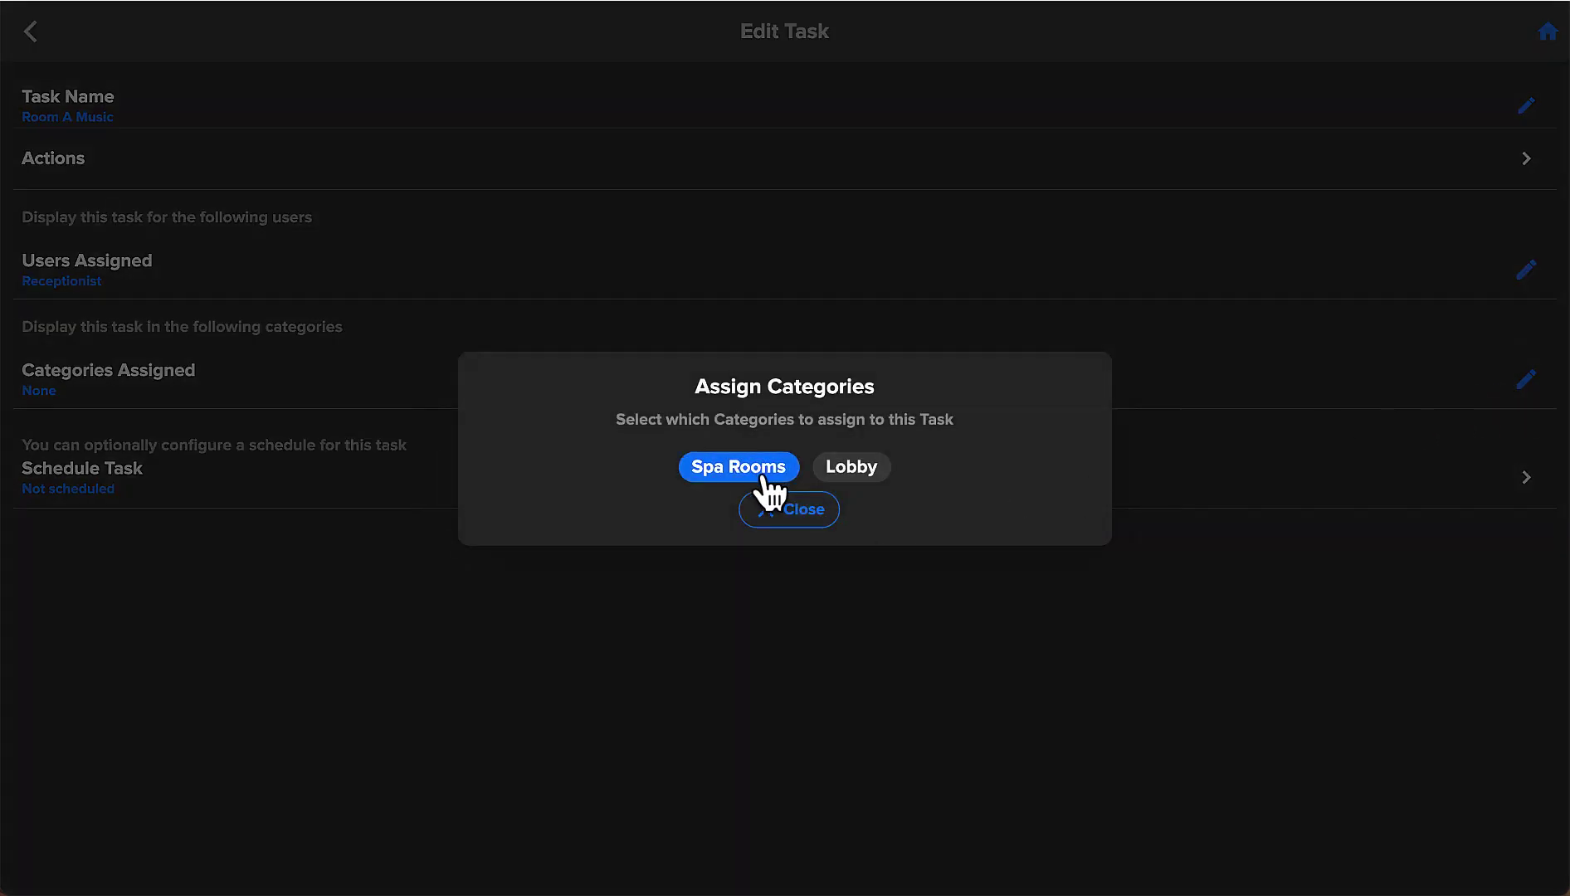
left_click(798, 509)
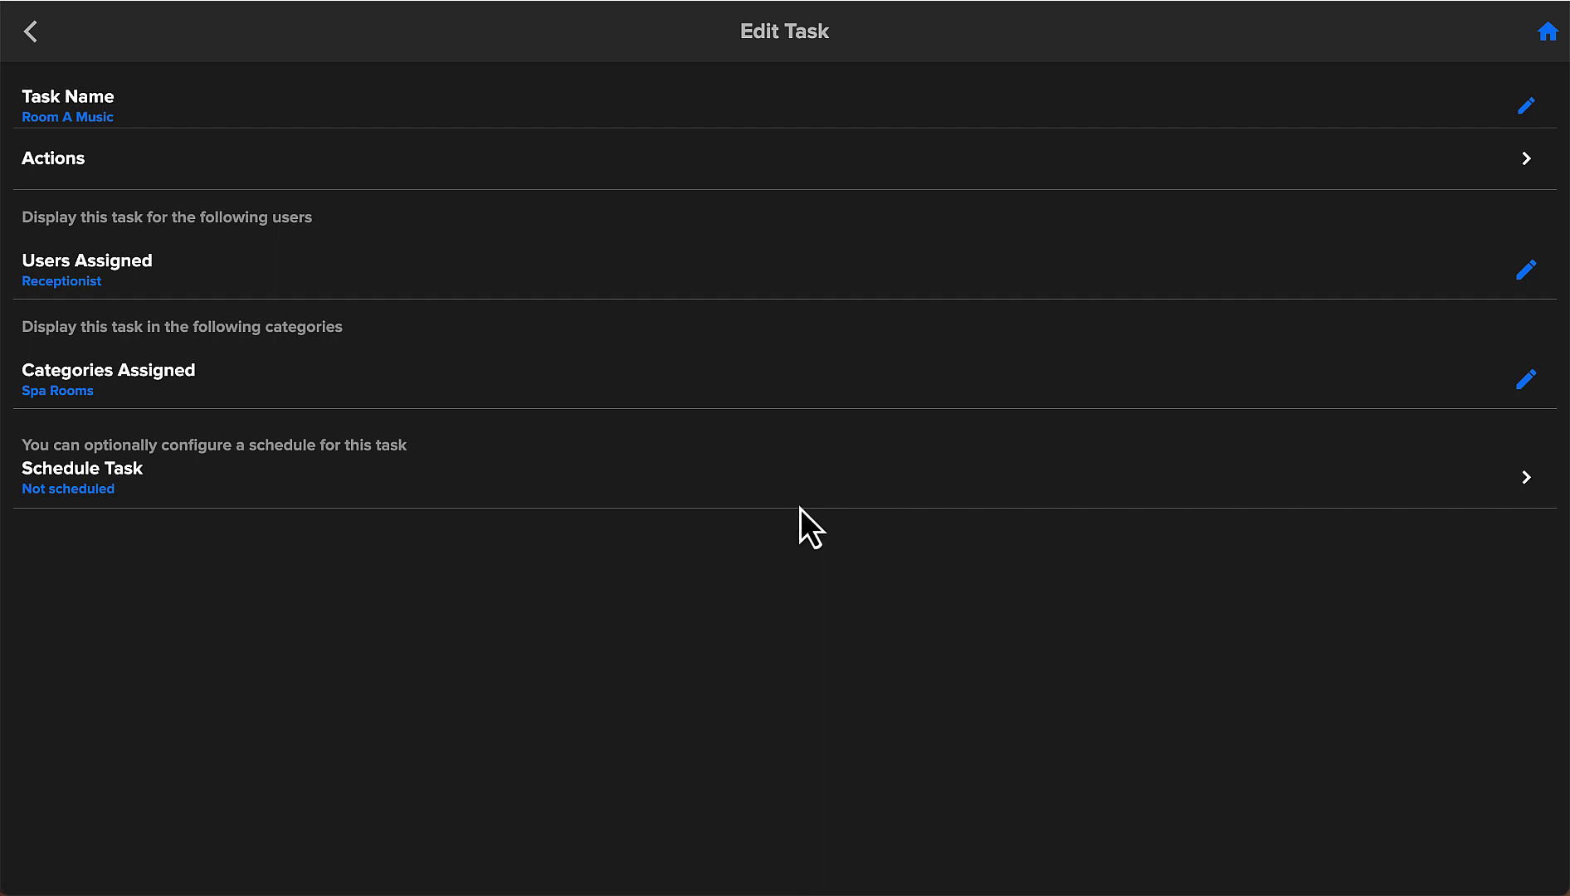
Add a new Play Music action to the task's Actions list.
left_click(72, 166)
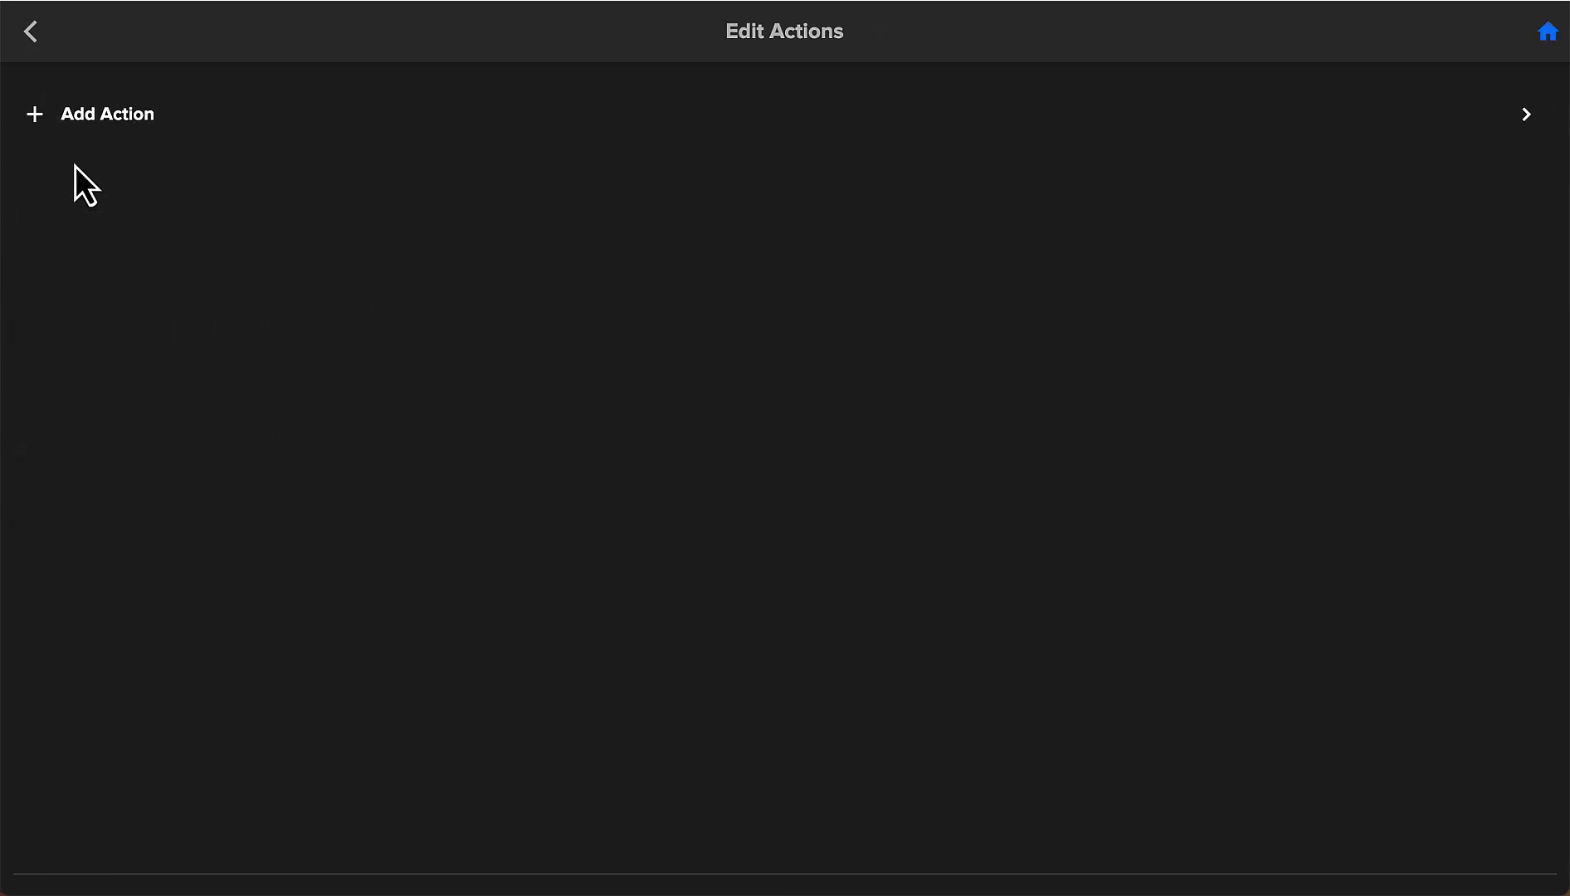
left_click(102, 121)
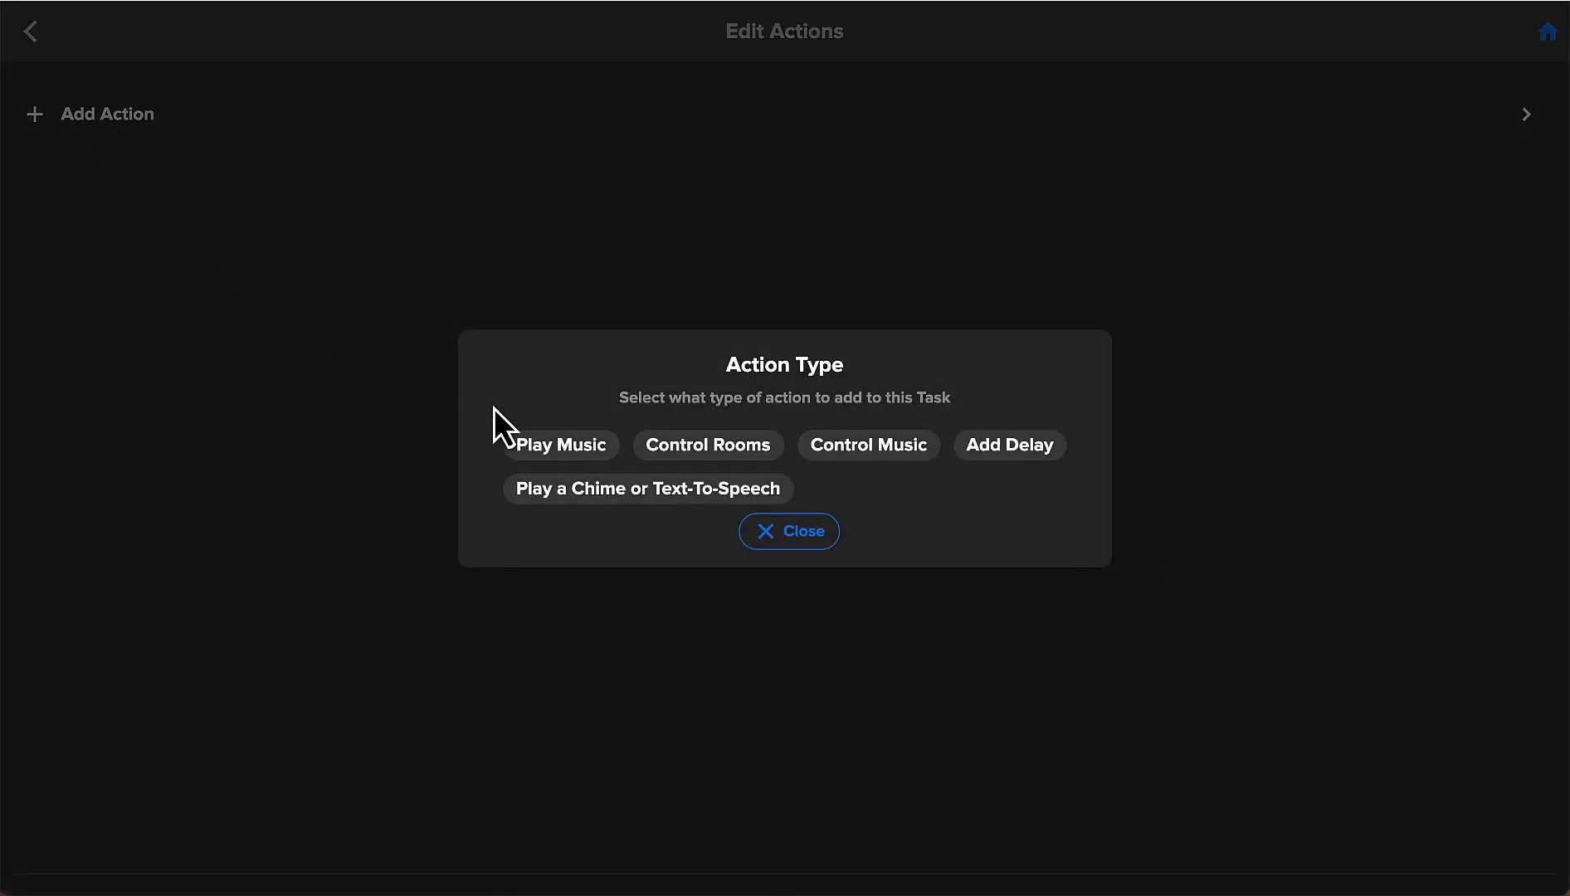
left_click(541, 448)
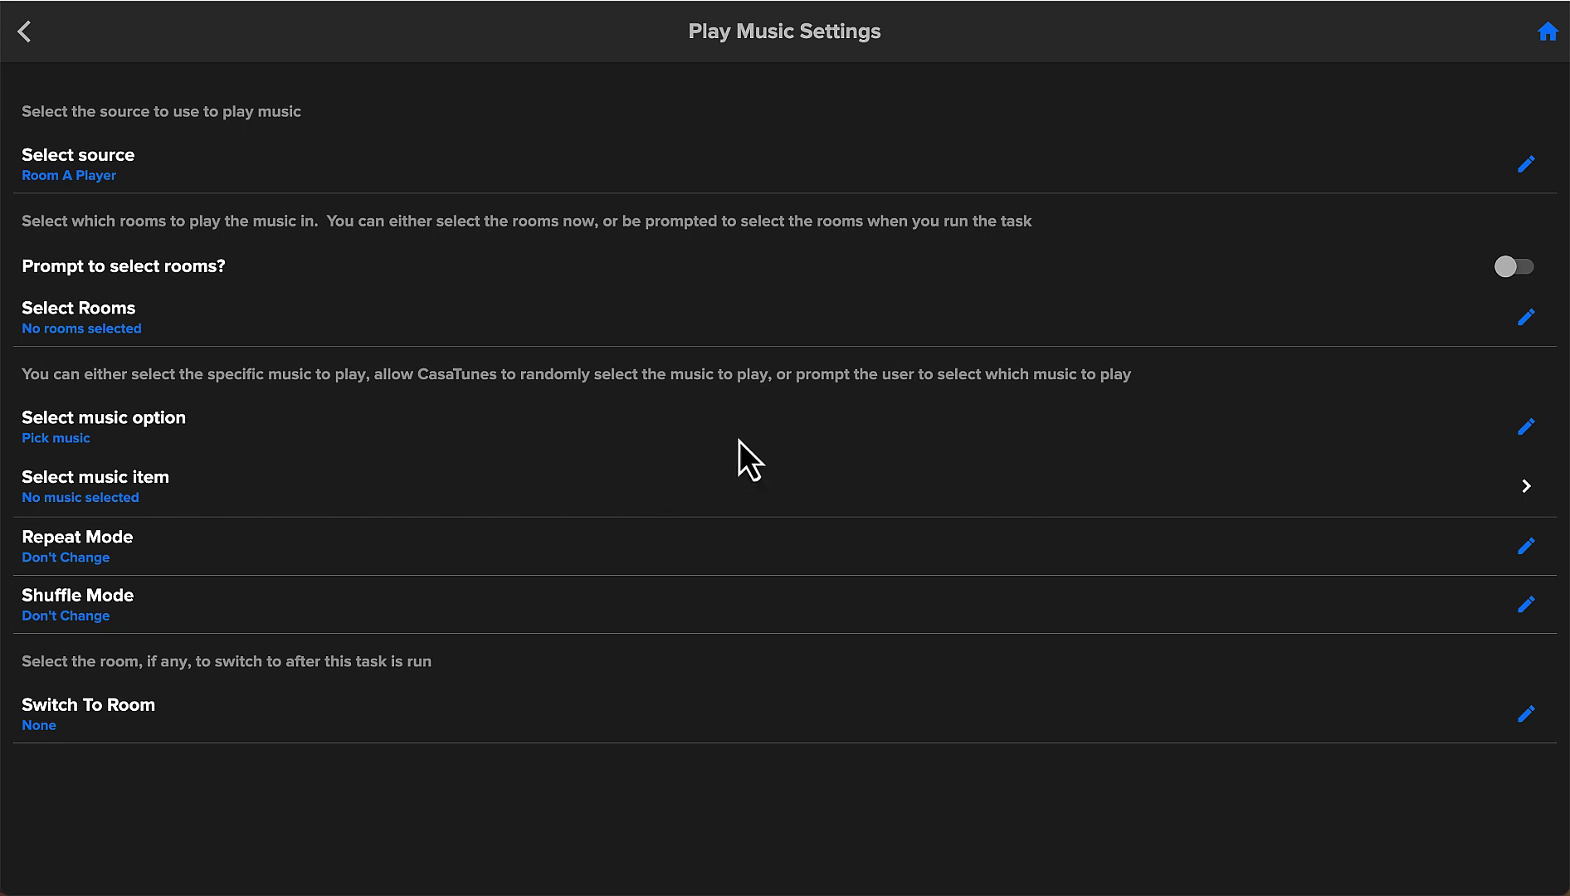
Keep Room A Player as the music source and choose Room A as the playback room.
left_click(1519, 172)
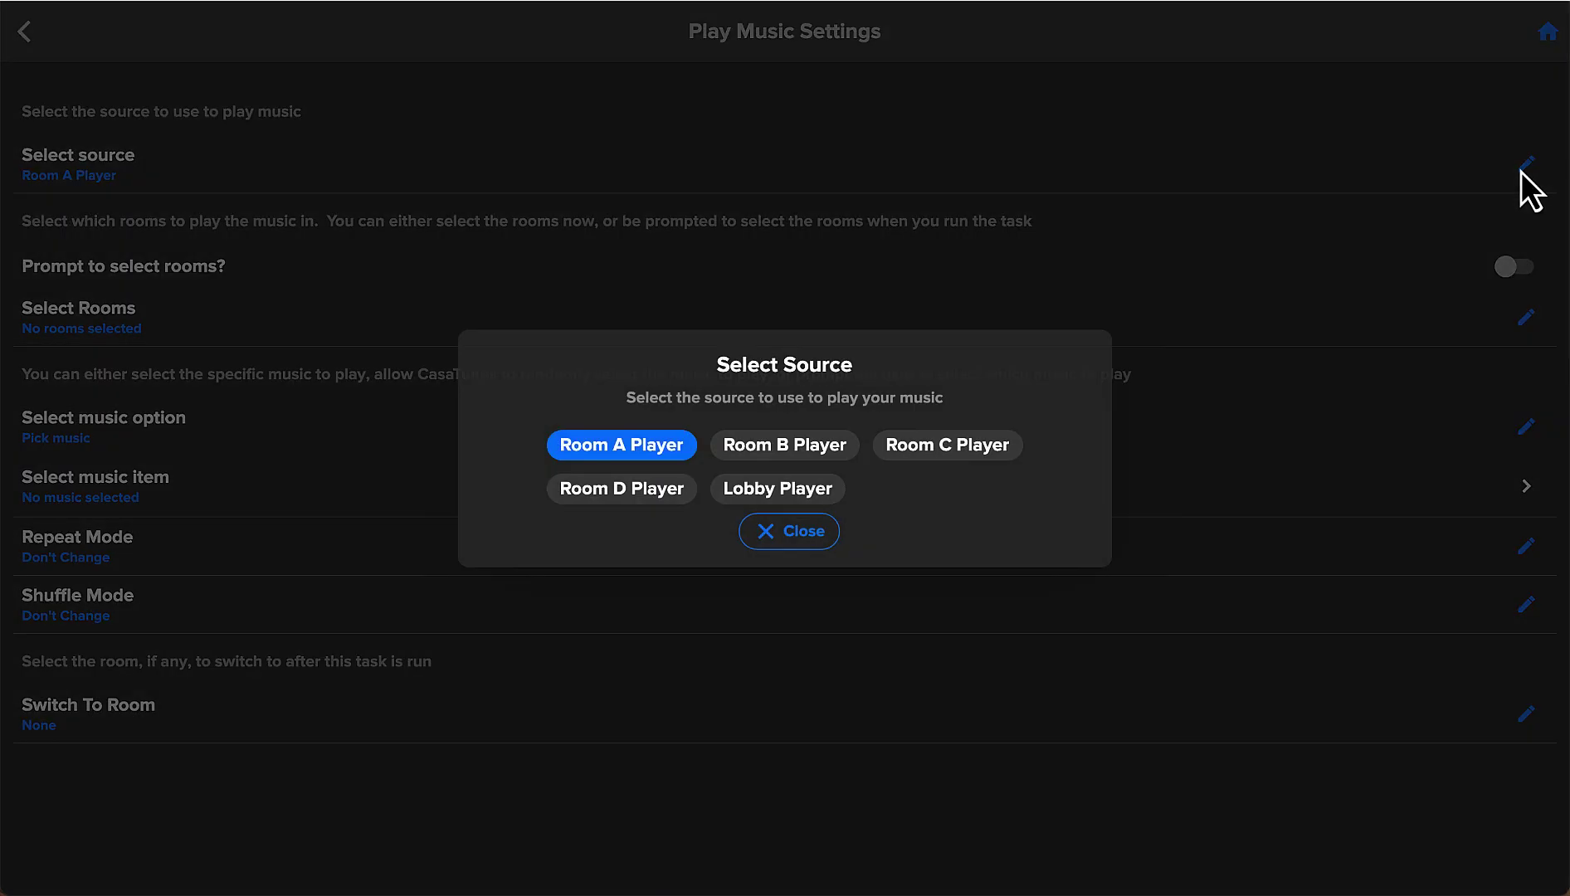
left_click(802, 535)
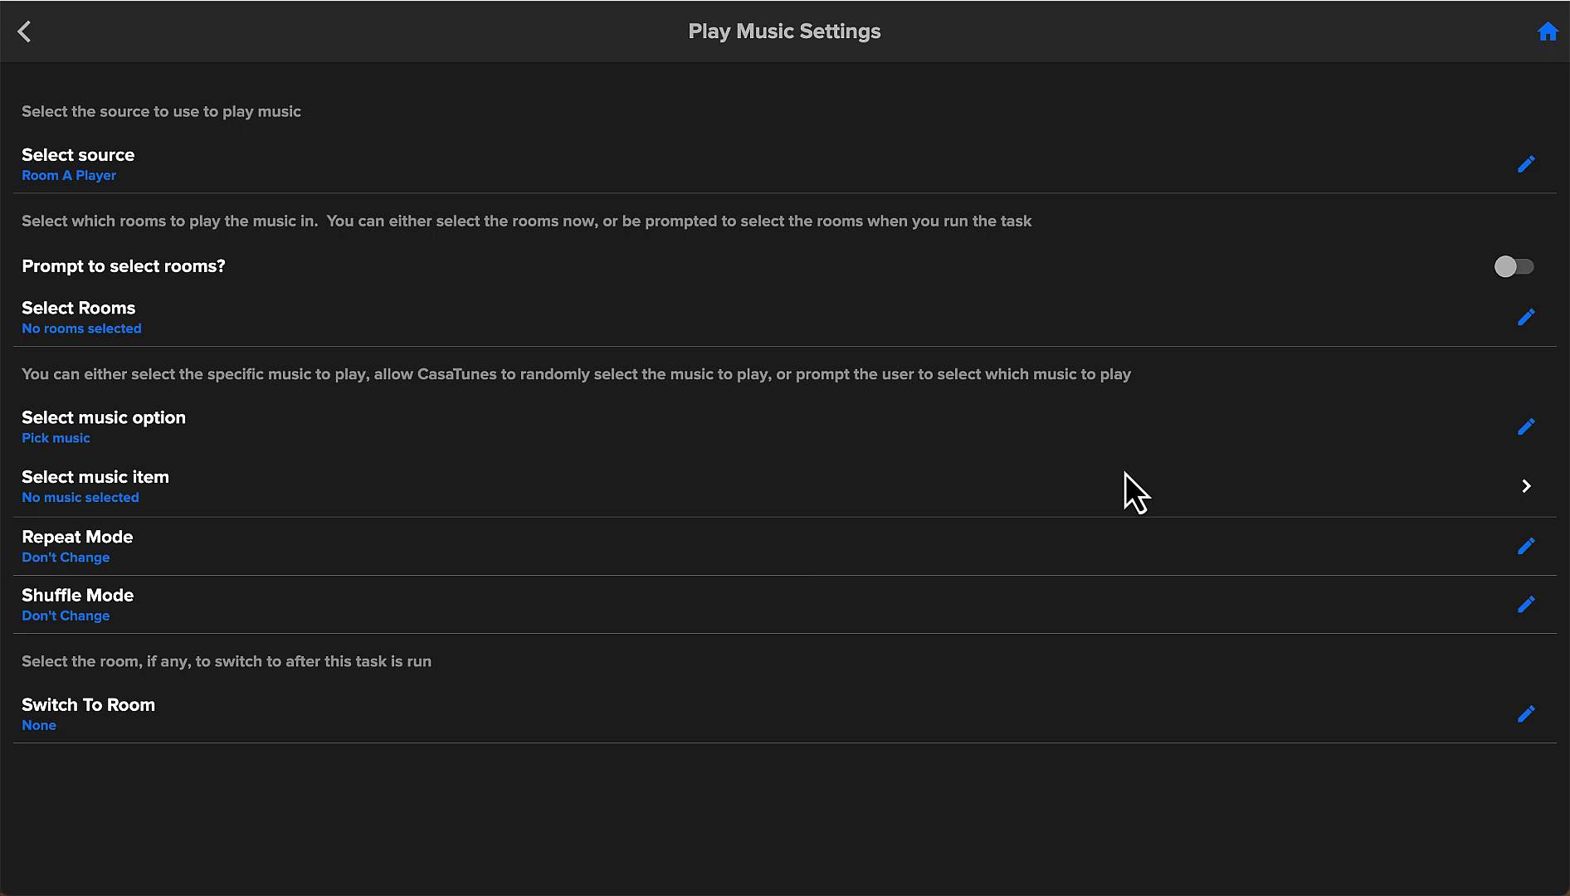
left_click(1528, 317)
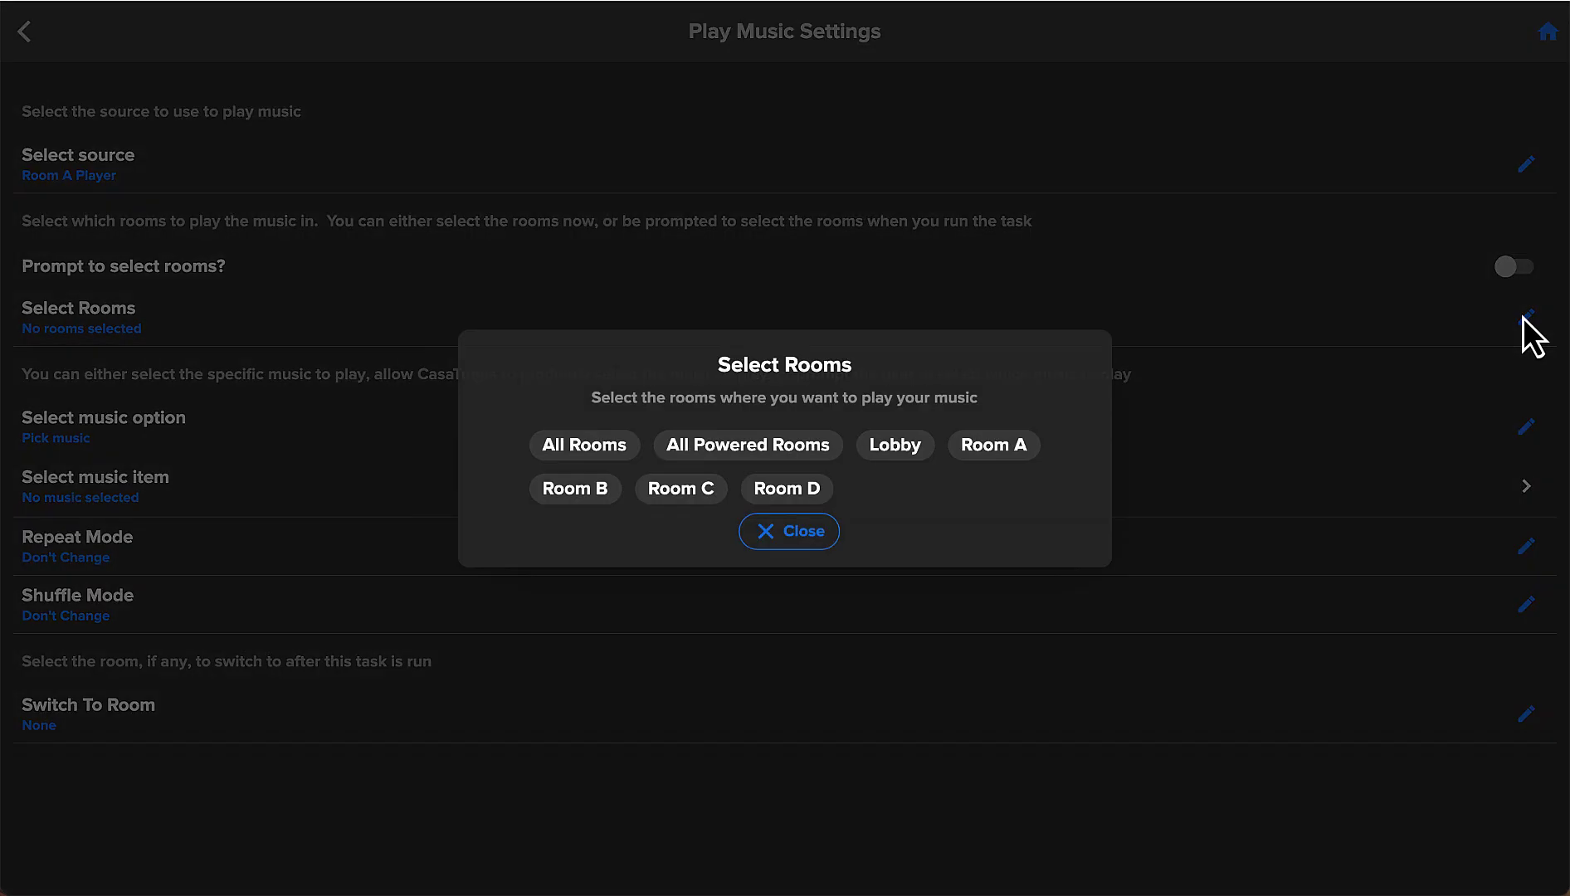
left_click(991, 448)
left_click(792, 537)
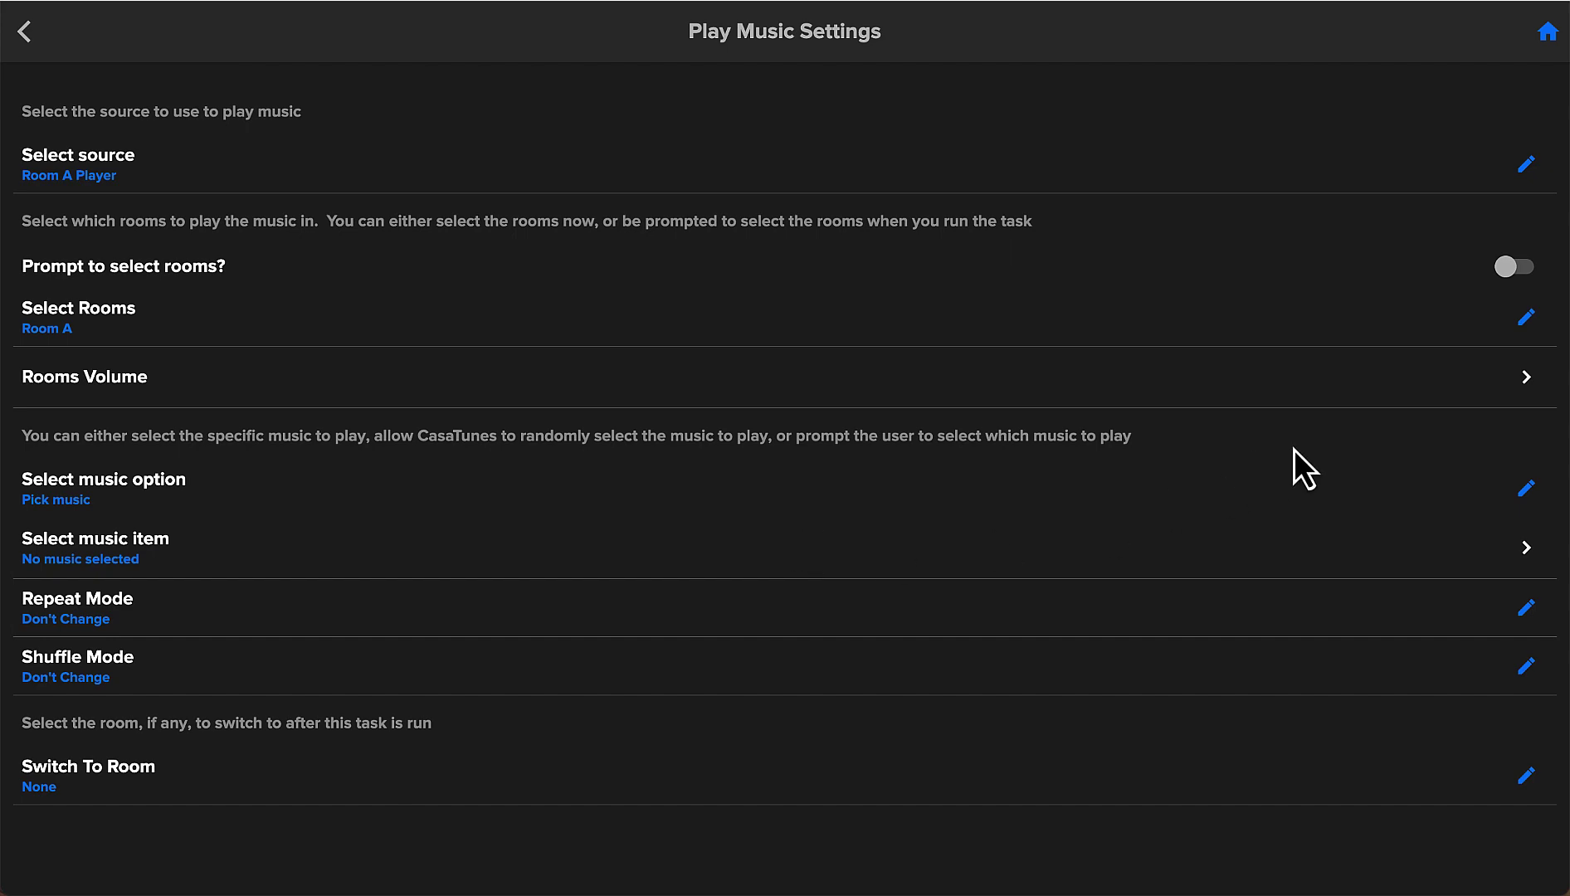
Set the Play Music action's music option to Prompt for Music.
left_click(1519, 490)
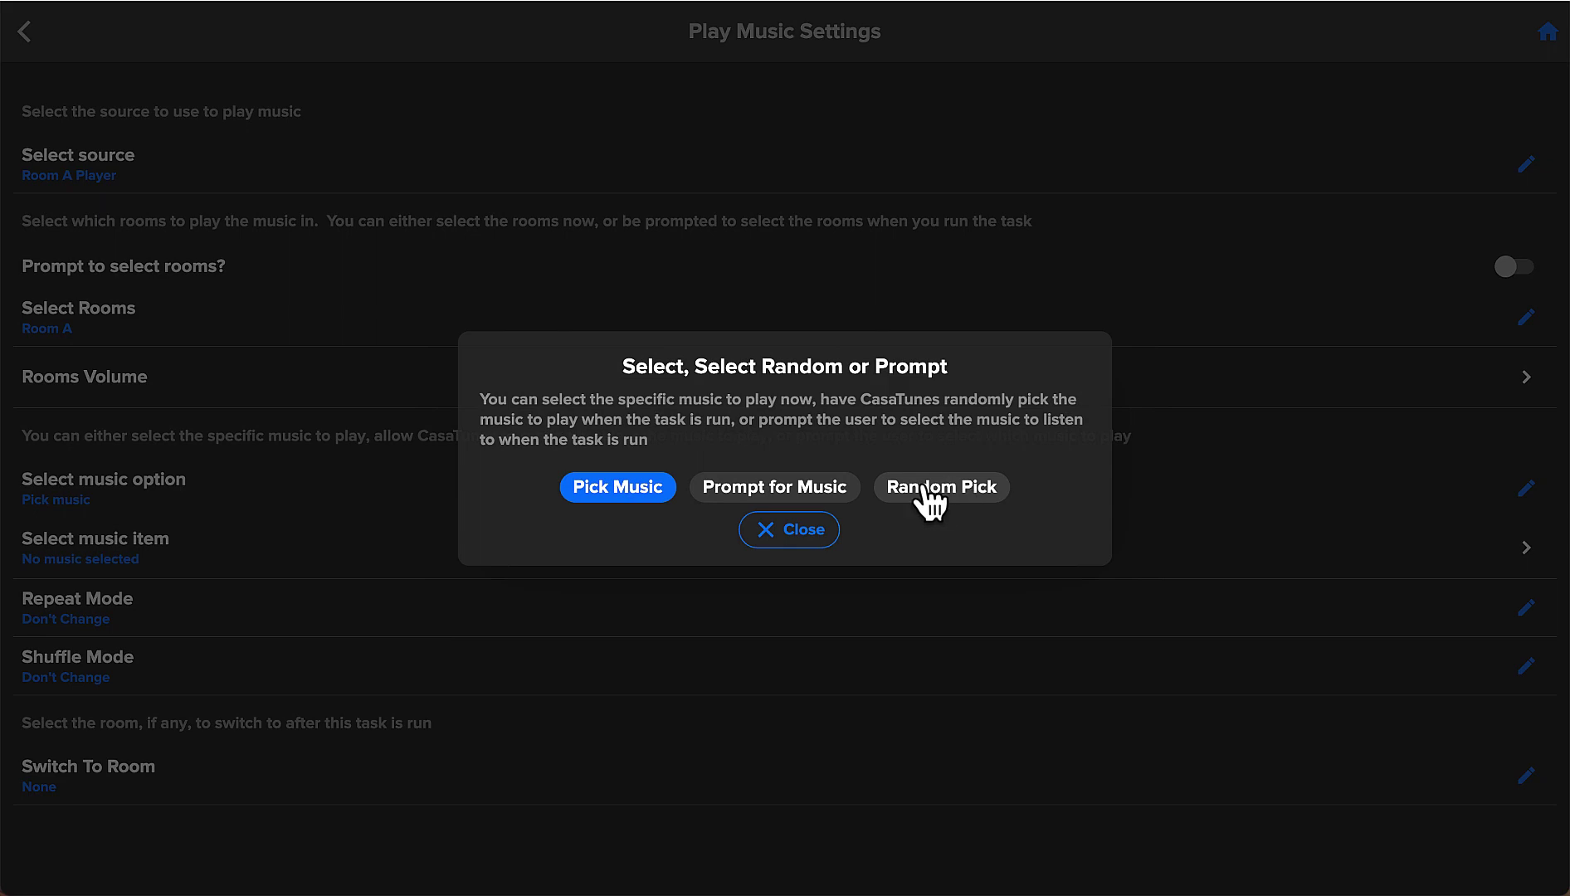
left_click(782, 489)
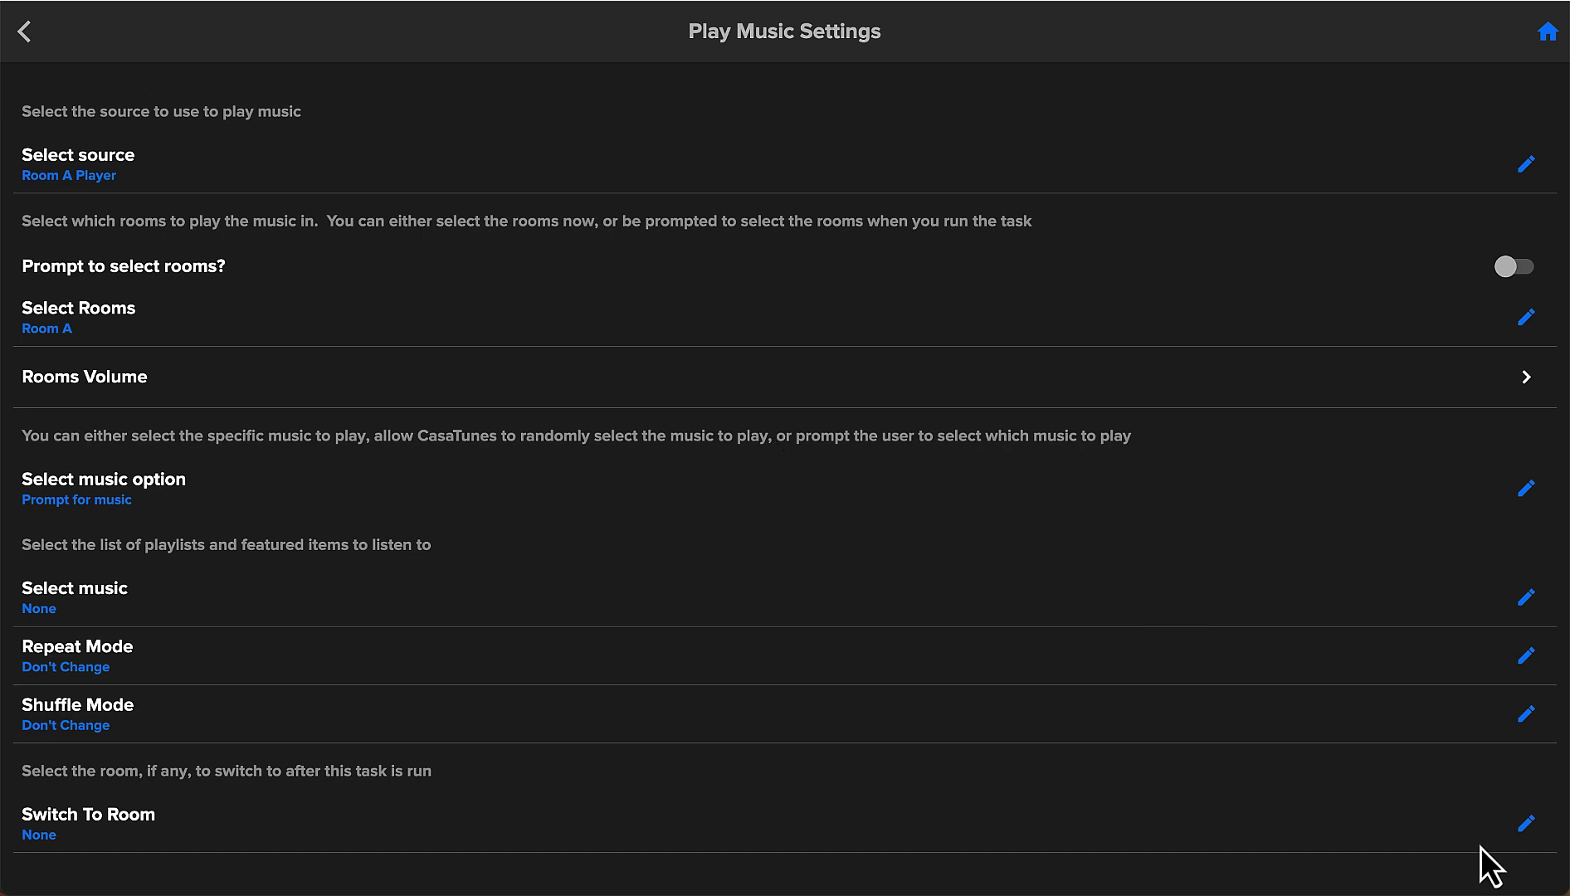
Set Switch To Room to Selected Room and return to the Spa Music page.
left_click(1525, 826)
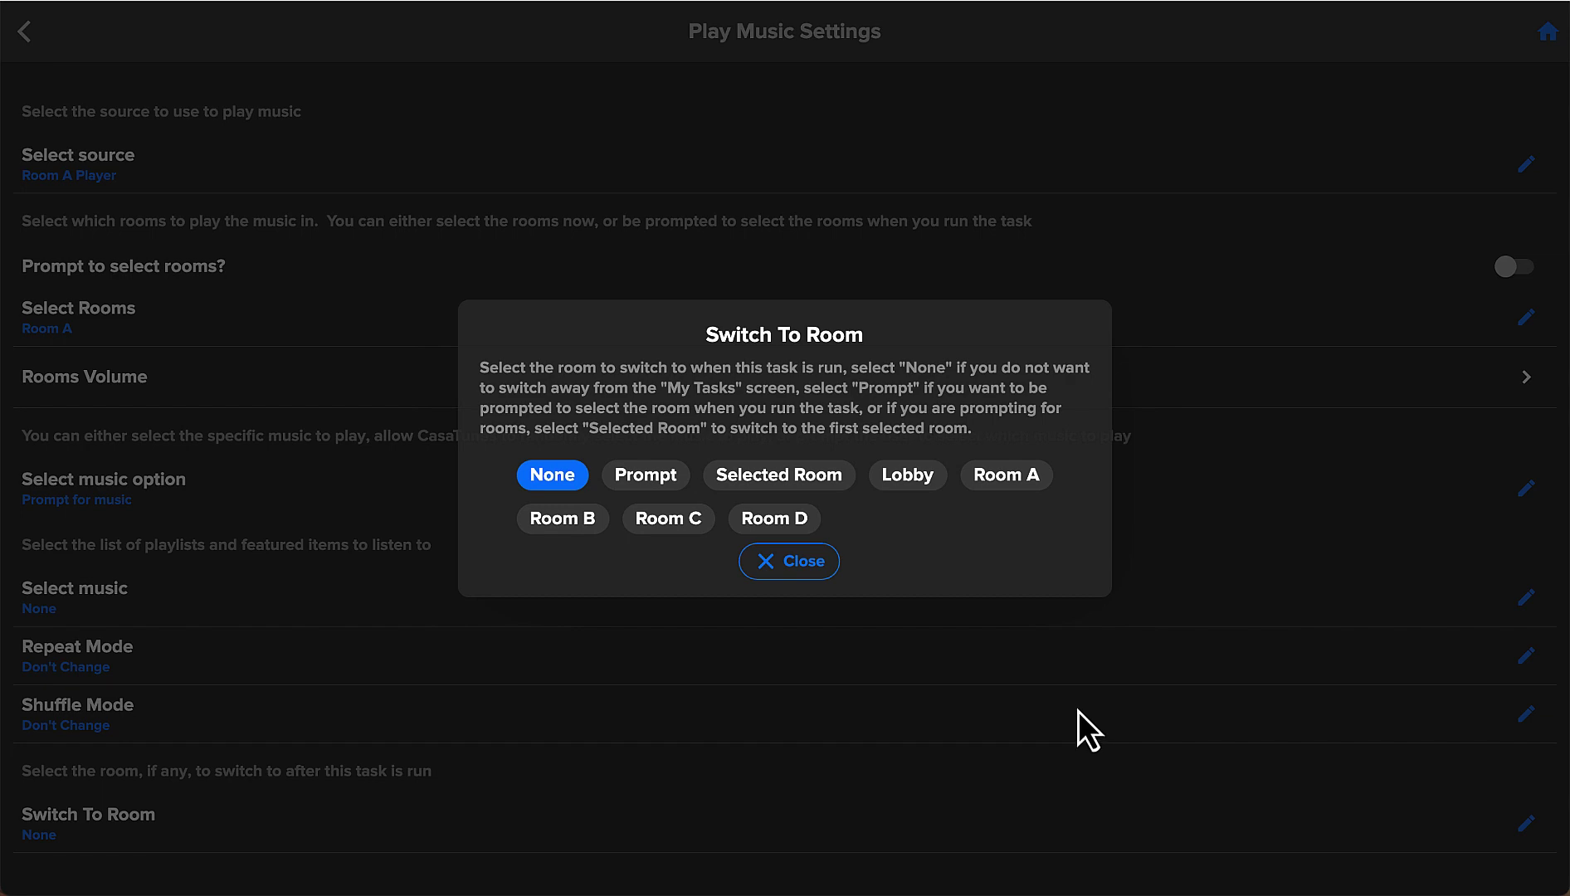
left_click(814, 484)
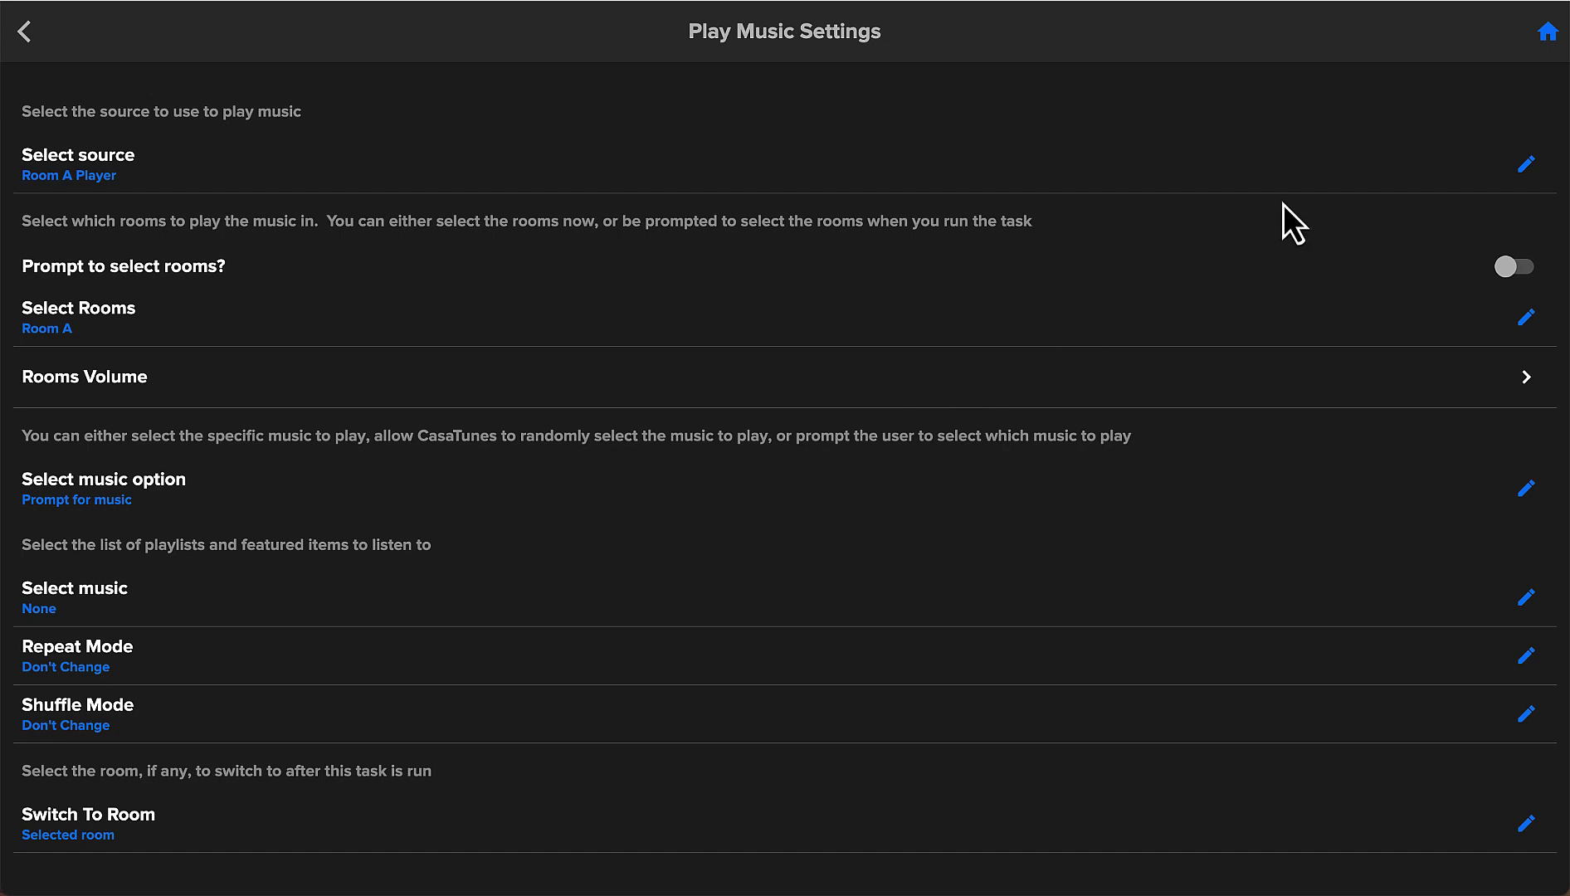
left_click(1548, 33)
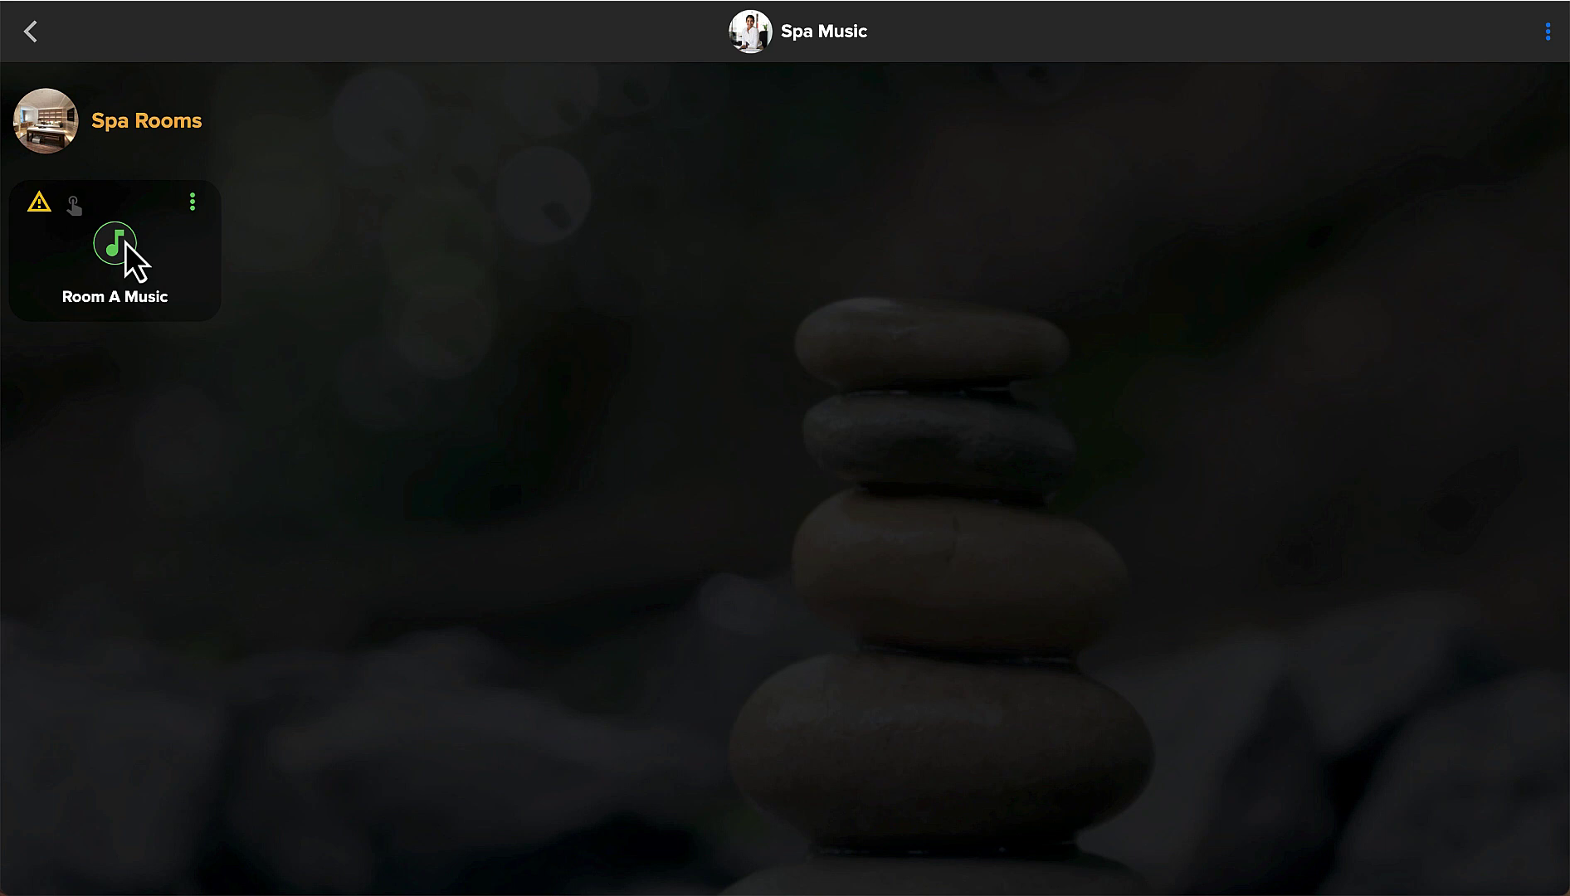
Run Room A Music, dismiss the Task Setup Required warning, and return to Purity Spa home.
left_click(125, 243)
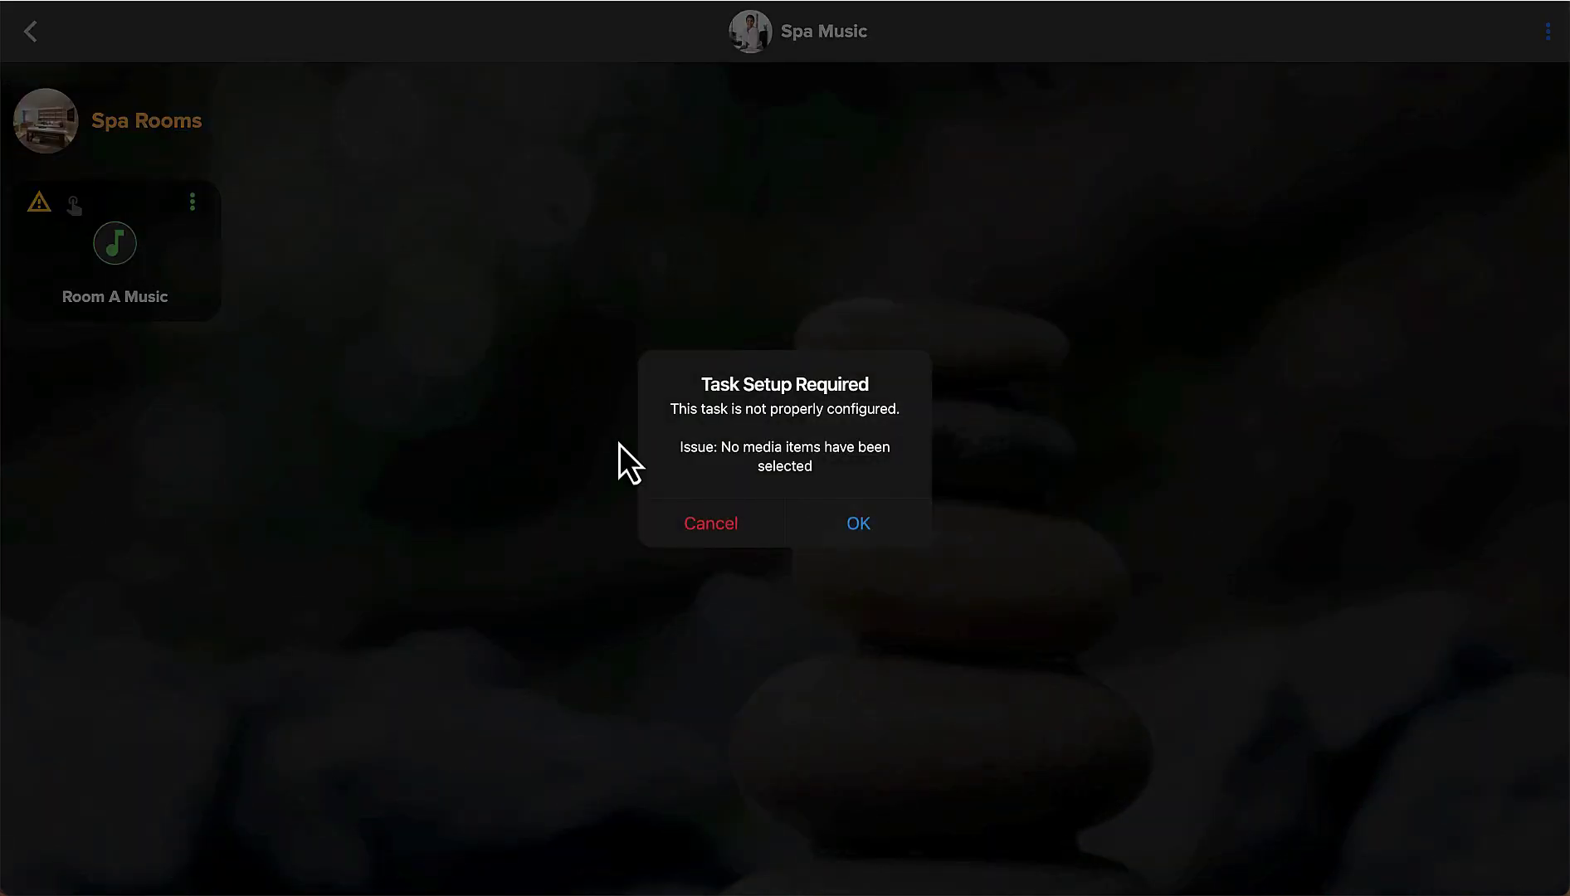
left_click(858, 532)
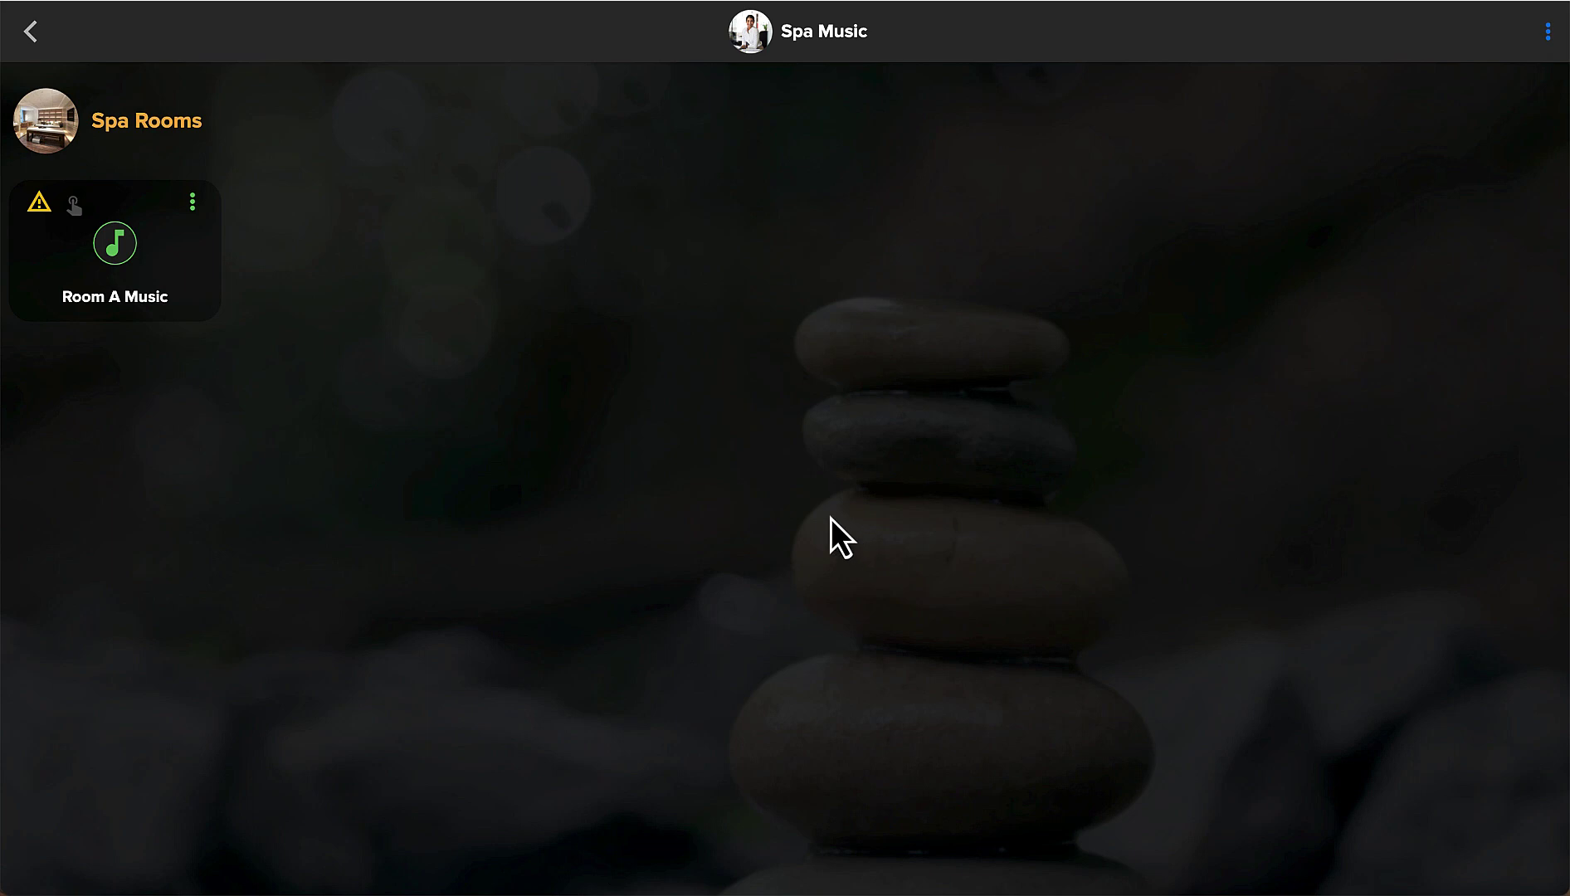
left_click(29, 33)
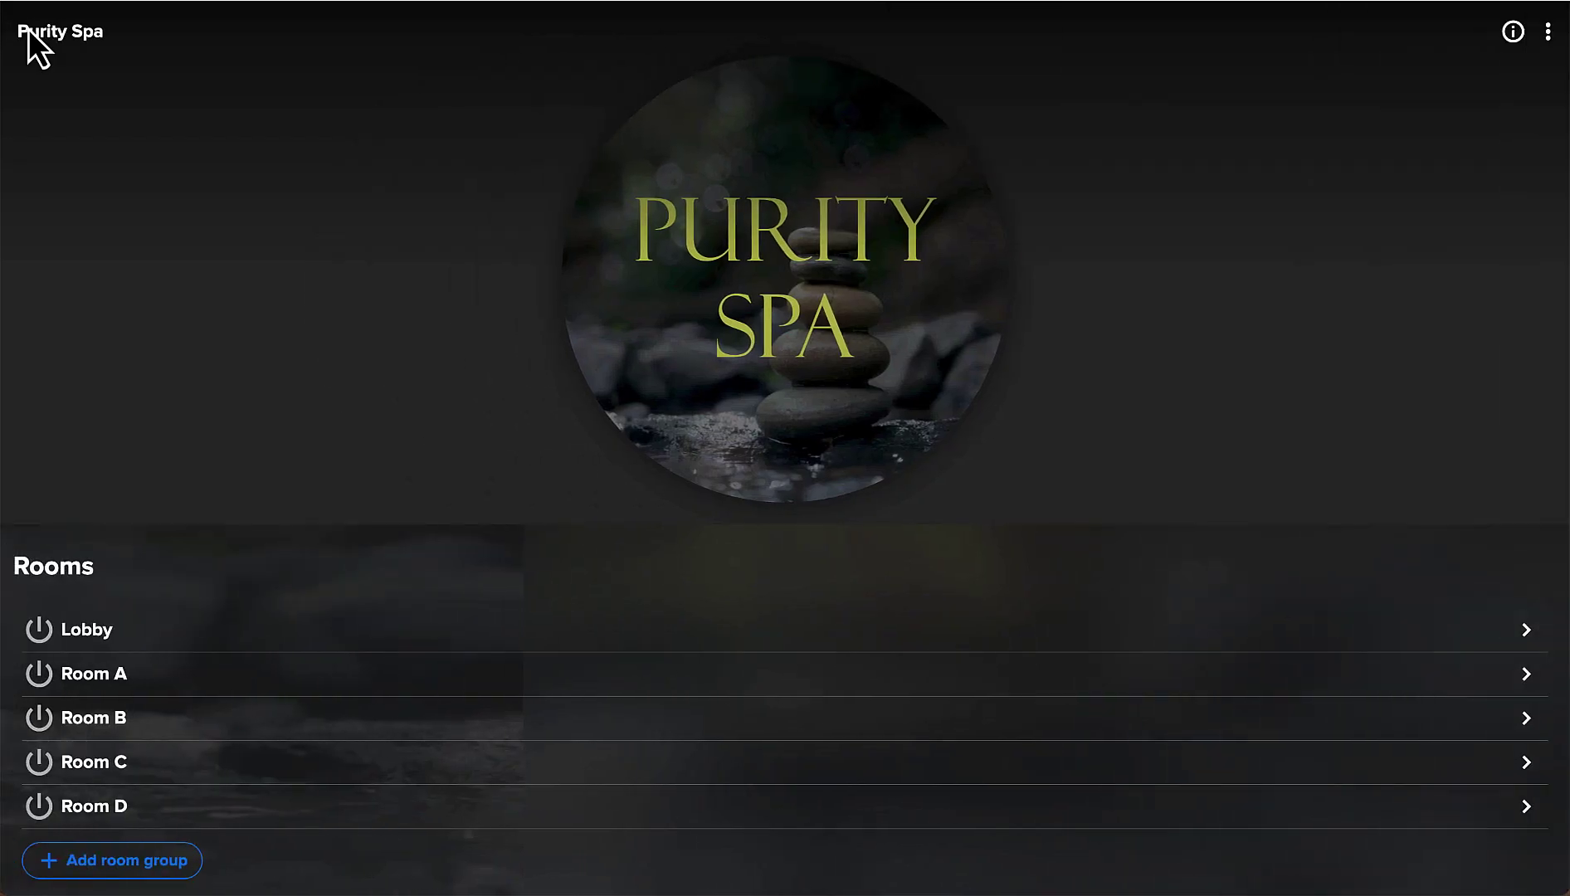
Browse Room A's Calm Radio WELLNESS stations and show options for CALMRADIO - SPA.
left_click(106, 677)
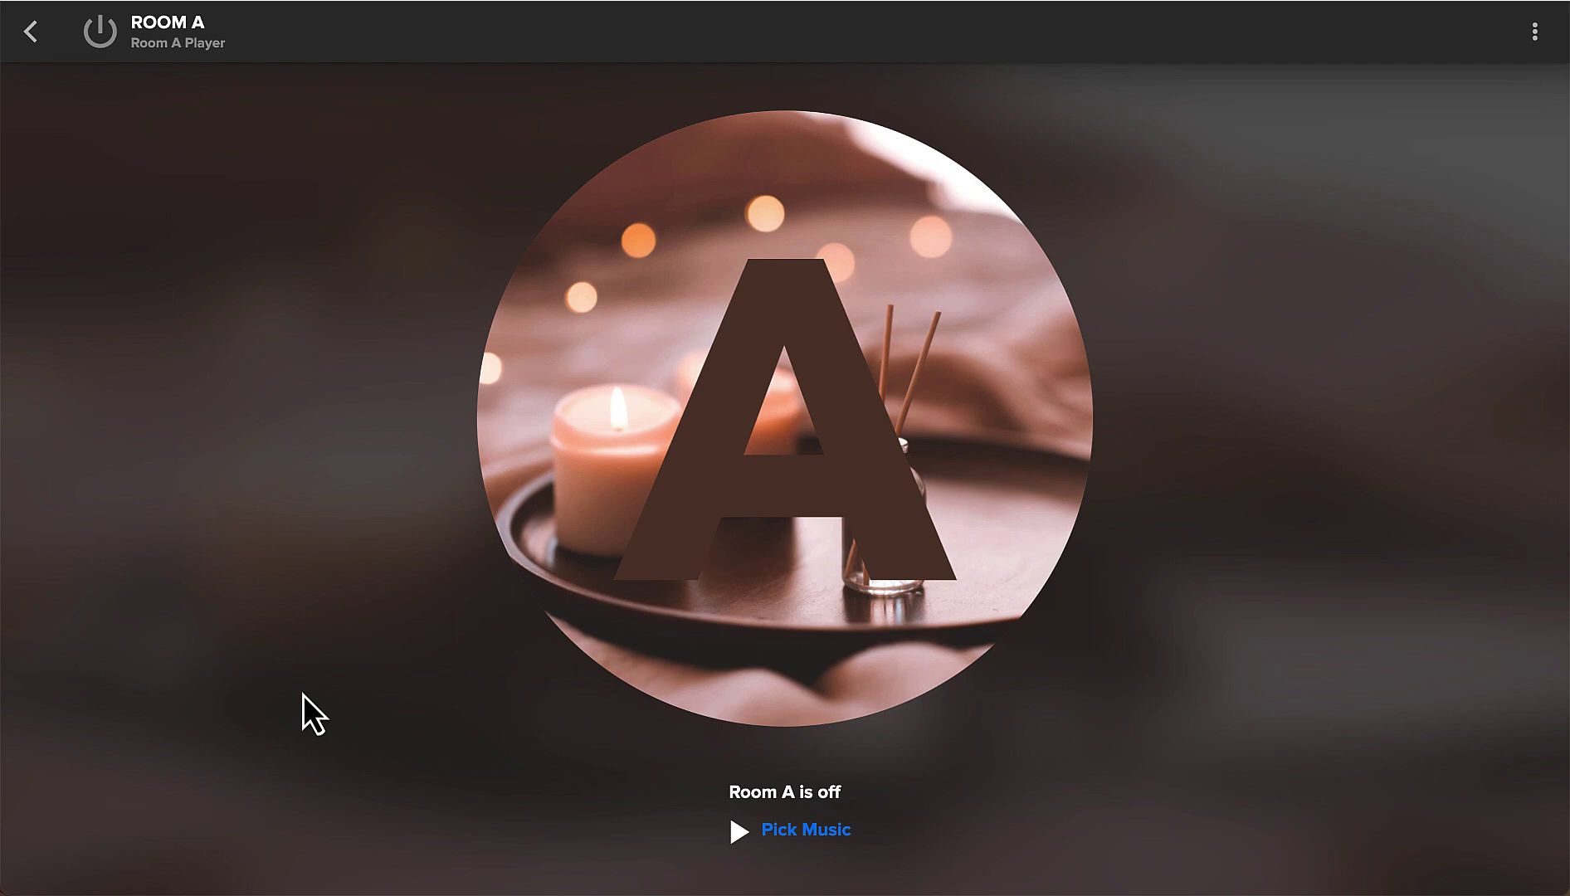
left_click(810, 833)
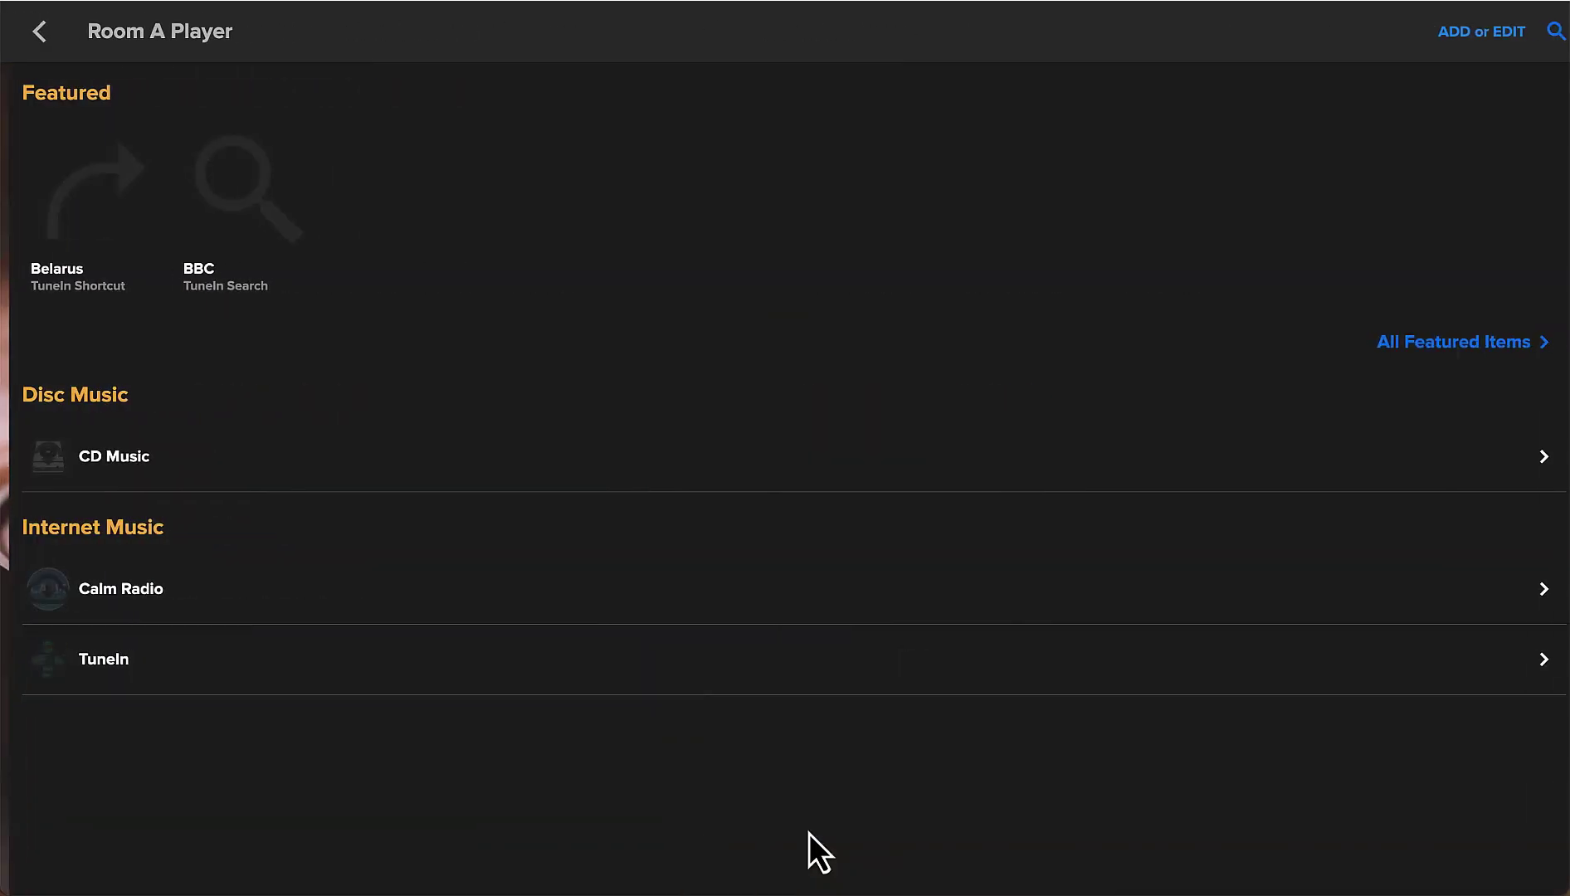
left_click(133, 595)
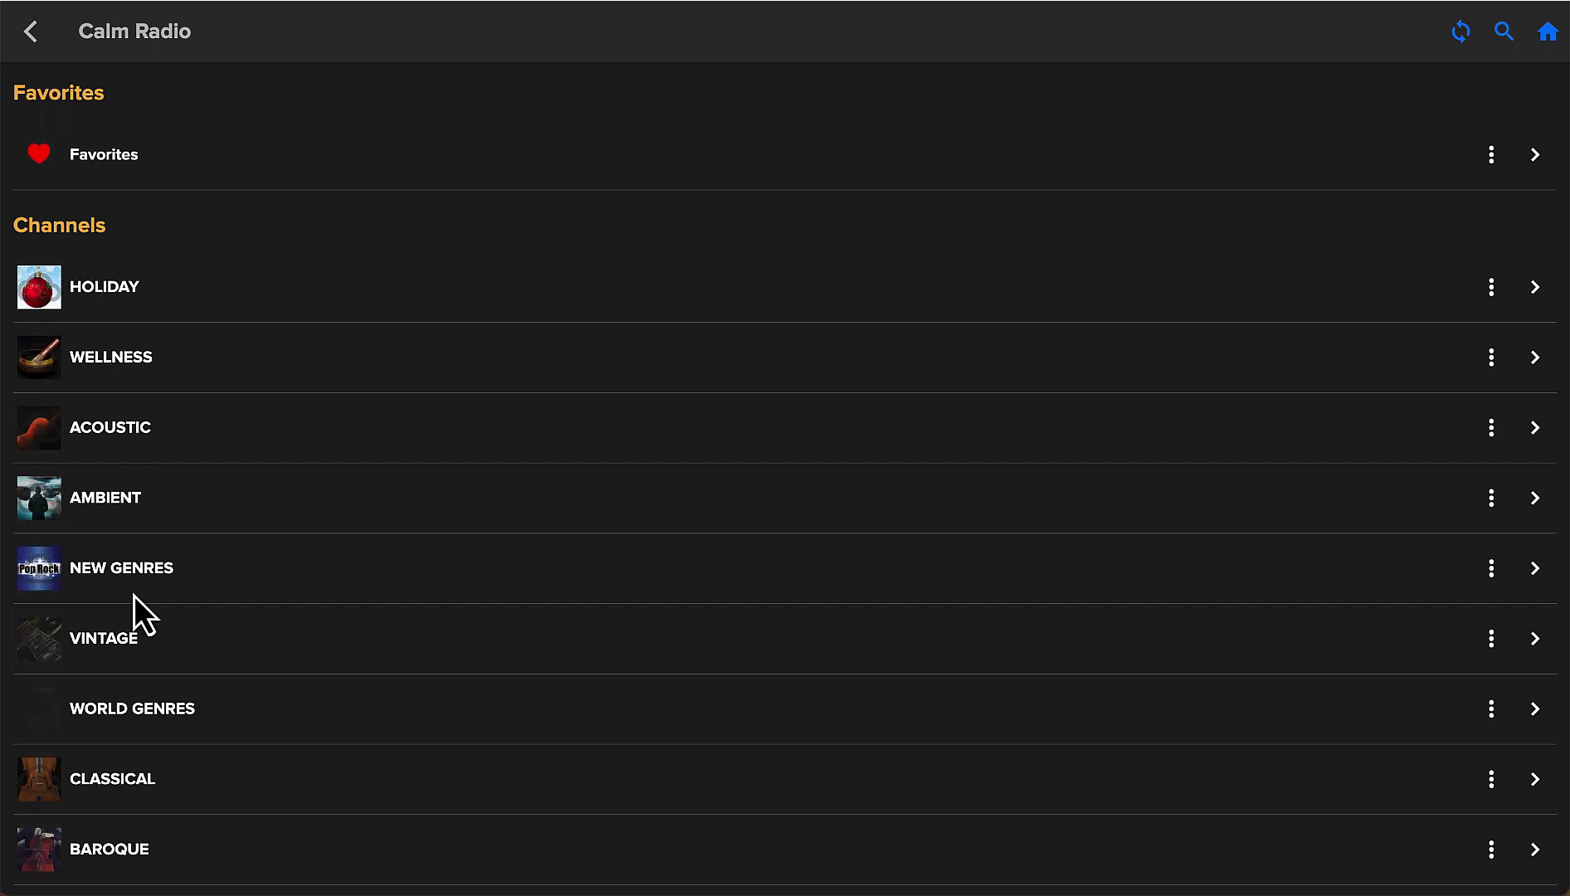
left_click(126, 362)
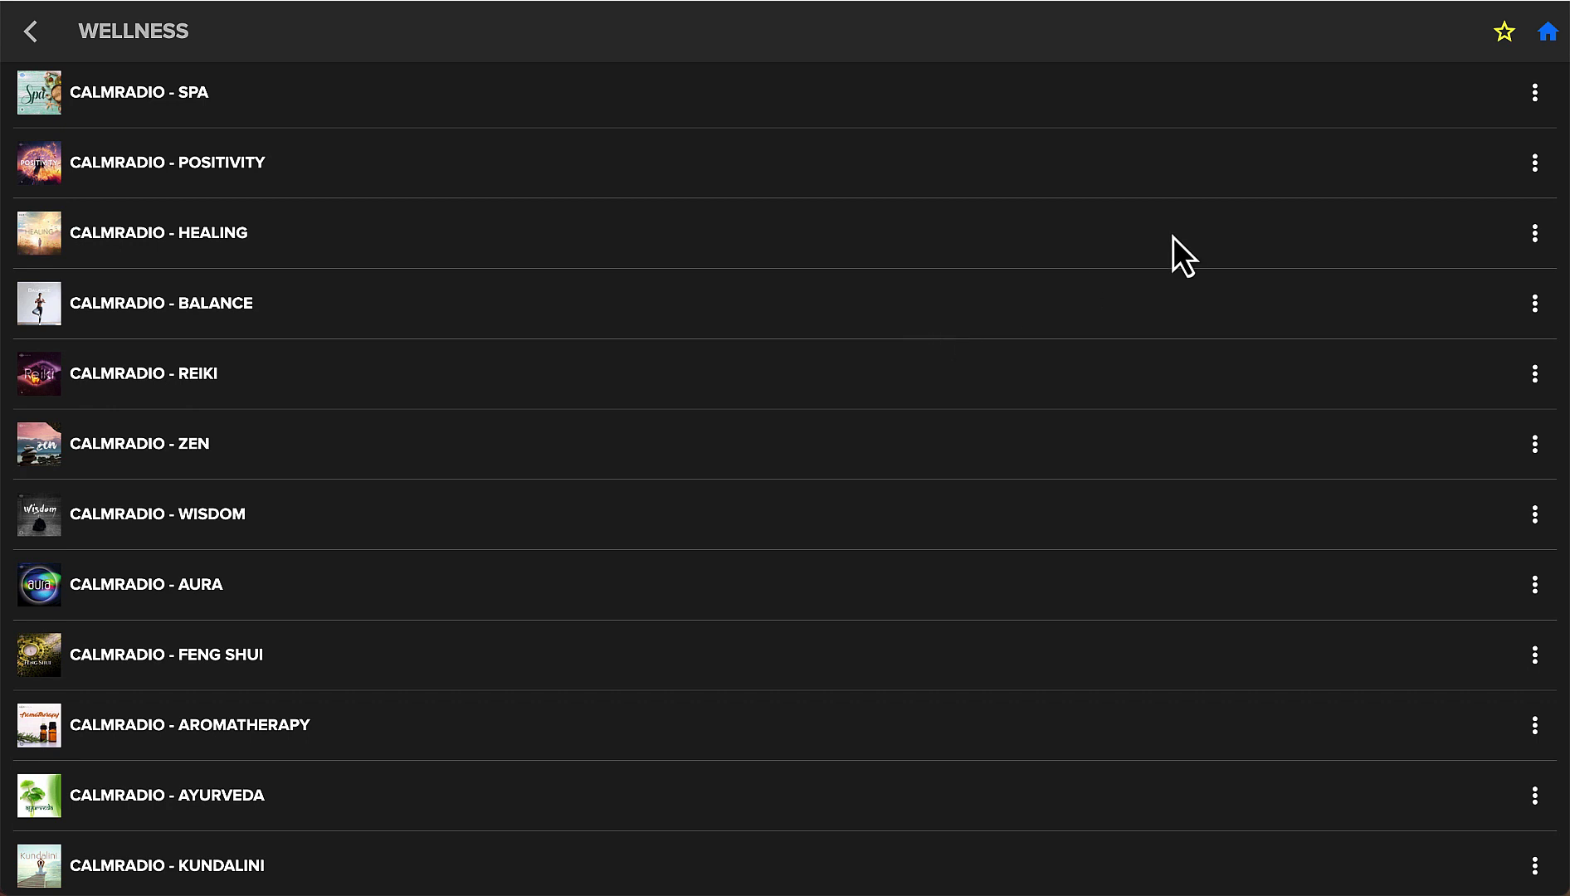
left_click(1535, 95)
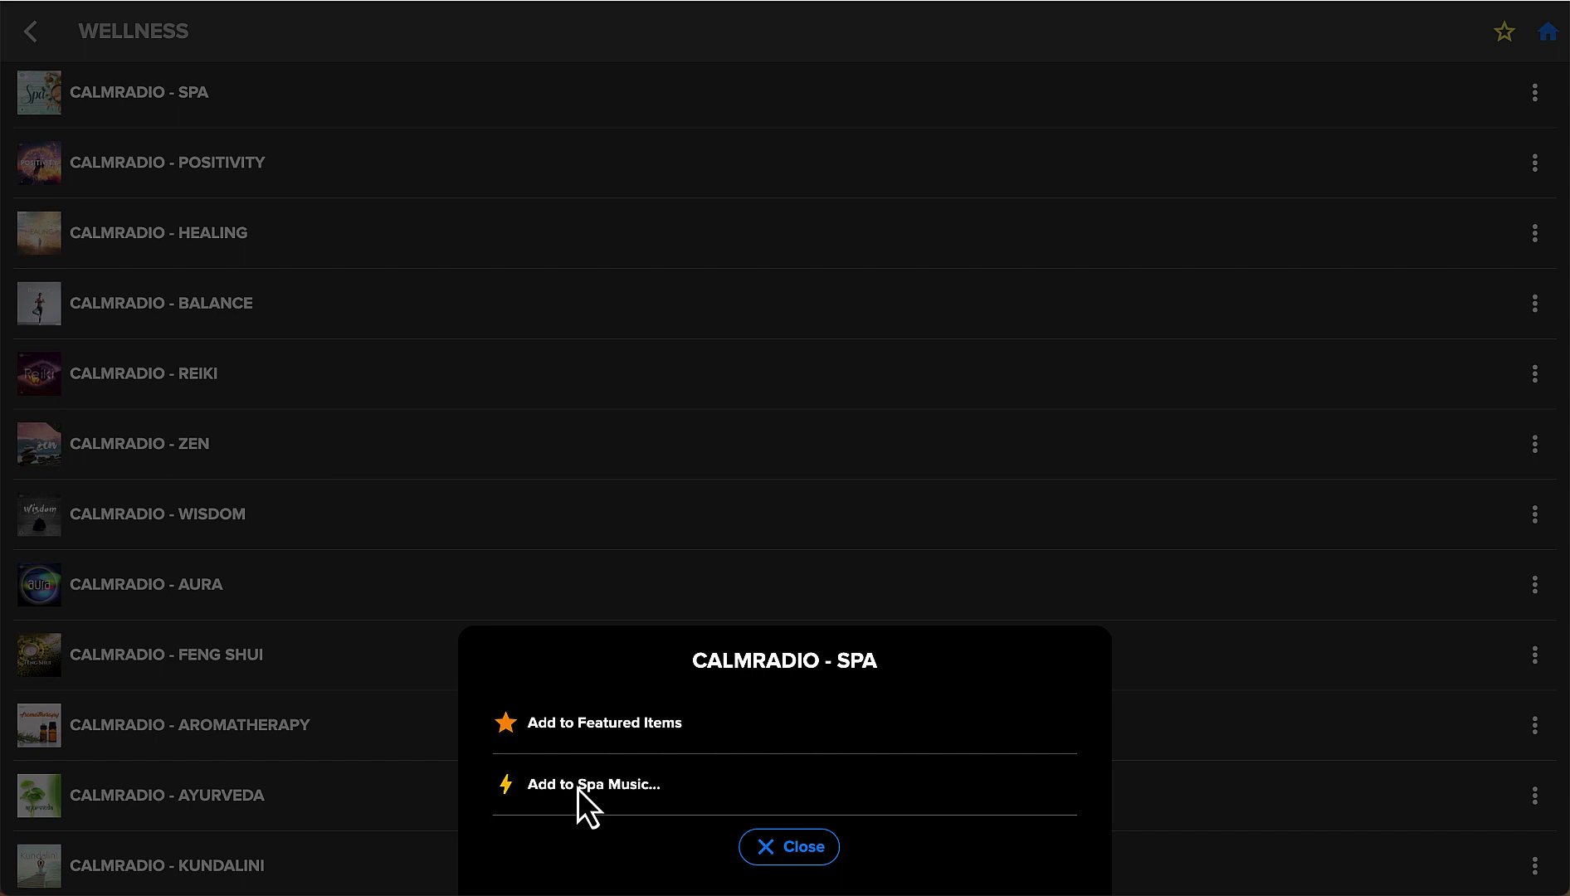
Add the CalmRadio Spa and Zen stations to Room A Music, closing Aura's dialog unchanged.
left_click(578, 788)
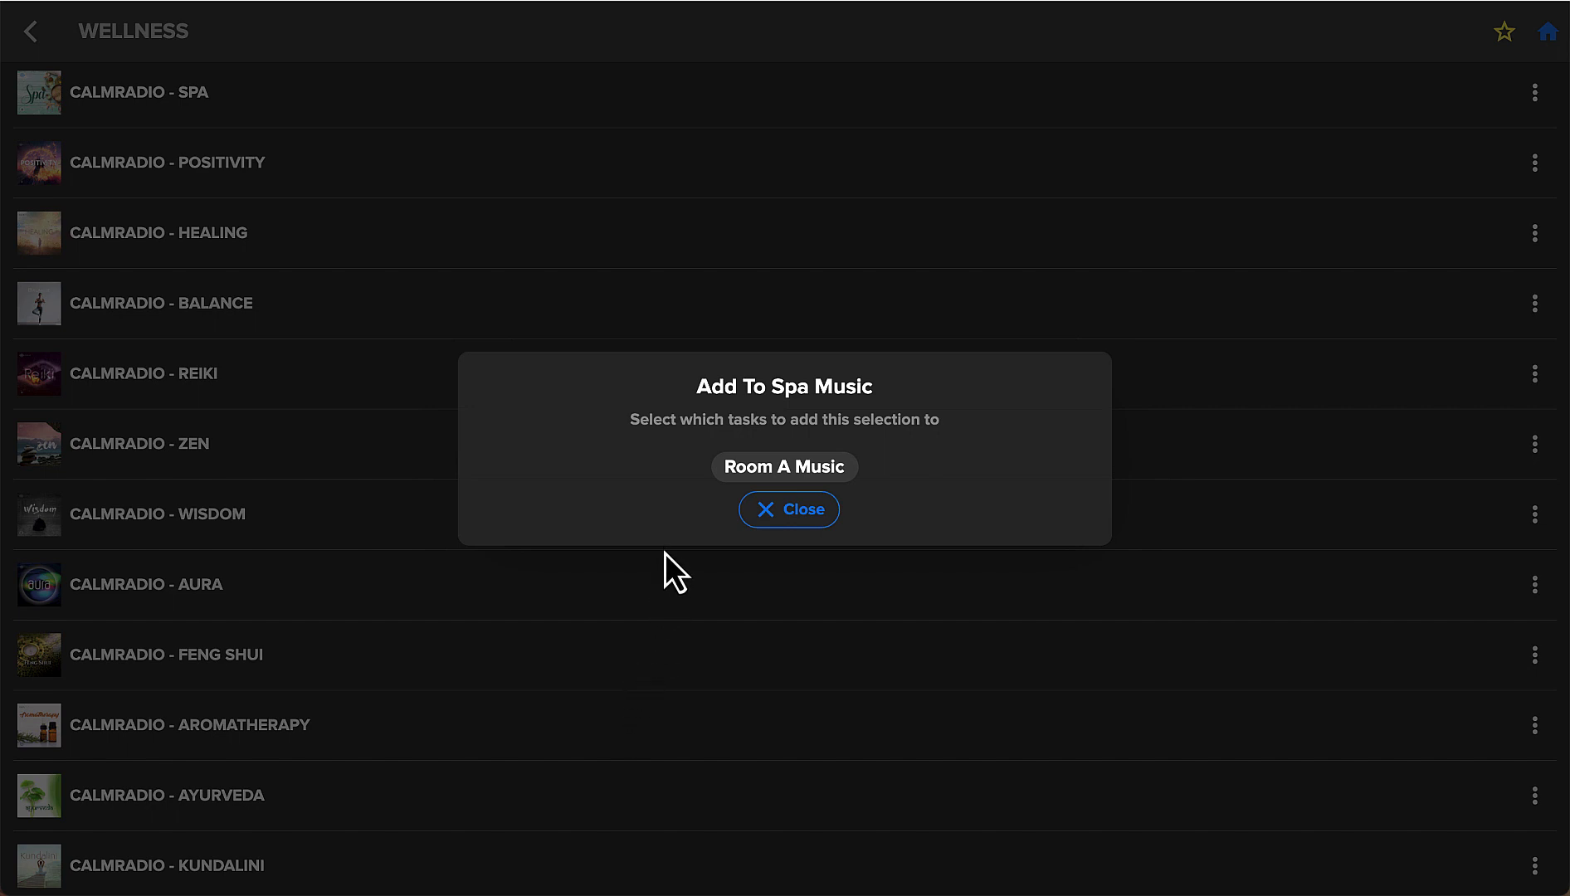
left_click(780, 477)
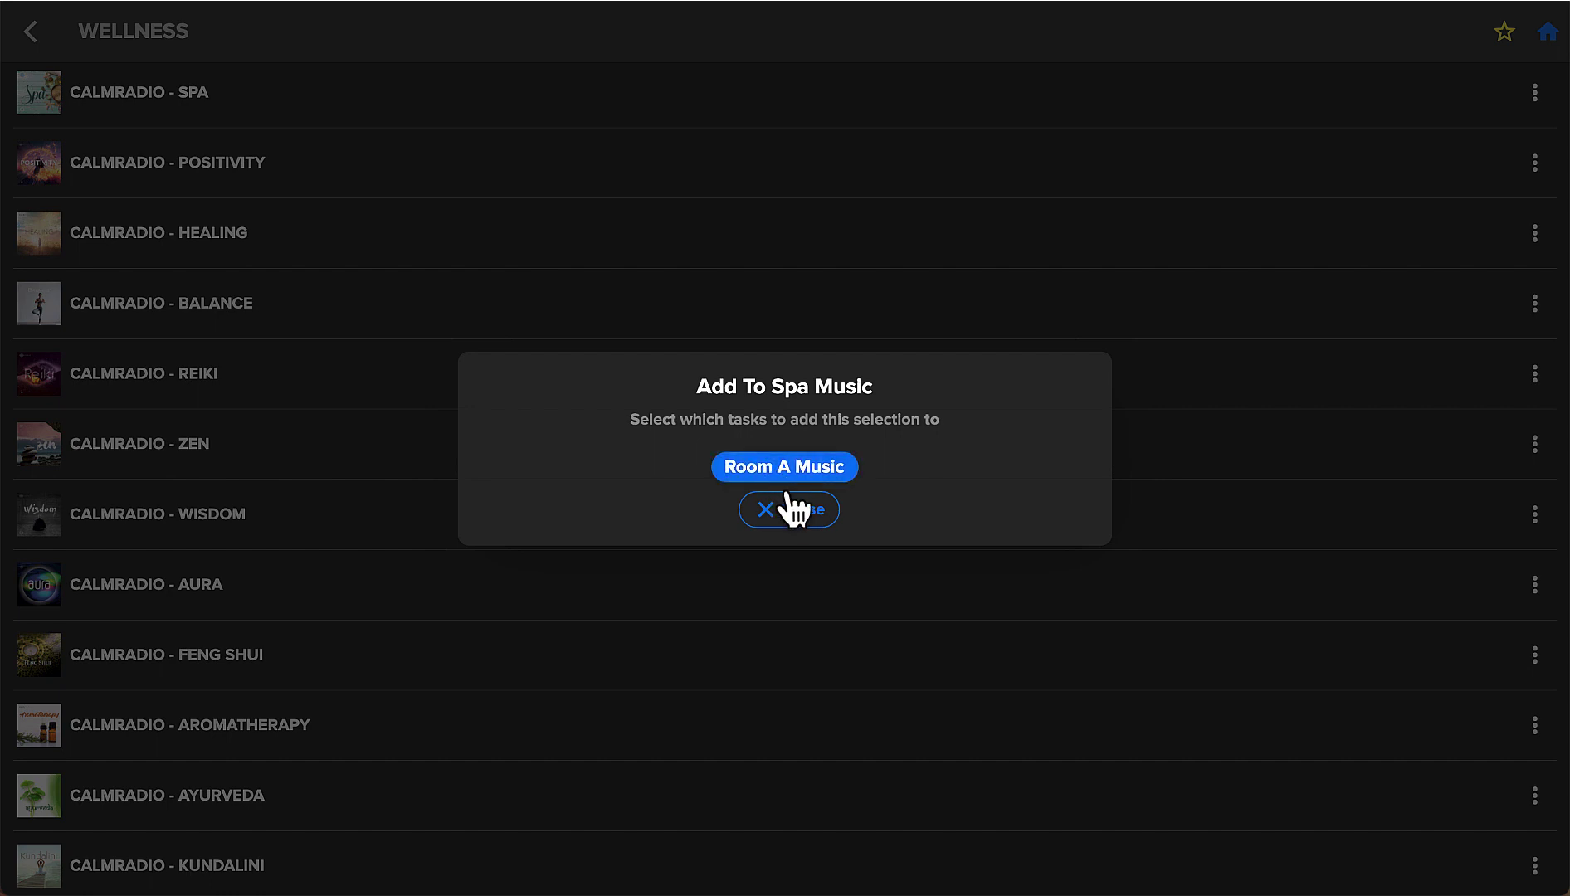
left_click(799, 521)
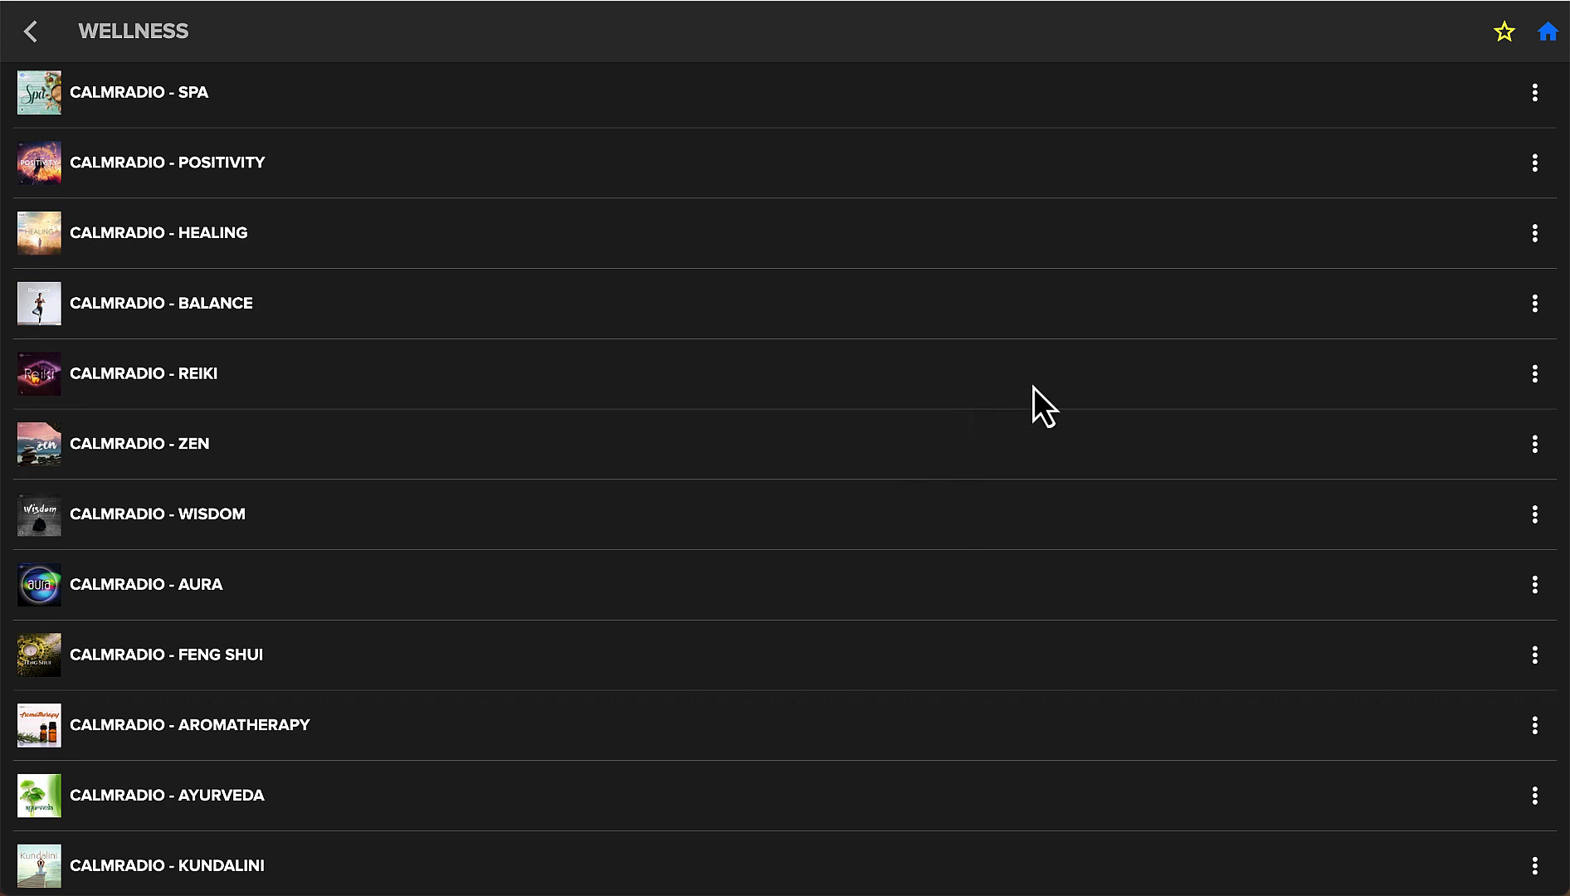
left_click(1534, 445)
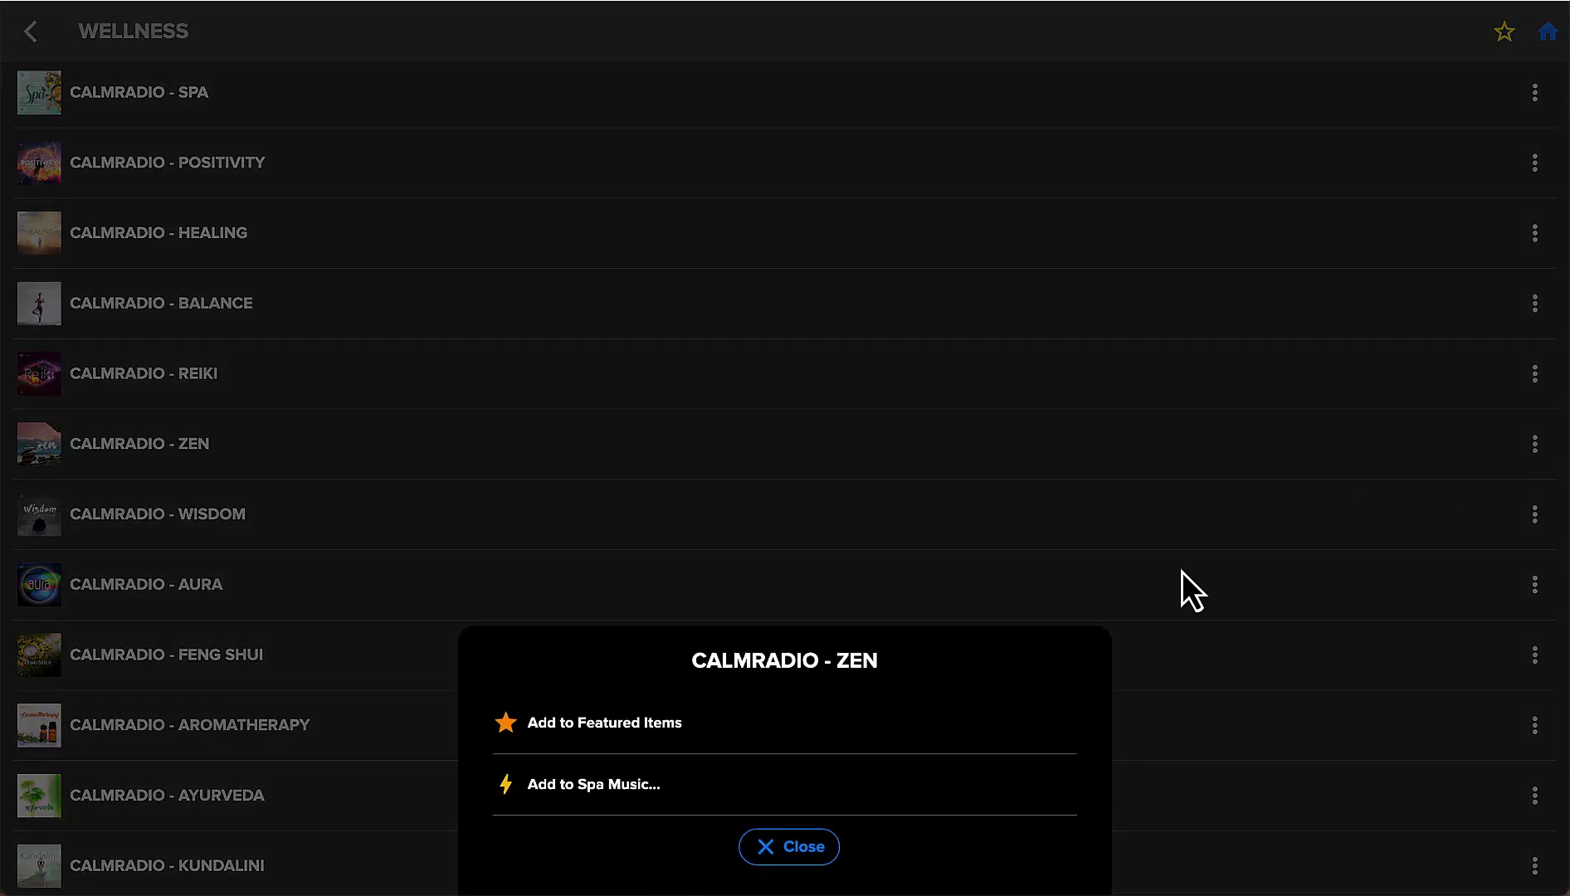
left_click(626, 787)
left_click(760, 478)
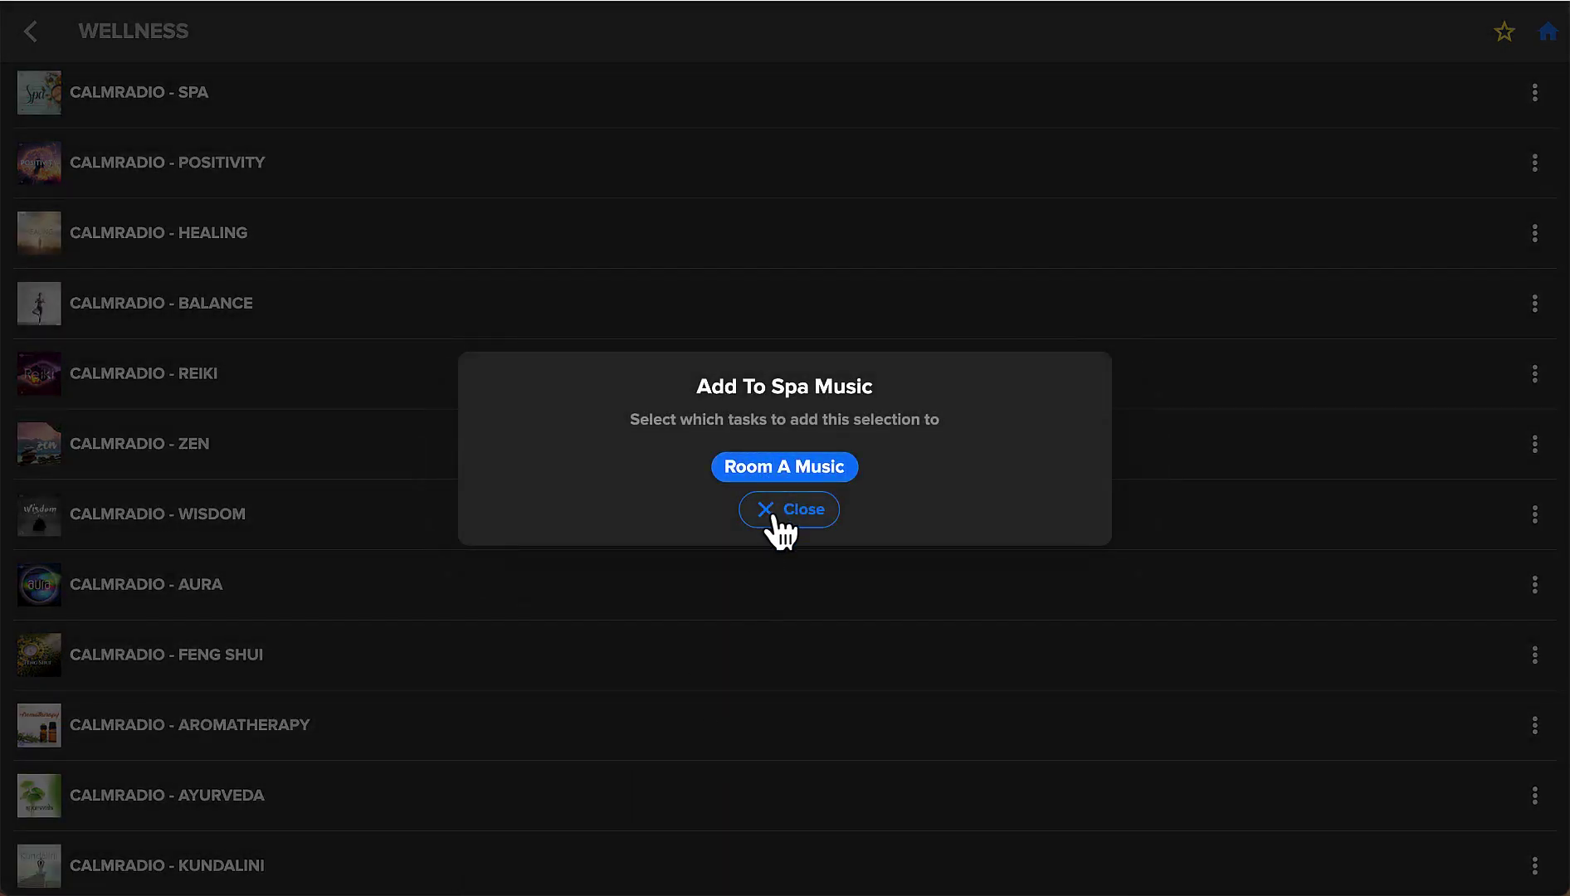
left_click(778, 526)
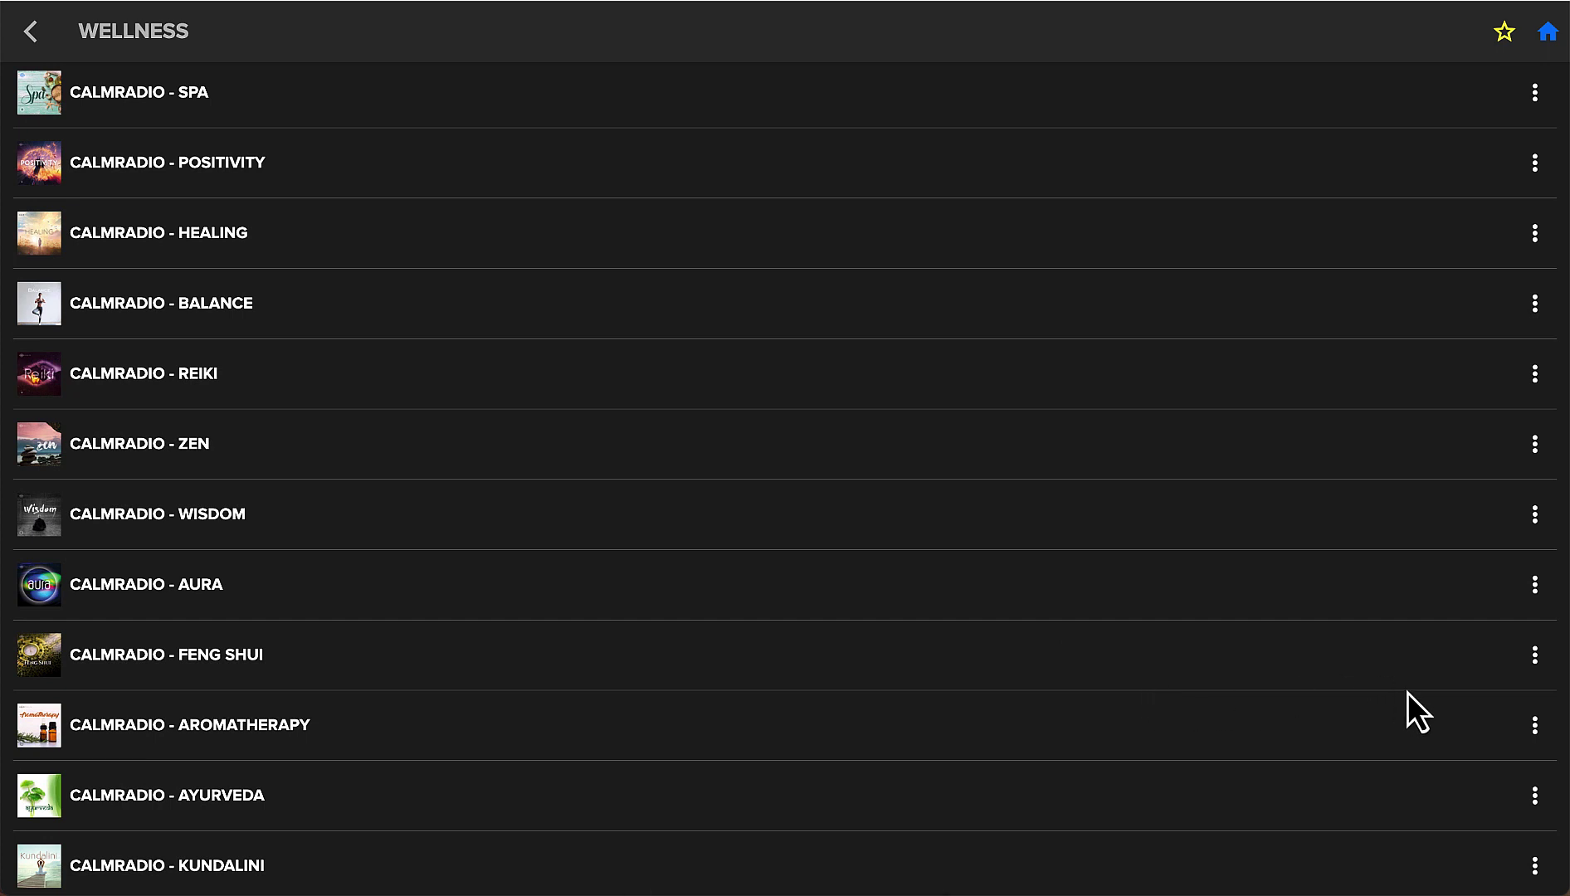
left_click(1536, 596)
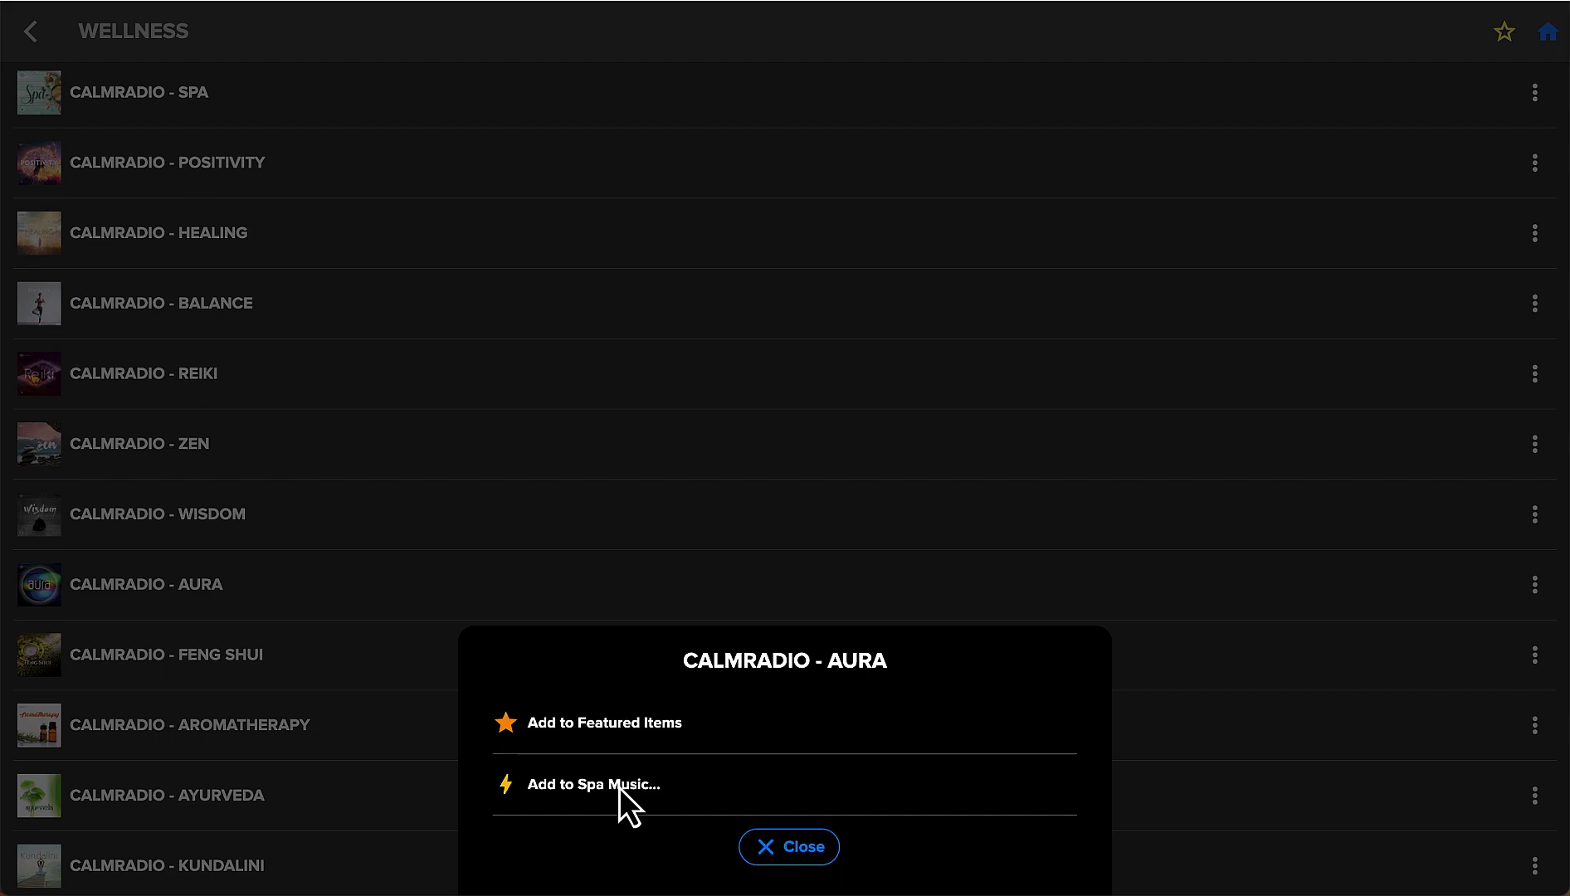
left_click(619, 788)
left_click(770, 511)
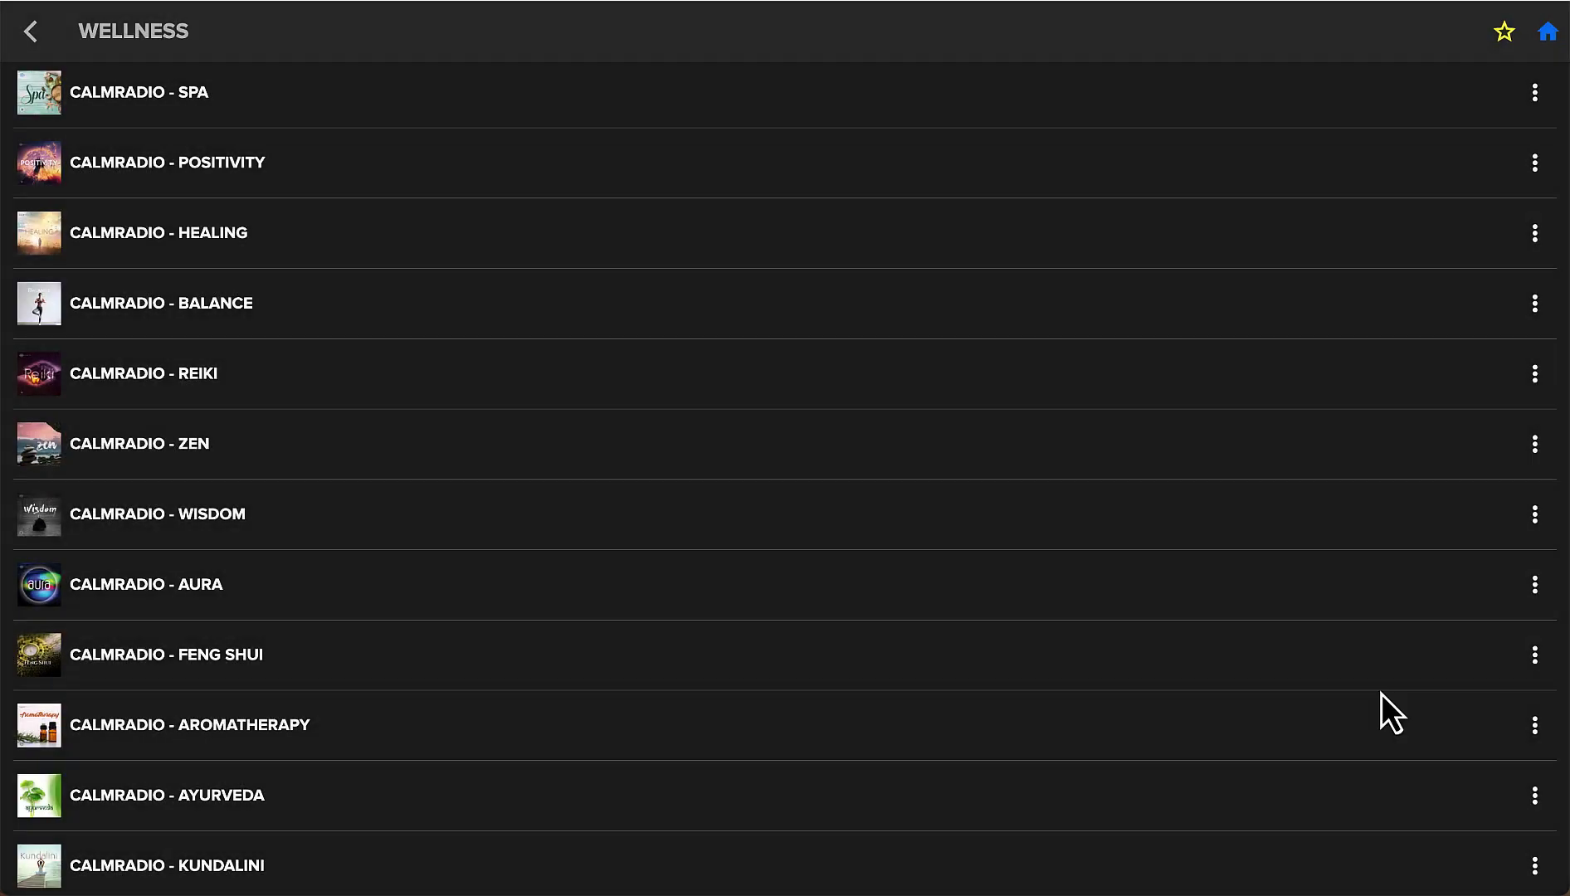
Add the Feng Shui and Aromatherapy stations to the Room A Music task.
left_click(1533, 657)
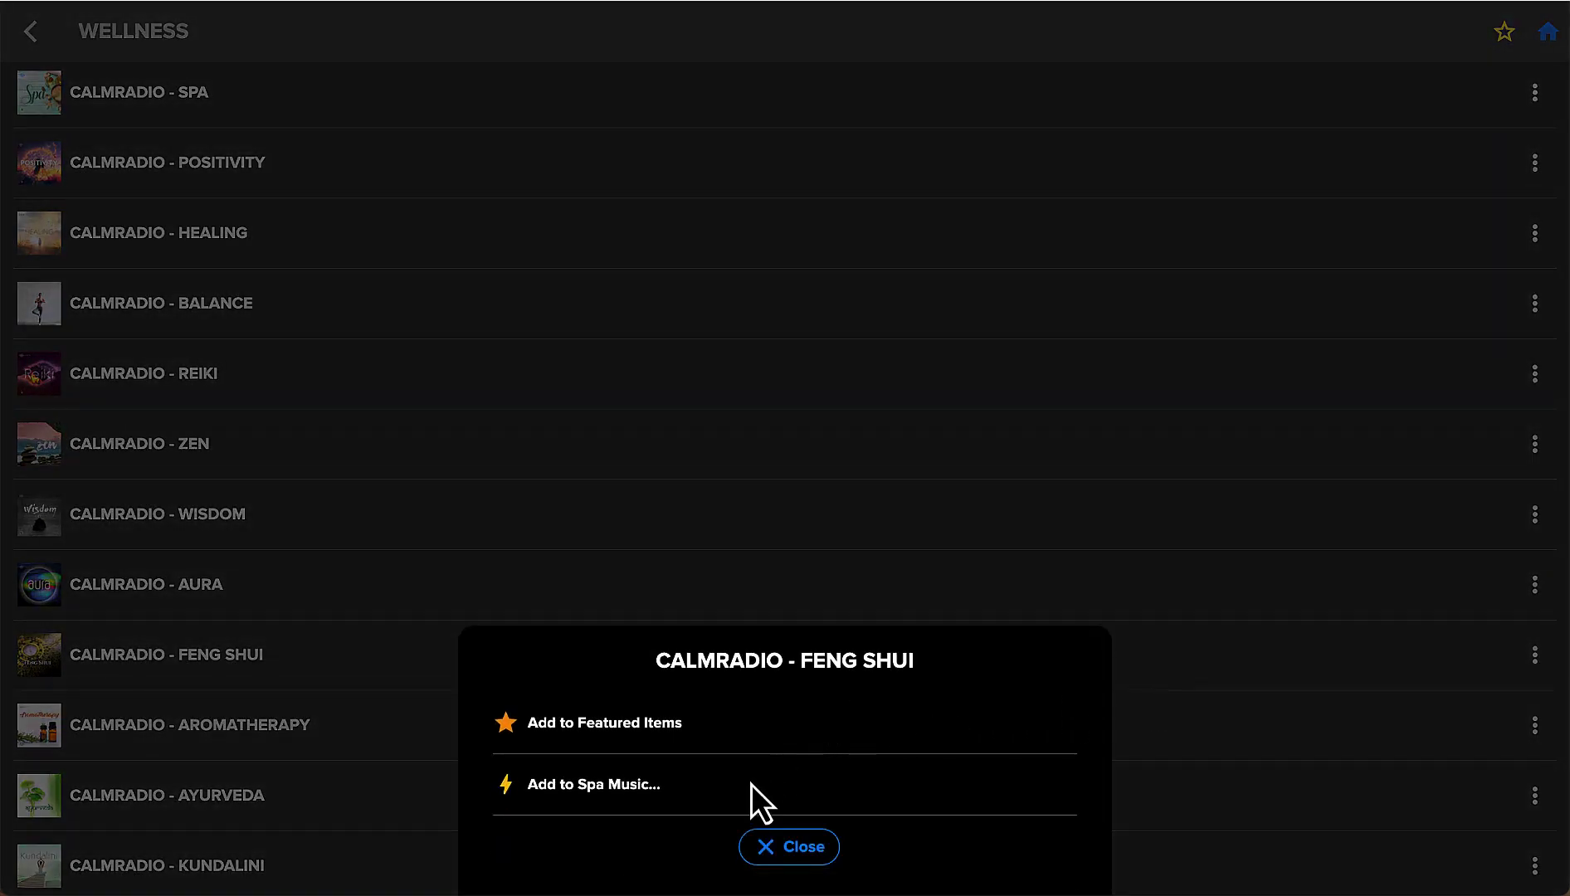
left_click(648, 785)
left_click(792, 470)
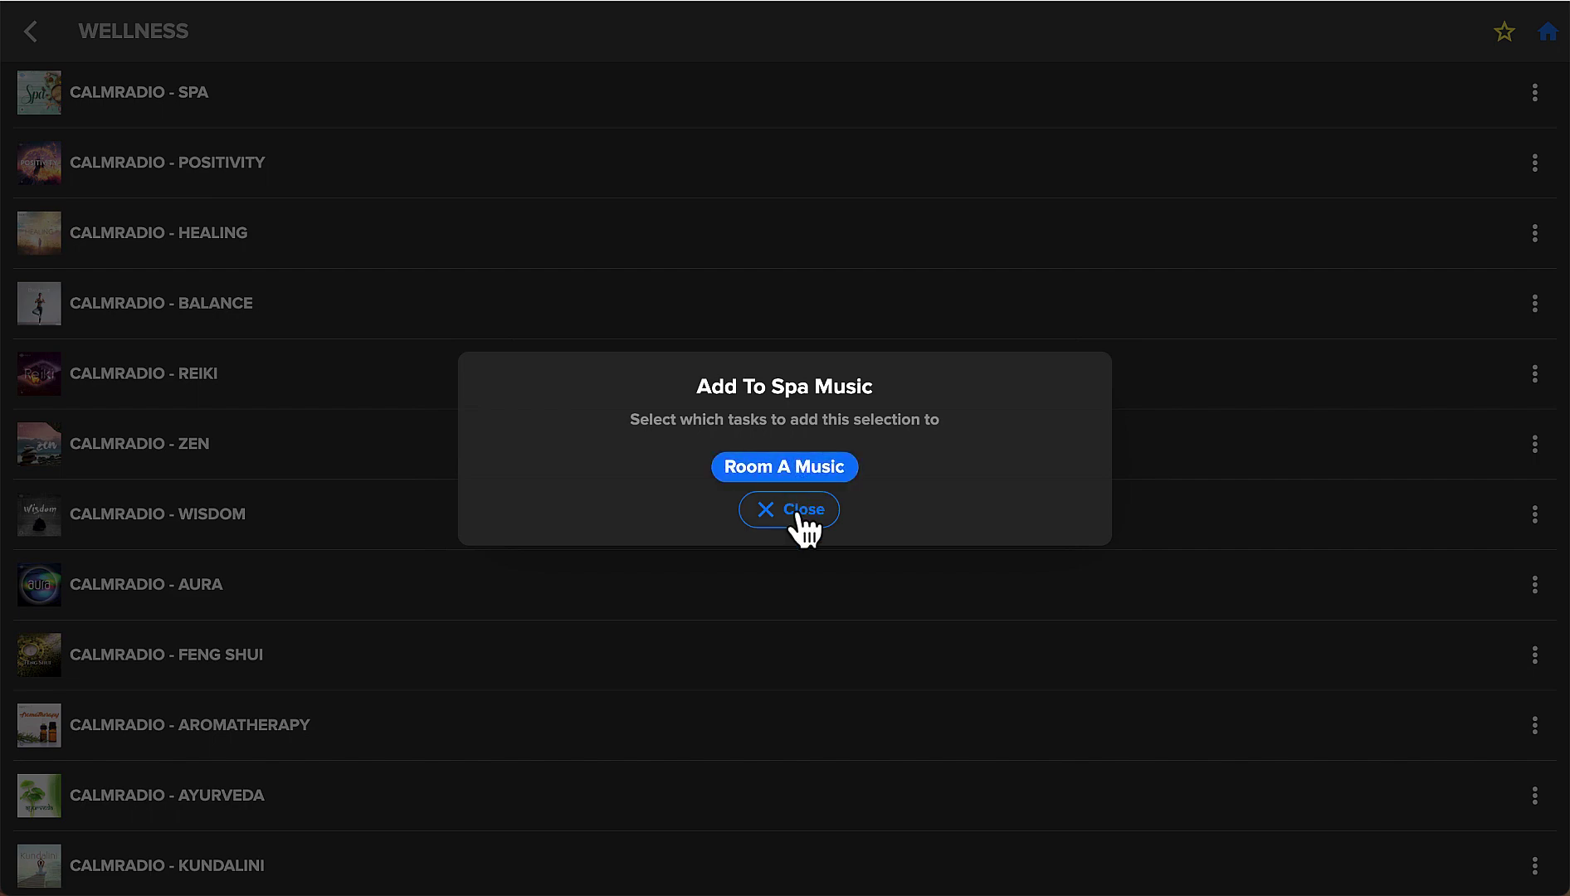
left_click(793, 511)
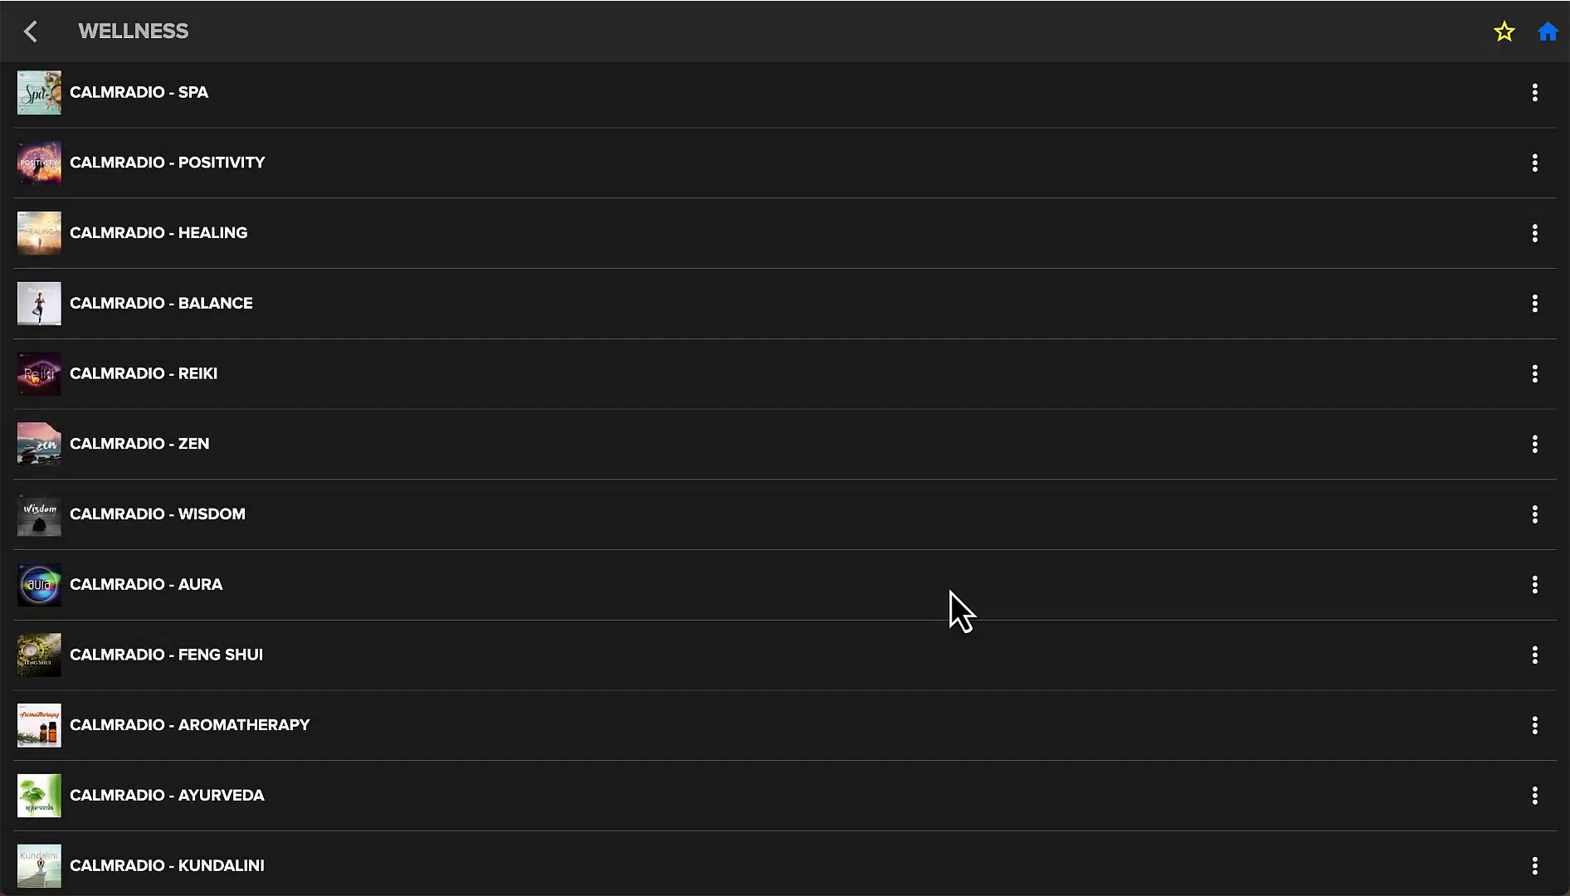
left_click(1534, 726)
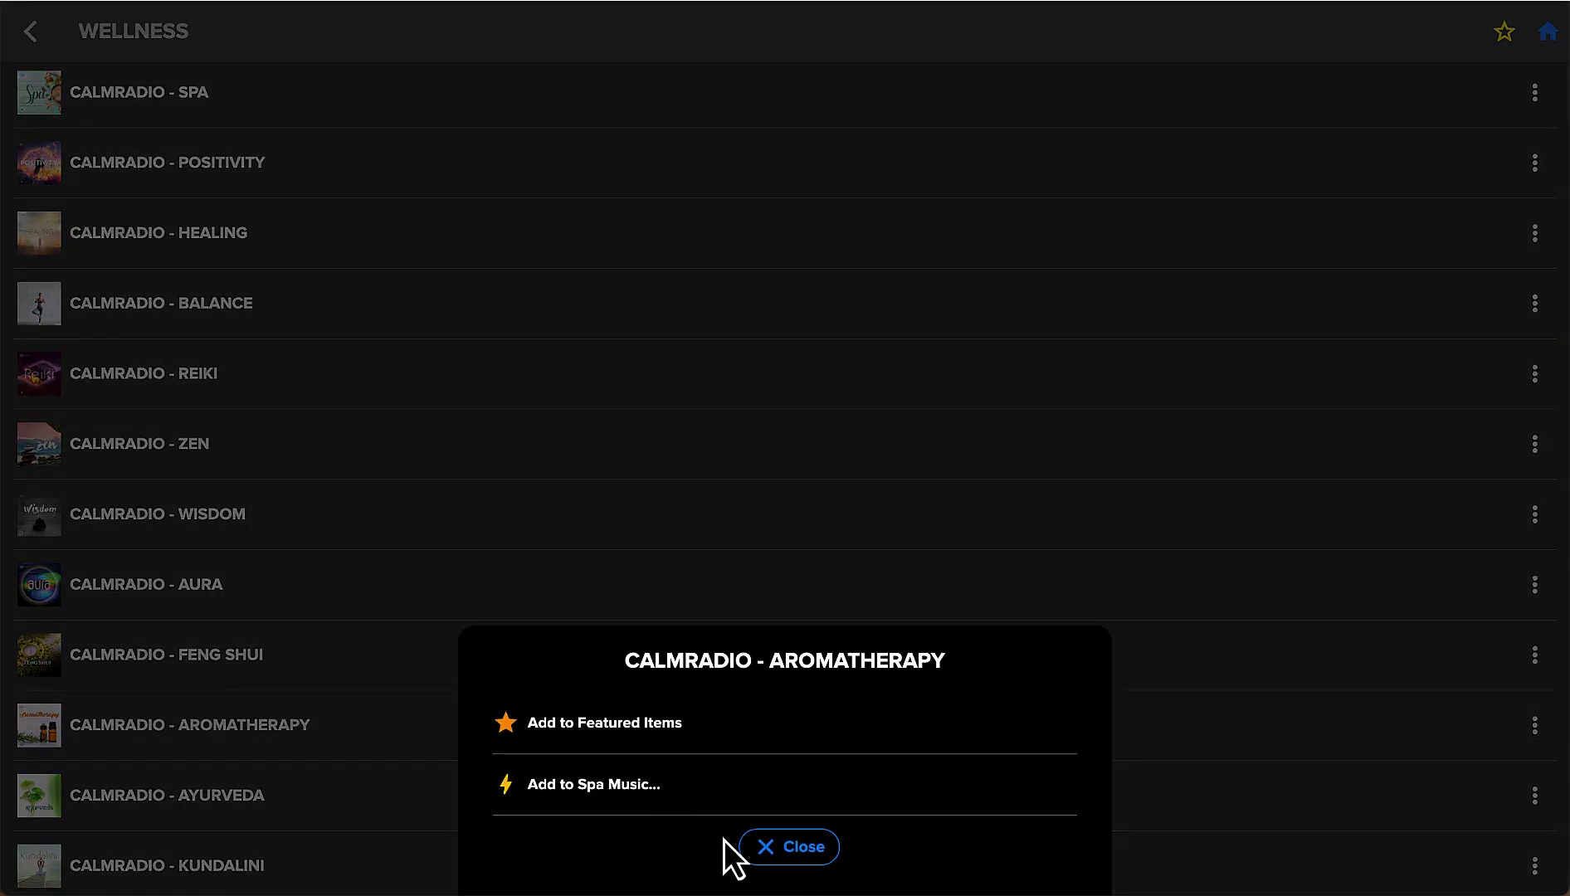
left_click(623, 785)
left_click(798, 472)
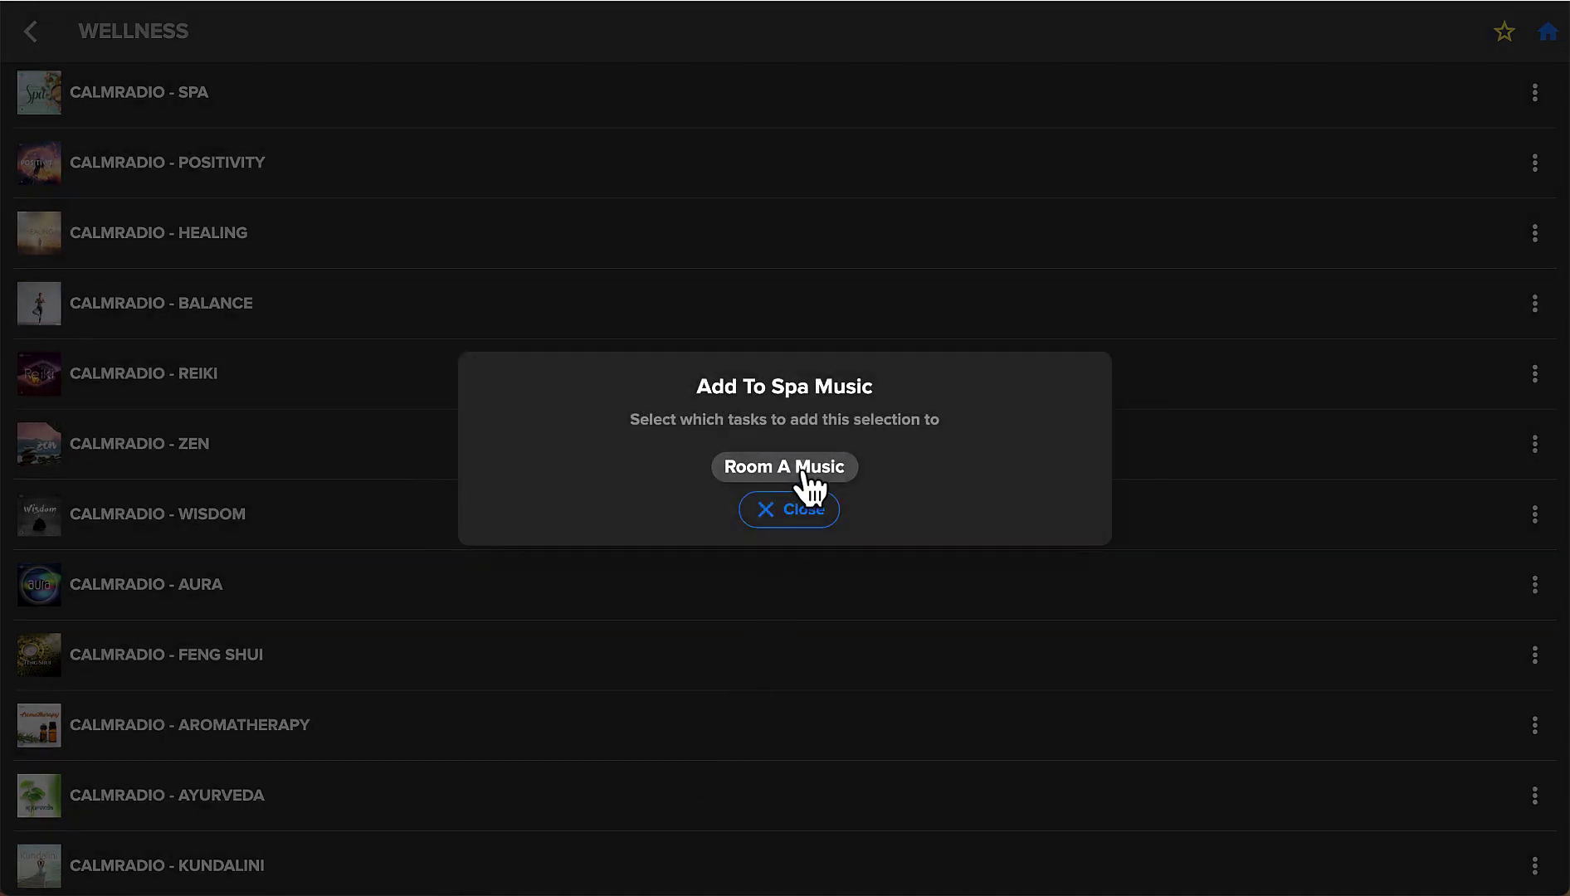
left_click(793, 510)
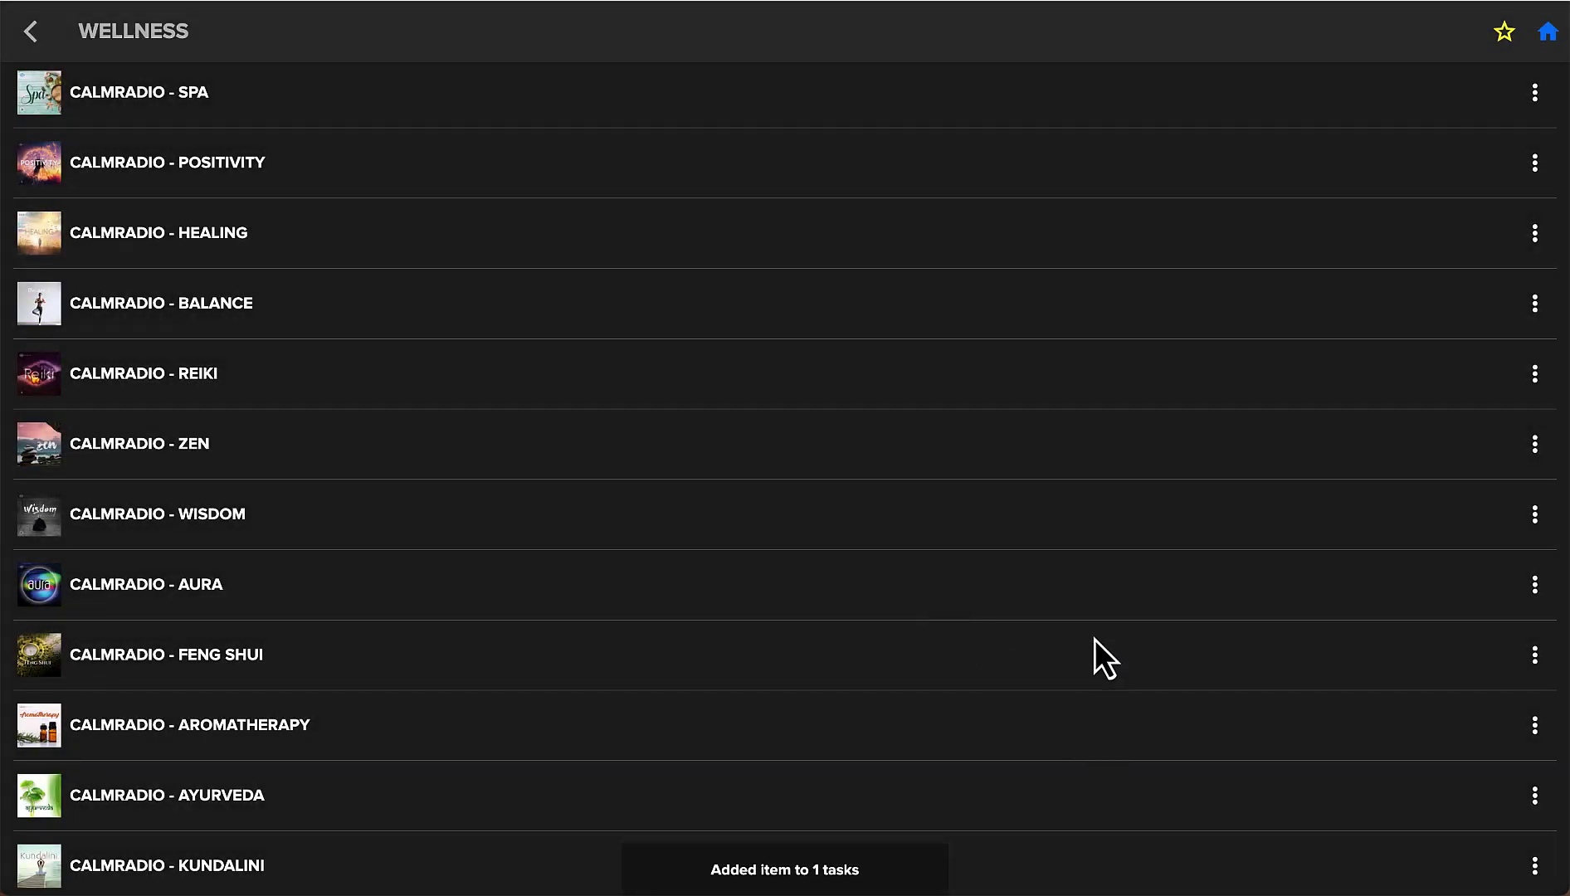
scroll(1116, 631, "down", 7)
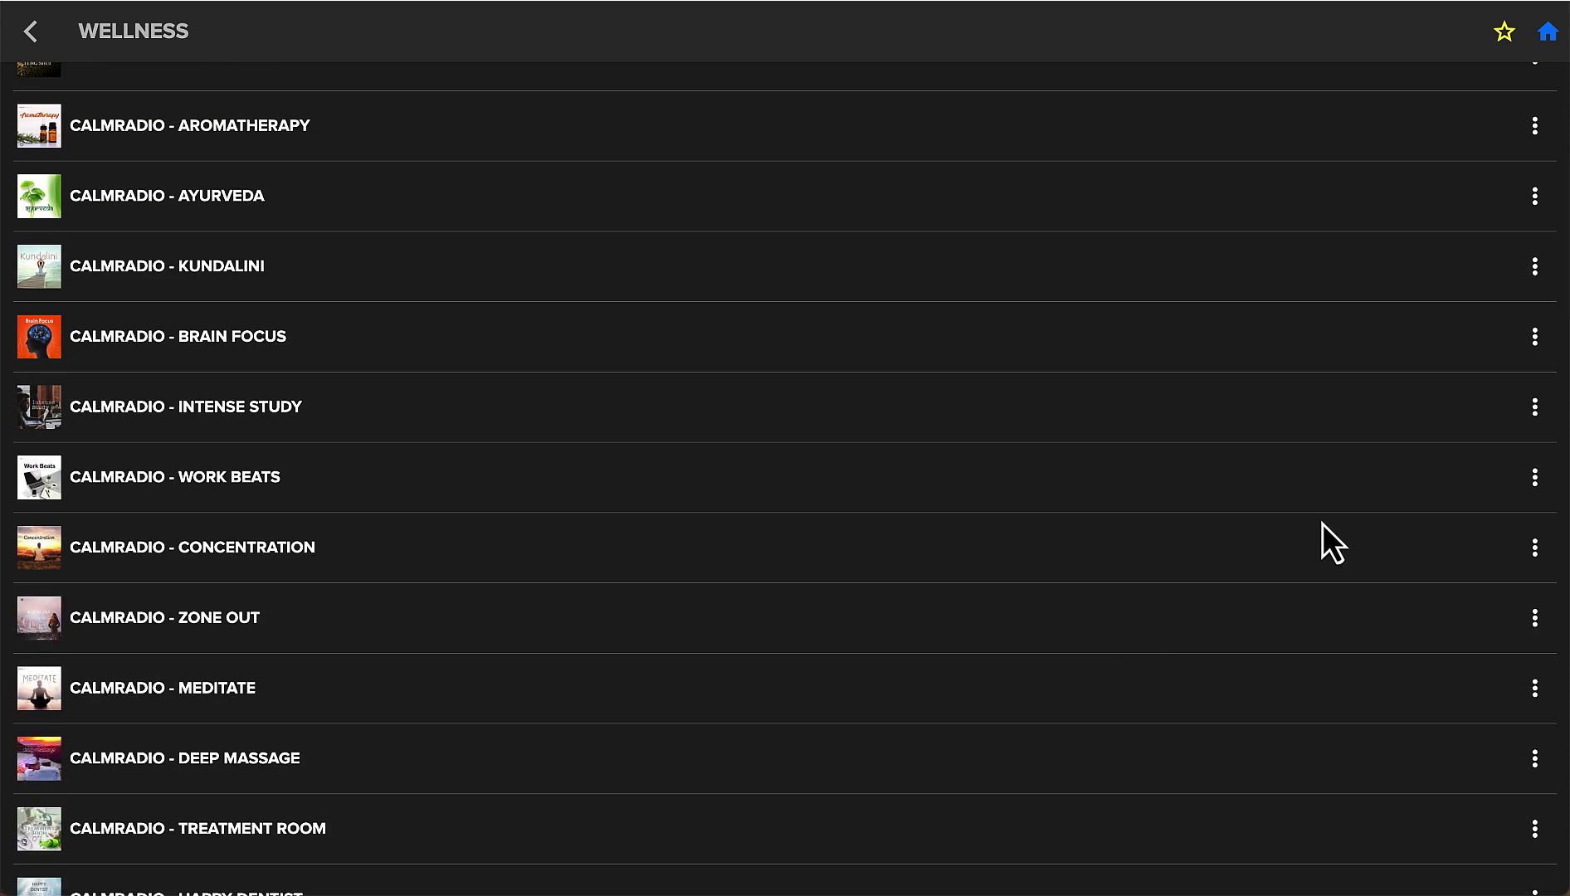
scroll(1321, 531, "down", 2)
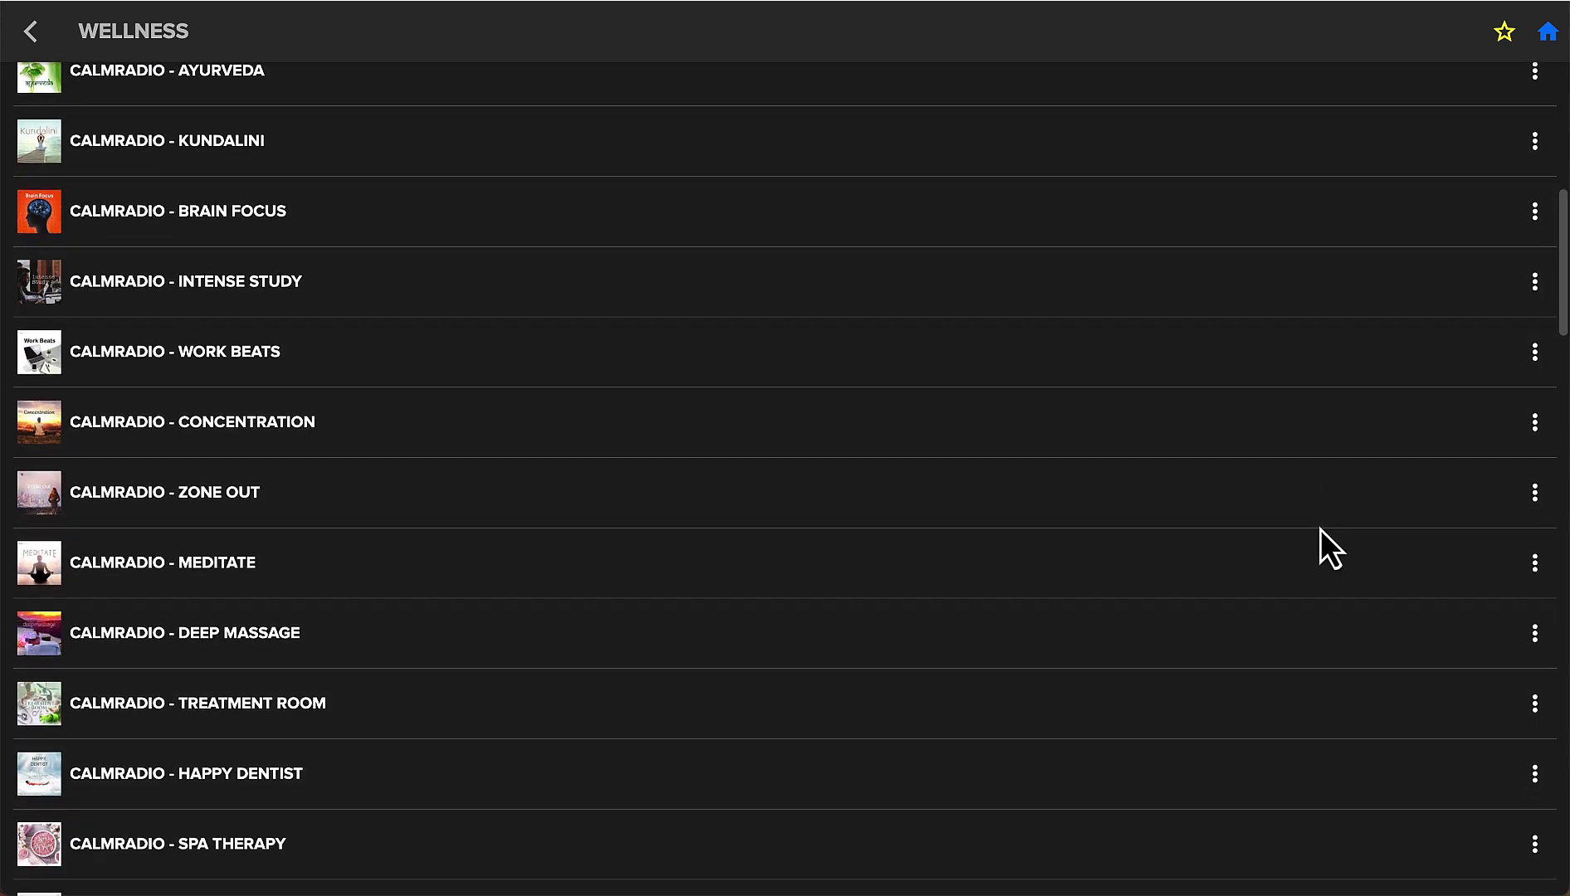
Add the Meditate, Deep Massage and Treatment Room stations to Room A Music.
left_click(1534, 565)
left_click(612, 787)
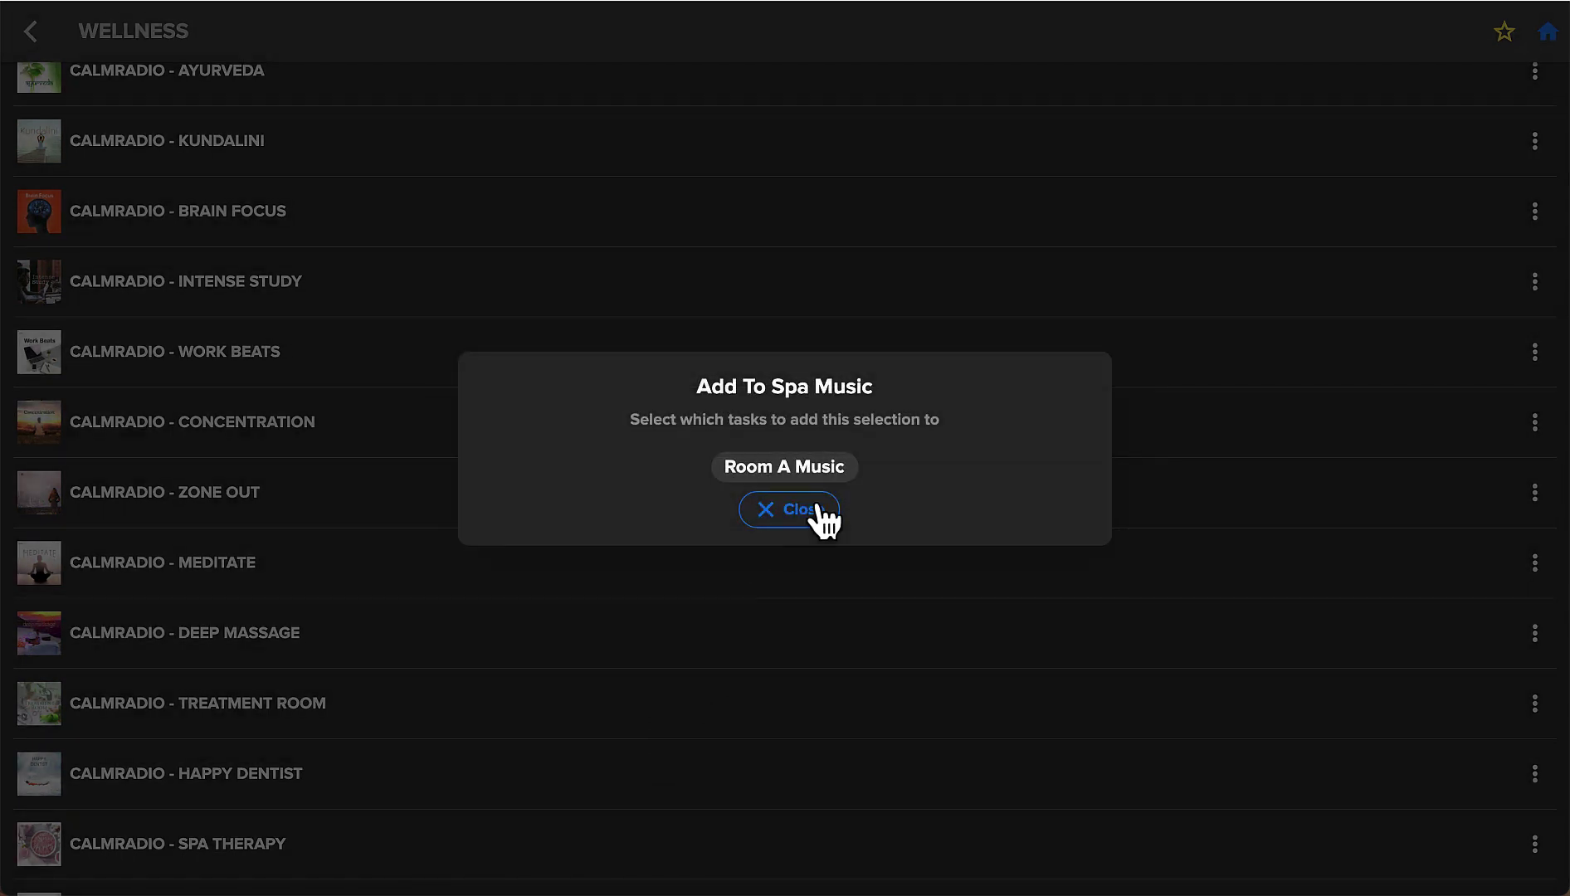
left_click(809, 474)
left_click(799, 521)
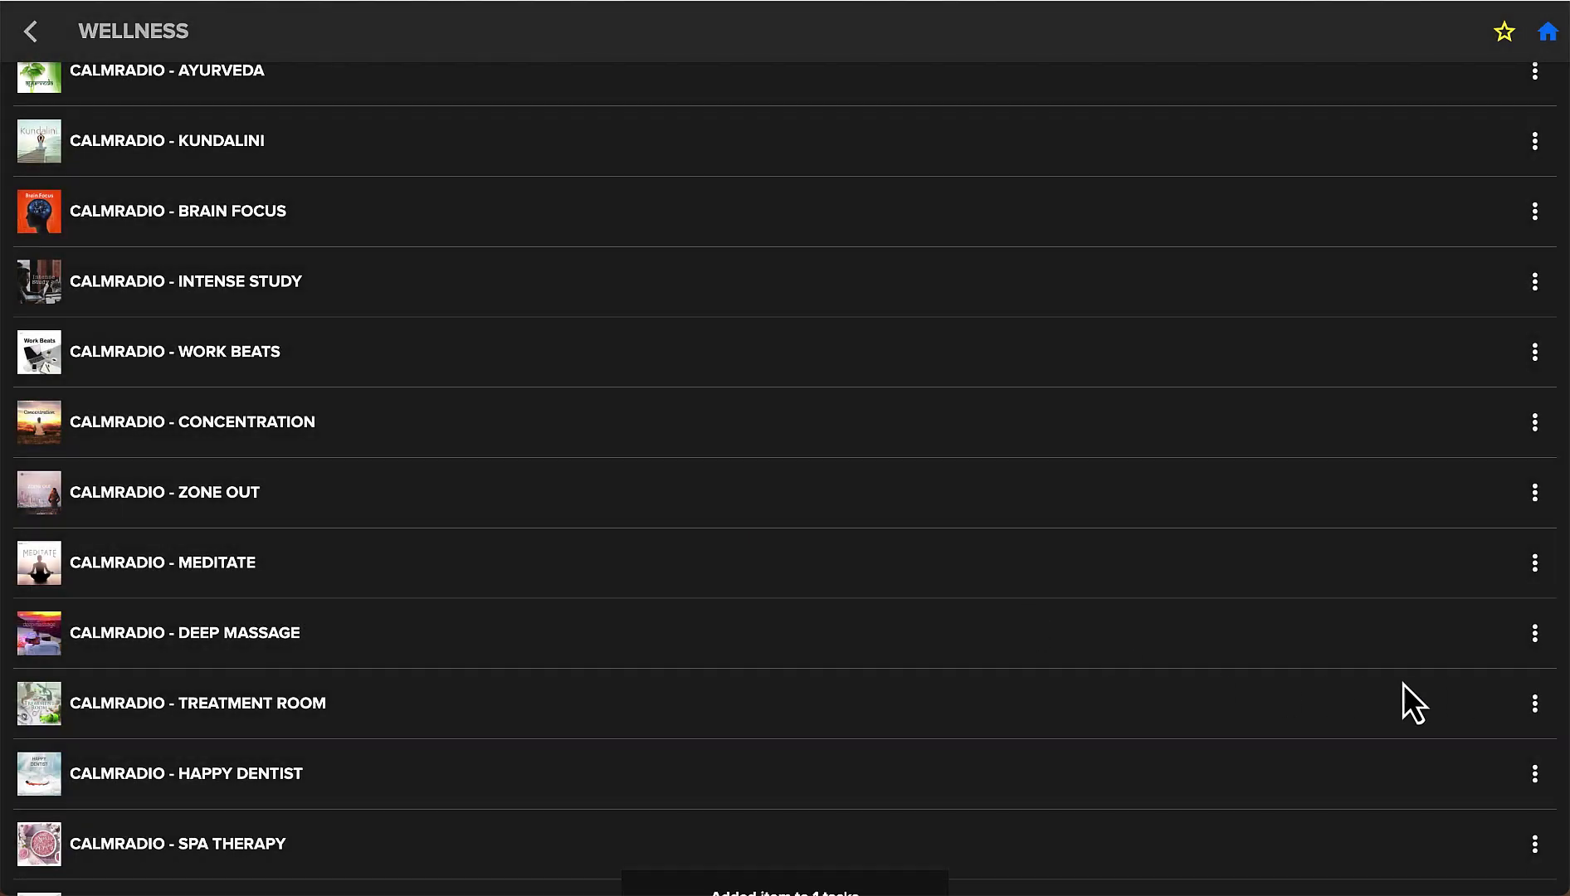
left_click(1528, 640)
left_click(1518, 634)
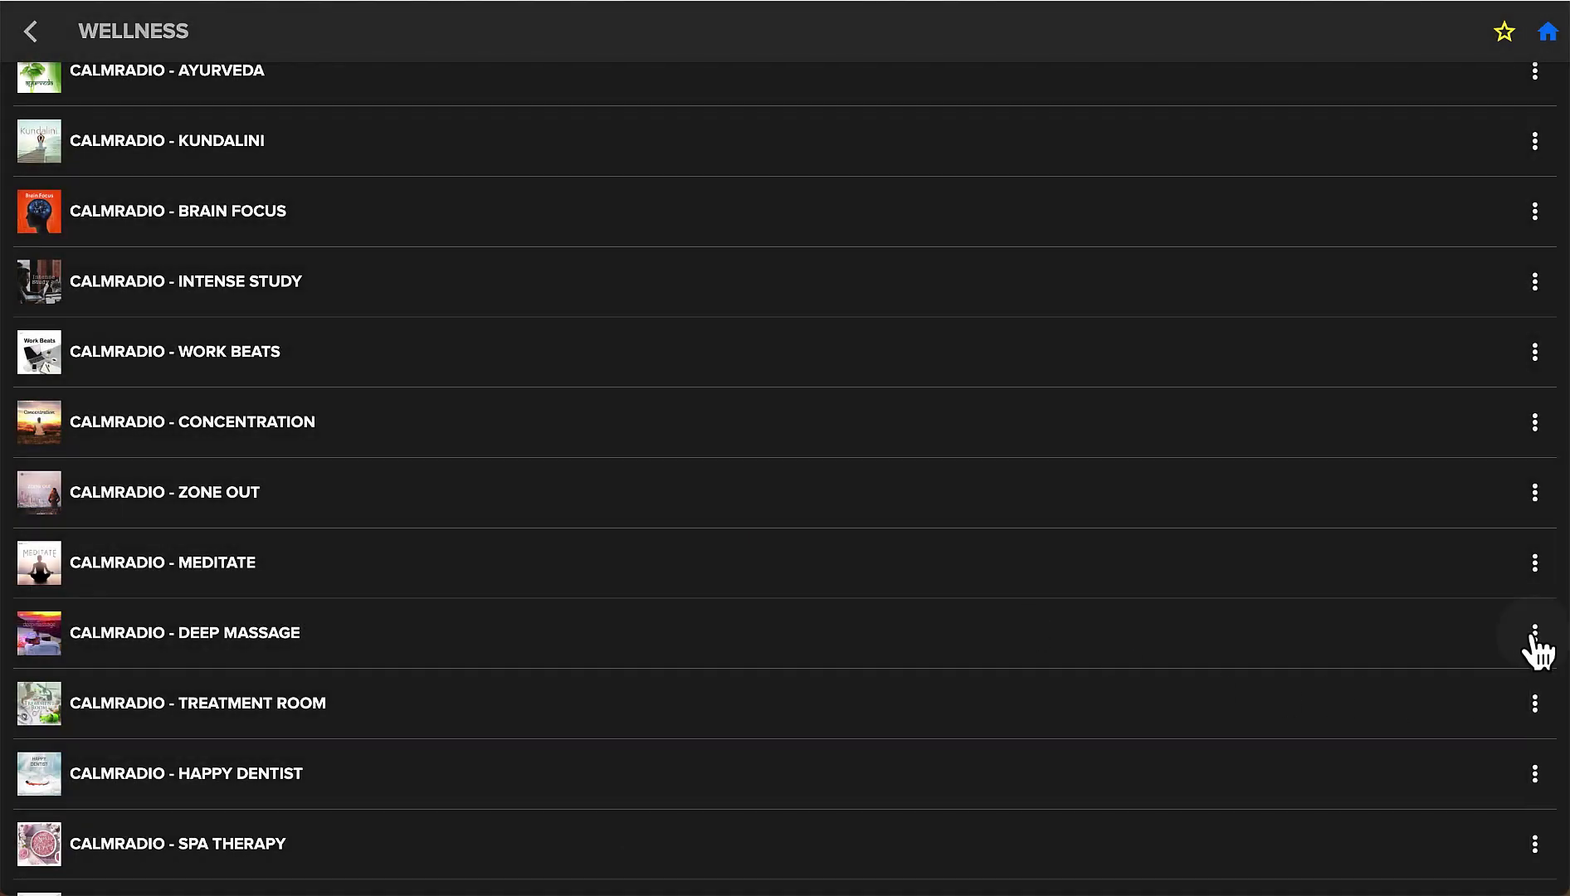
left_click(1532, 637)
left_click(606, 780)
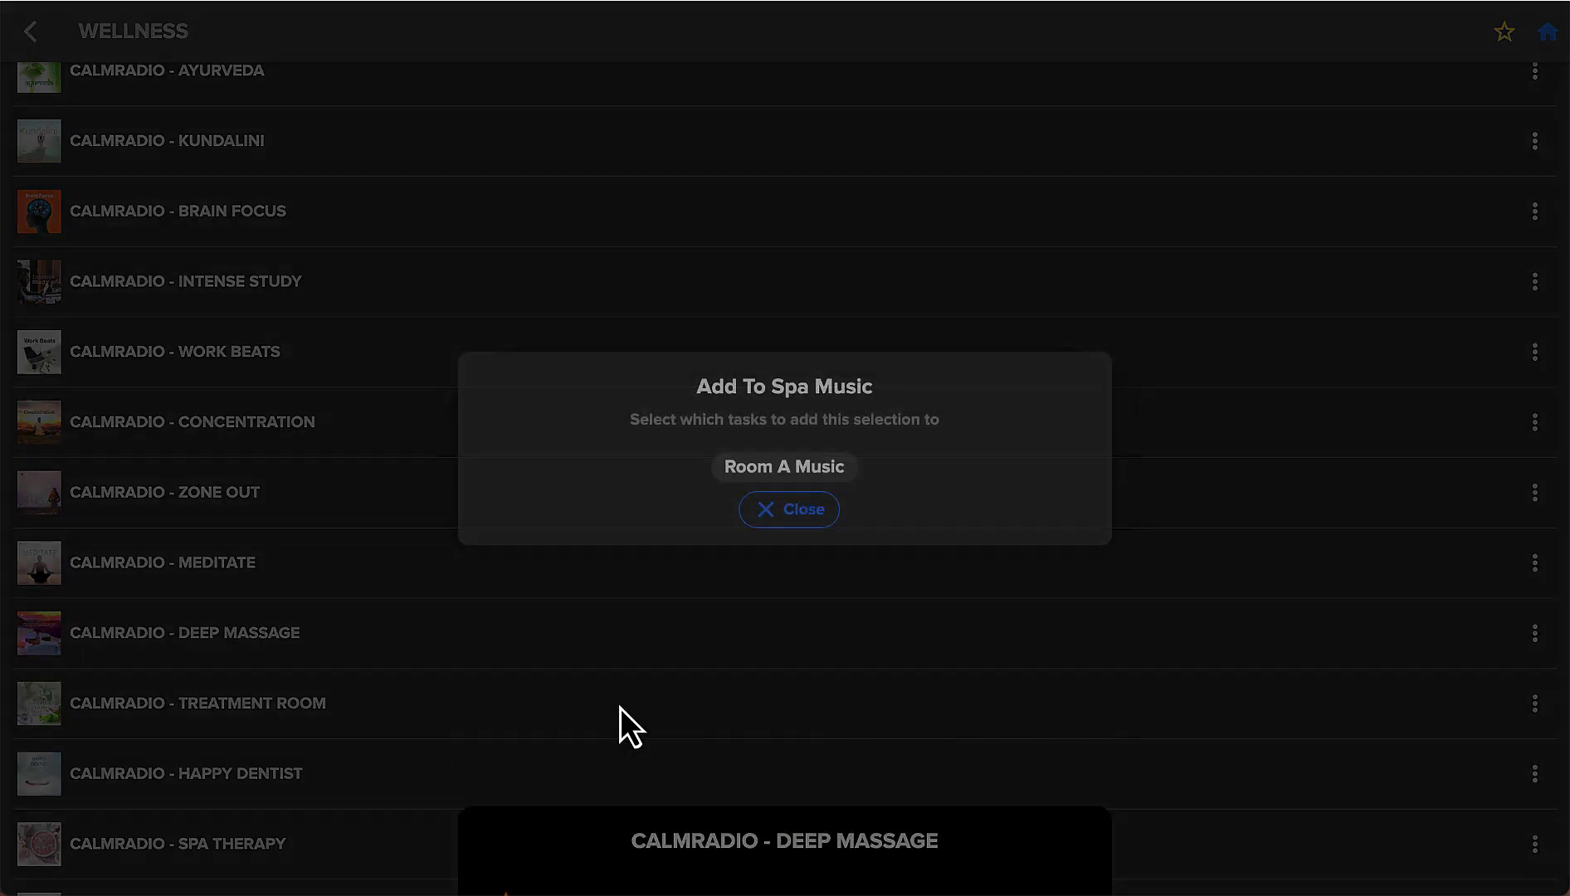
left_click(749, 472)
left_click(784, 514)
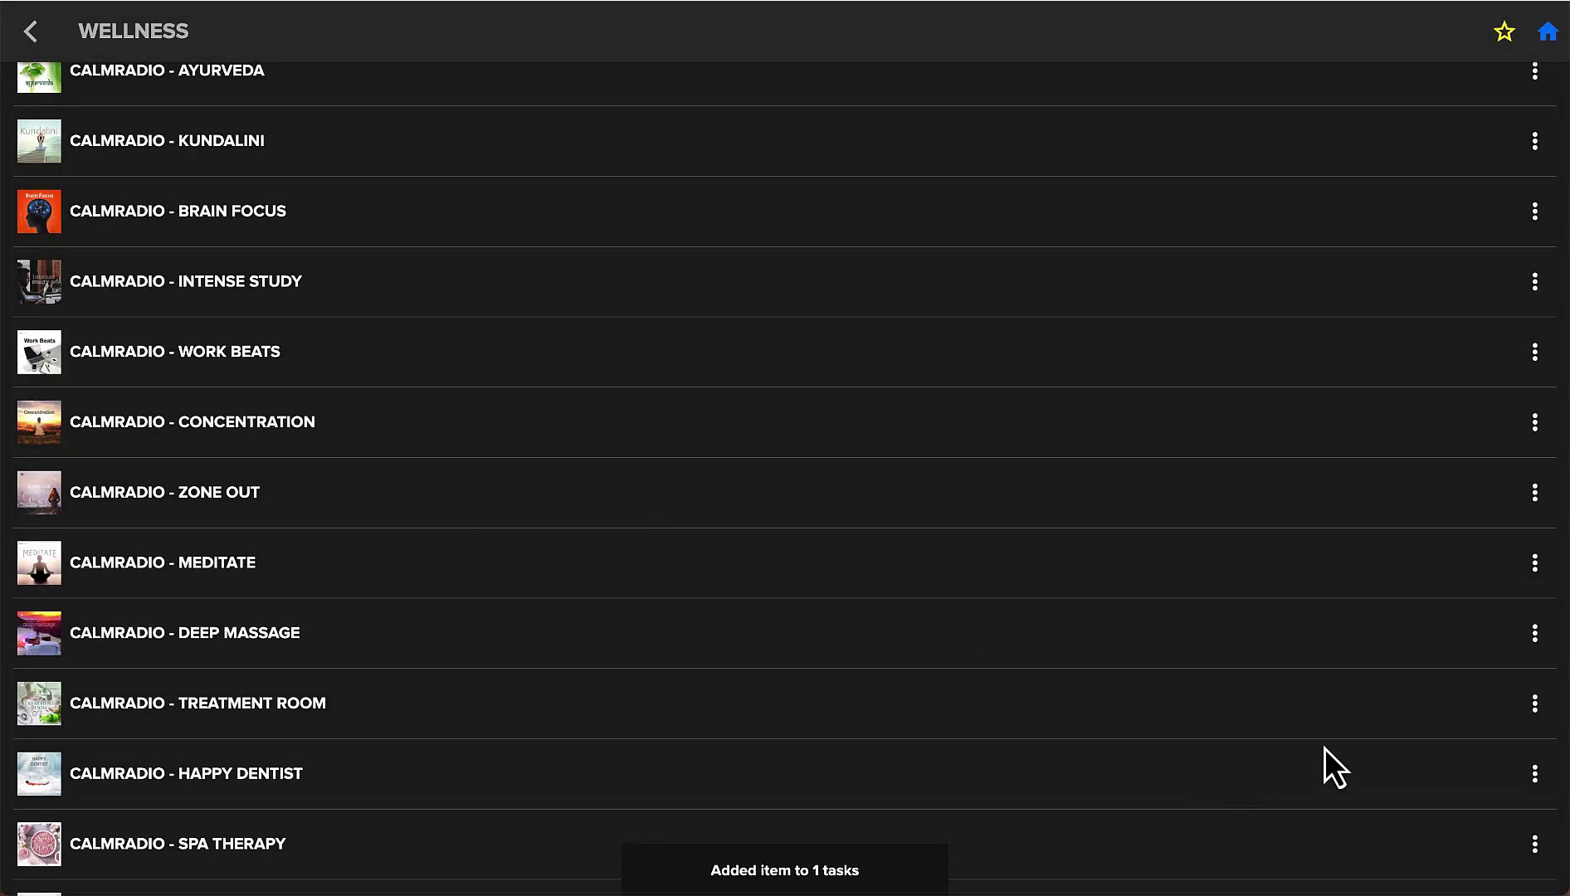
left_click(1532, 707)
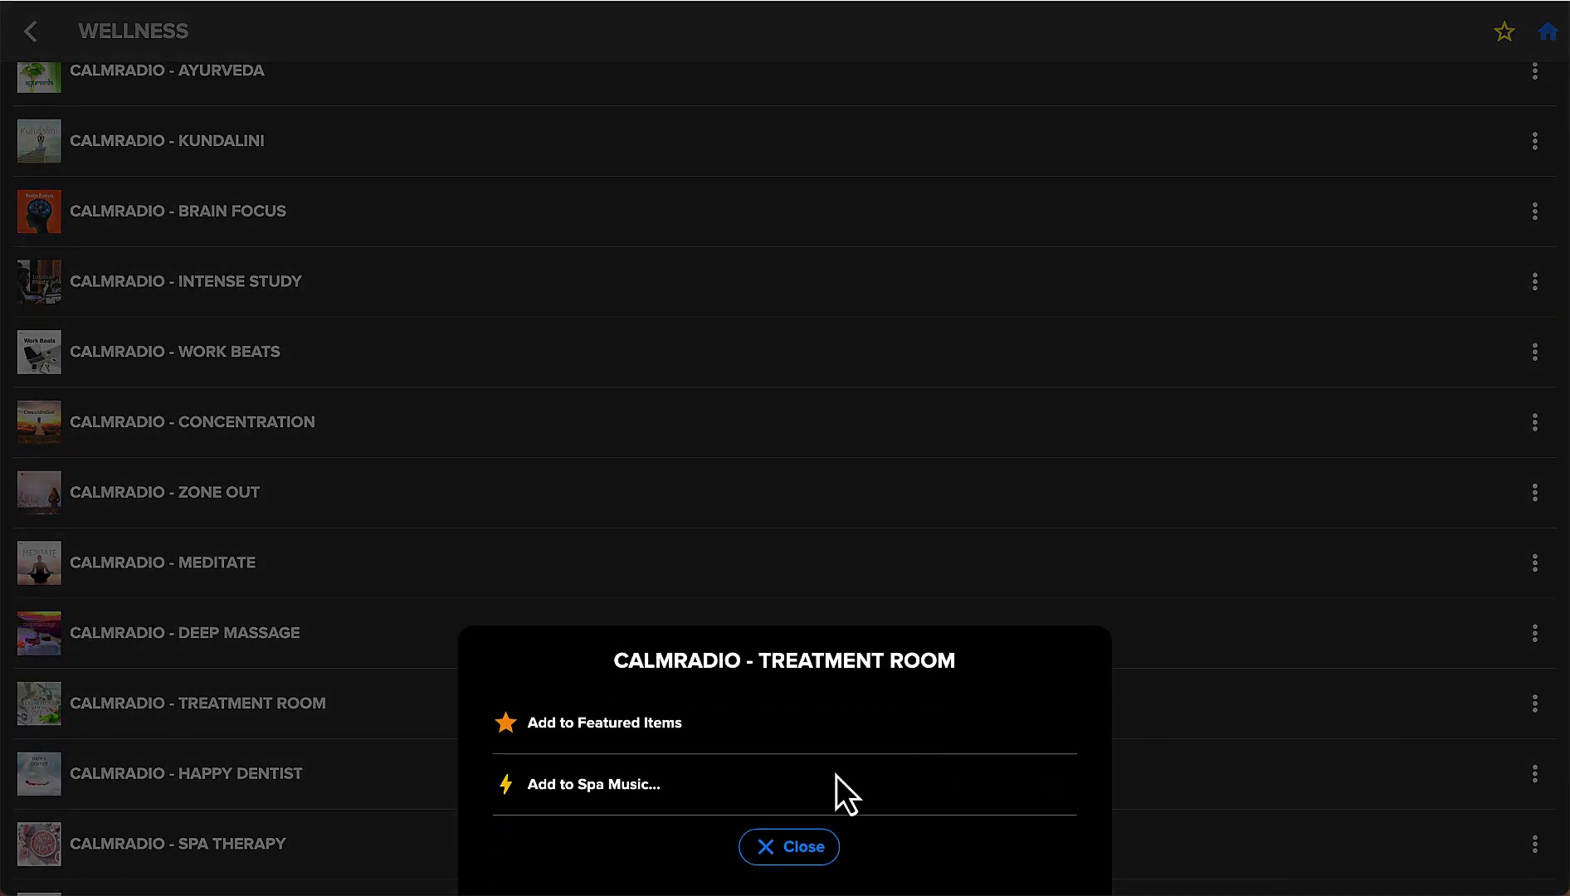
left_click(610, 785)
left_click(787, 476)
left_click(799, 513)
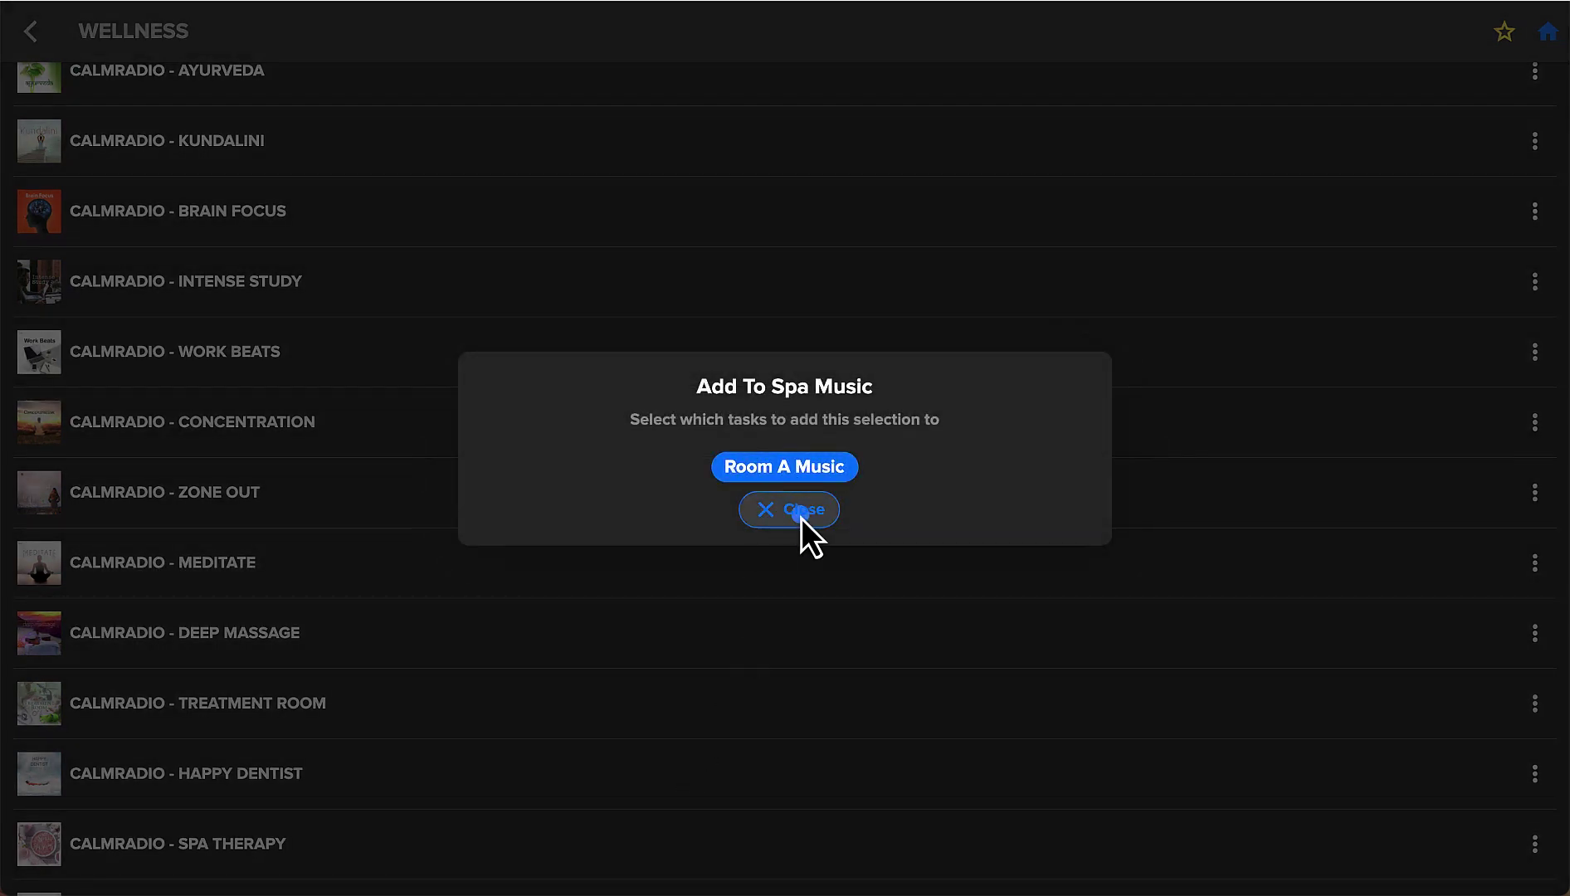
scroll(802, 763, "down", 1)
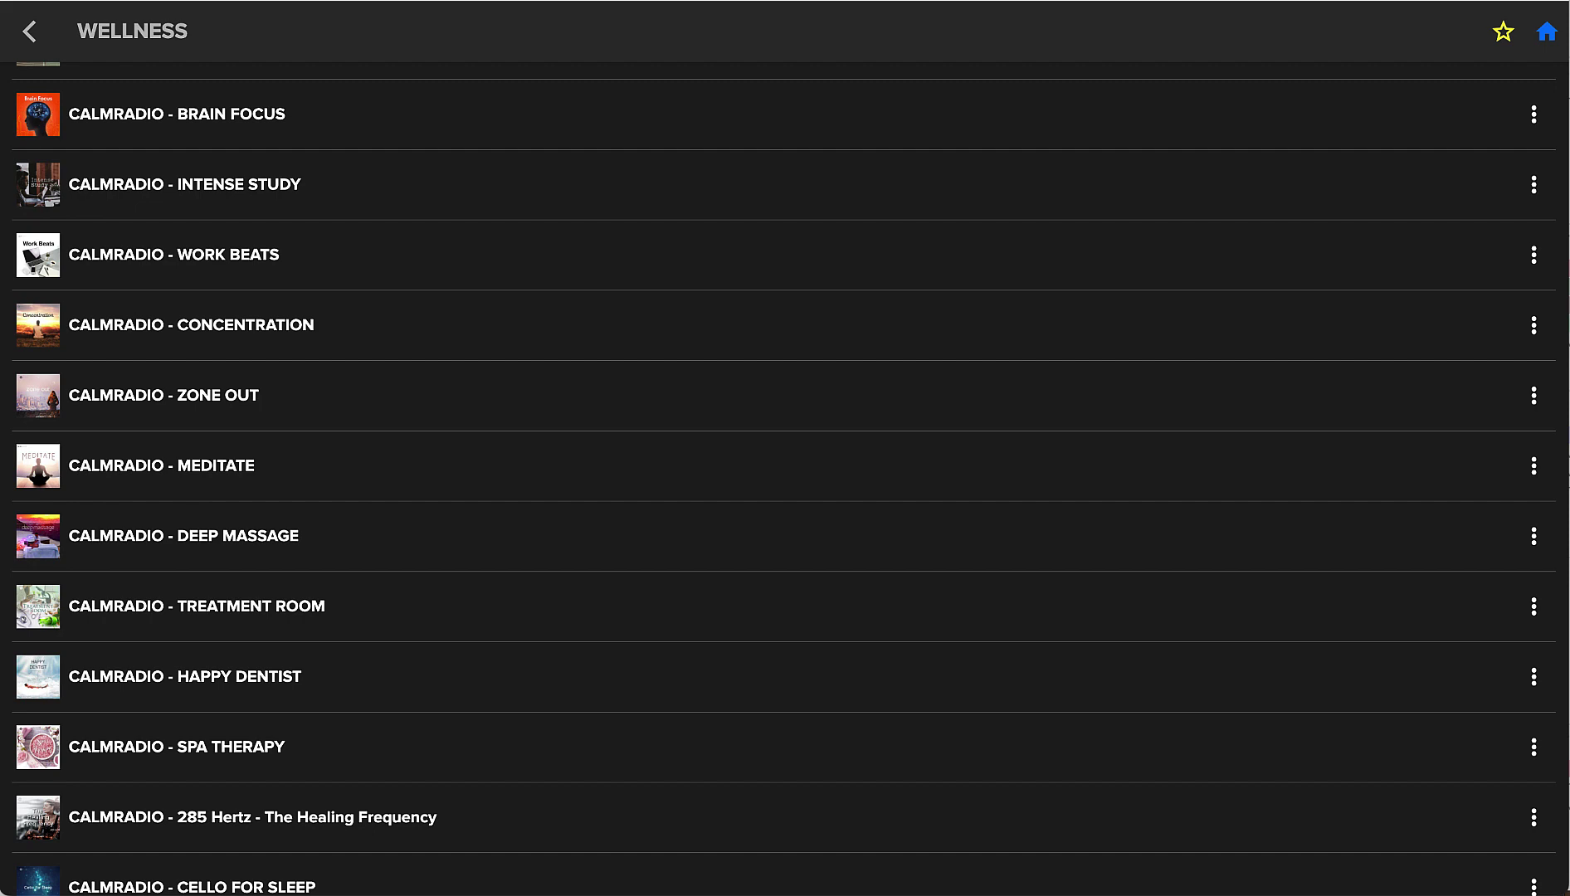
Return to the Room A player and open the Spa Music tasks page from its menu.
left_click(1546, 33)
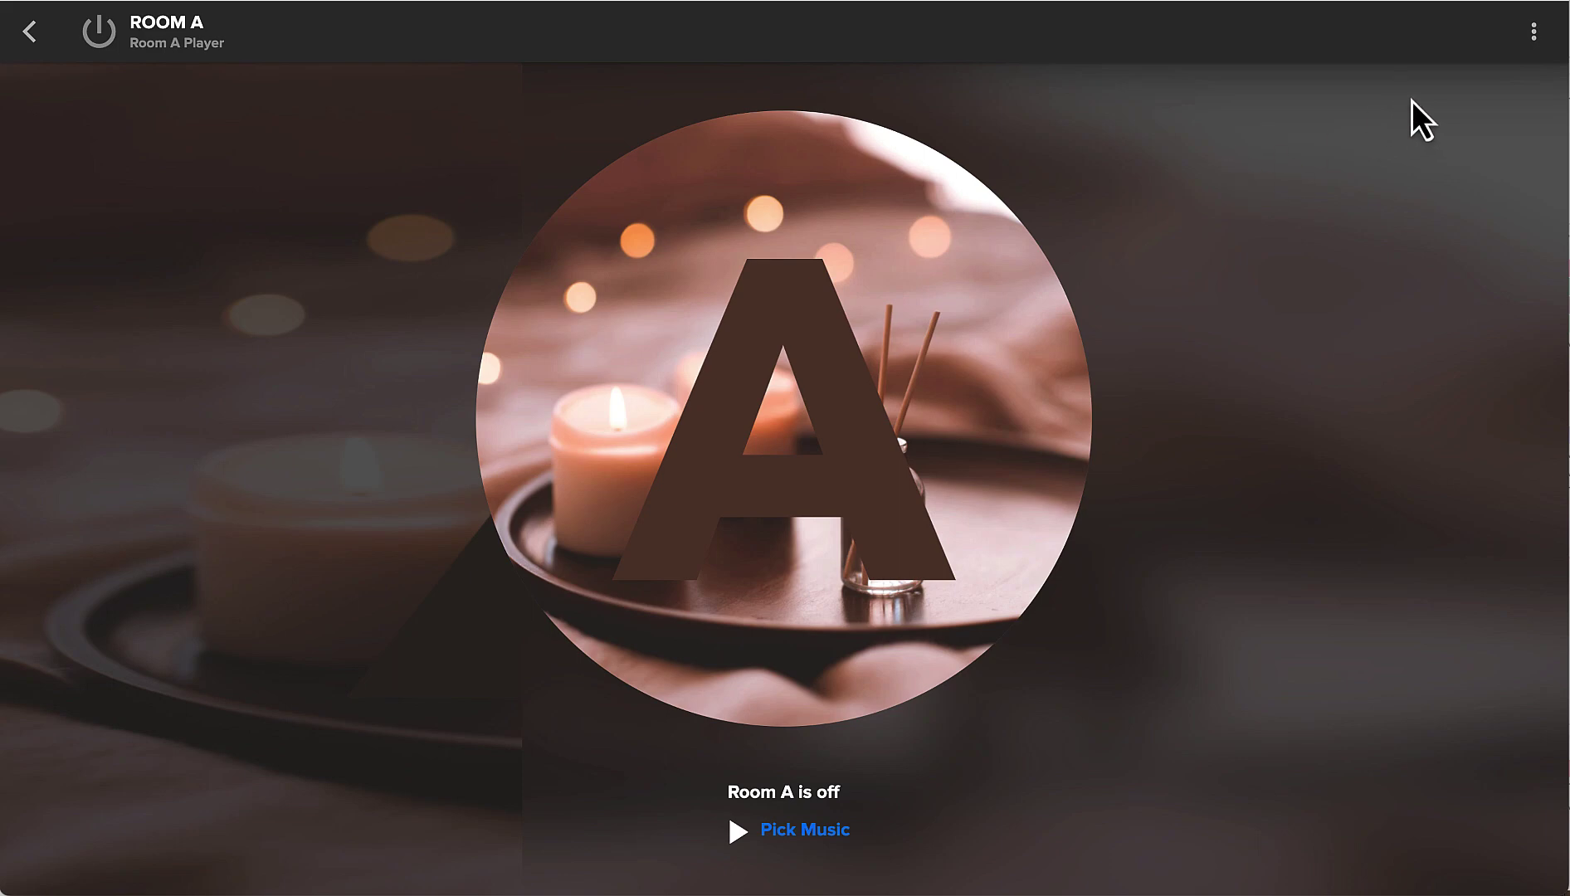
left_click(1534, 34)
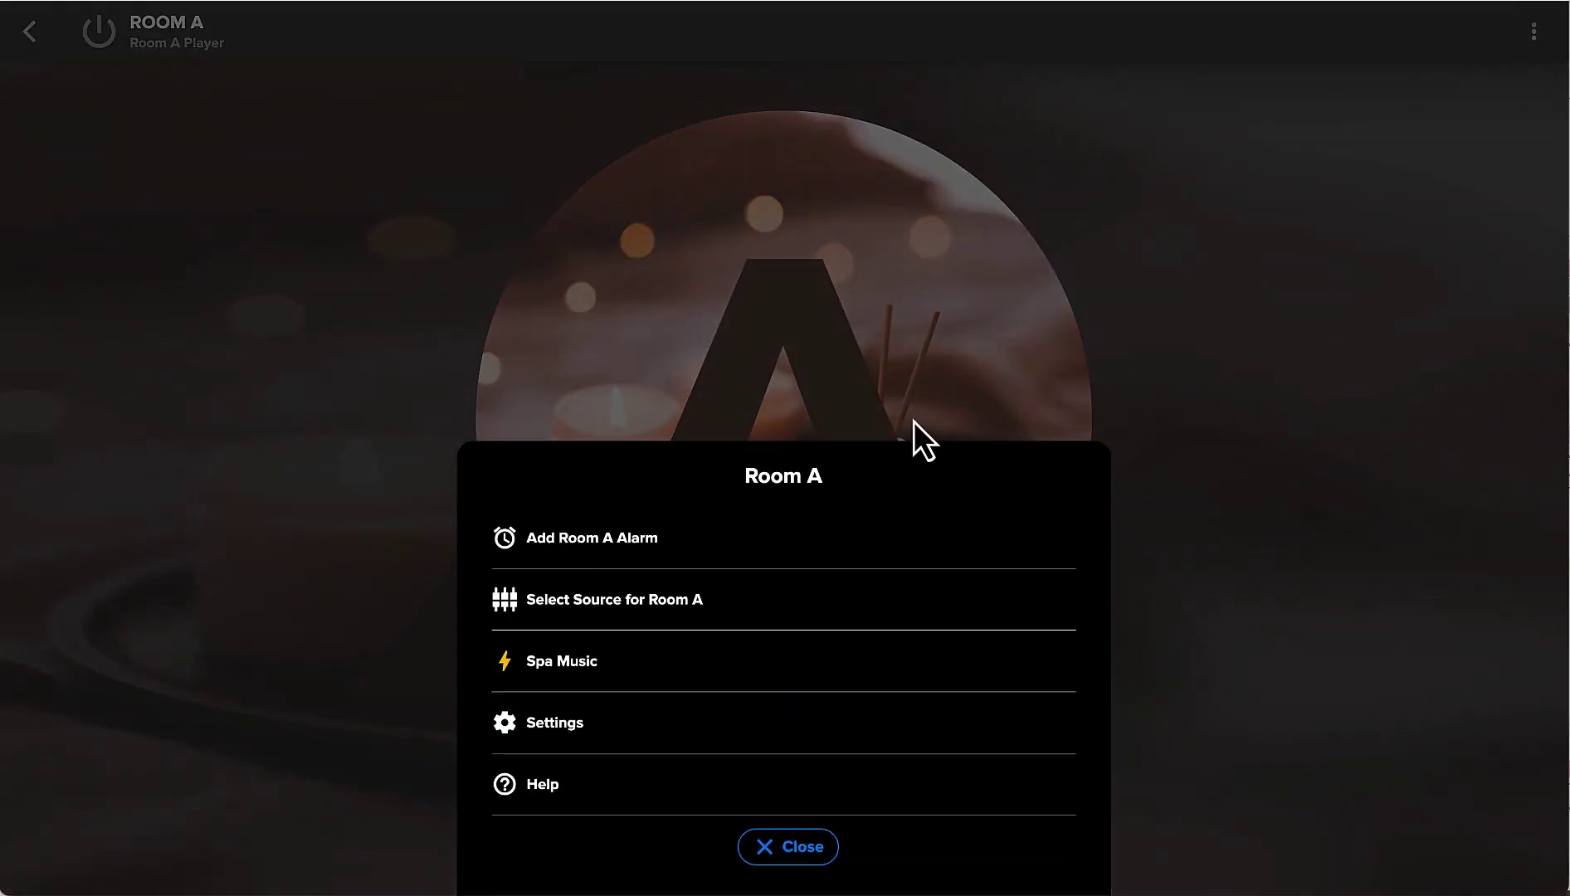
left_click(565, 662)
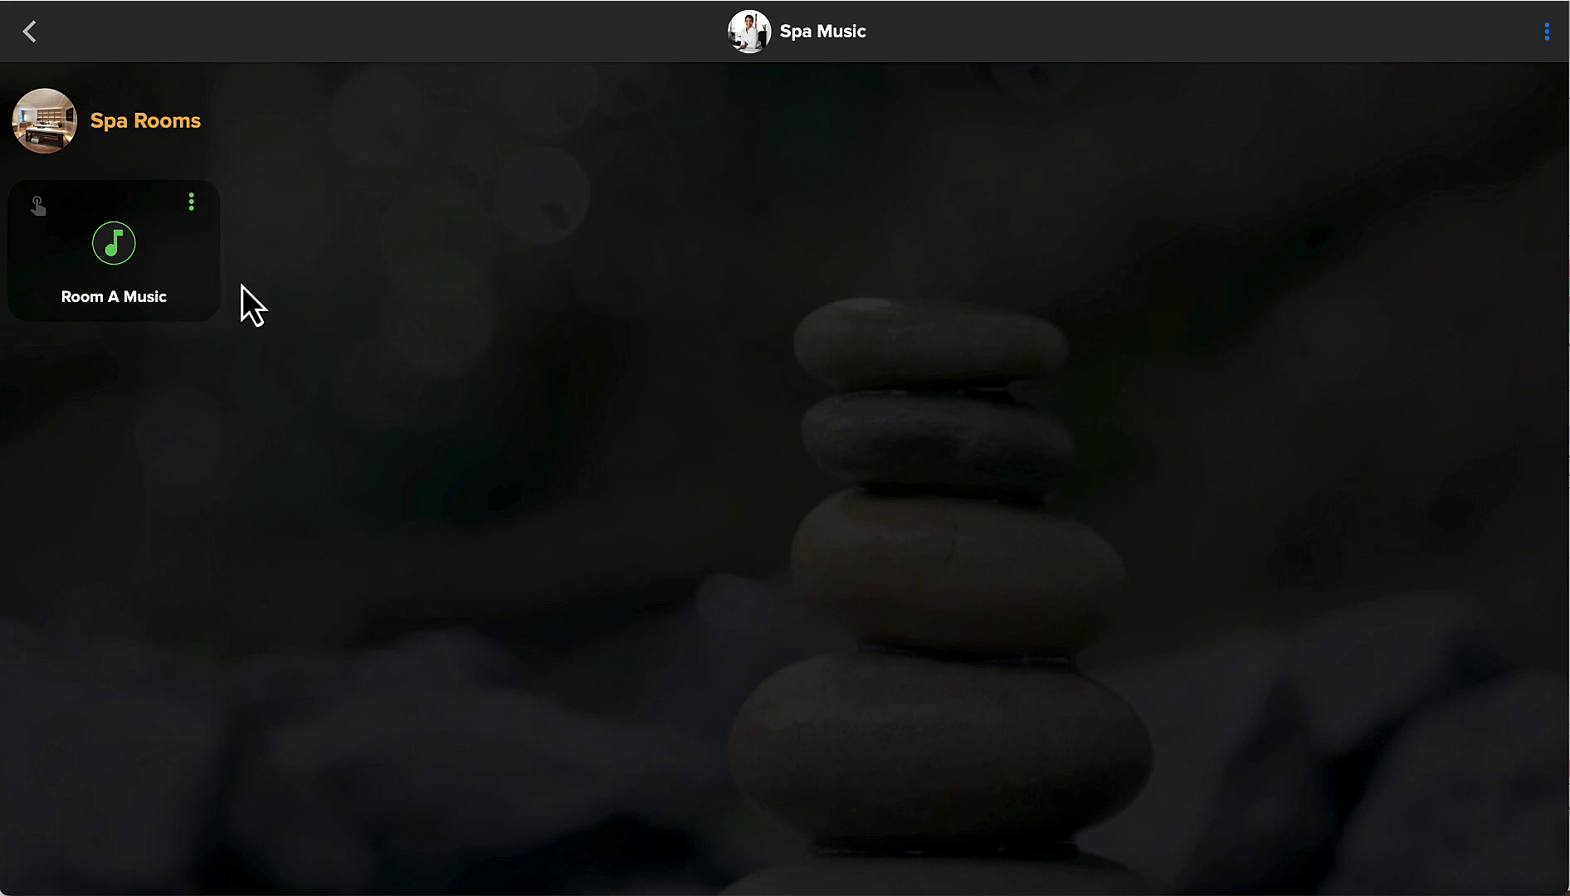
left_click(192, 205)
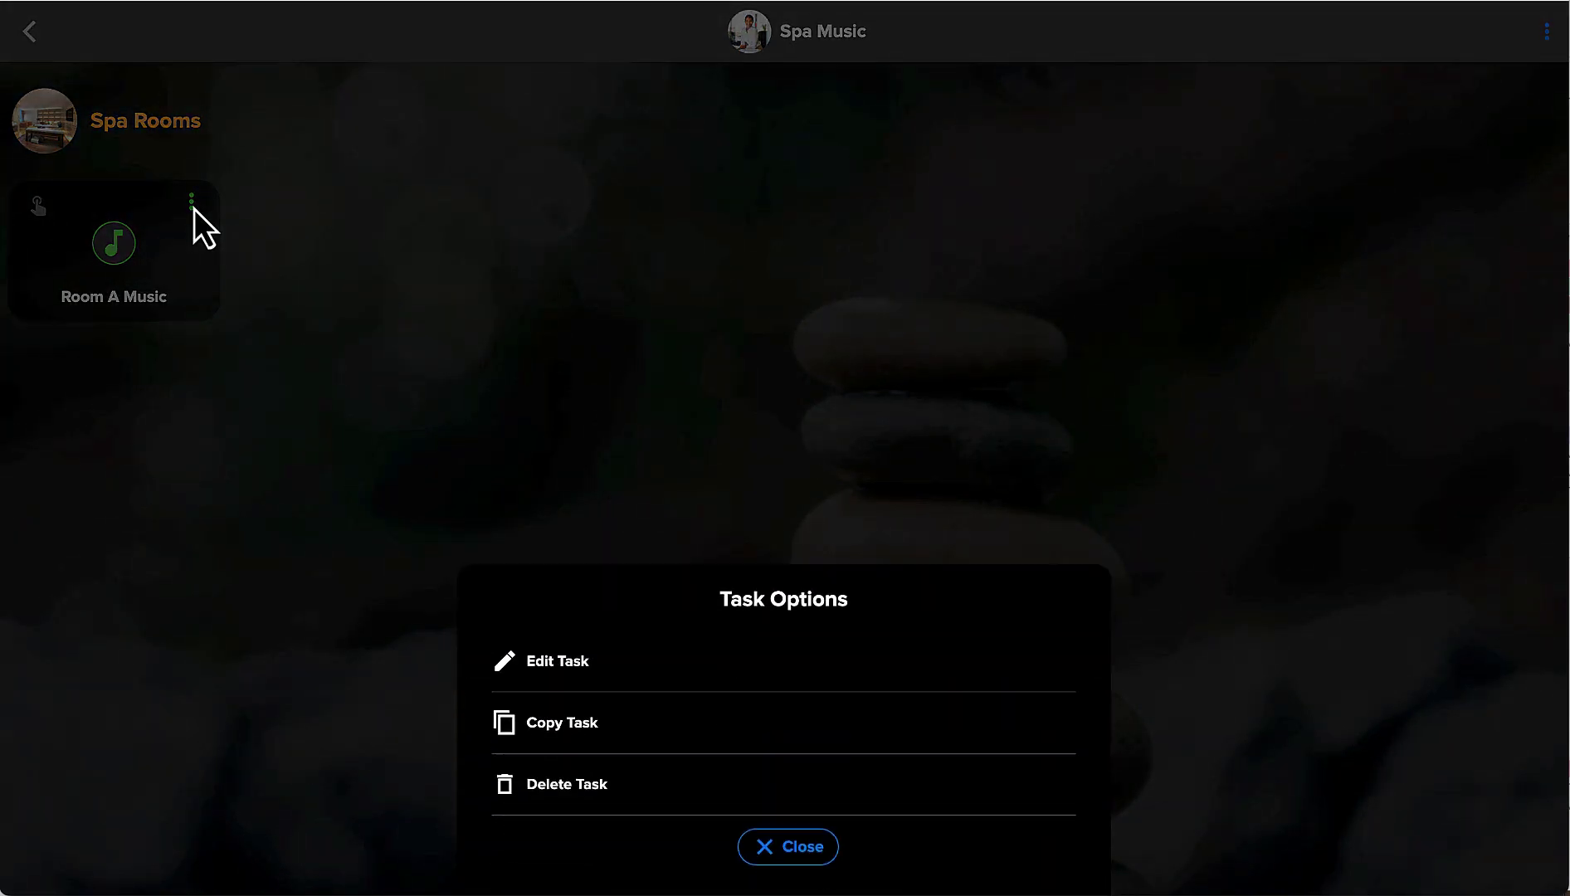
left_click(544, 664)
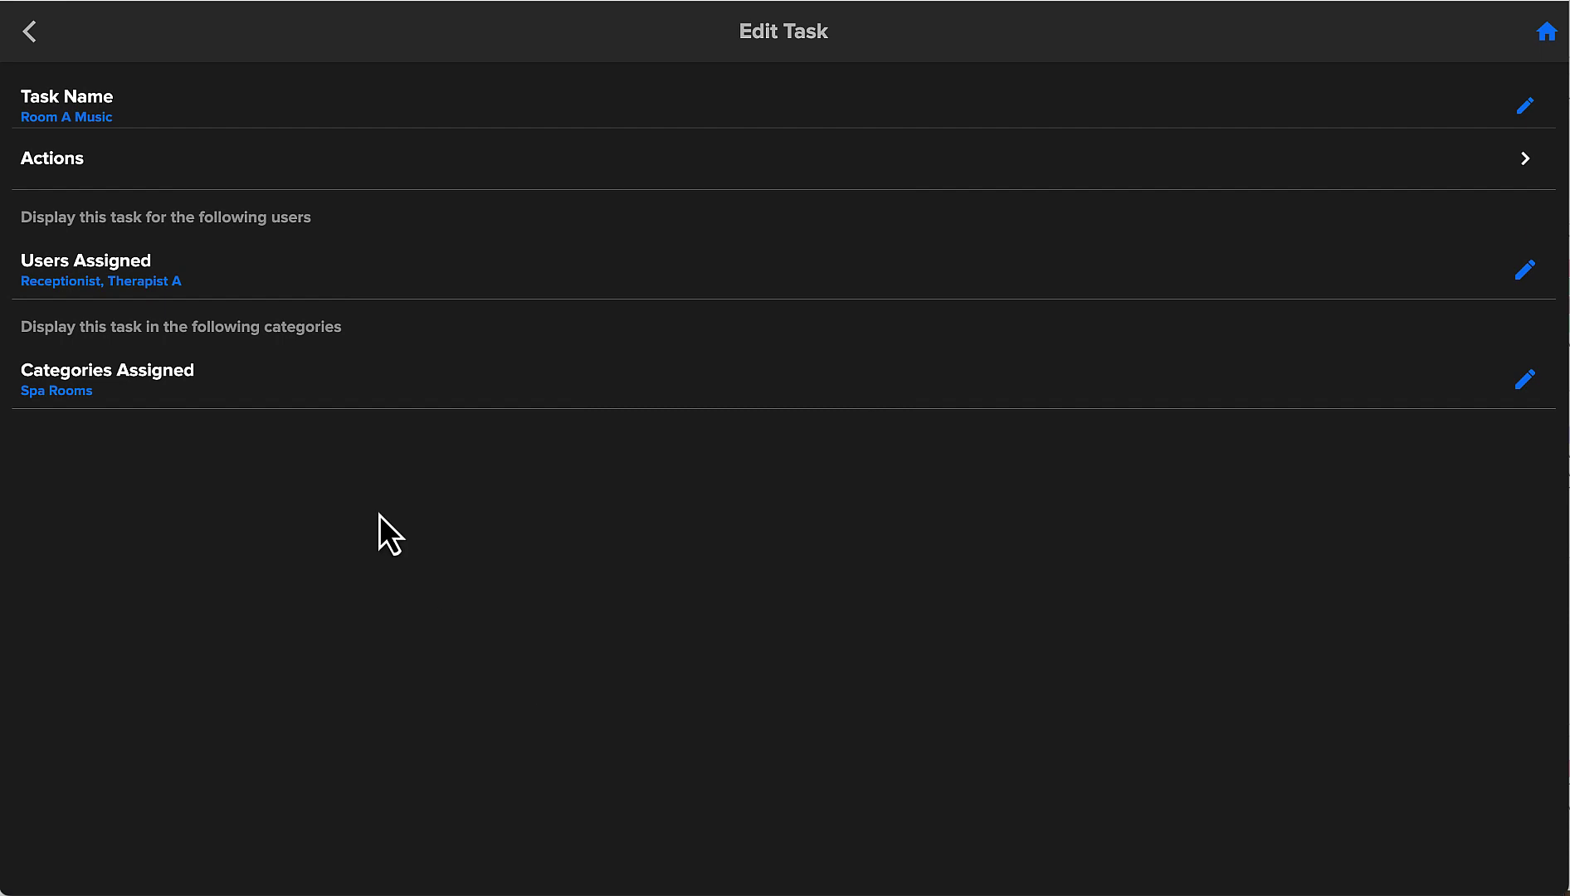
left_click(59, 159)
left_click(112, 115)
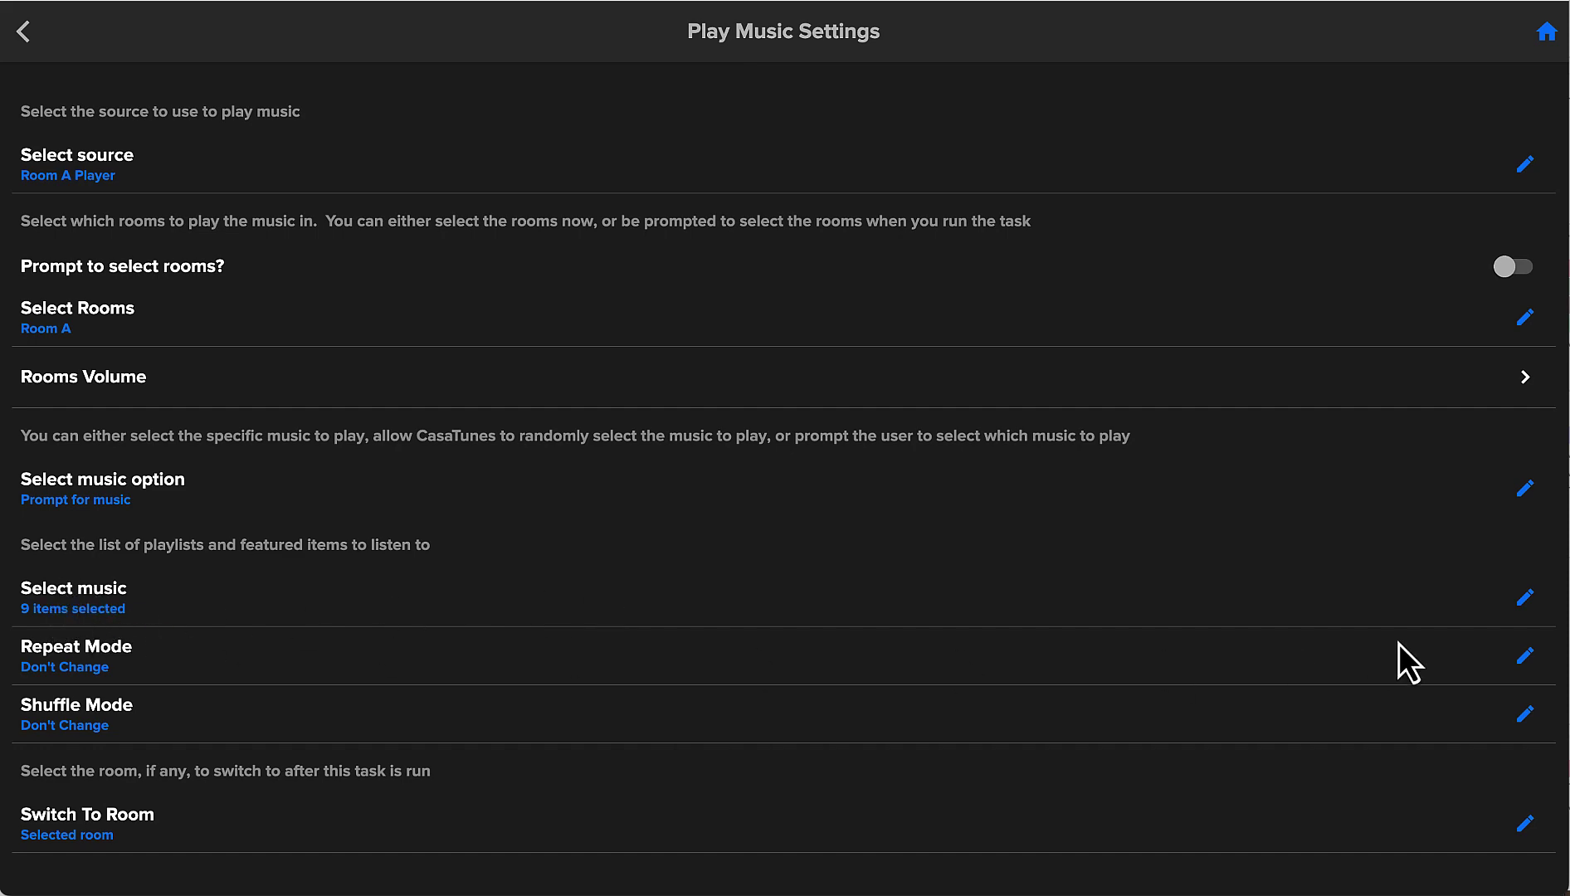
left_click(1525, 597)
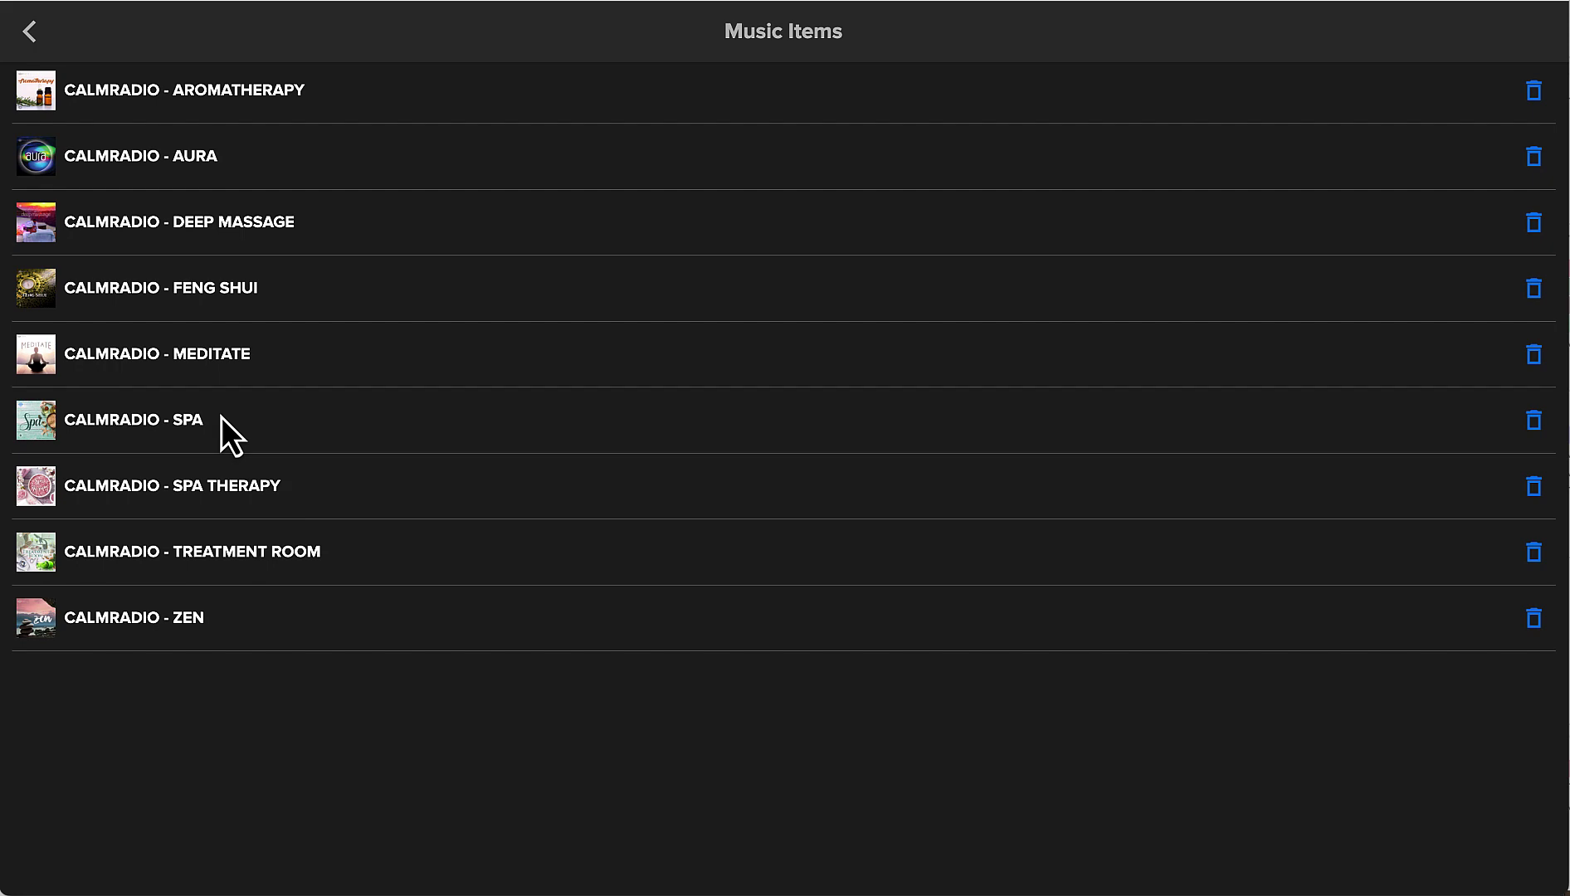
left_click(29, 31)
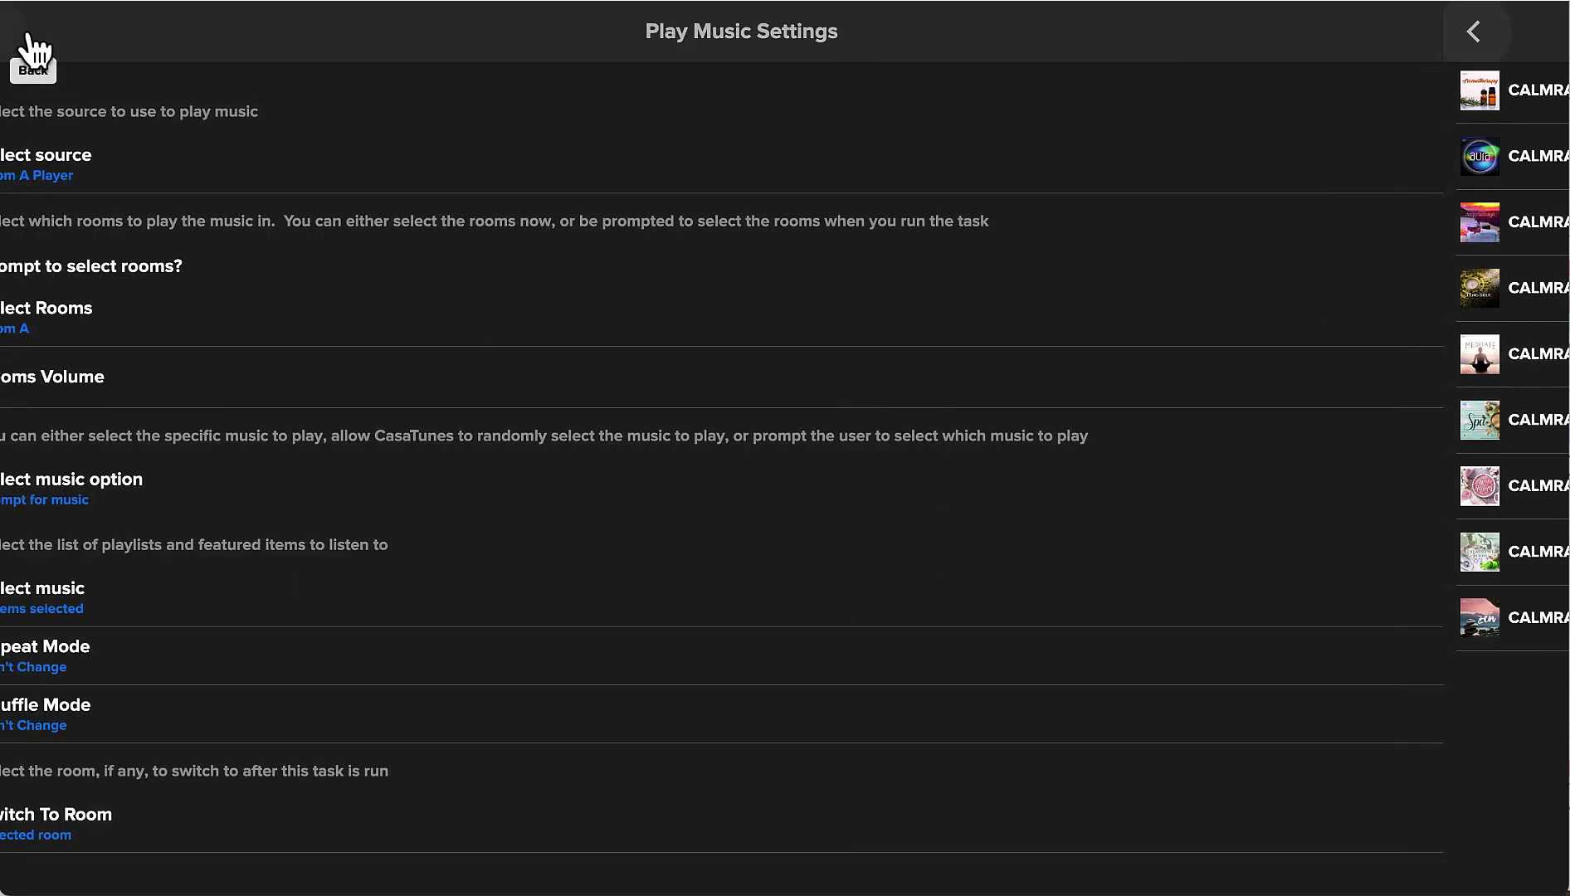
left_click(1547, 33)
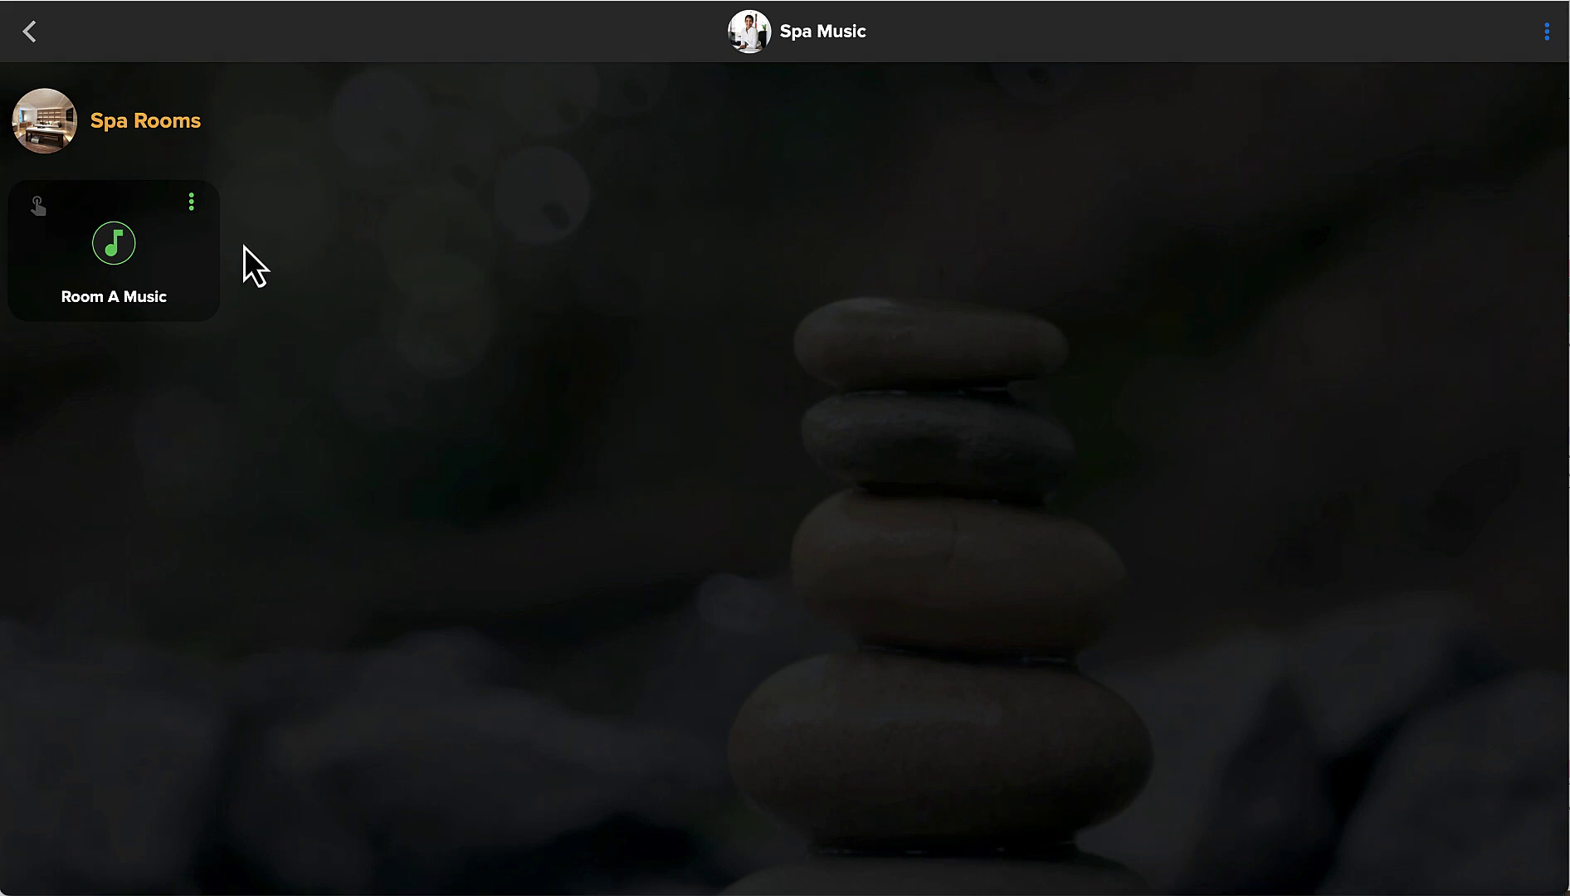
Duplicate the Room A Music task and open the copy for editing.
left_click(191, 202)
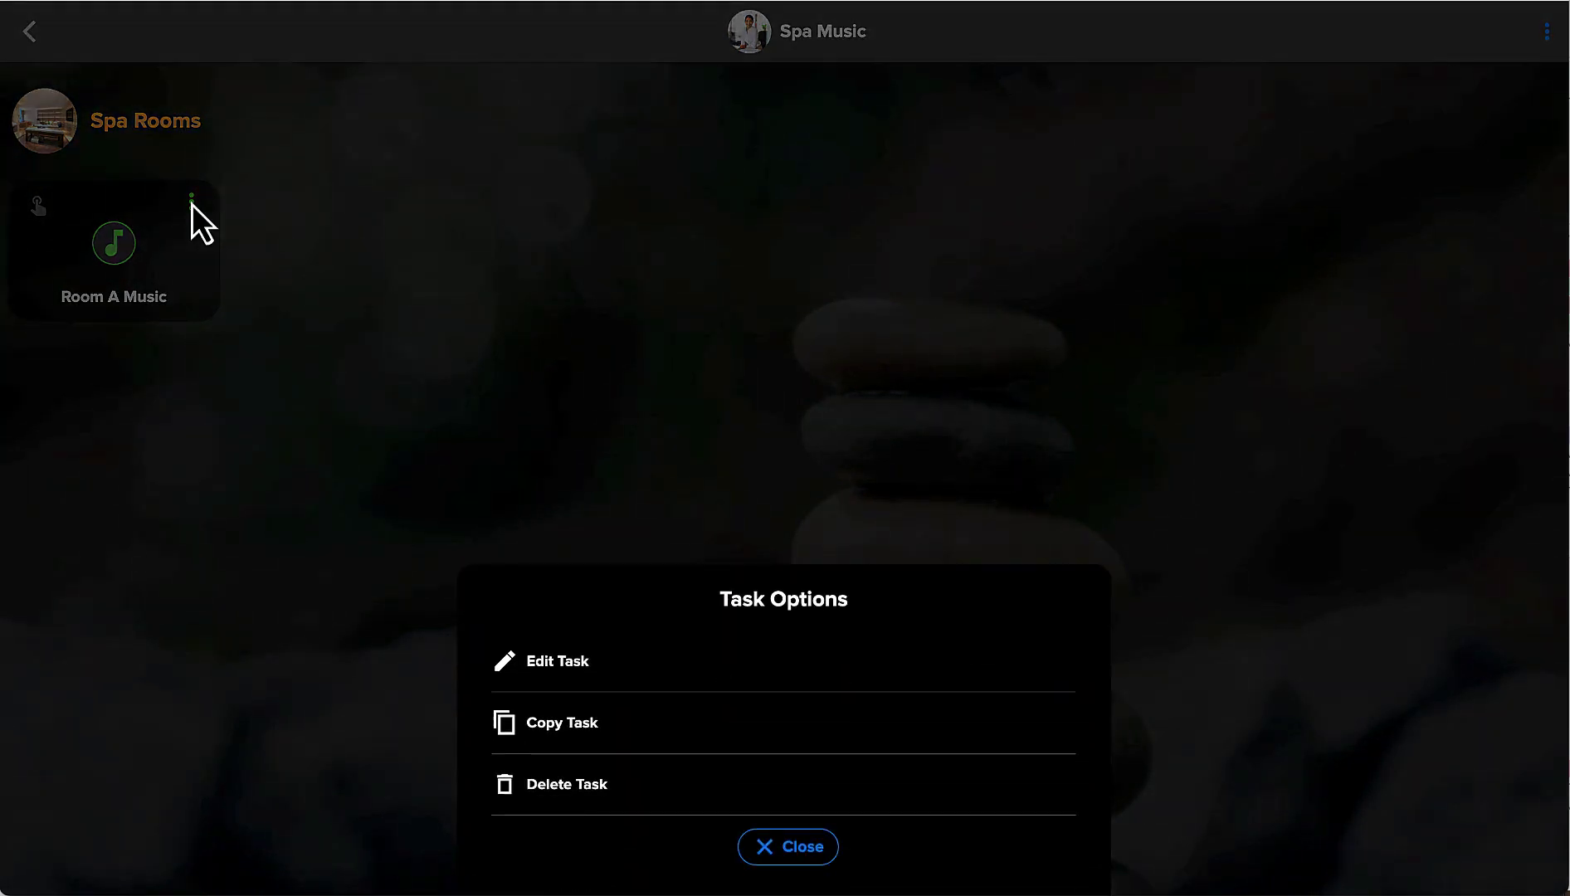
left_click(564, 723)
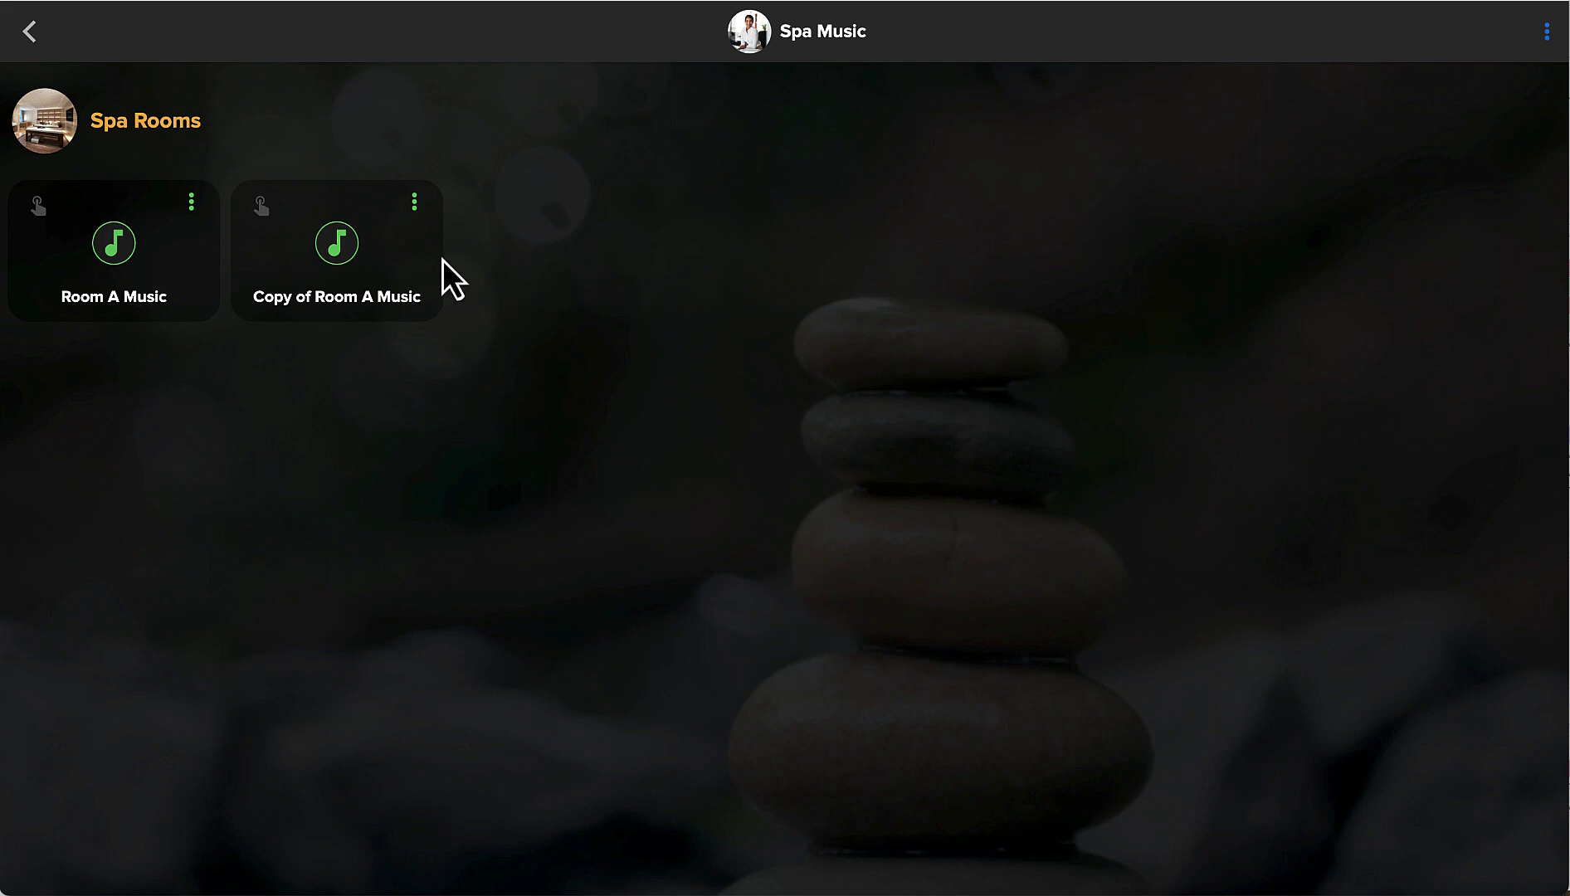
left_click(414, 203)
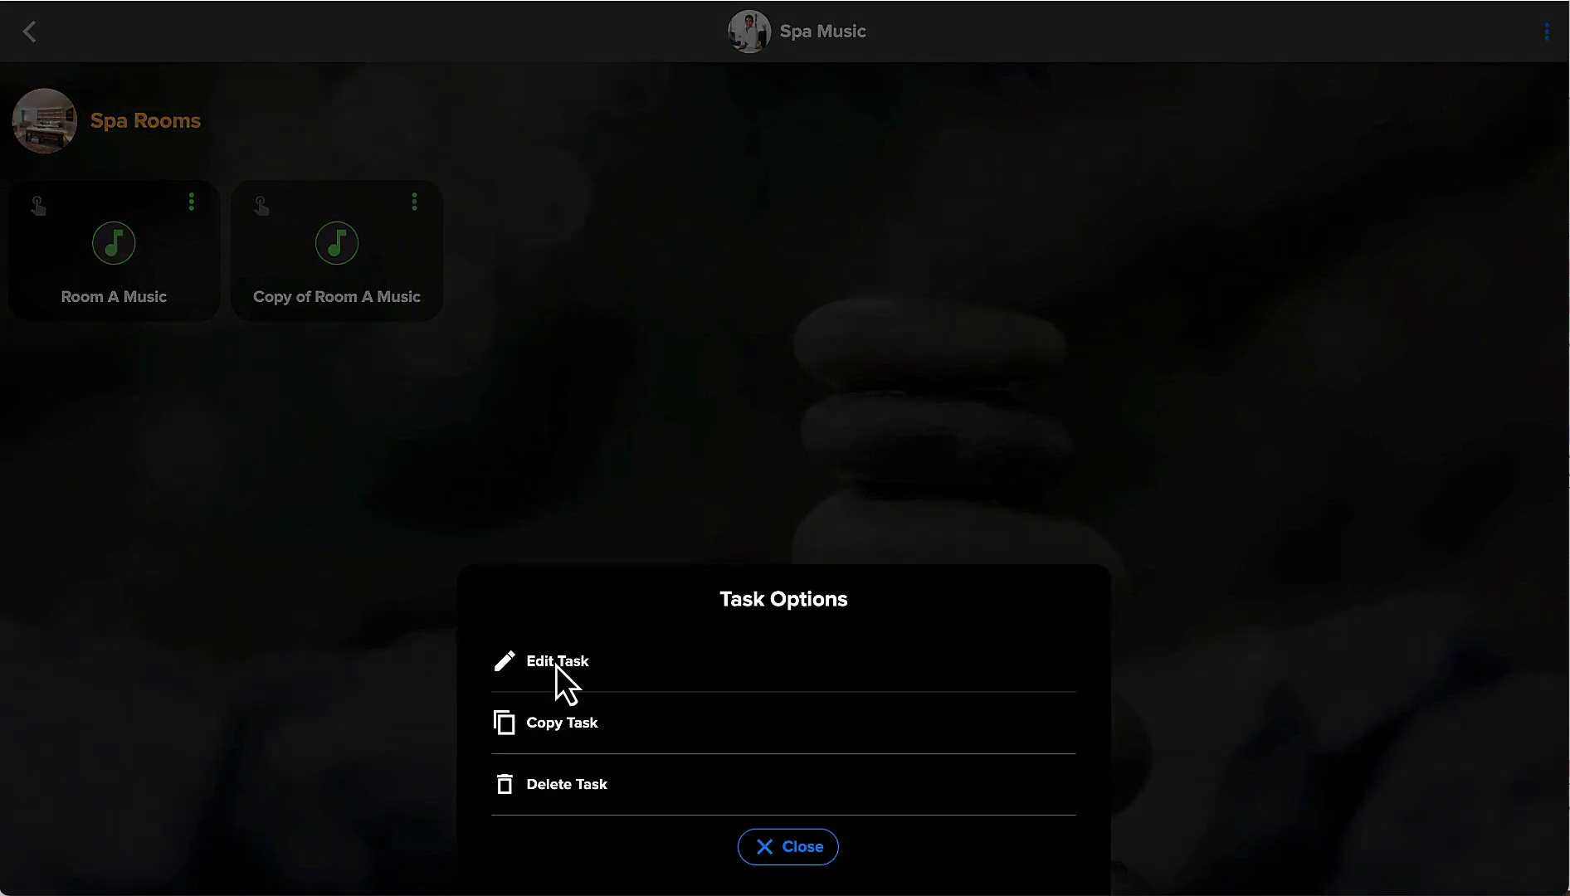
left_click(556, 664)
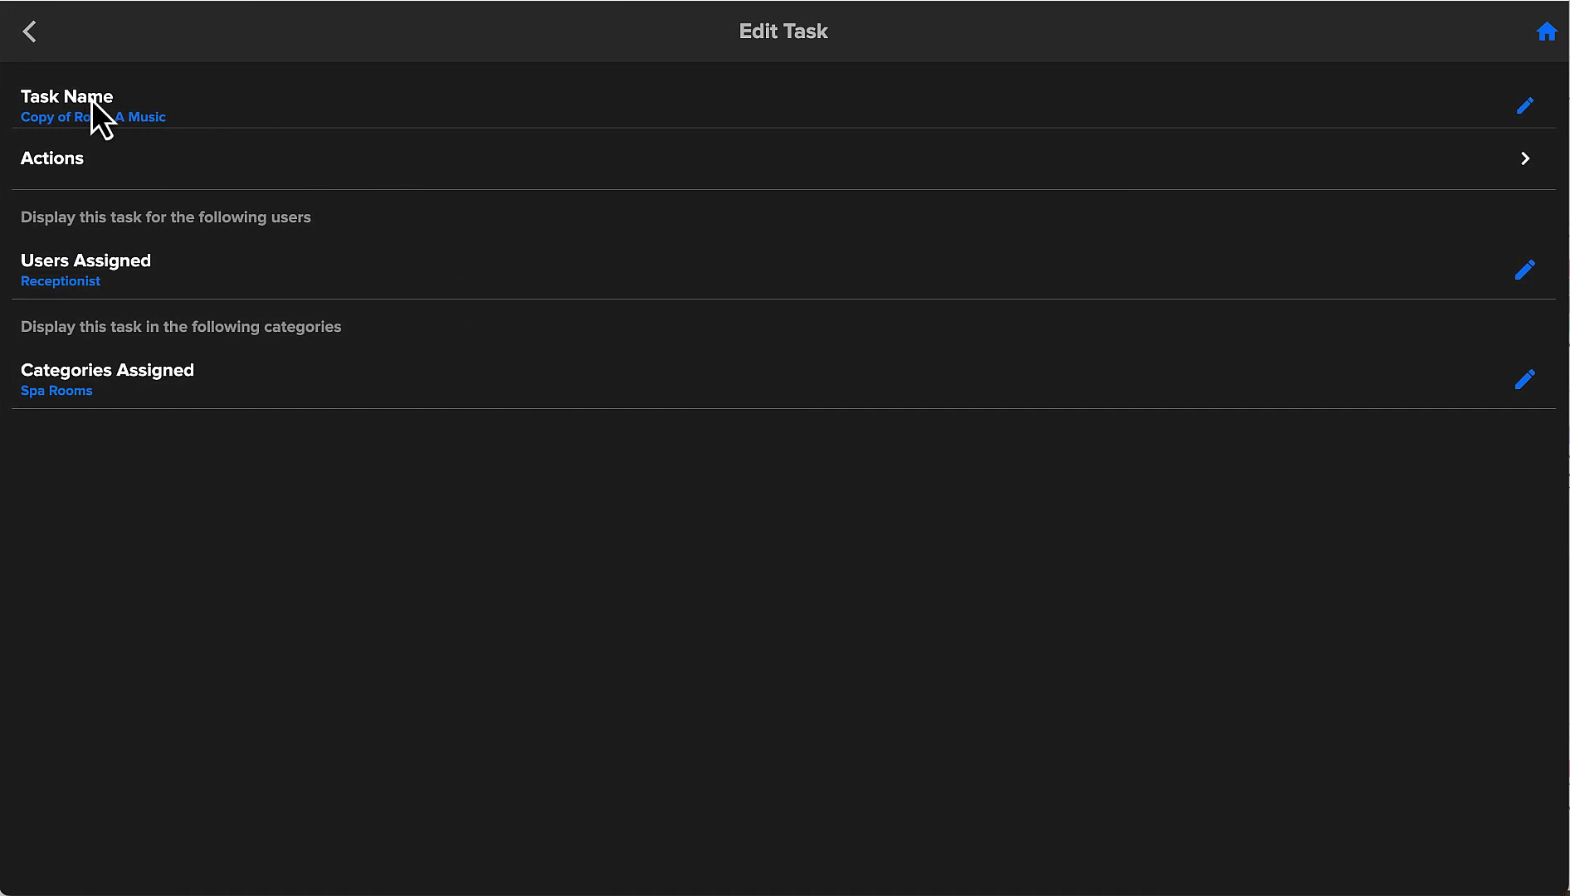
Rename the copied task to 'Room B Music'.
left_click(1525, 105)
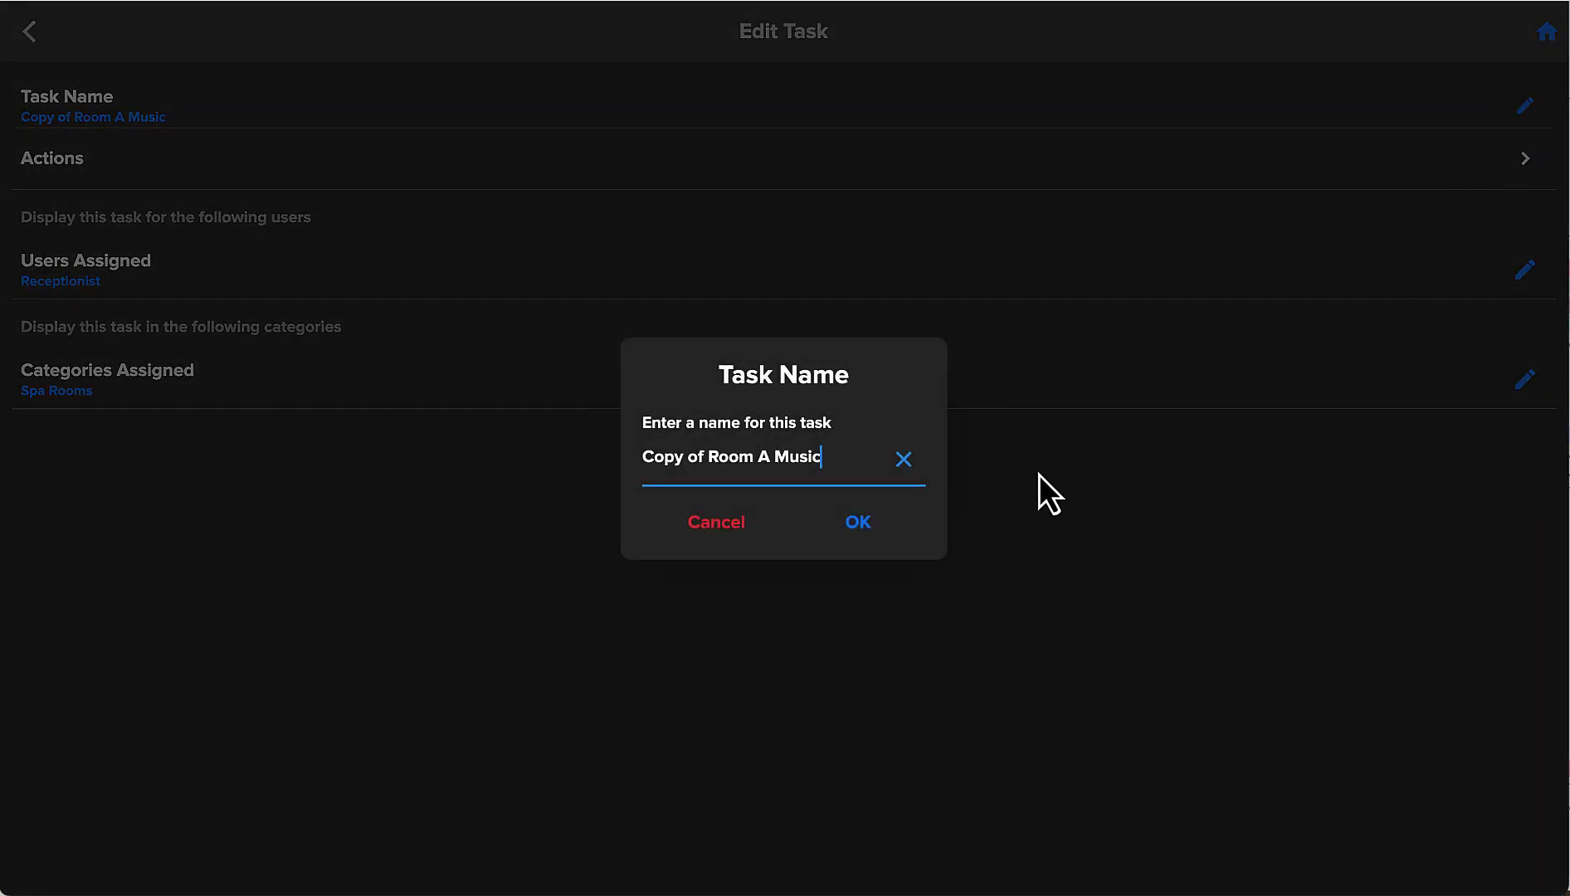
left_click(902, 459)
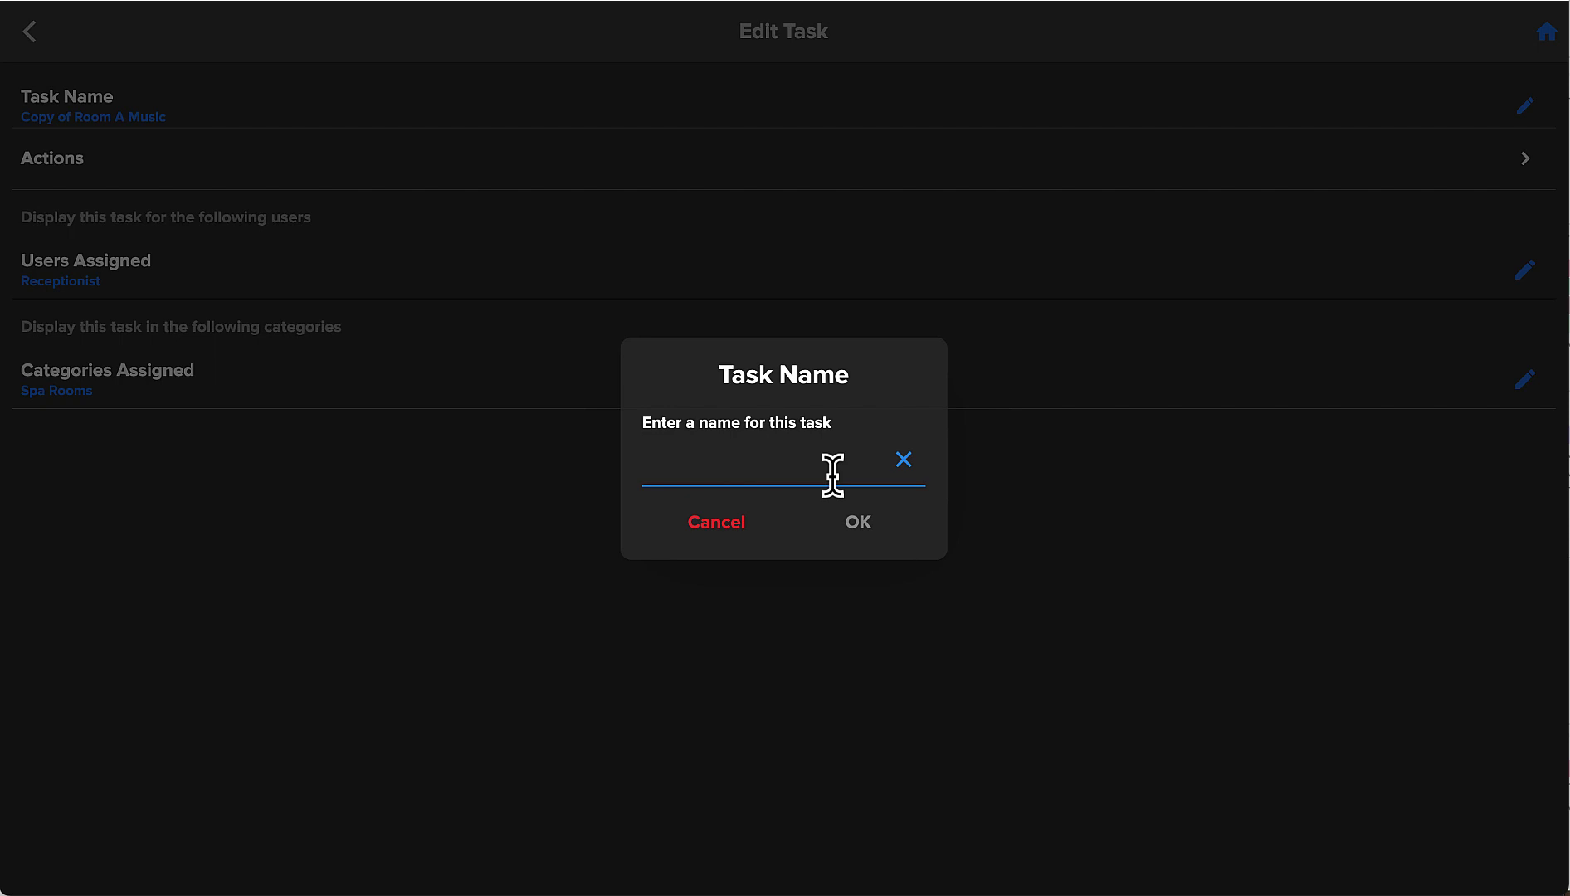
type("Room B Music")
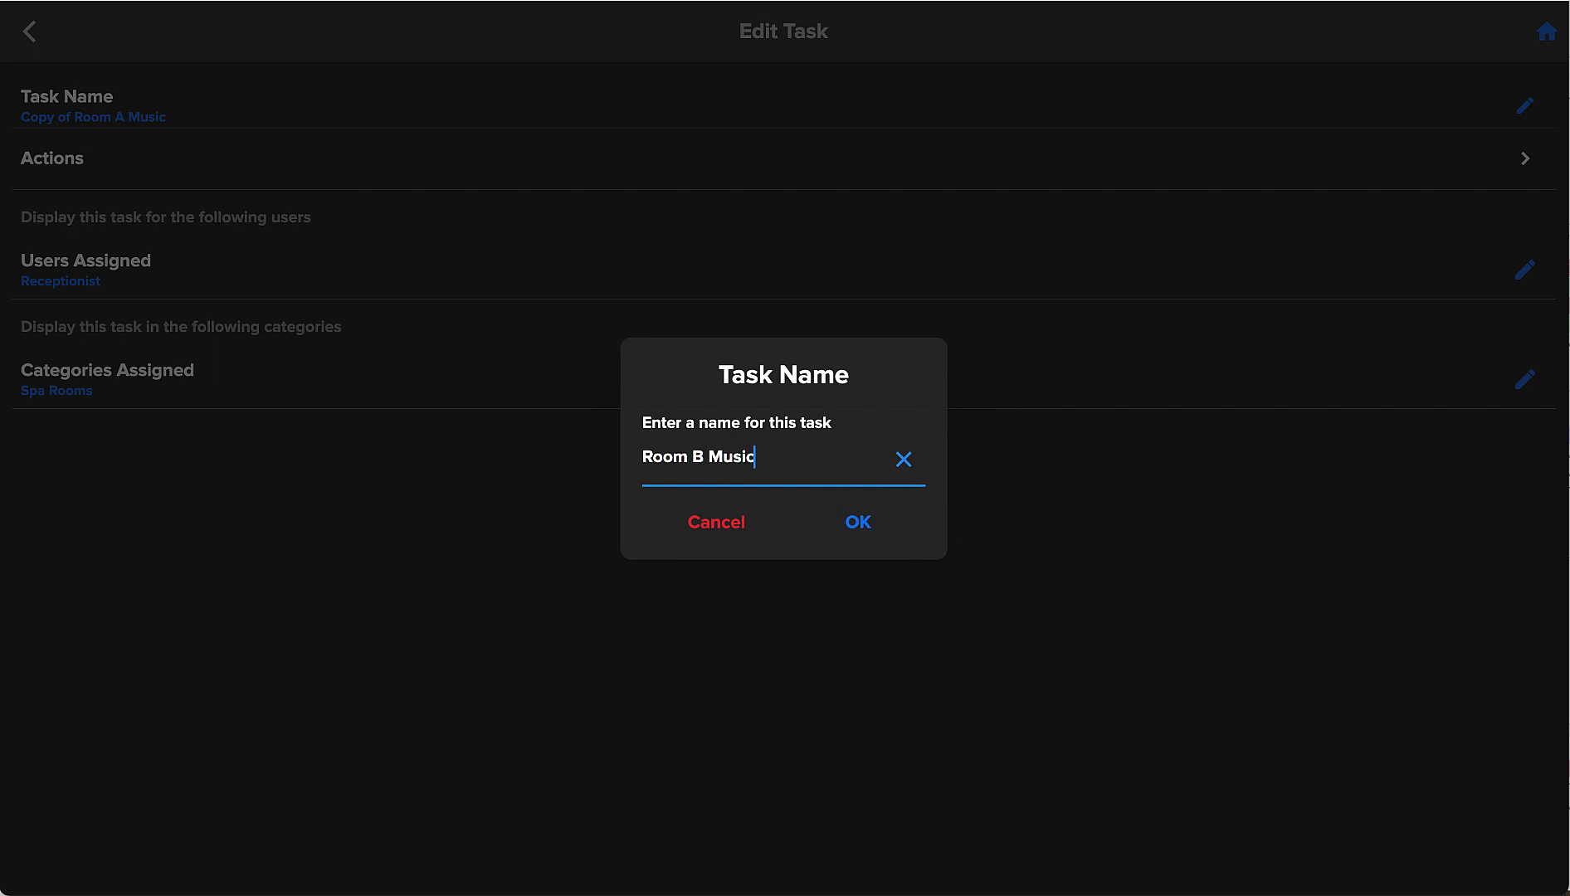
left_click(863, 524)
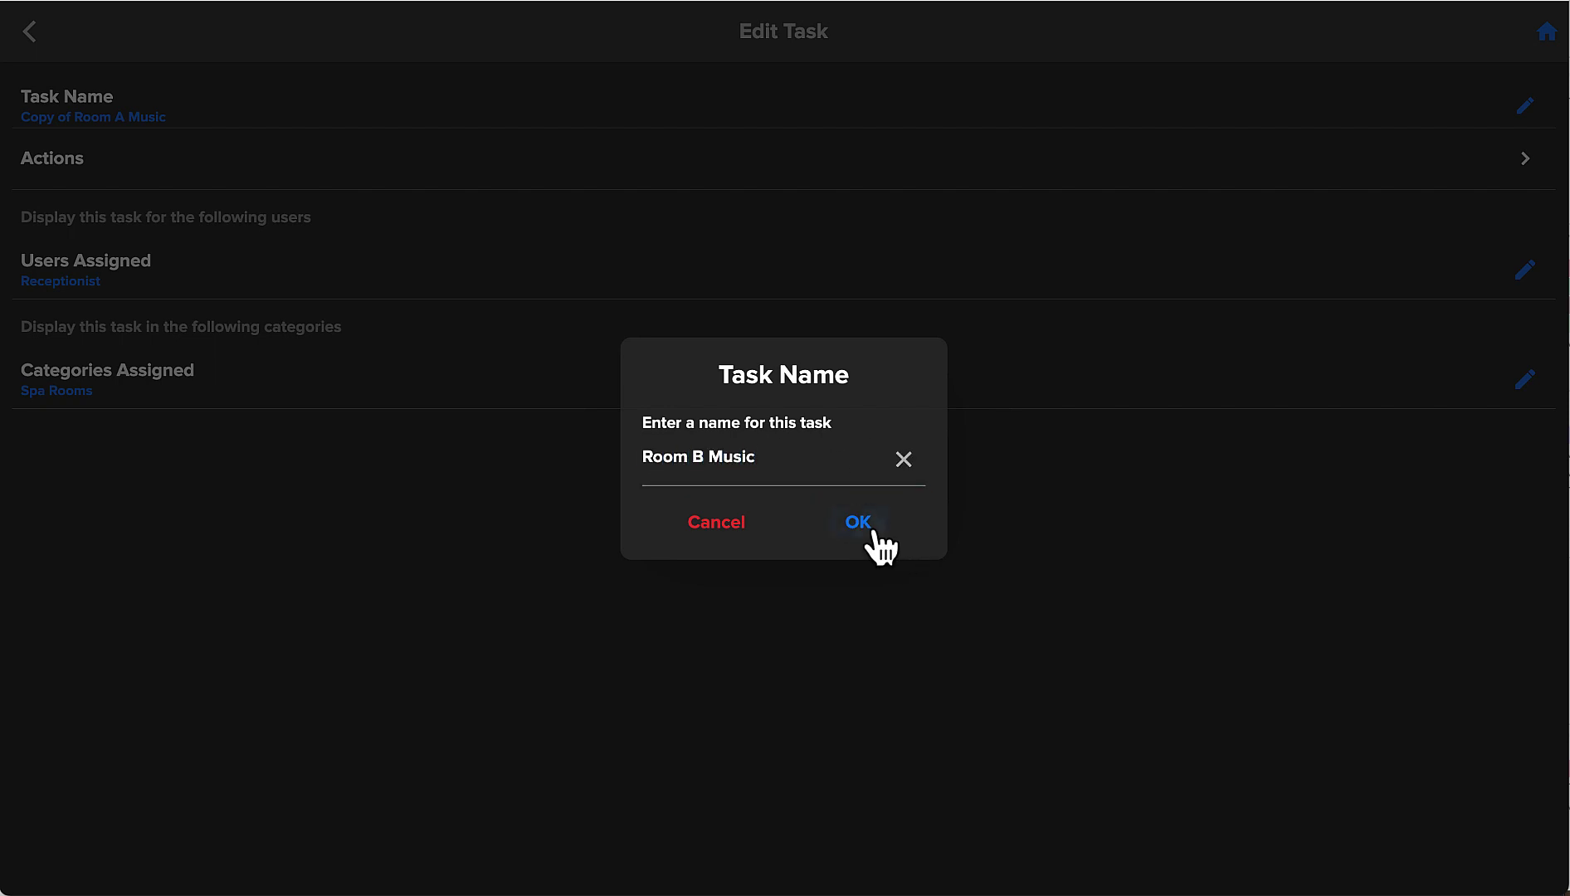
Set the task's Play Music source to Room B Player.
left_click(1526, 166)
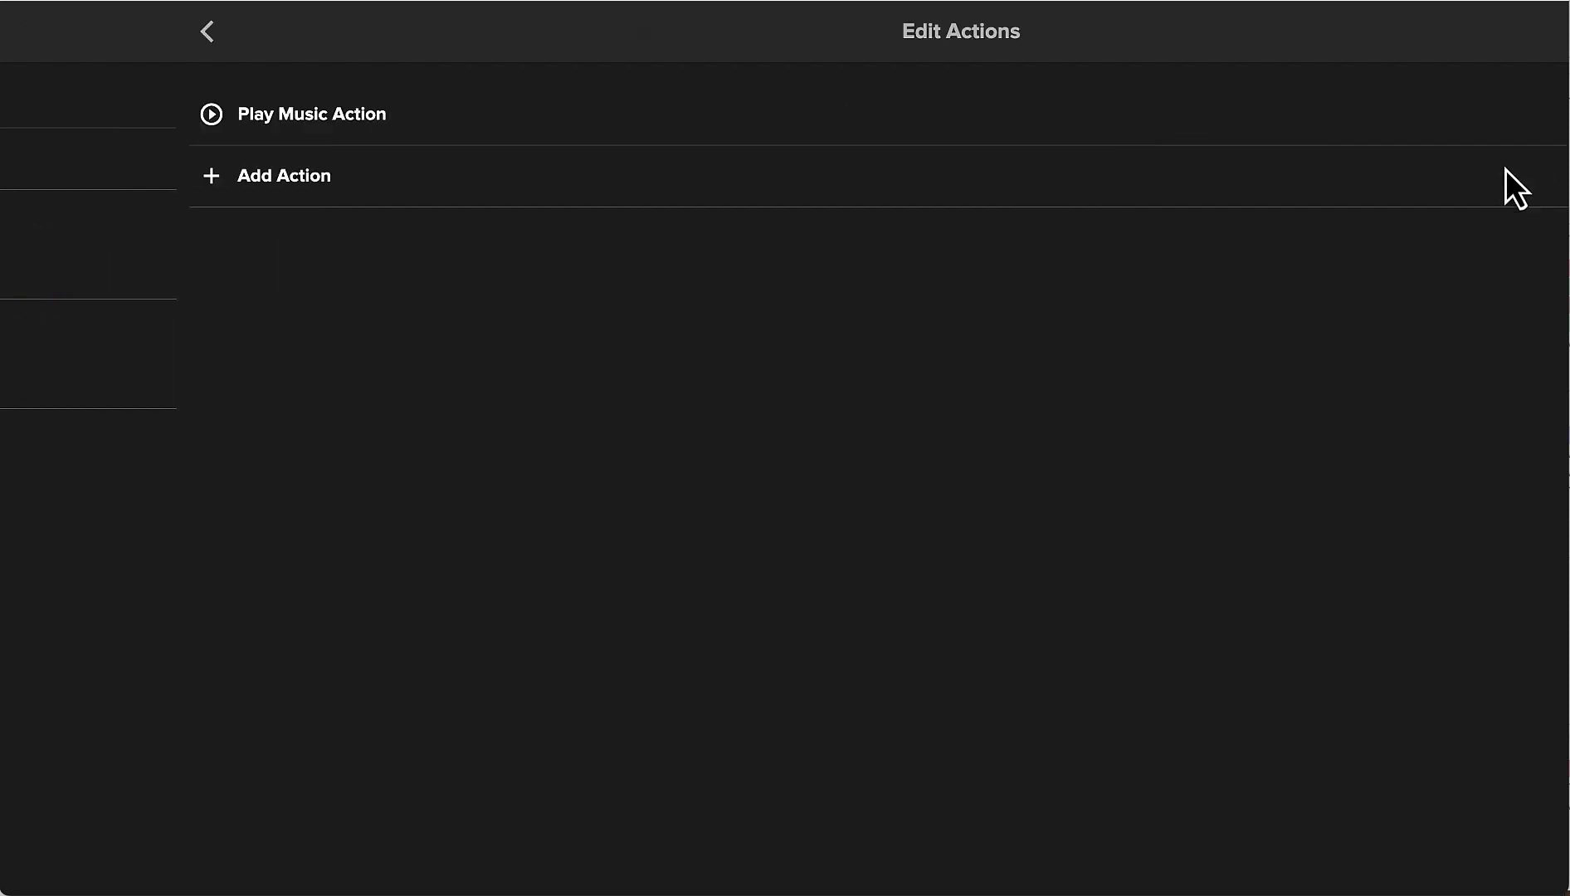
left_click(161, 116)
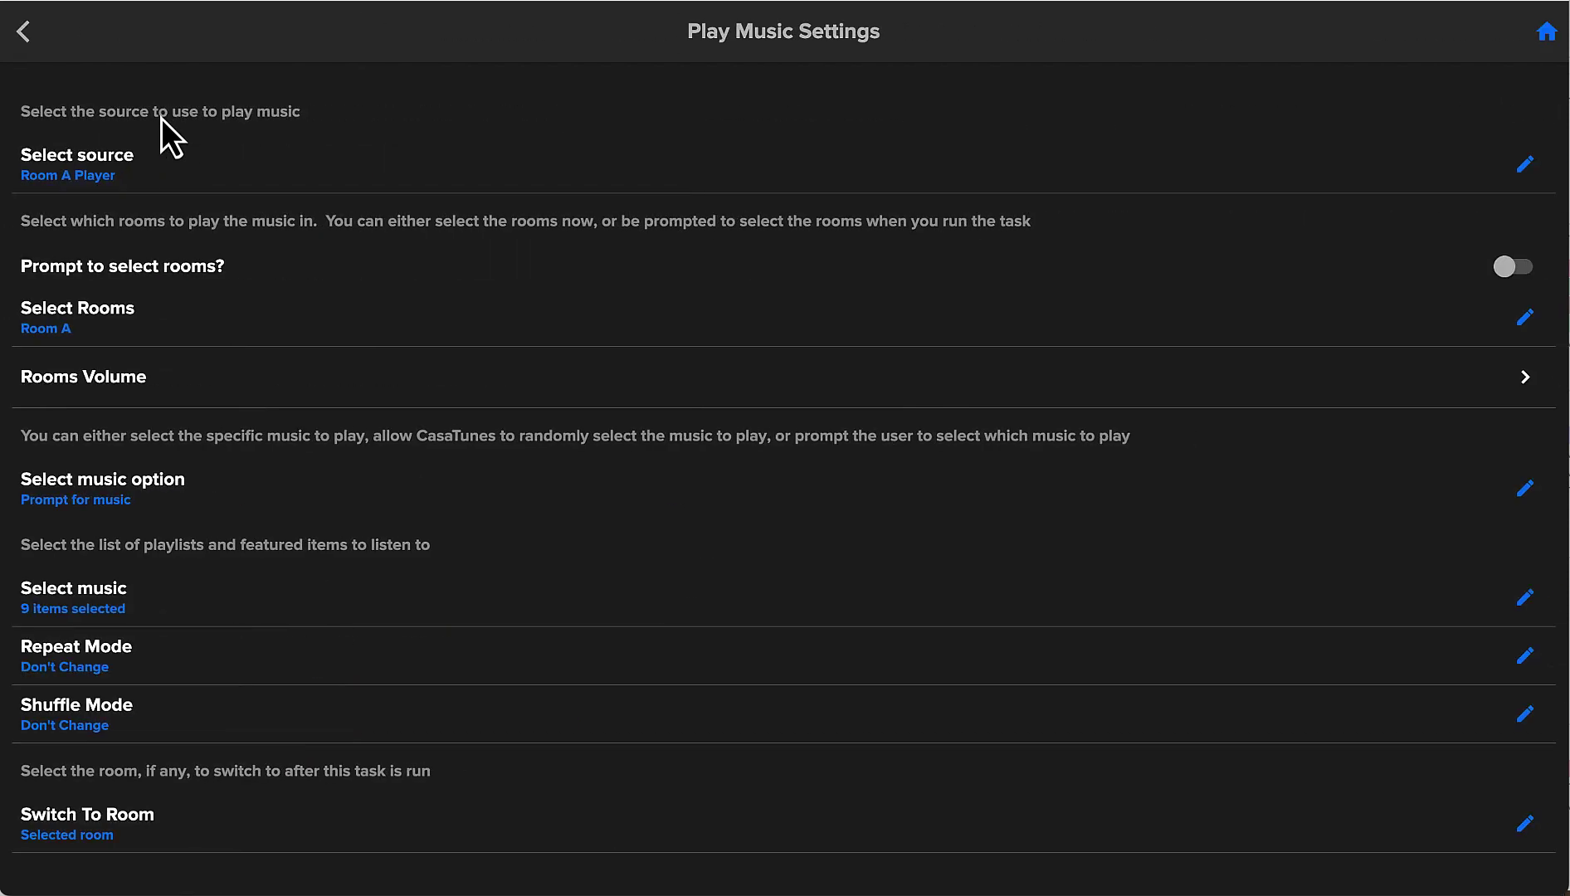
left_click(1524, 165)
left_click(809, 448)
Change the playback room from Room A to Room B and go back to Spa Music.
left_click(1524, 324)
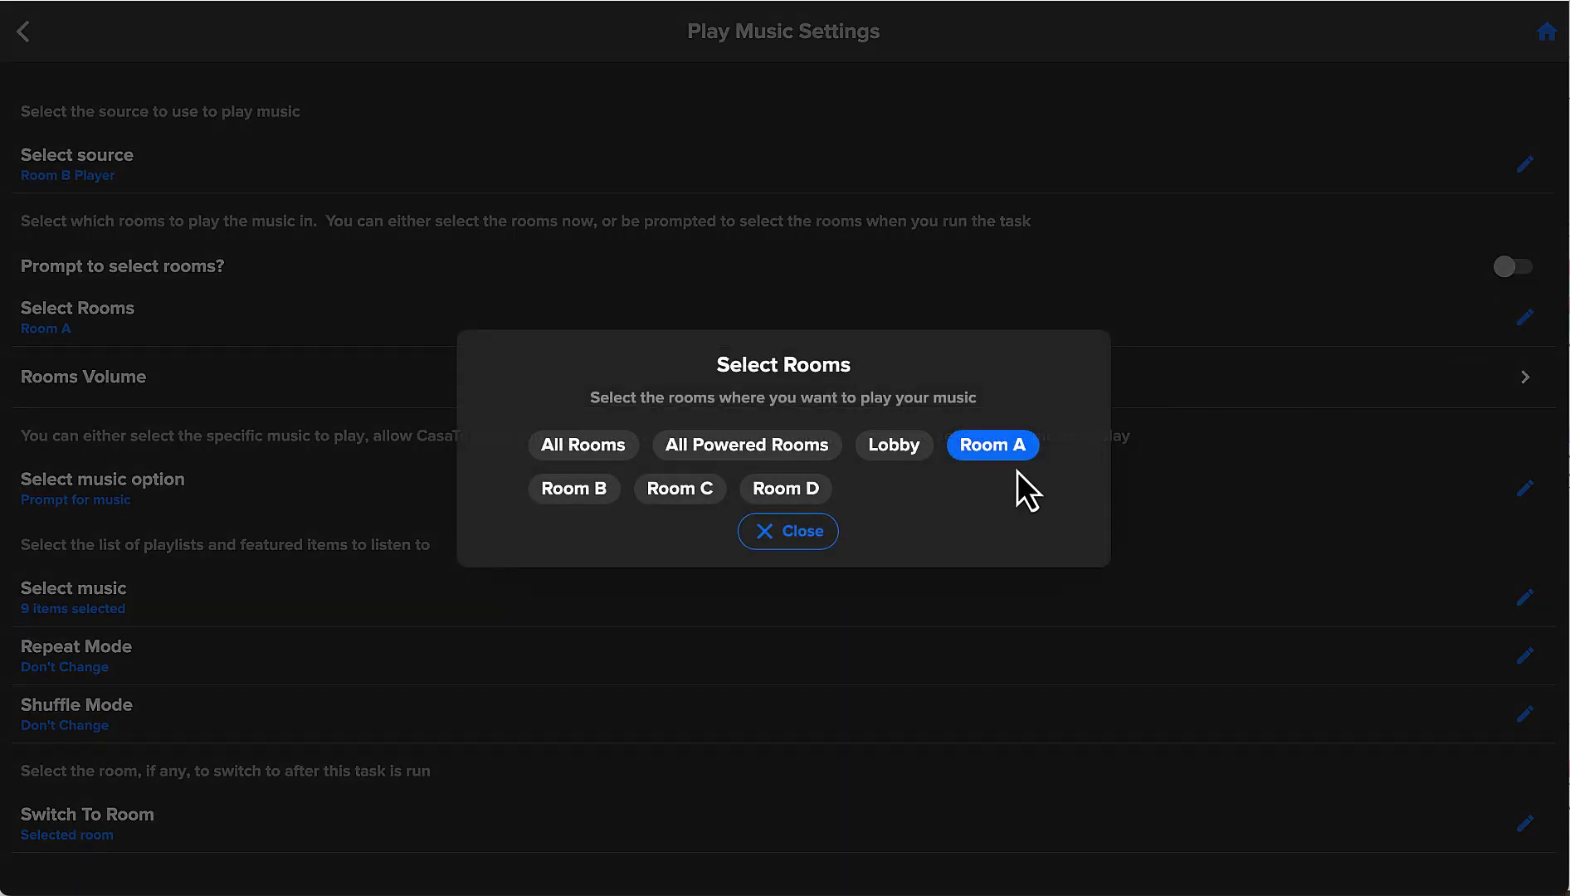
left_click(998, 453)
left_click(585, 494)
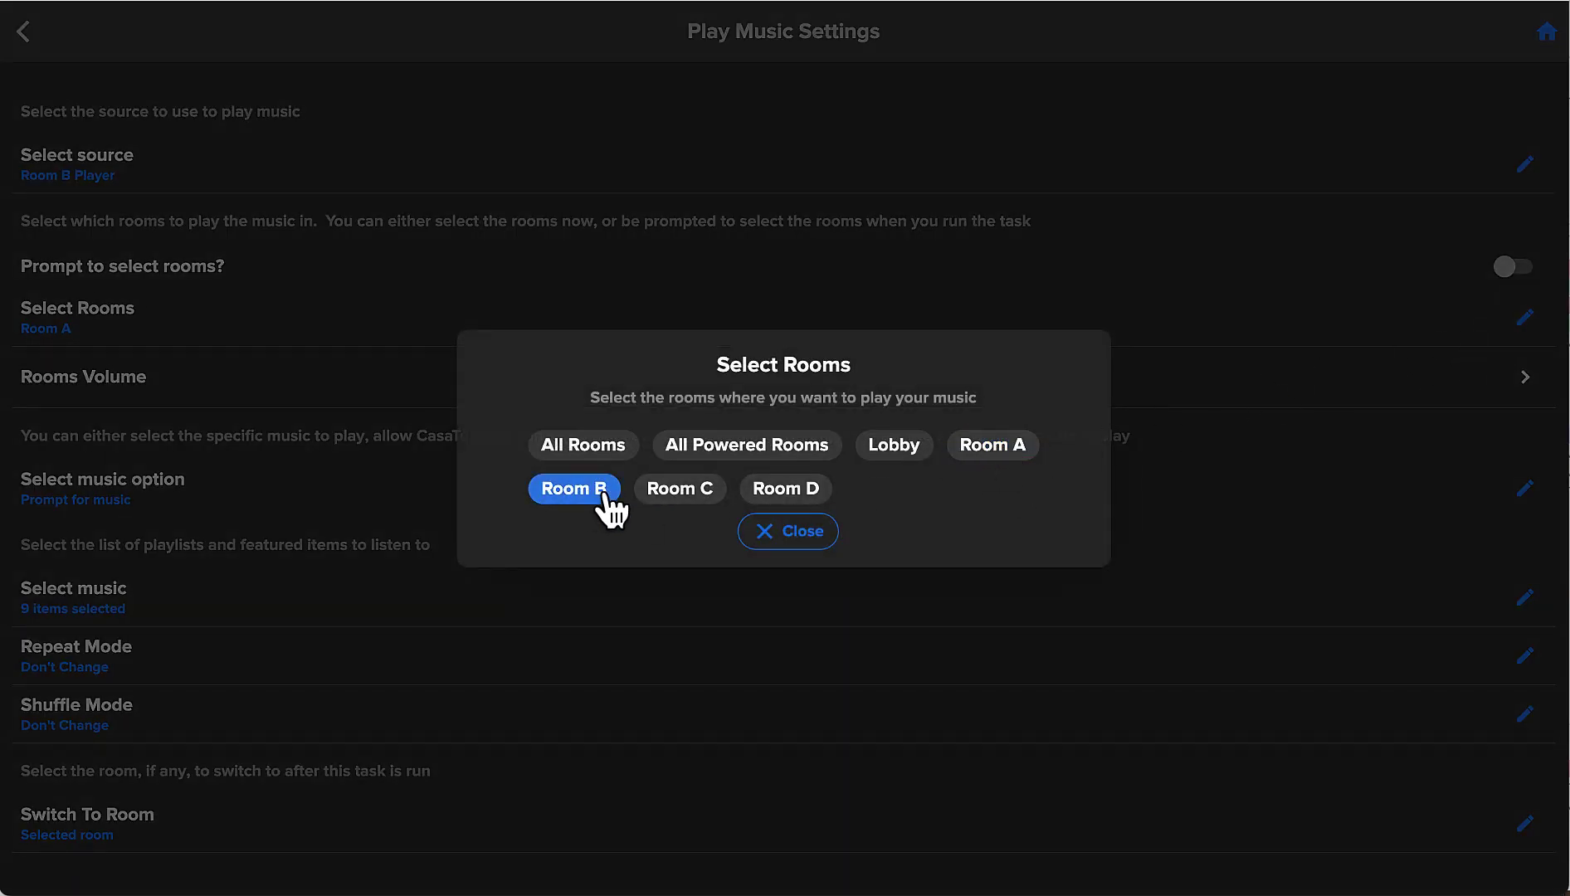
left_click(786, 532)
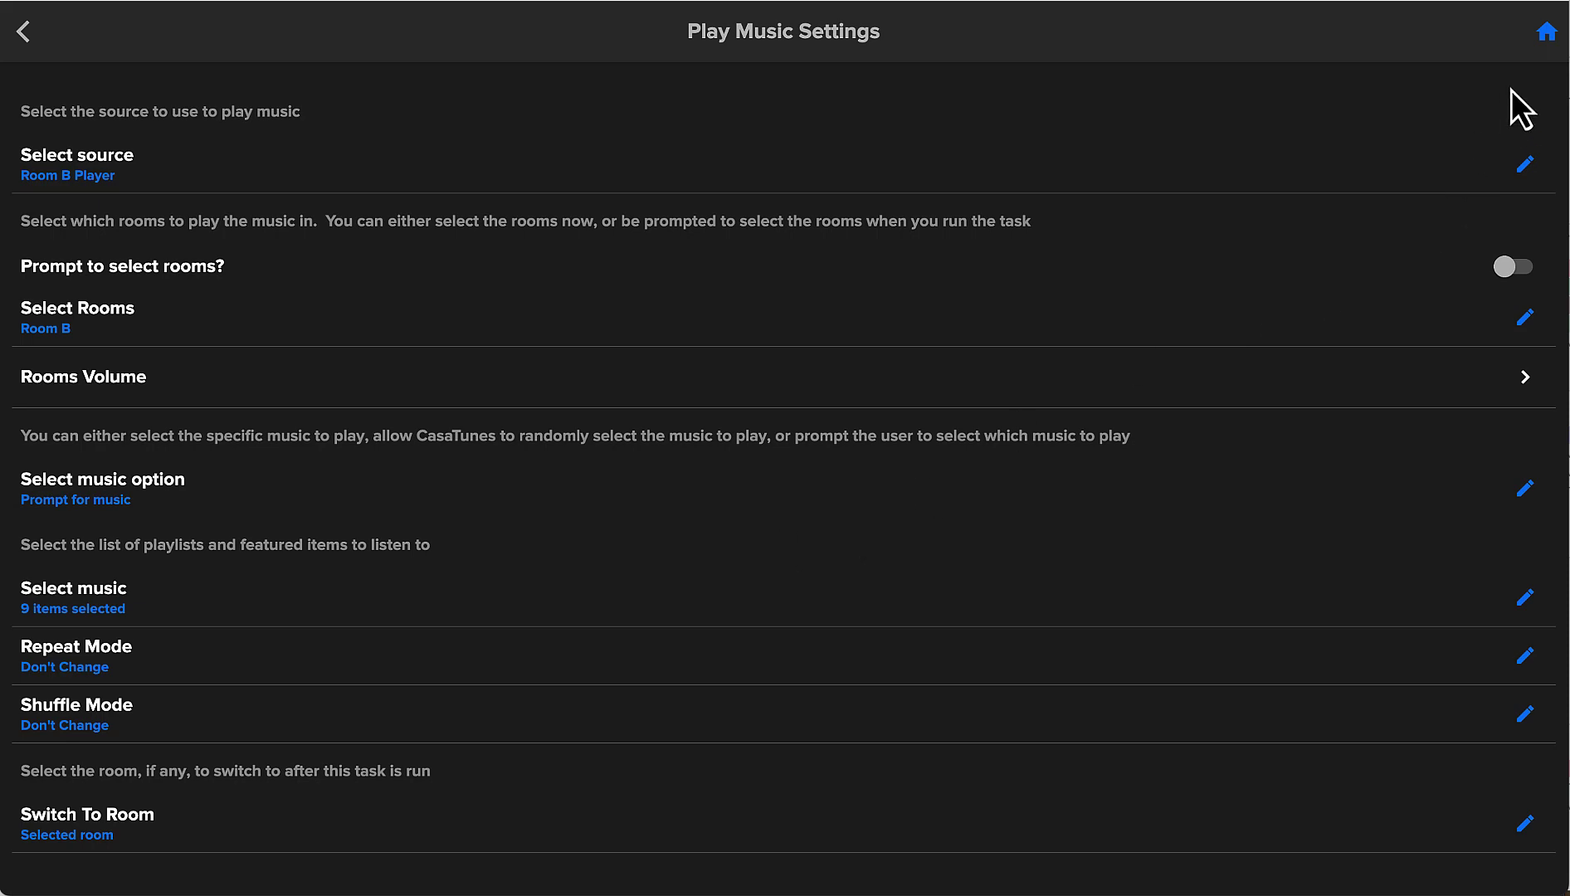
left_click(1545, 33)
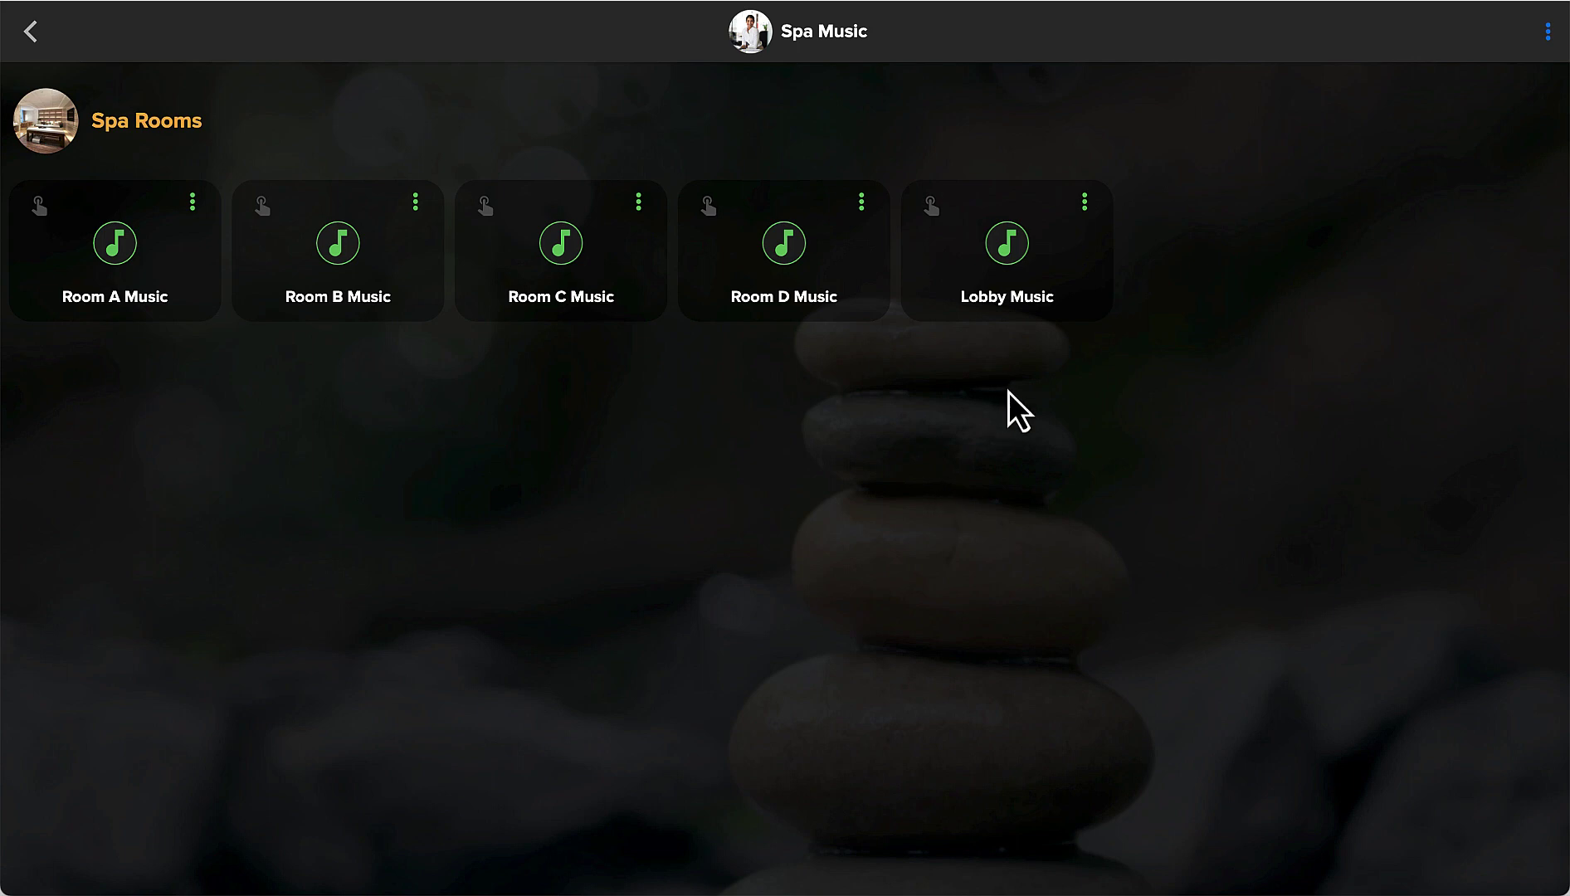
Reassign the Lobby Music task from the Spa Rooms category to the Lobby category.
left_click(1084, 207)
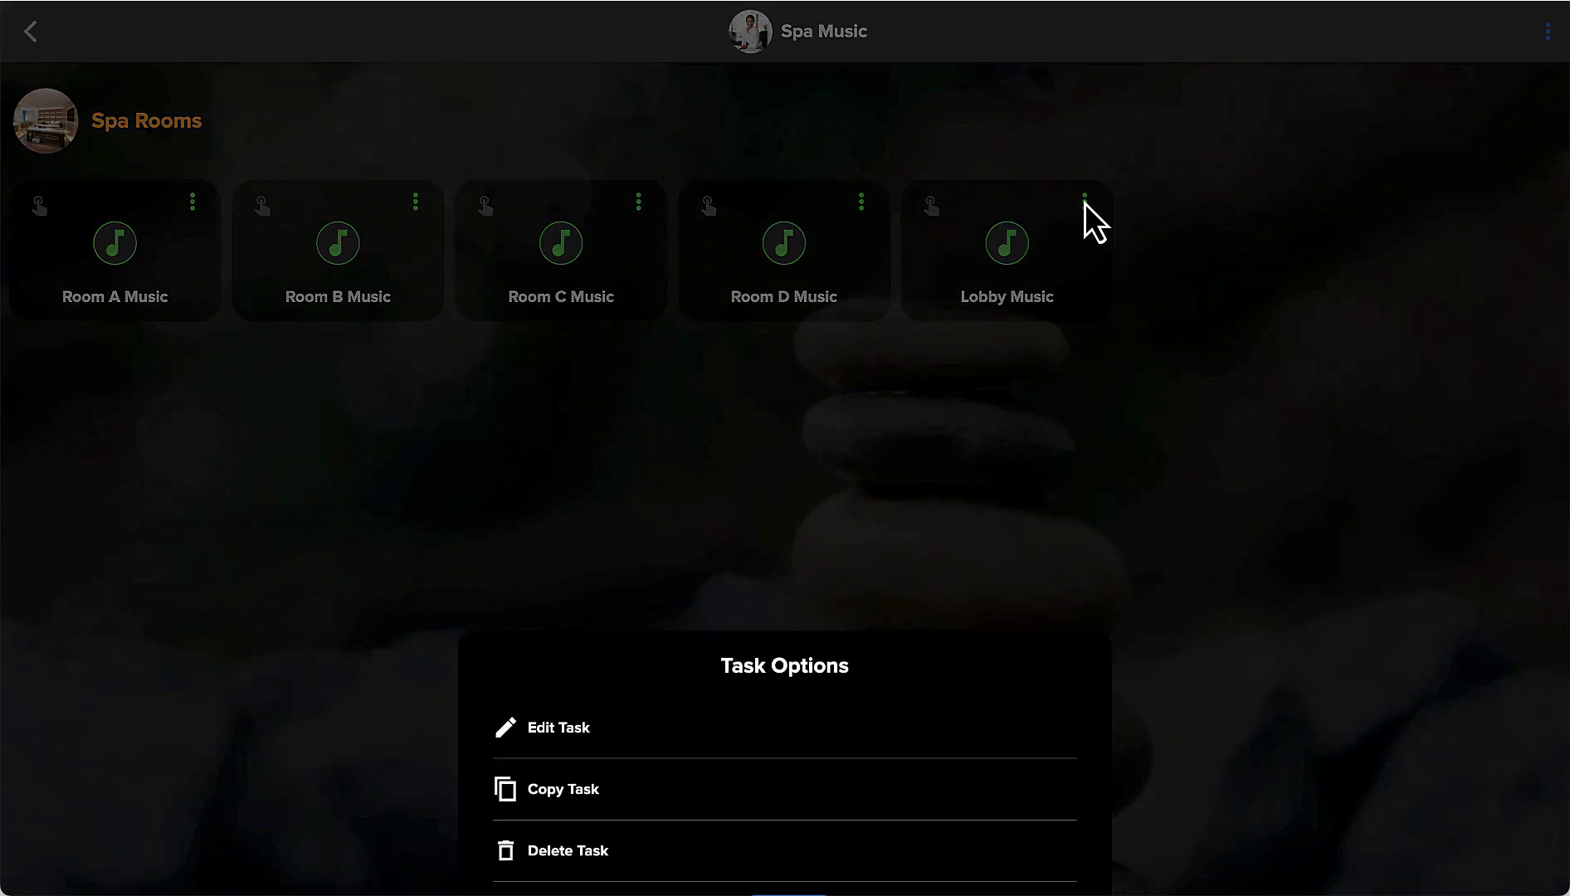
left_click(553, 659)
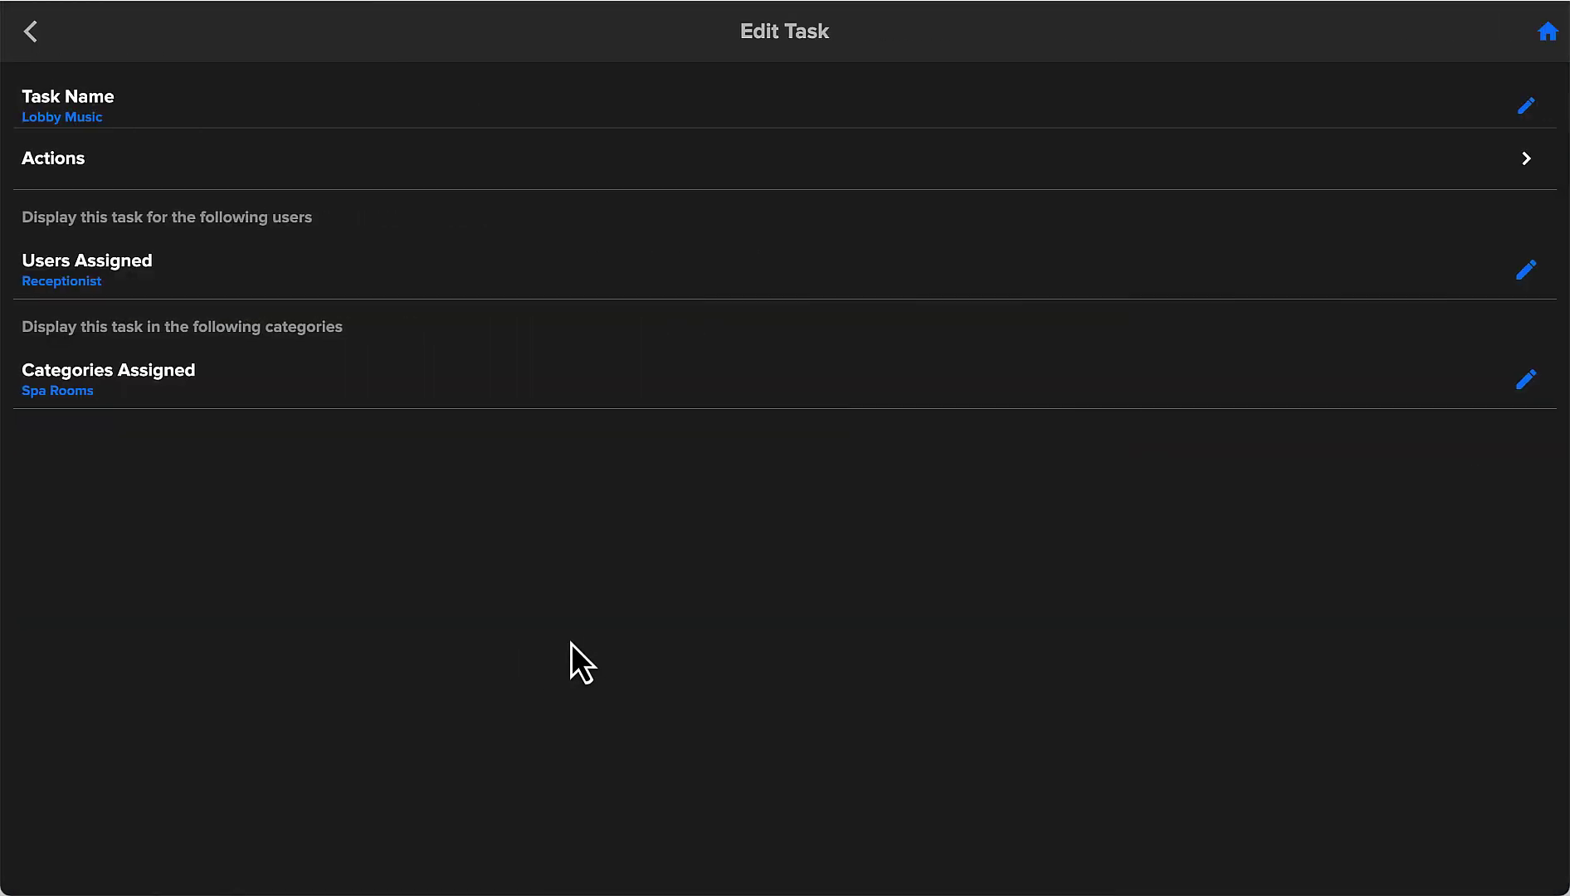
left_click(1524, 382)
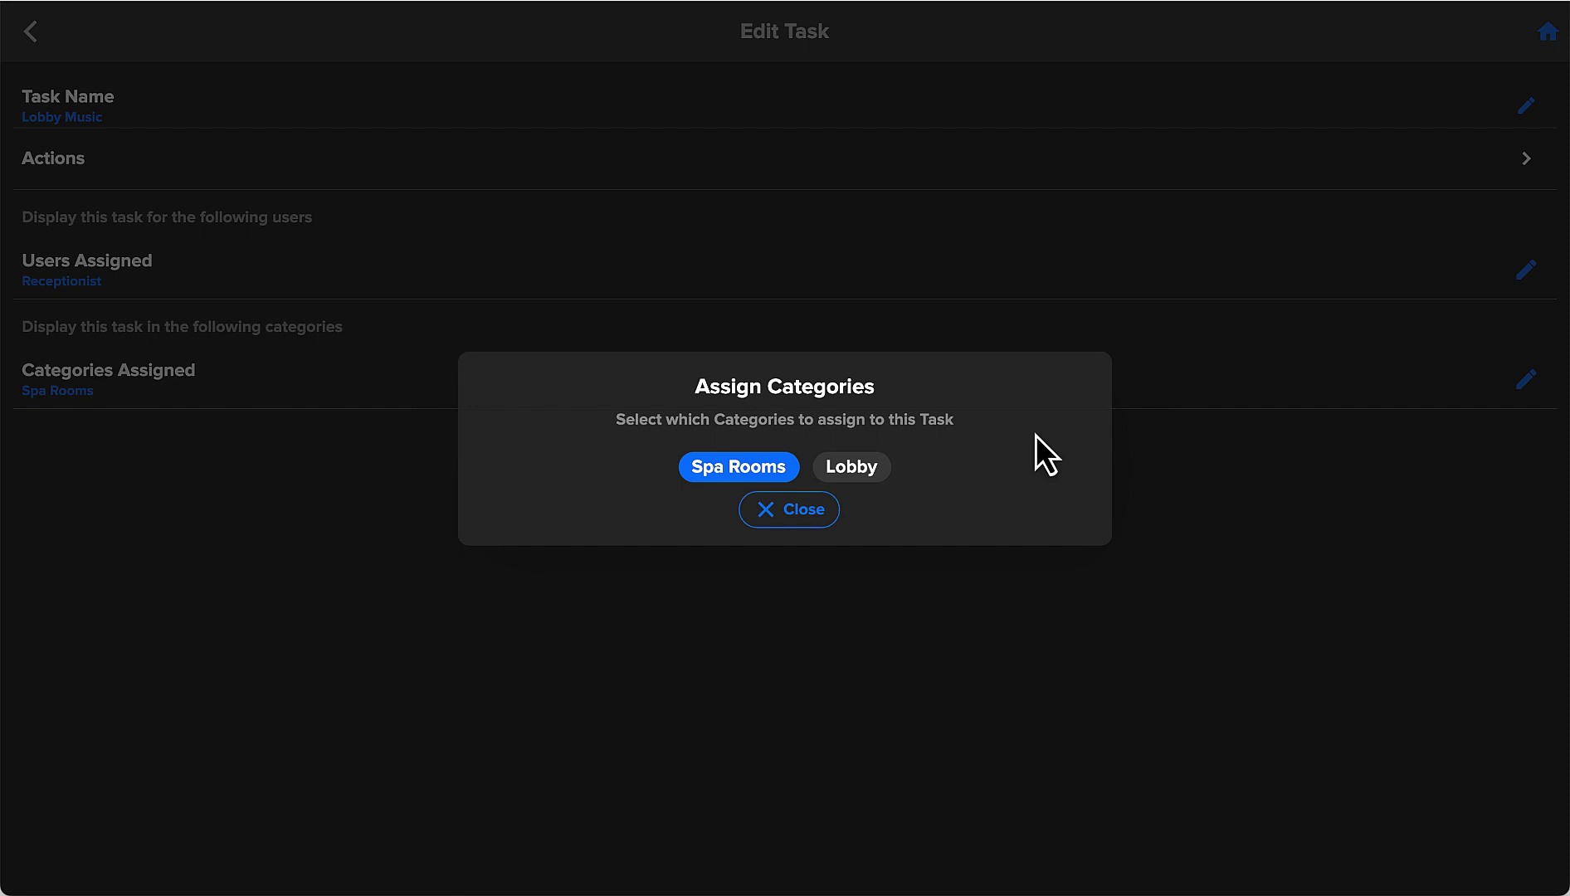
left_click(863, 477)
left_click(762, 471)
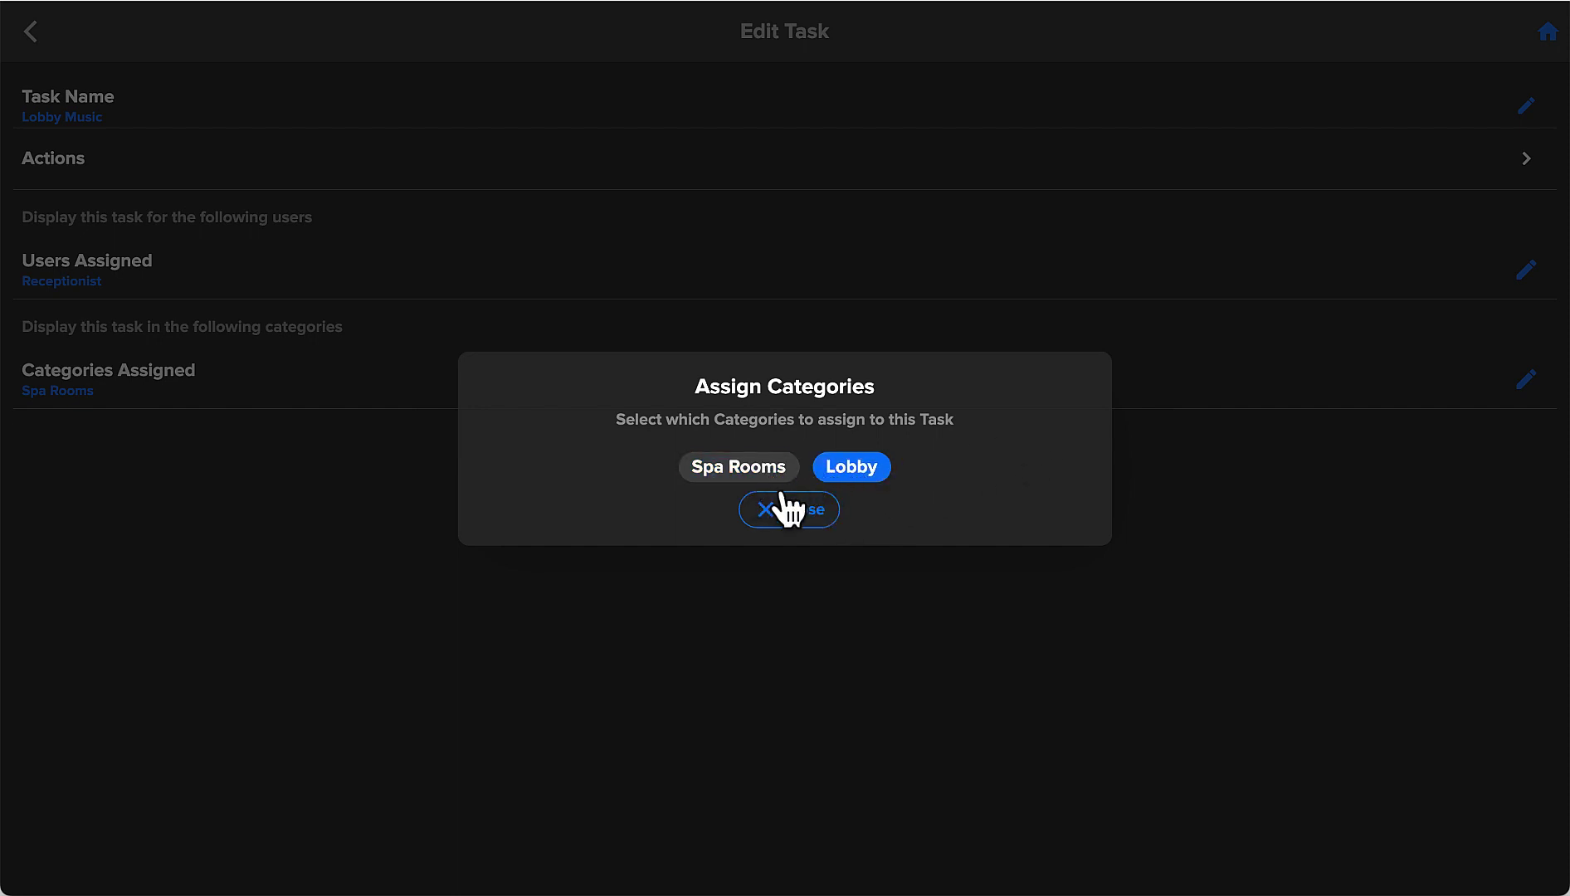
left_click(793, 512)
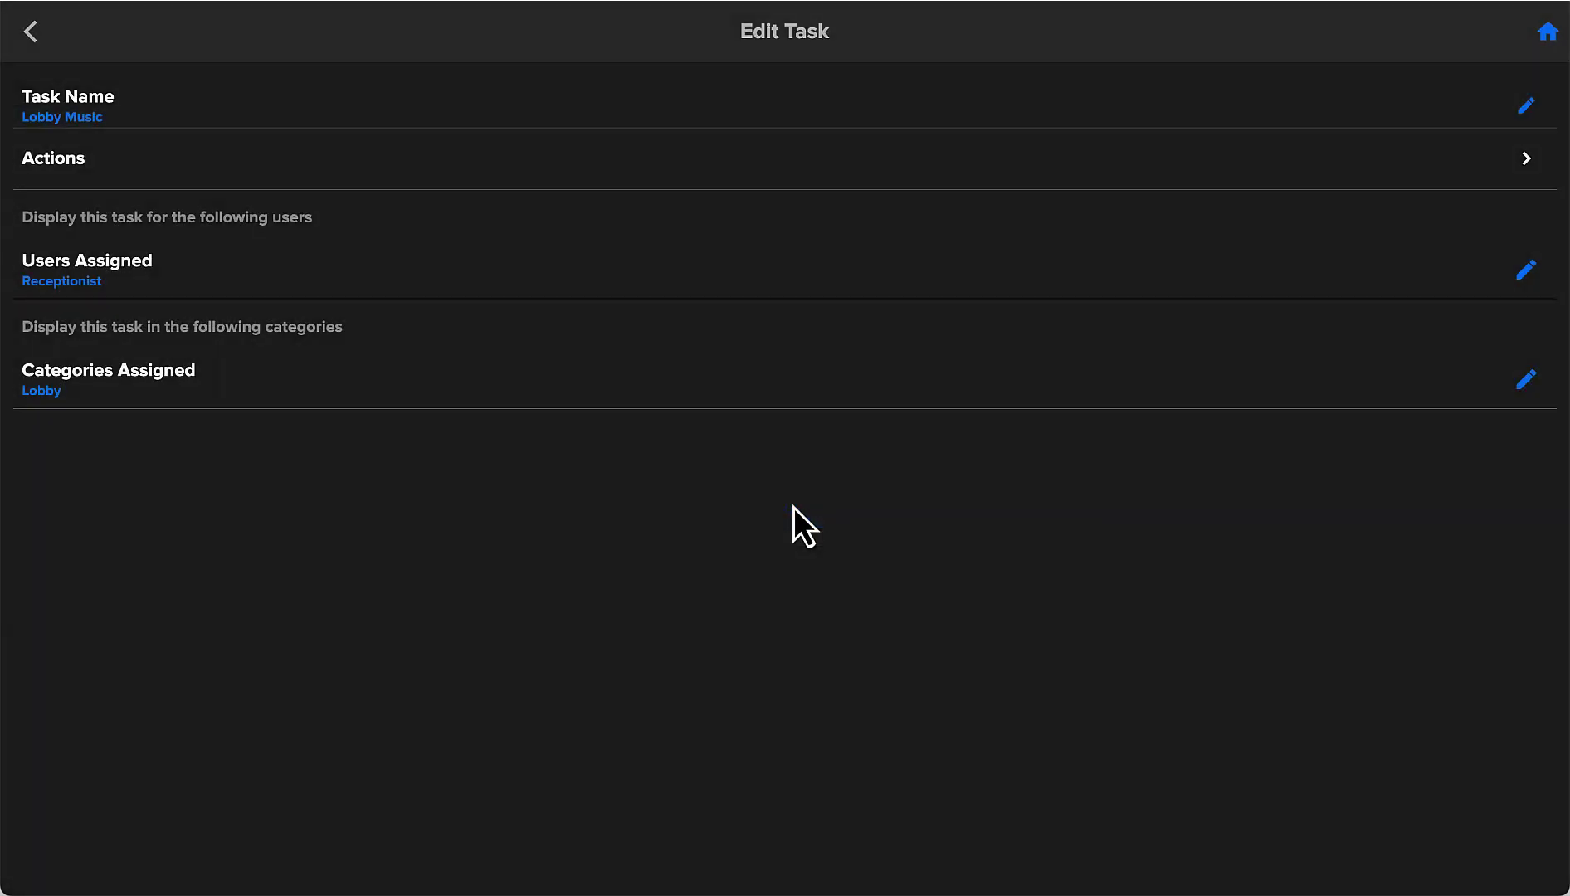
left_click(33, 42)
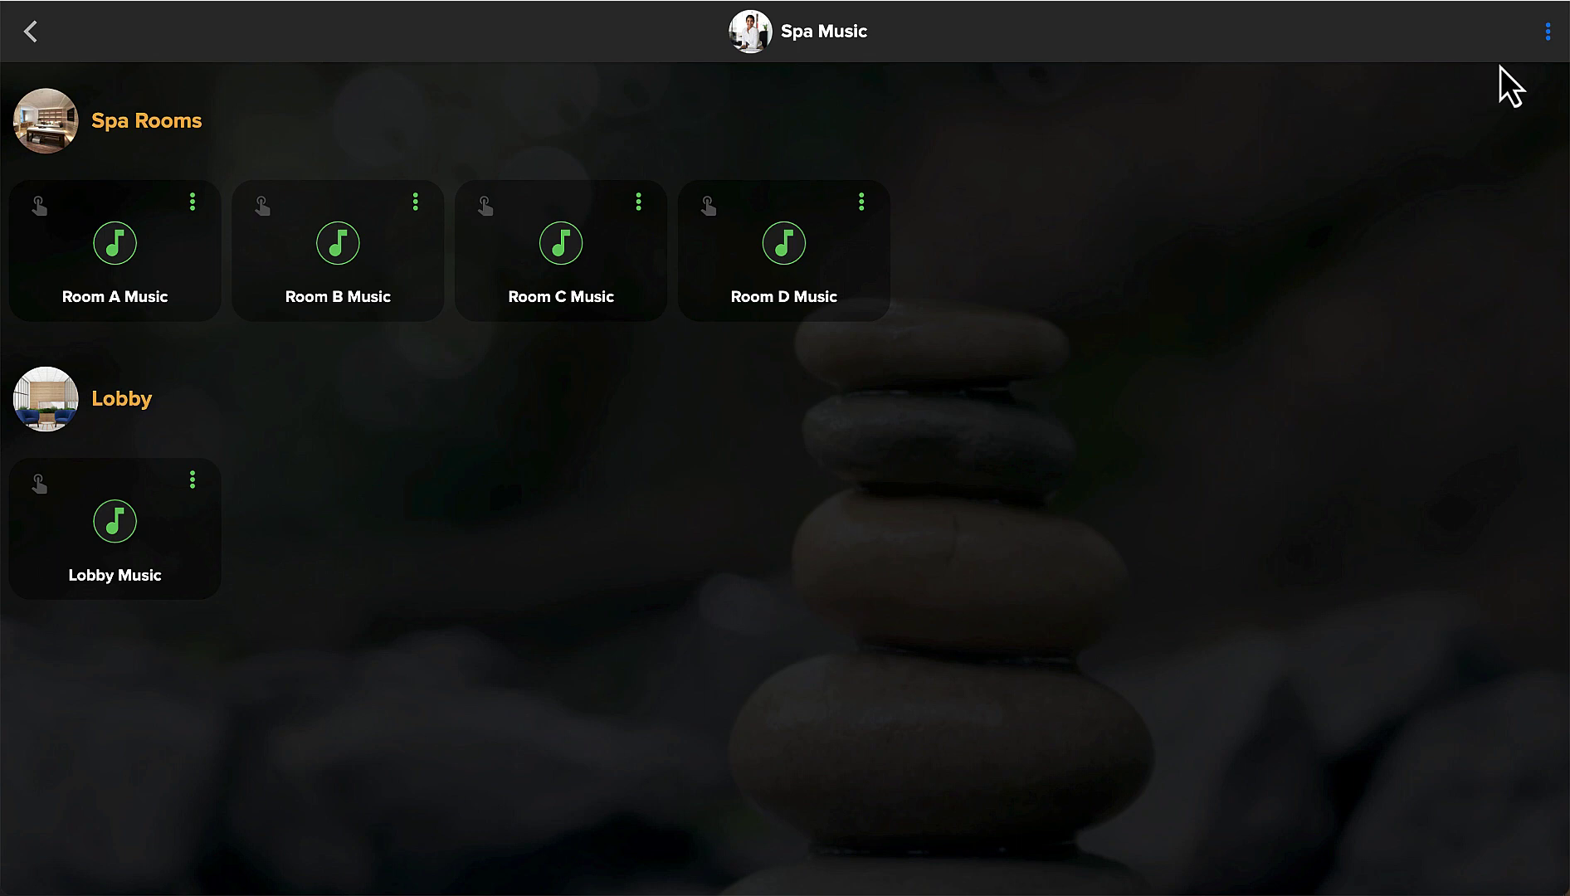
In Edit Categories, drag the Lobby category above Spa Rooms.
left_click(1549, 33)
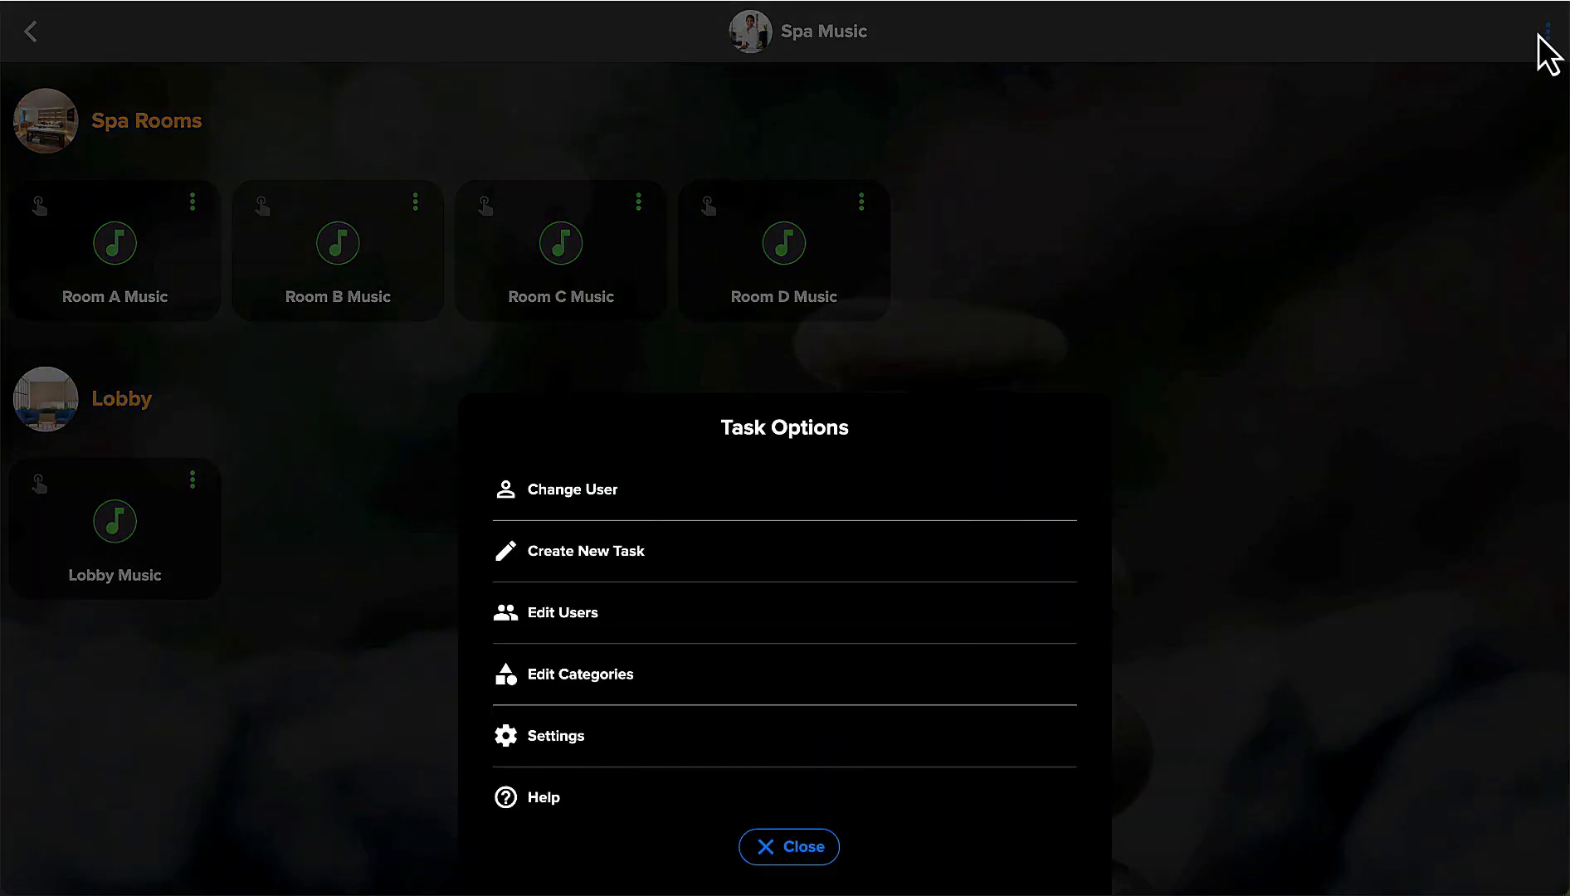
left_click(573, 678)
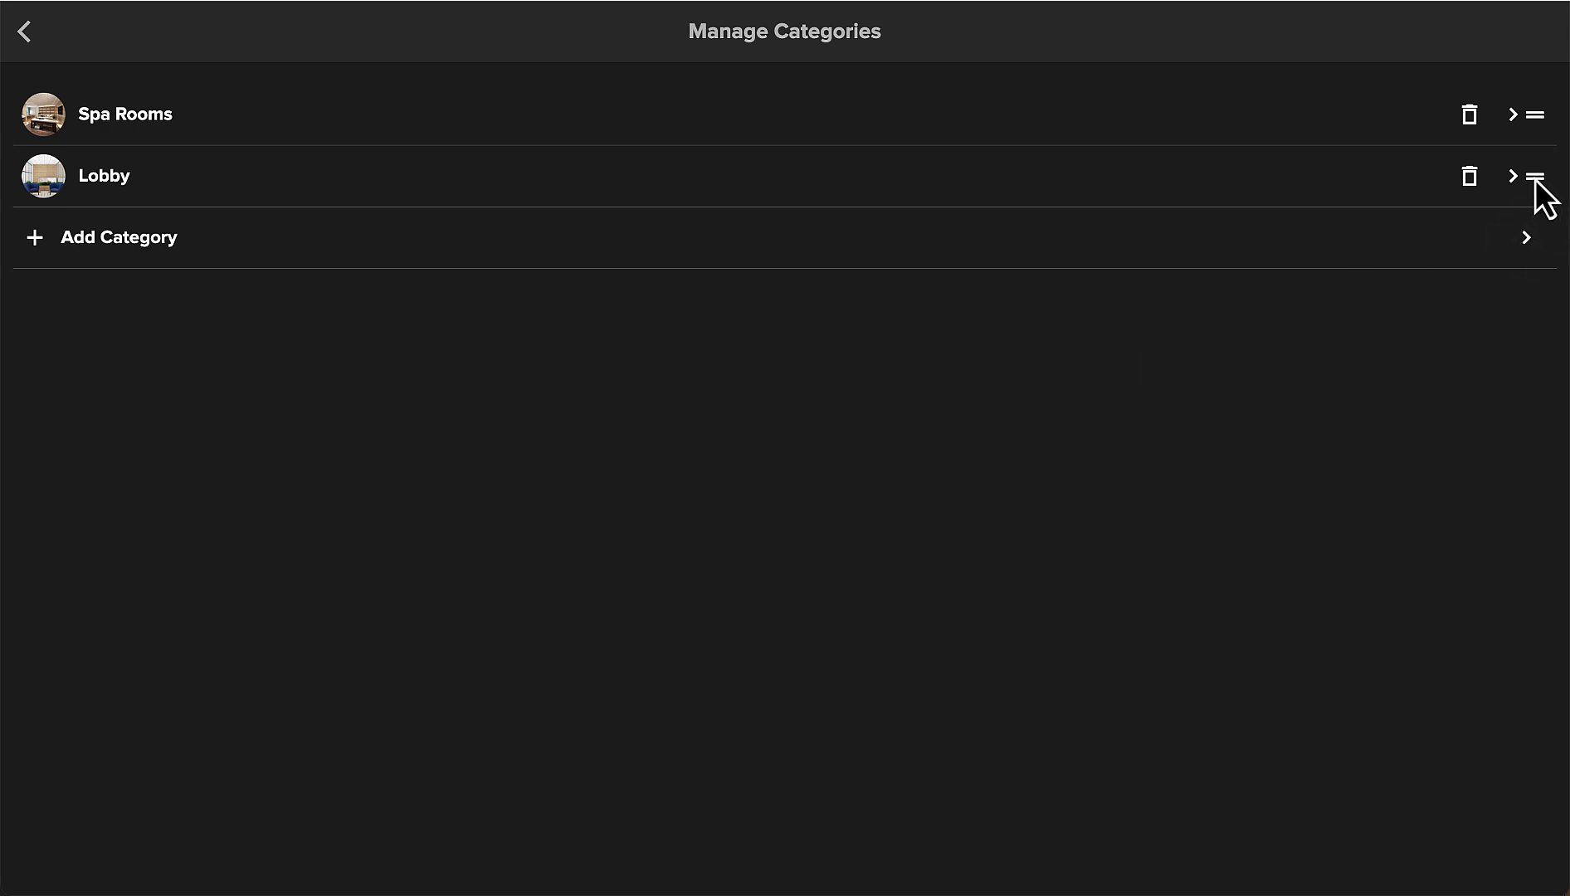
left_click_drag(1536, 179, 1533, 117)
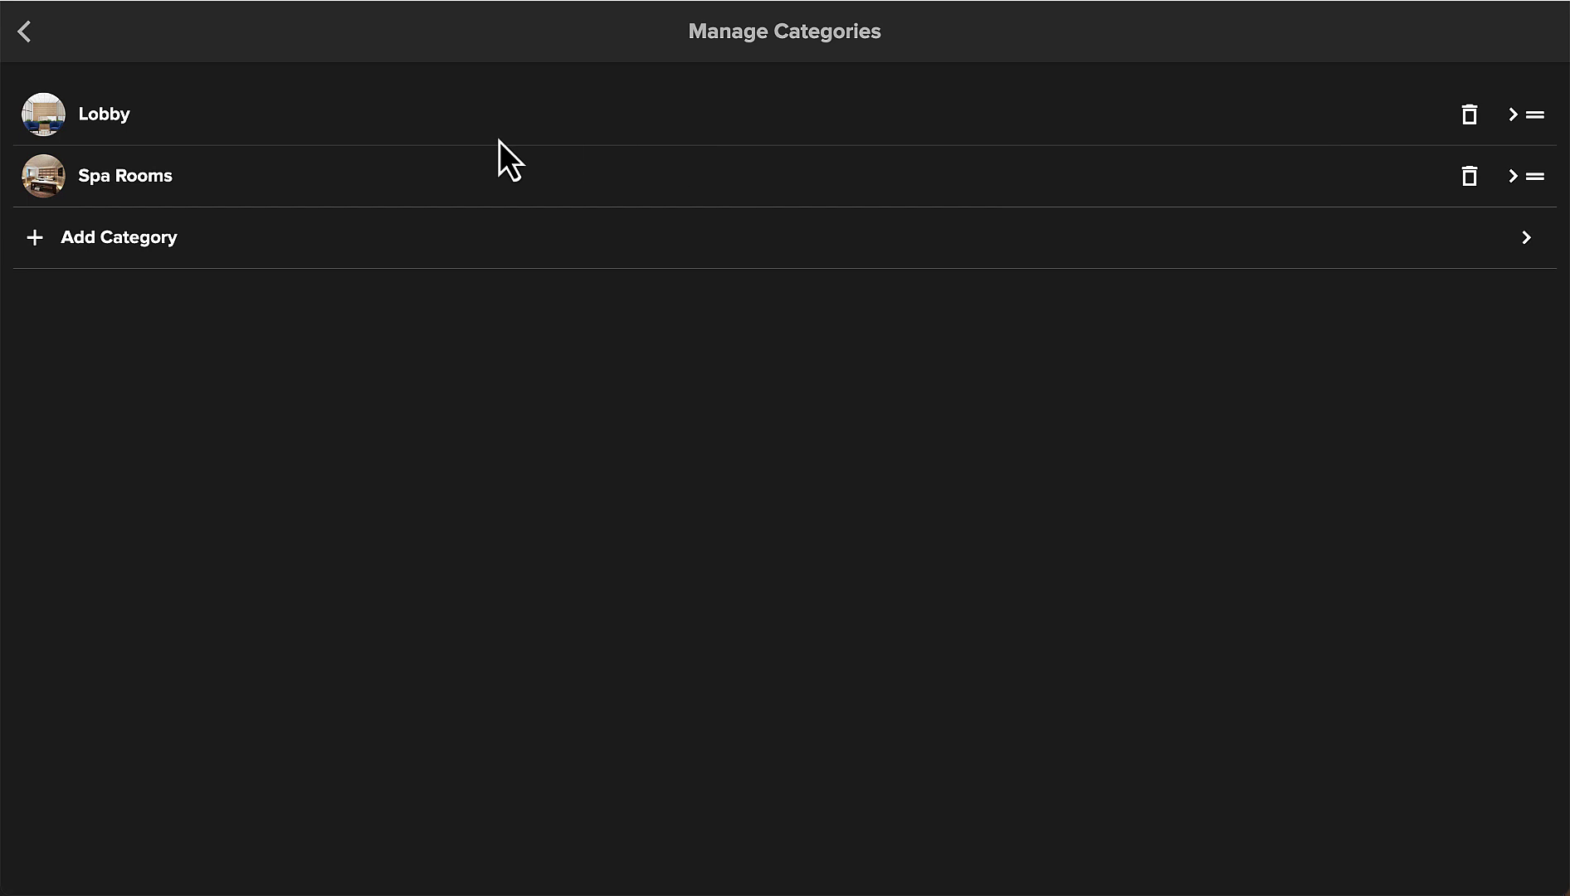
left_click(25, 33)
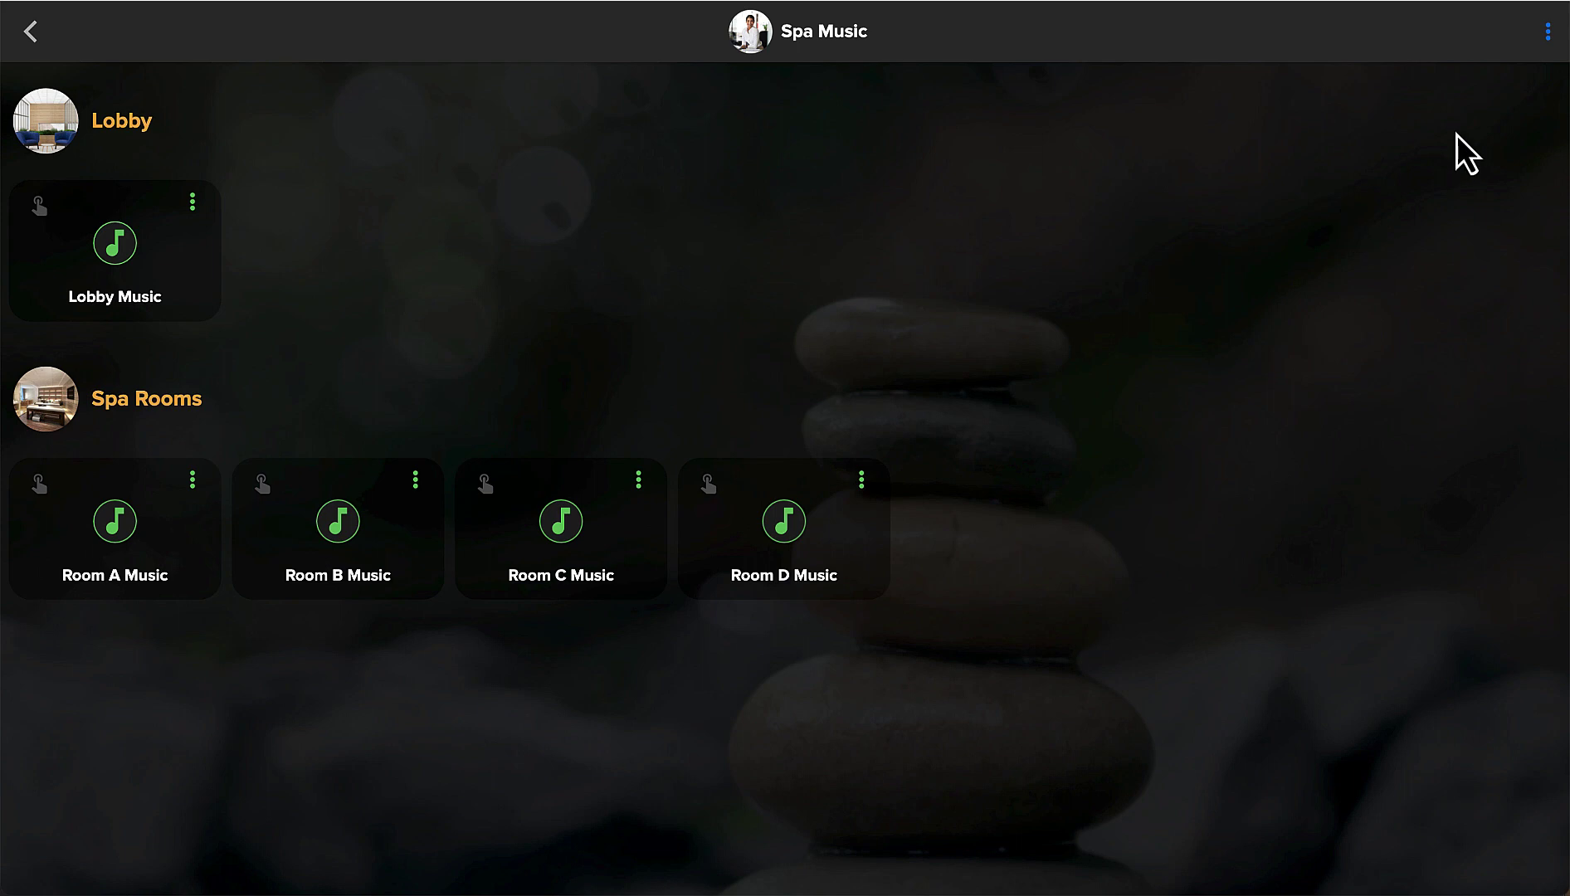
Add user 'Therapist A' and set the face-massage photo as their picture.
left_click(1548, 34)
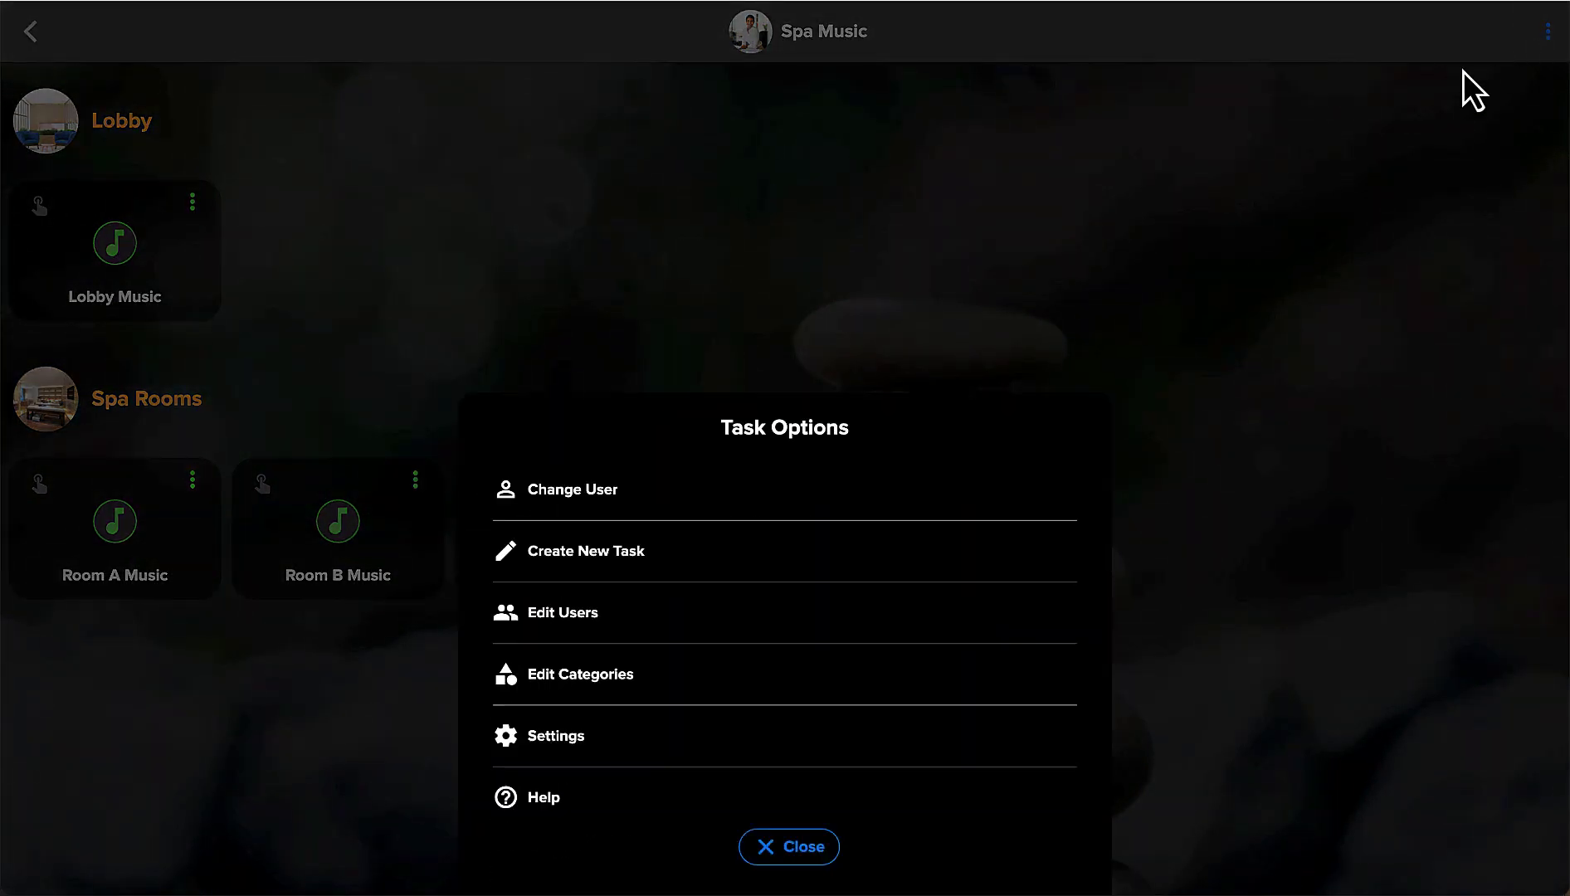
left_click(539, 618)
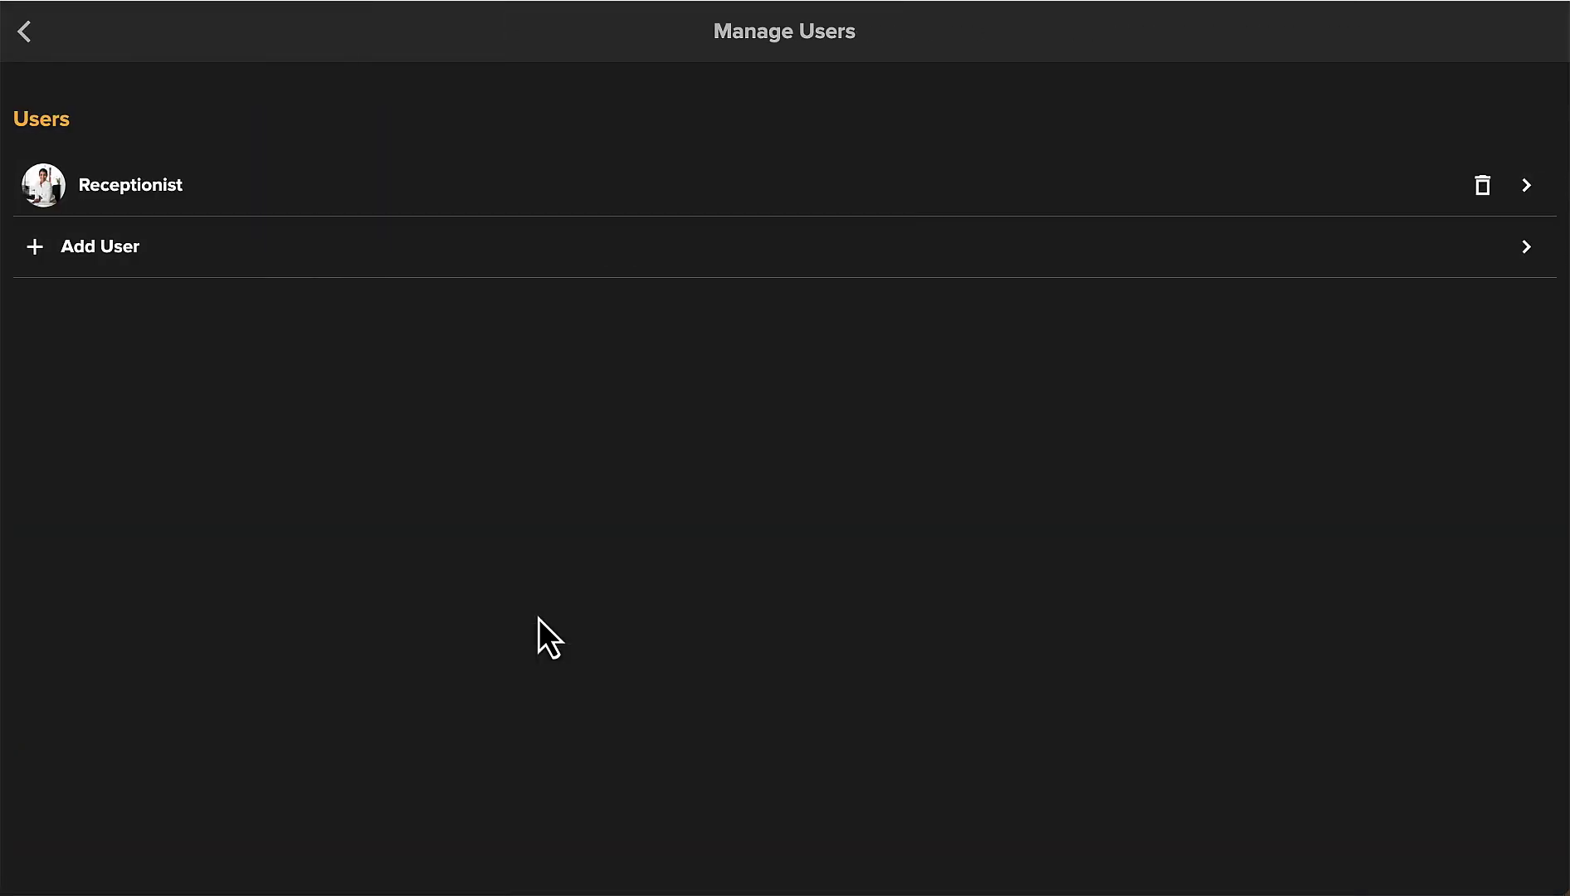
left_click(87, 249)
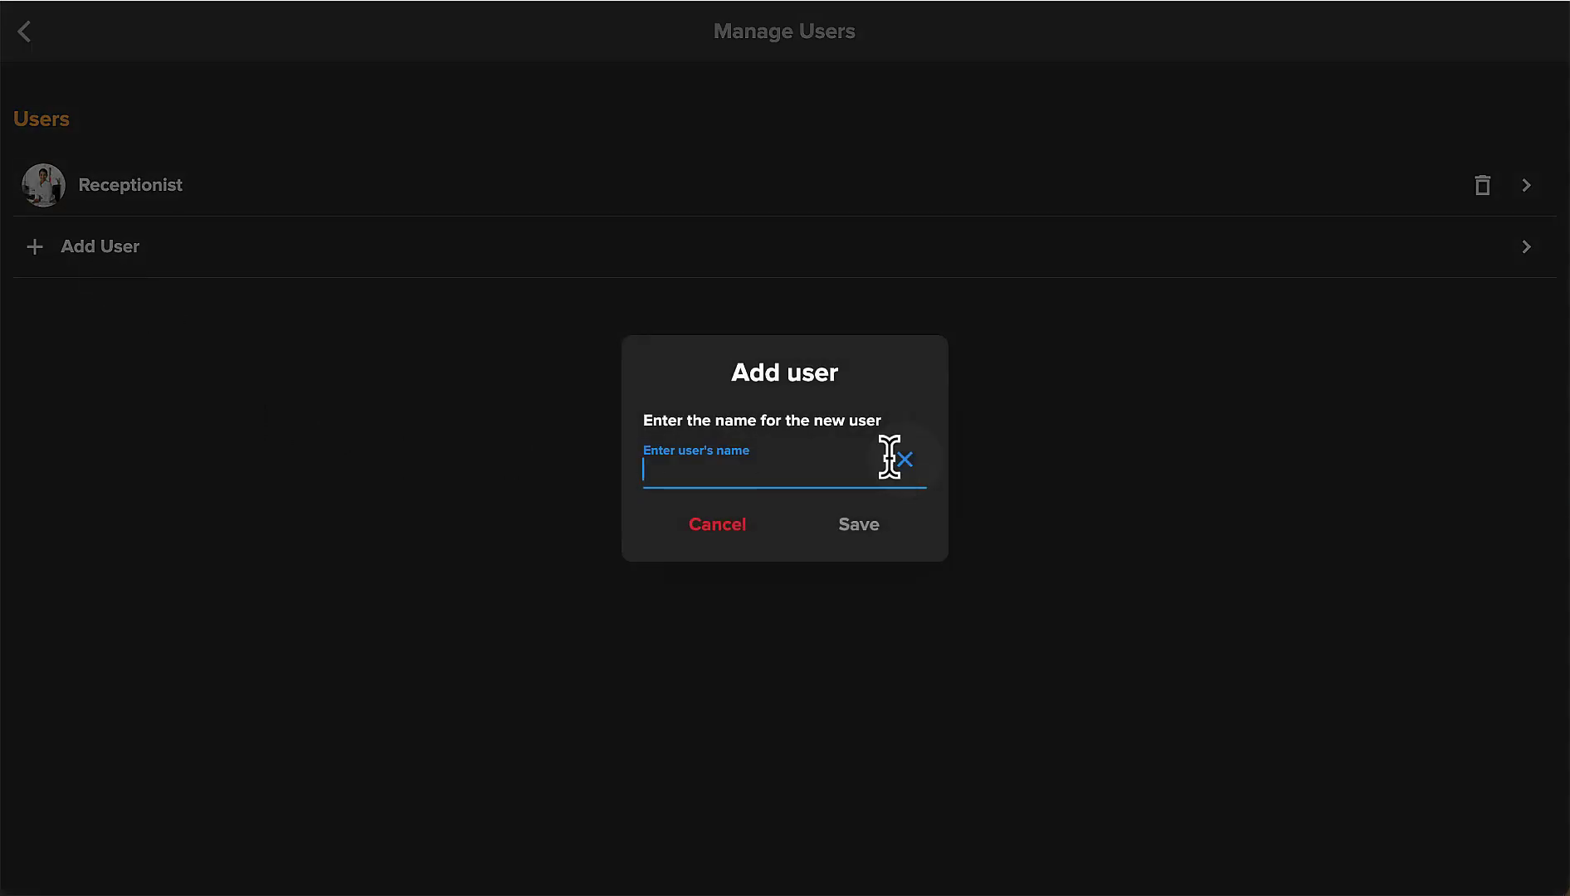
type("Therapist A")
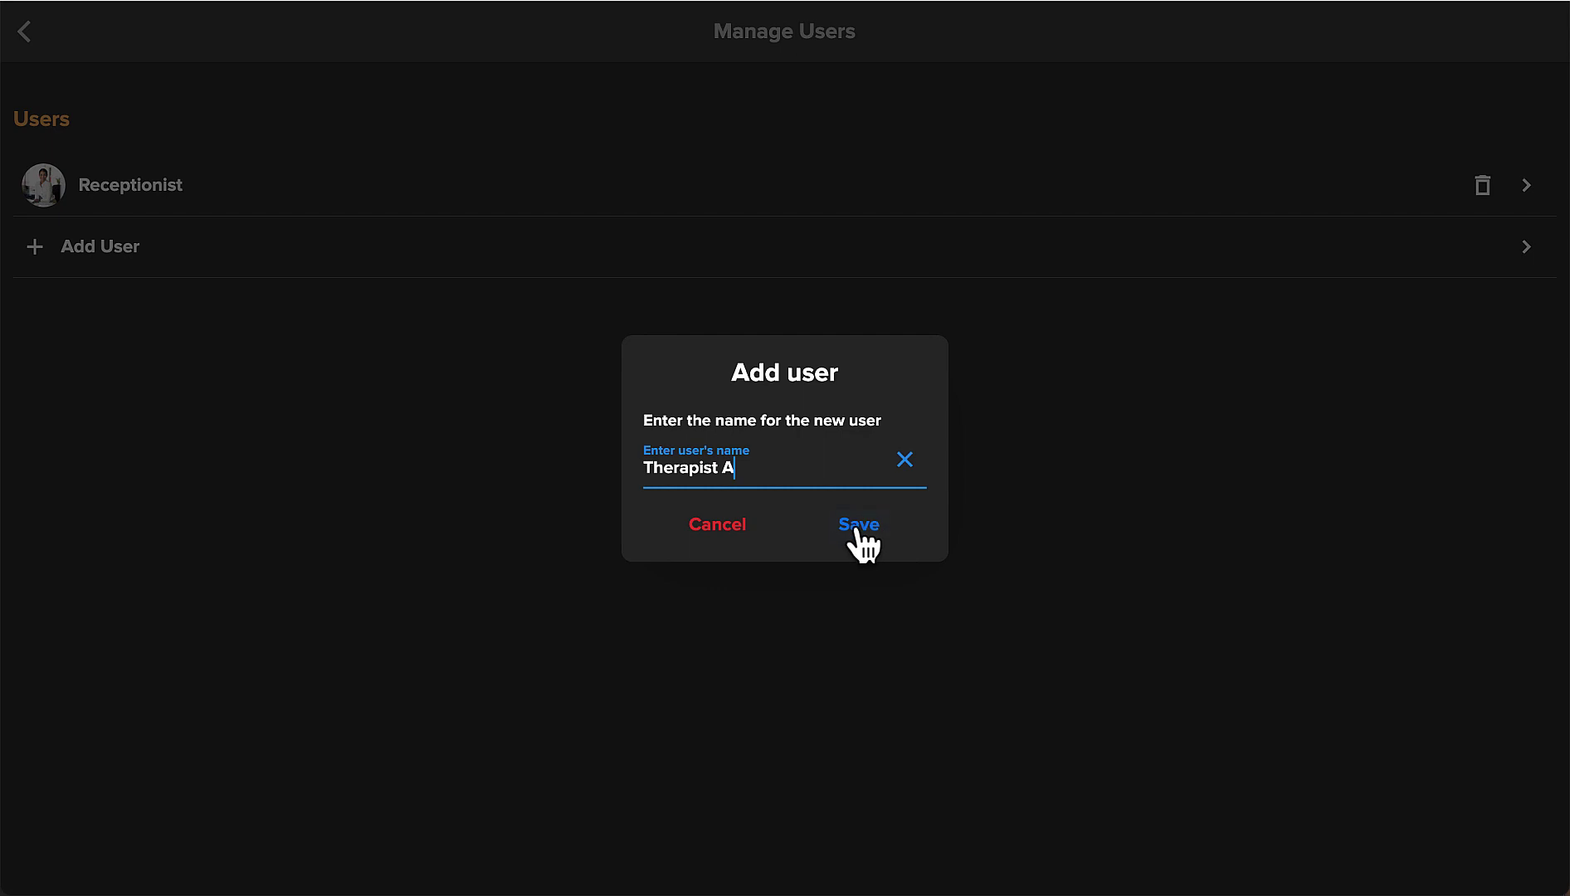
left_click(855, 528)
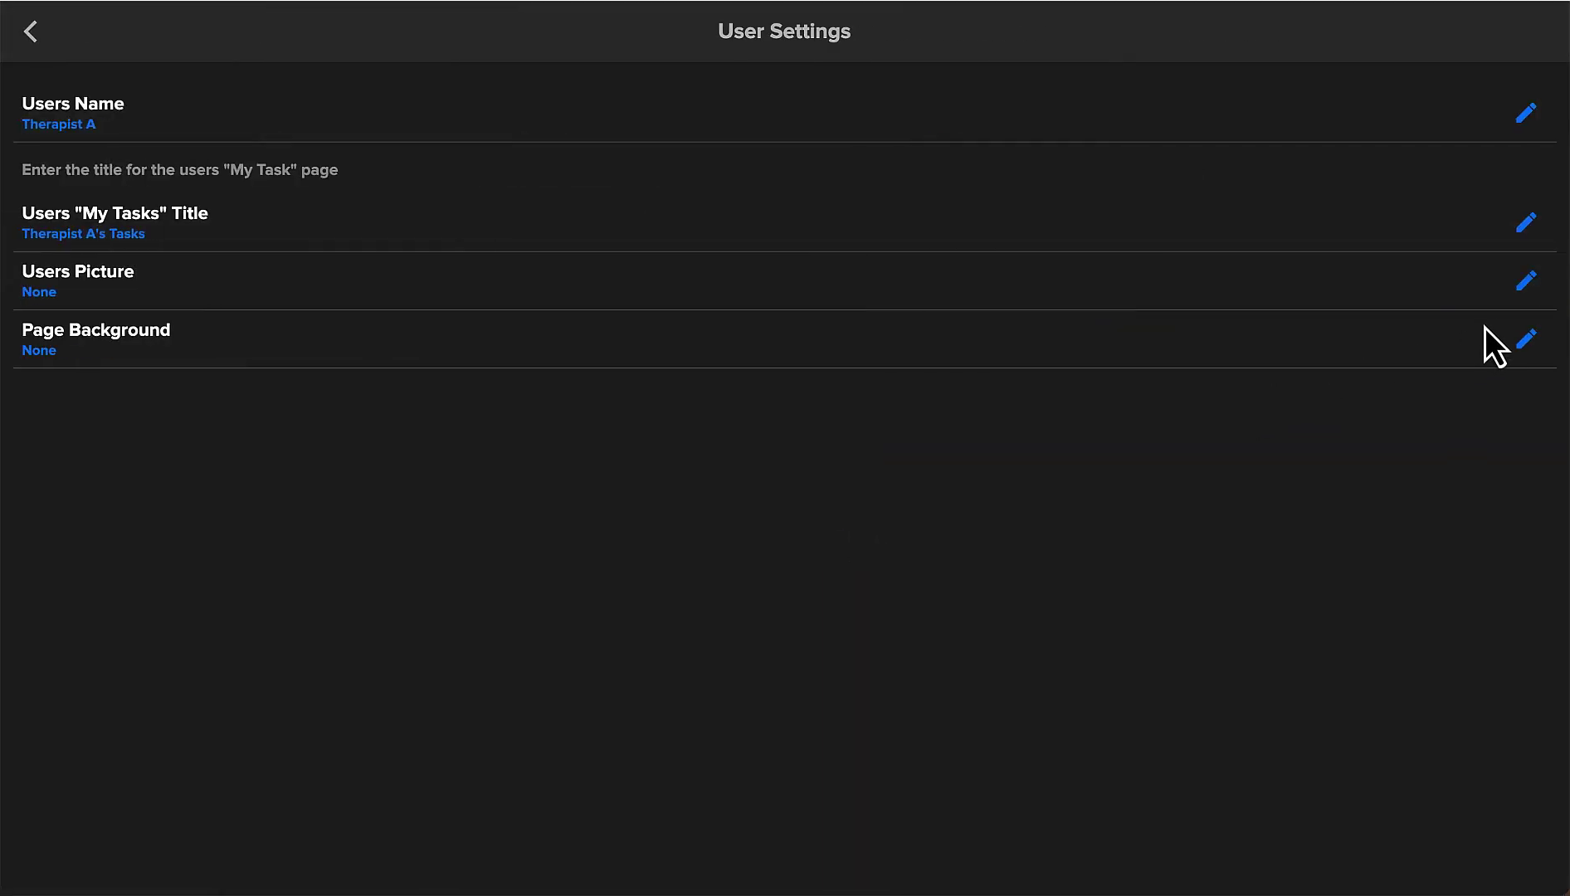
left_click(1527, 282)
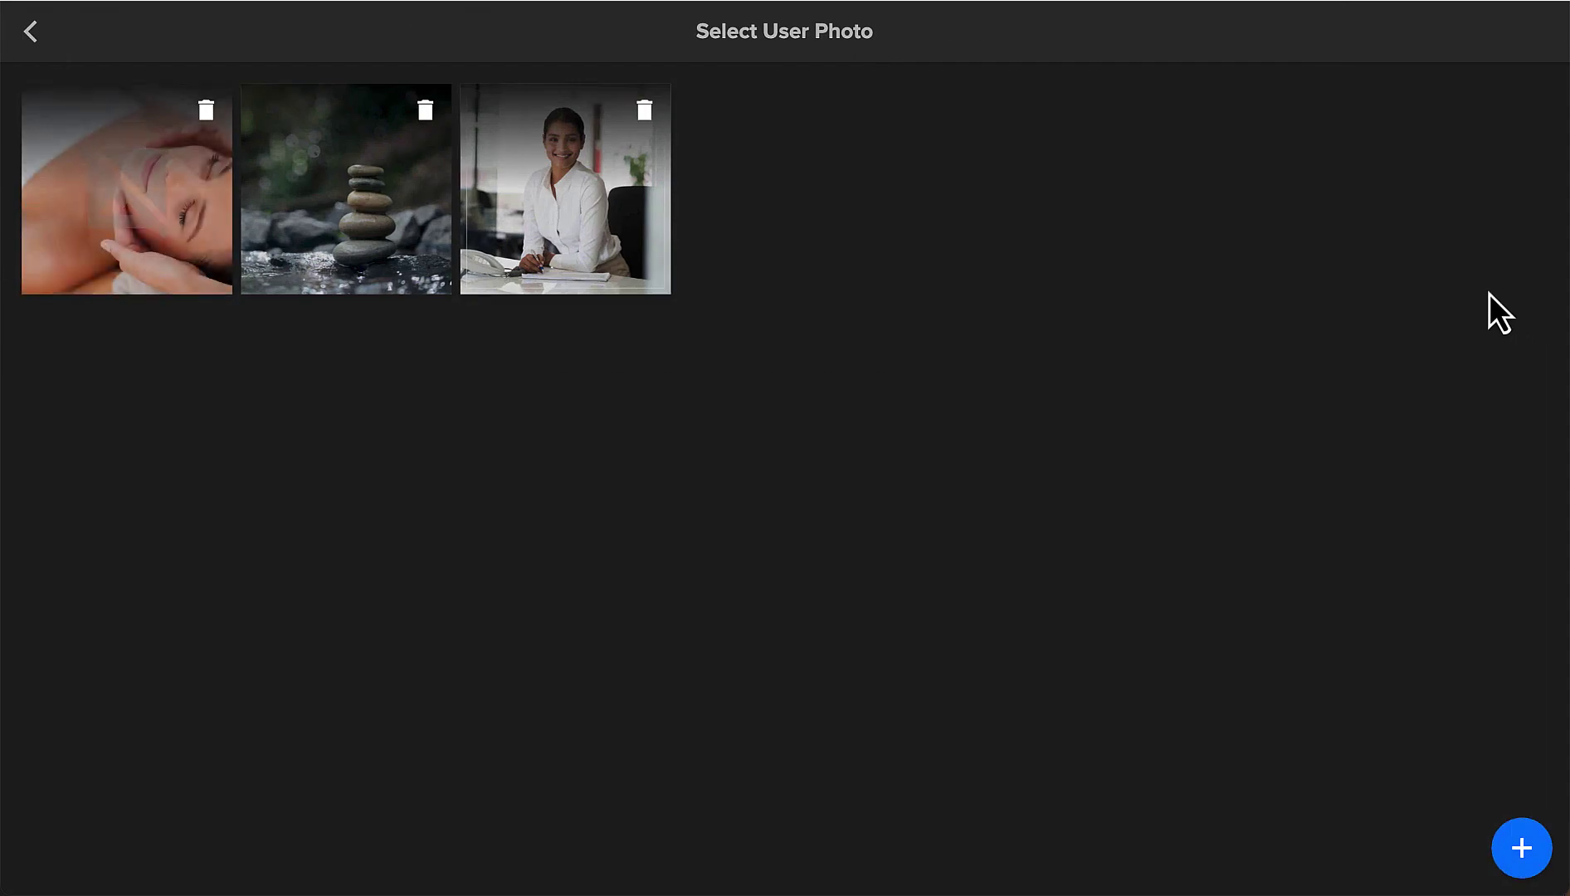
left_click(175, 208)
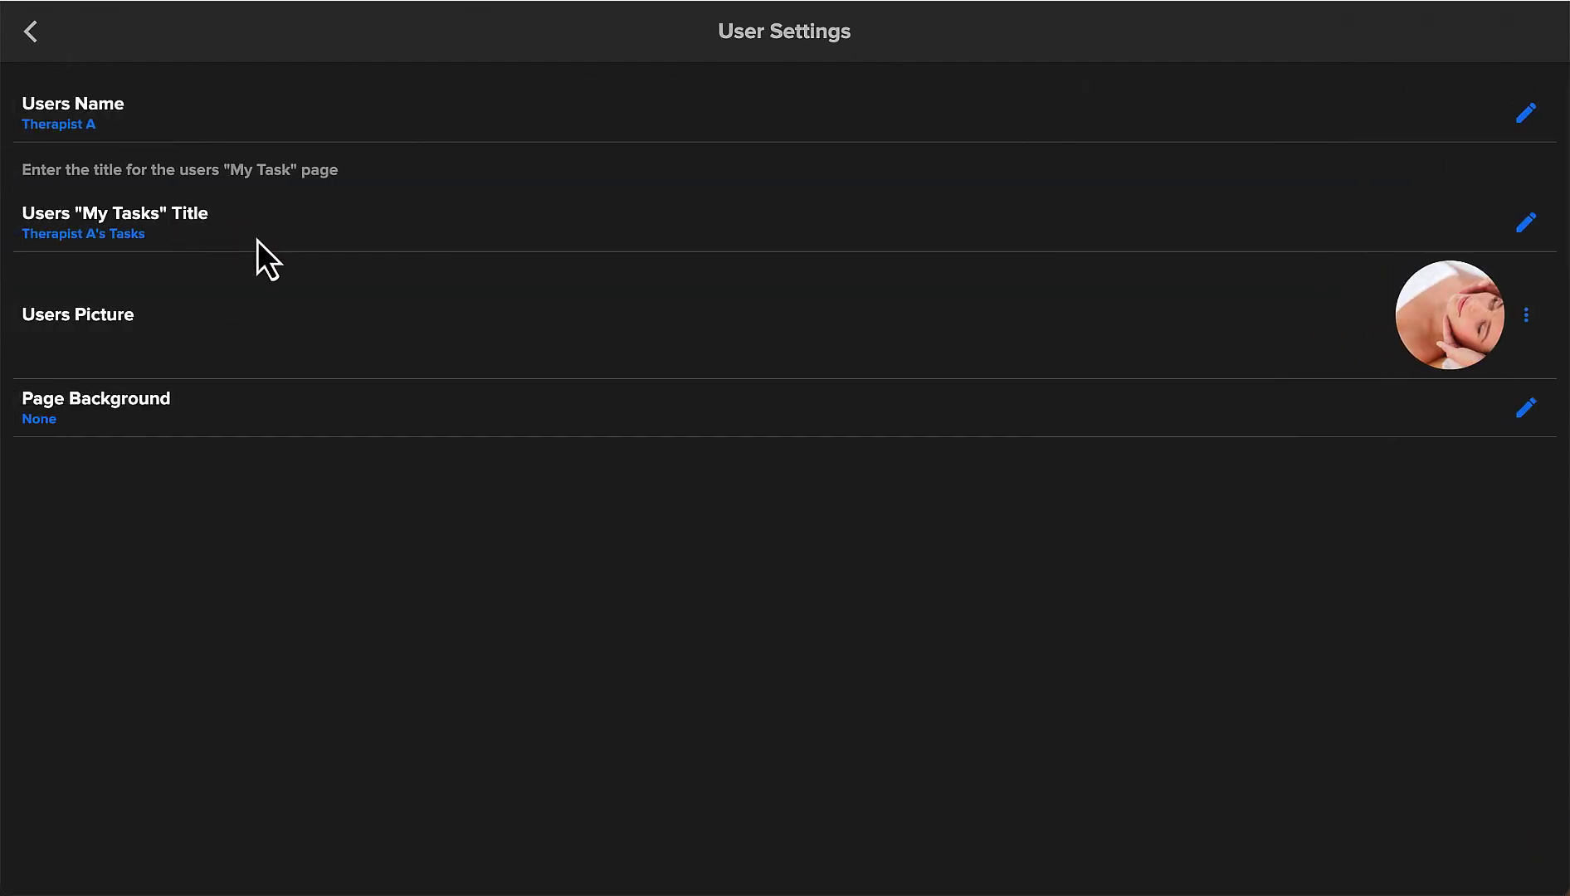
Give Therapist A the stacked-stones page background with a Black 75% mask.
left_click(1526, 411)
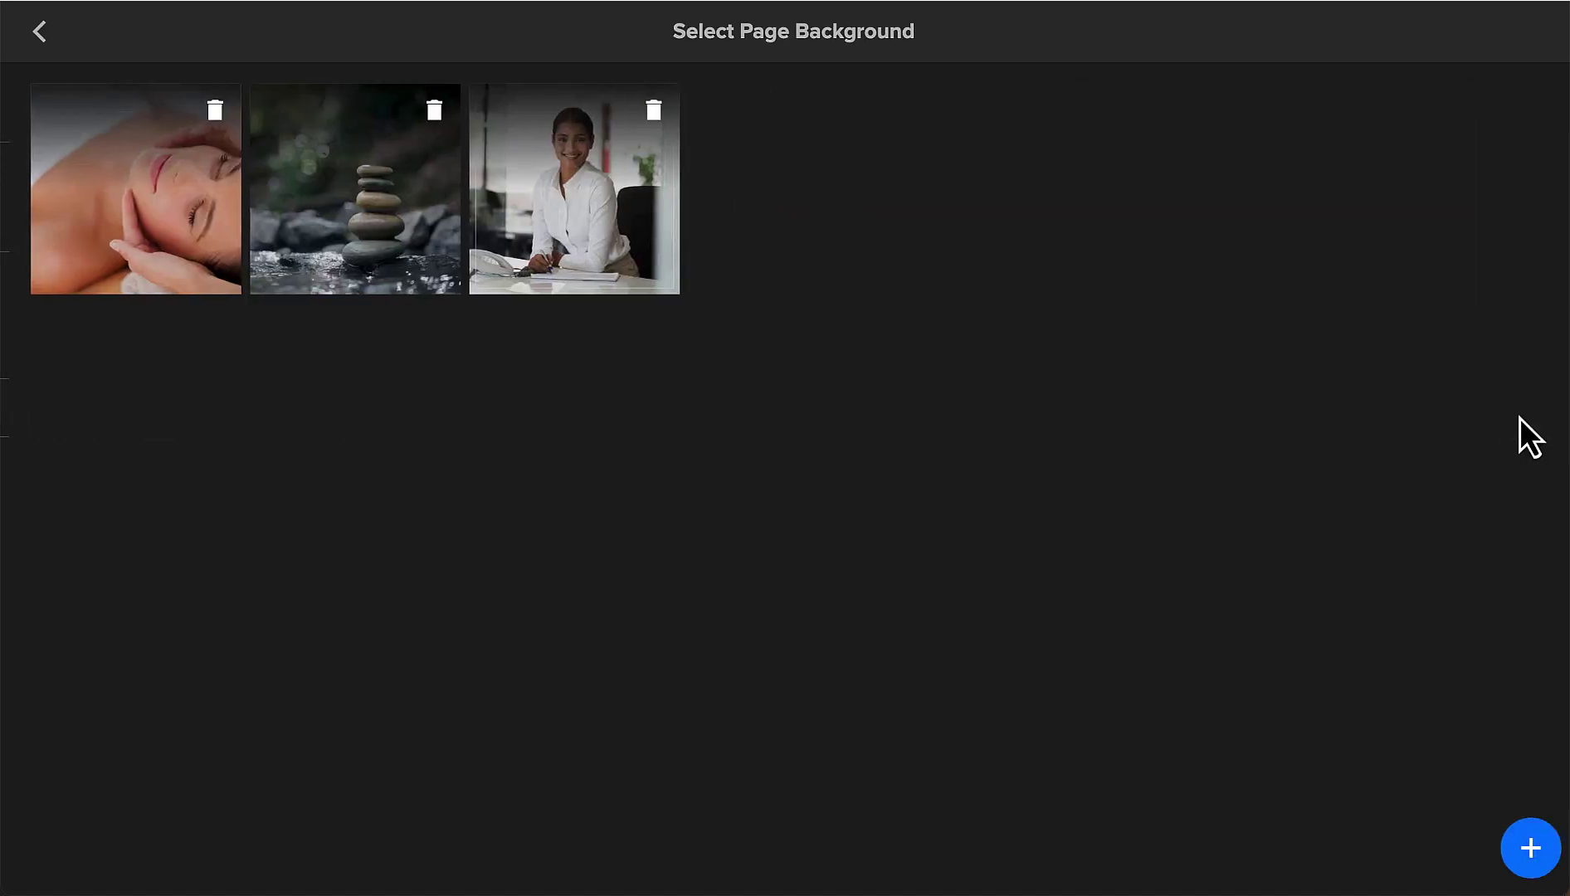
left_click(383, 226)
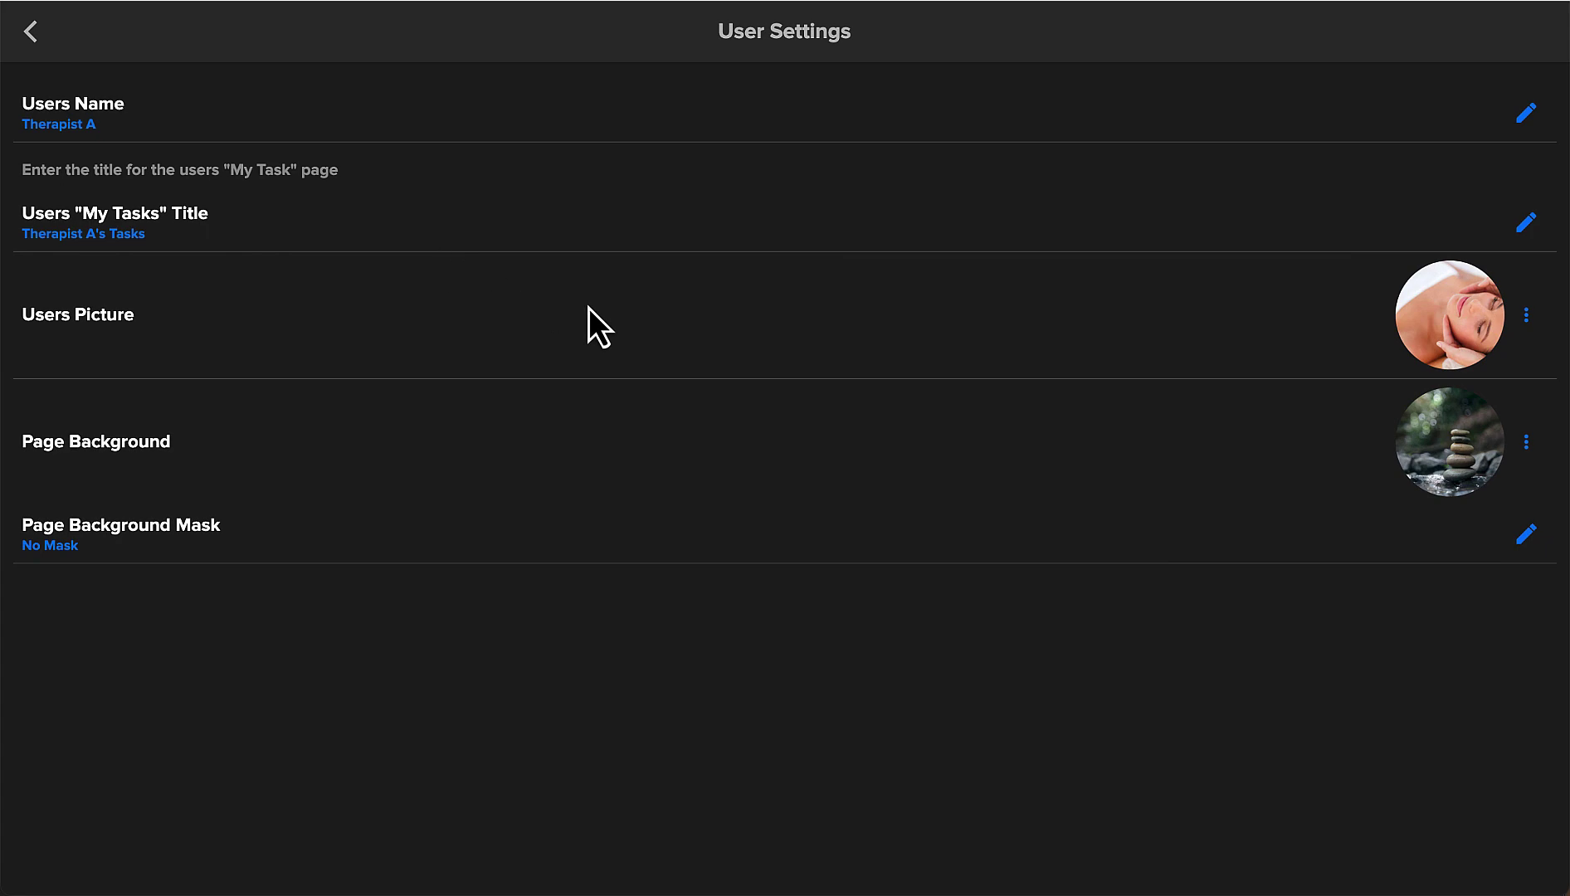
left_click(1525, 534)
left_click(660, 452)
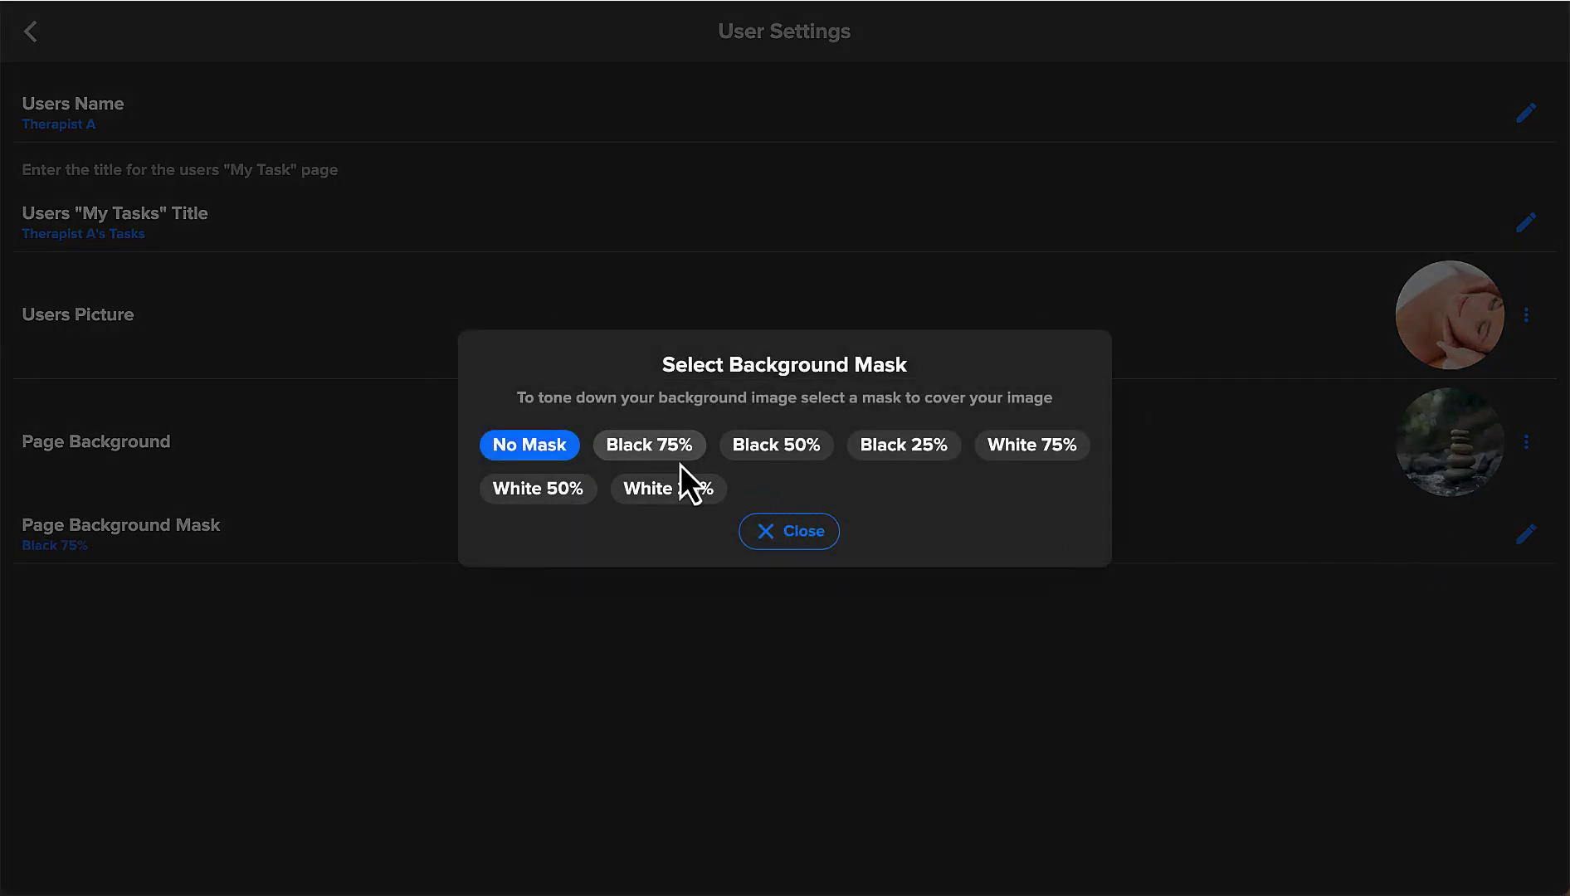
left_click(677, 456)
left_click(805, 541)
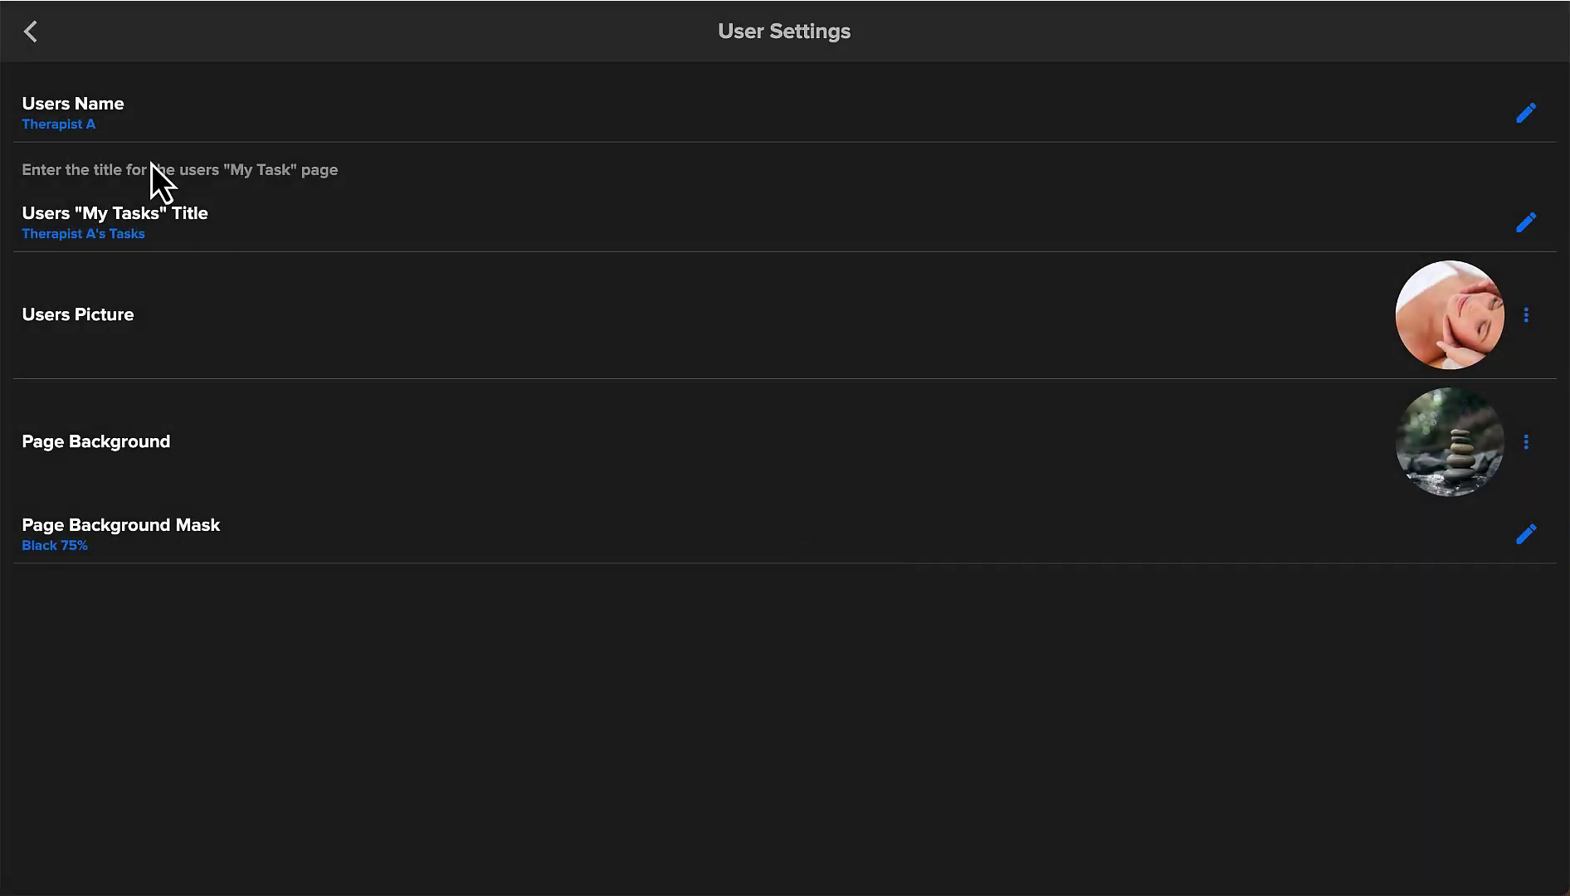
left_click(29, 33)
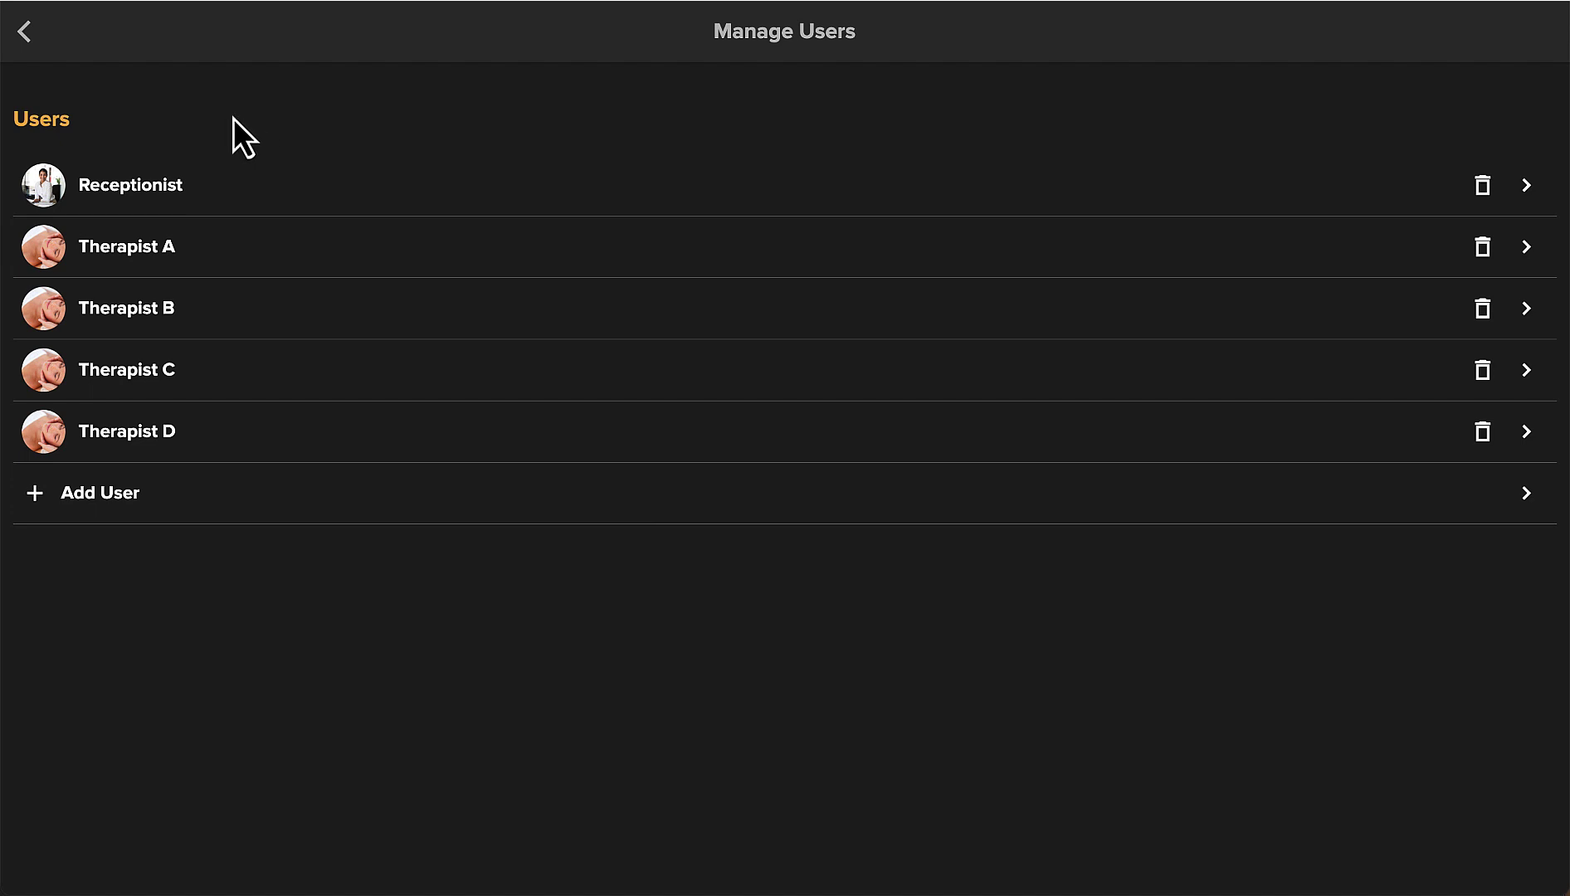
Add Therapist A to the users assigned to Room A Music.
left_click(25, 35)
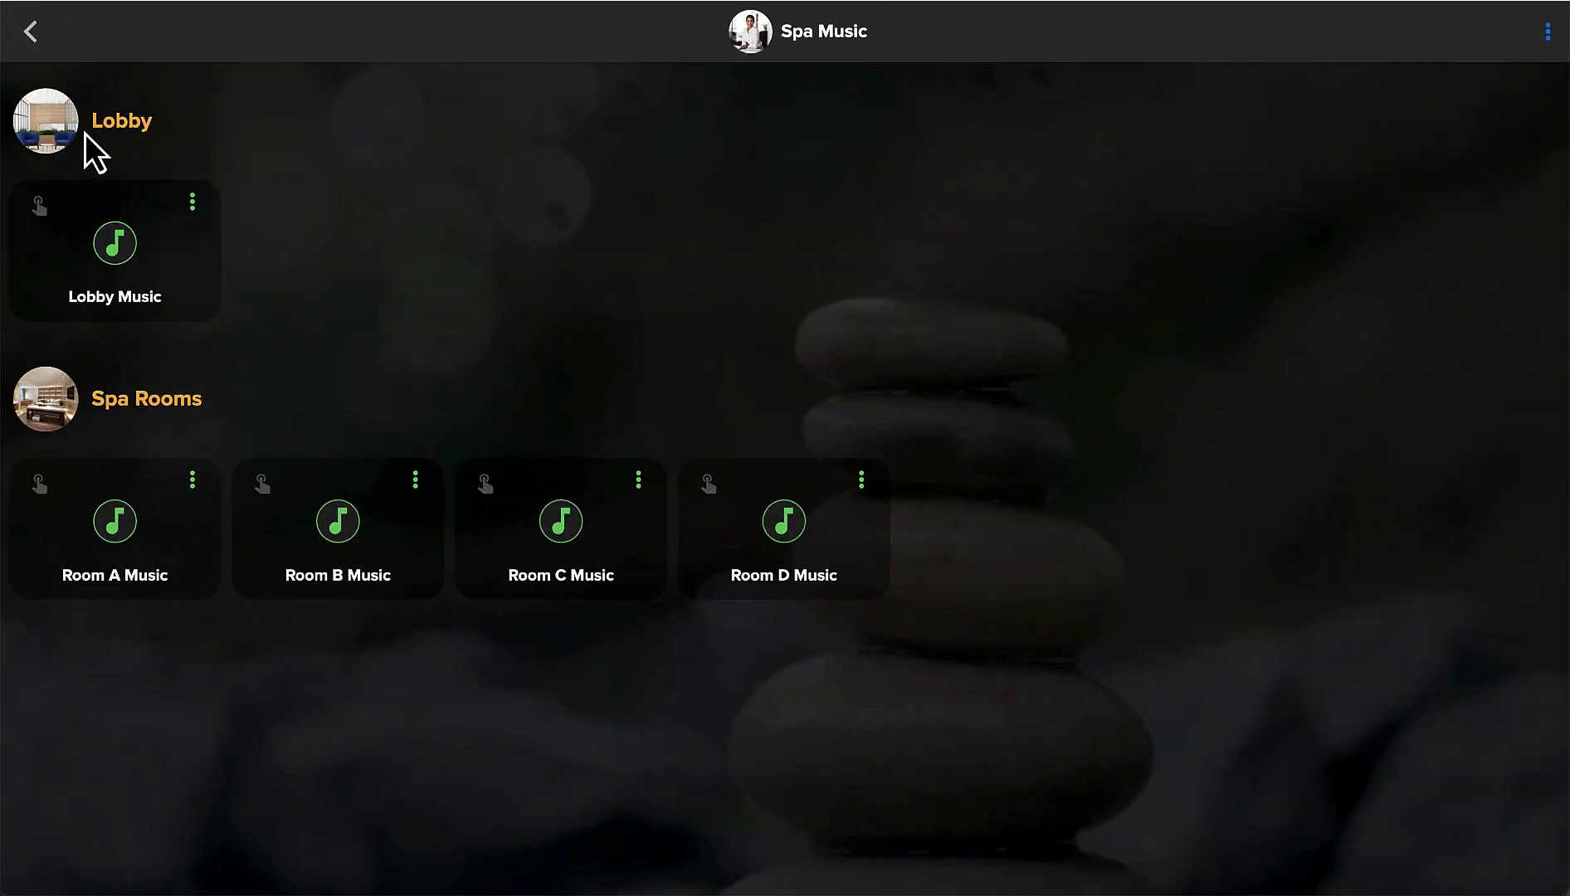
left_click(193, 480)
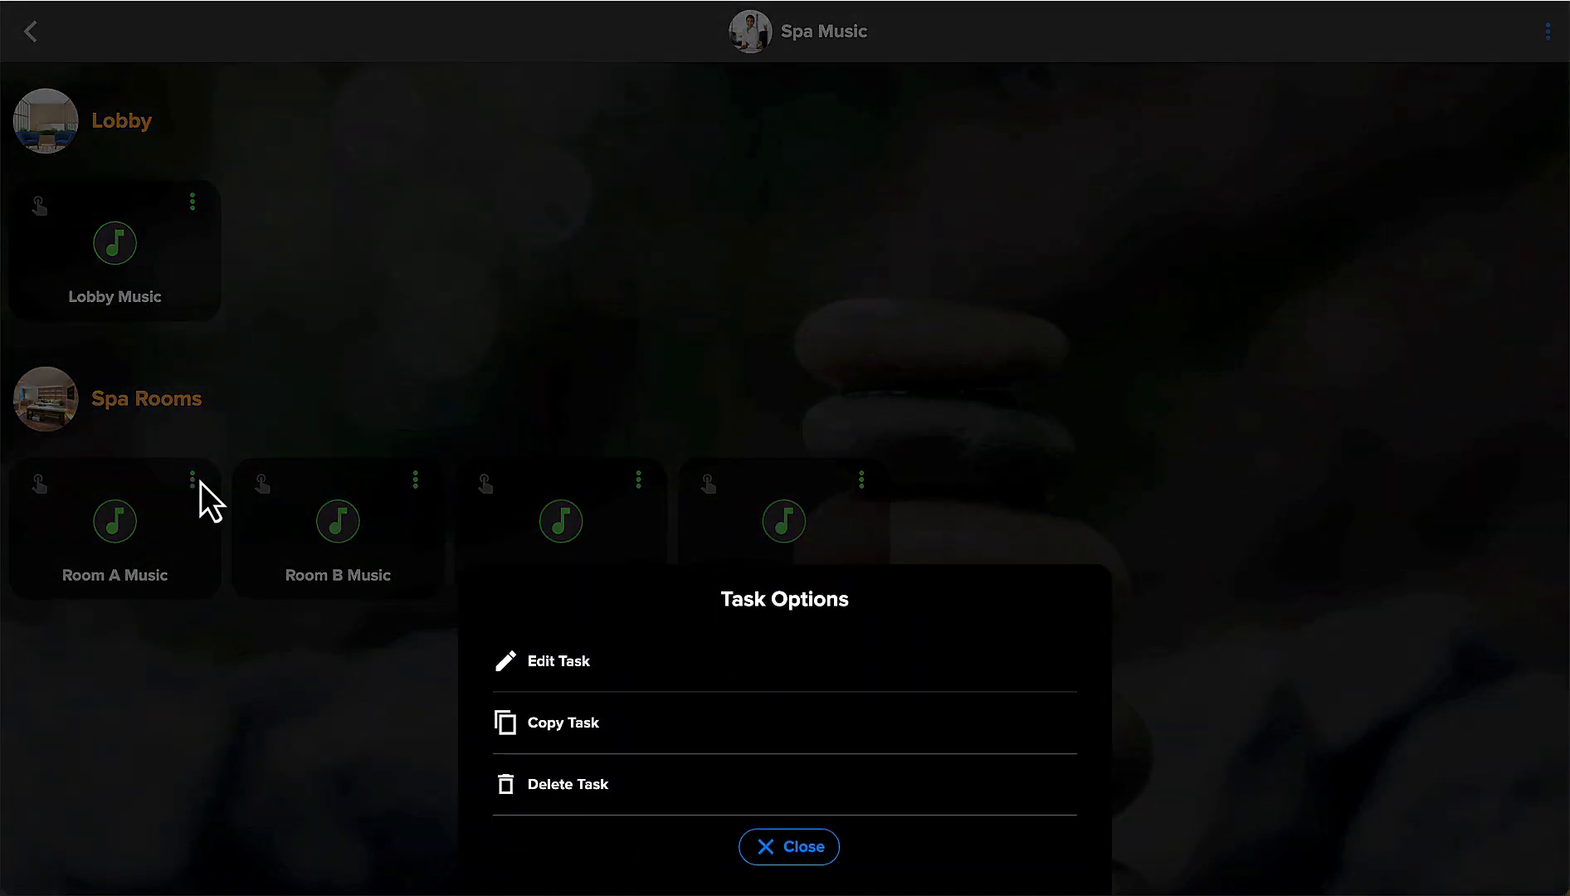
left_click(554, 661)
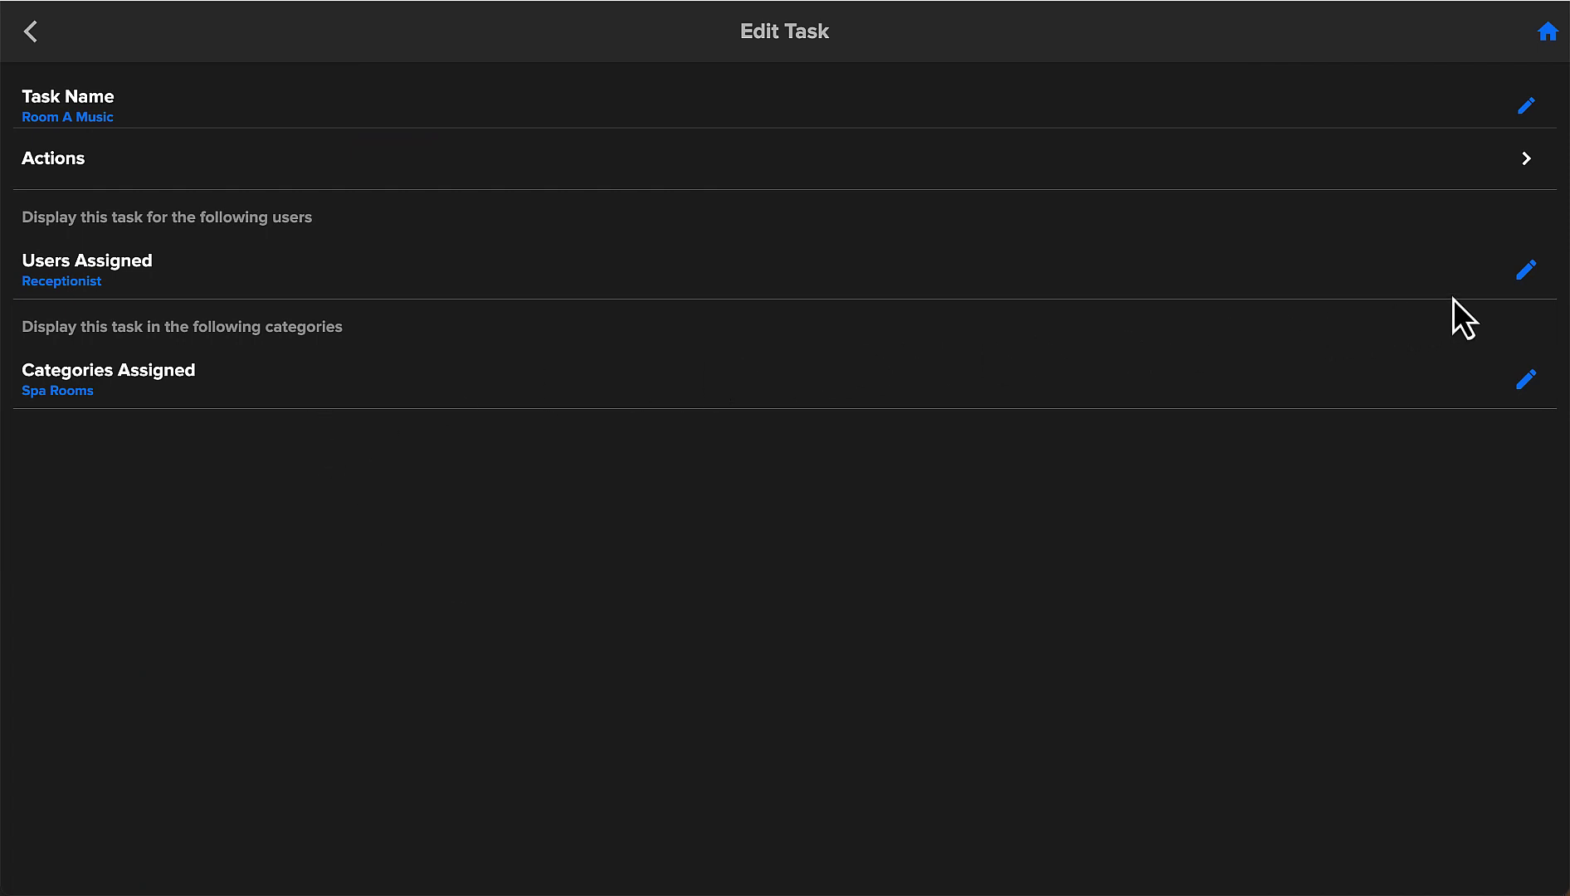
left_click(1526, 271)
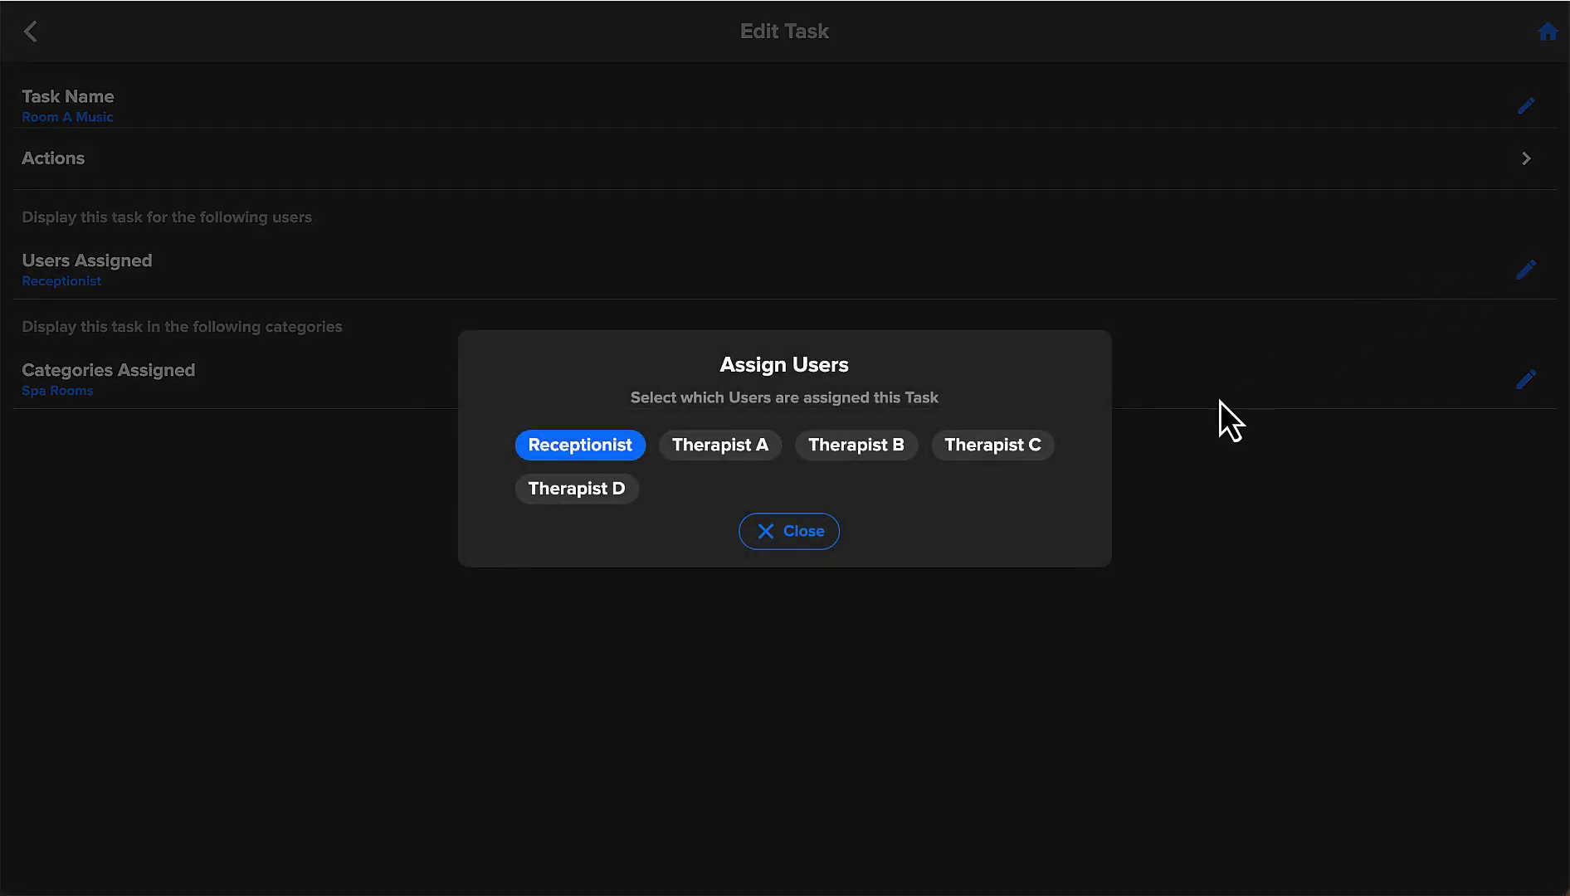
left_click(743, 450)
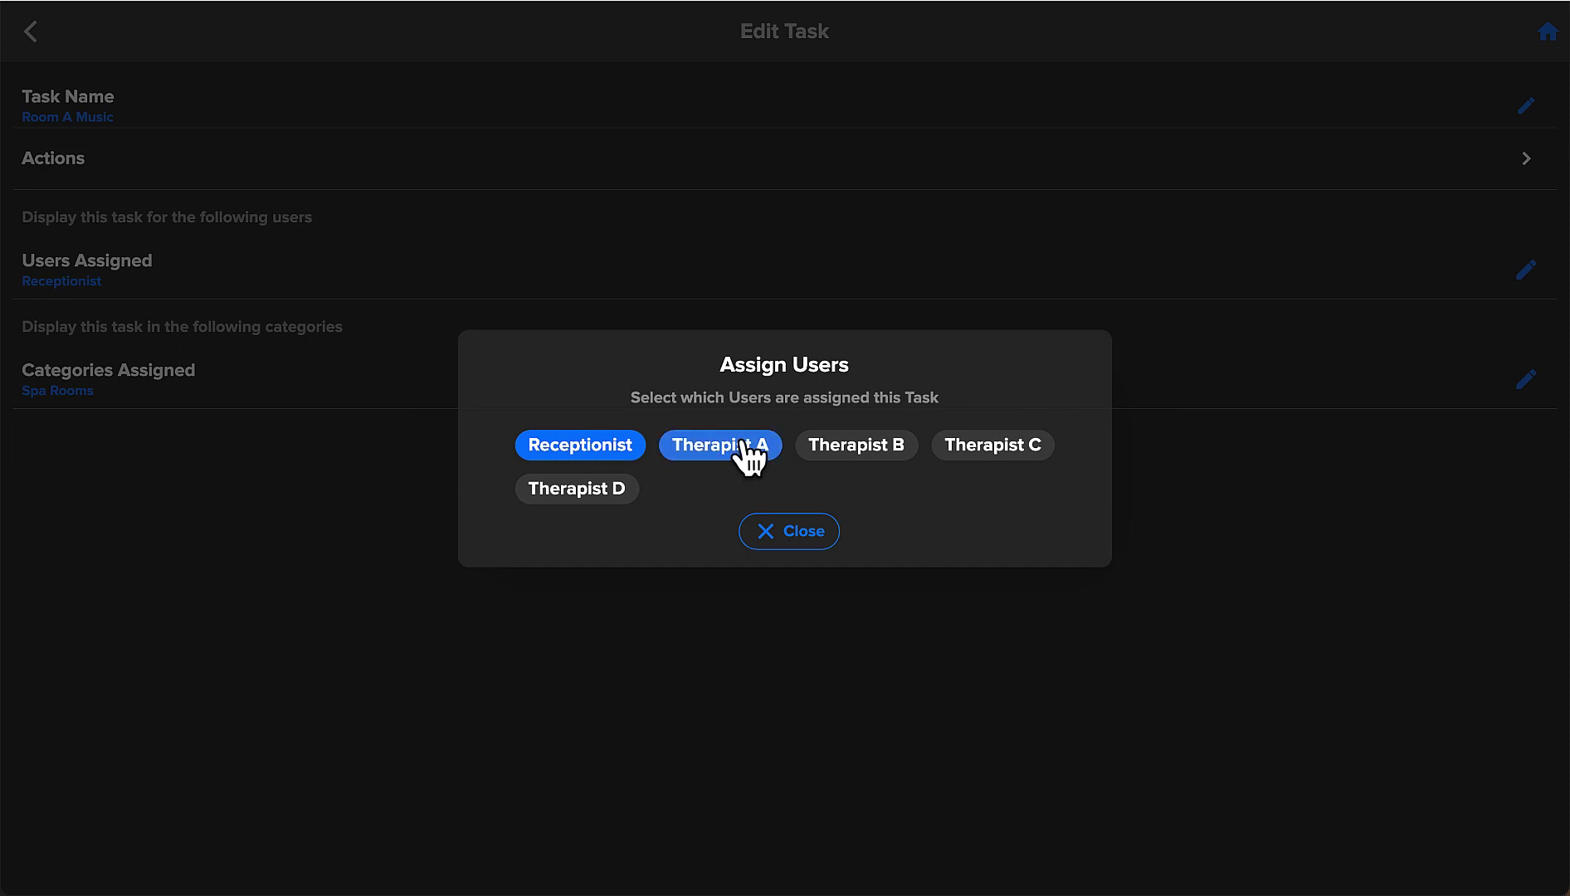
left_click(811, 535)
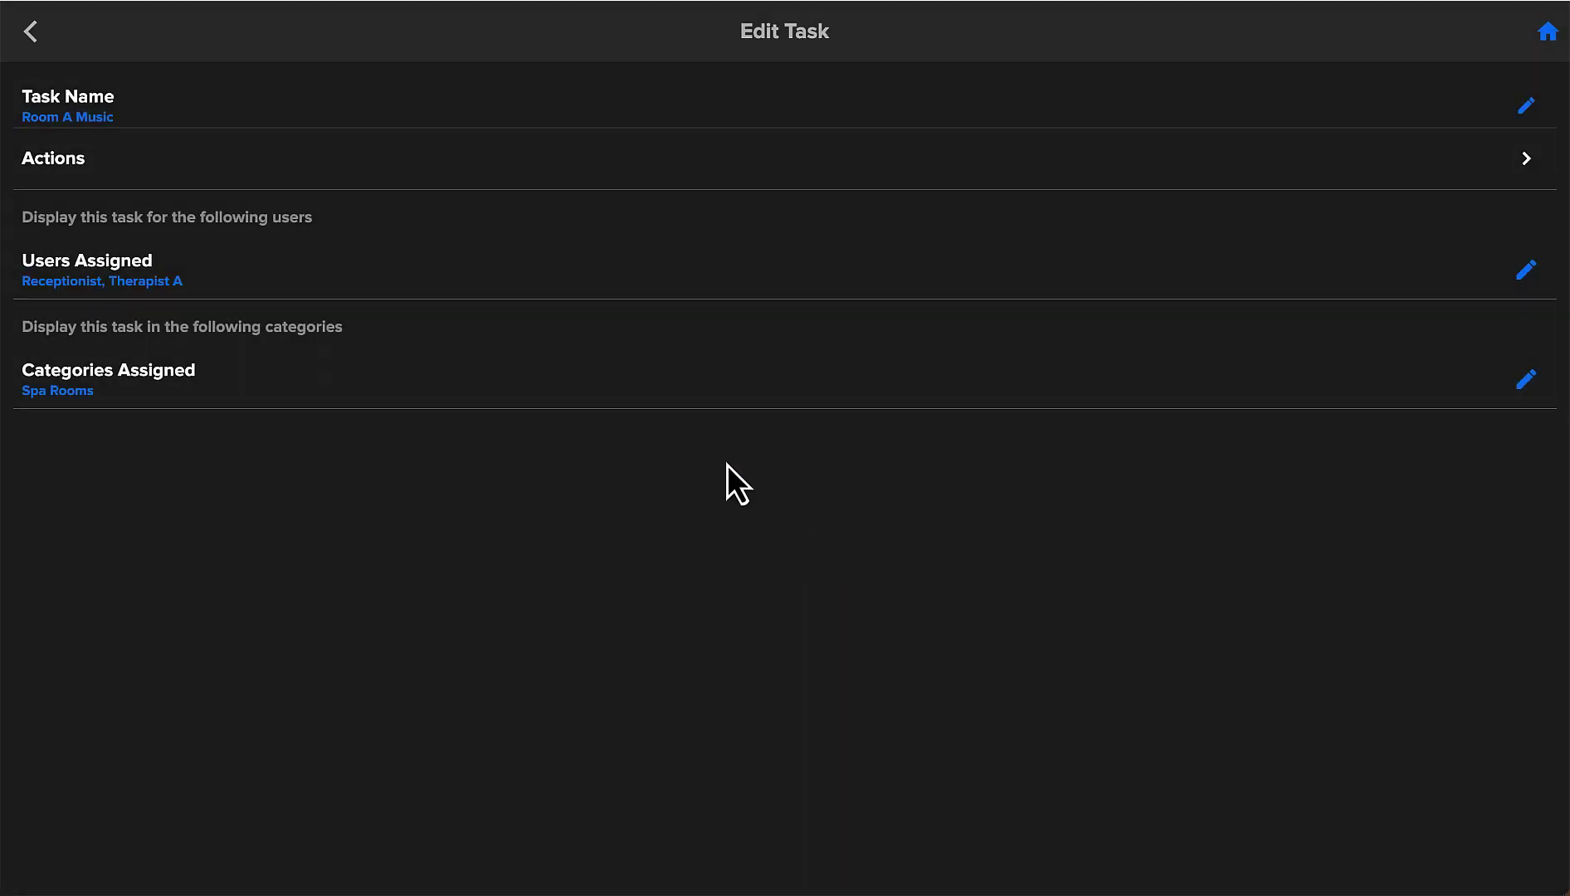
left_click(40, 40)
Add Therapist B to the users assigned to Room B Music.
left_click(414, 487)
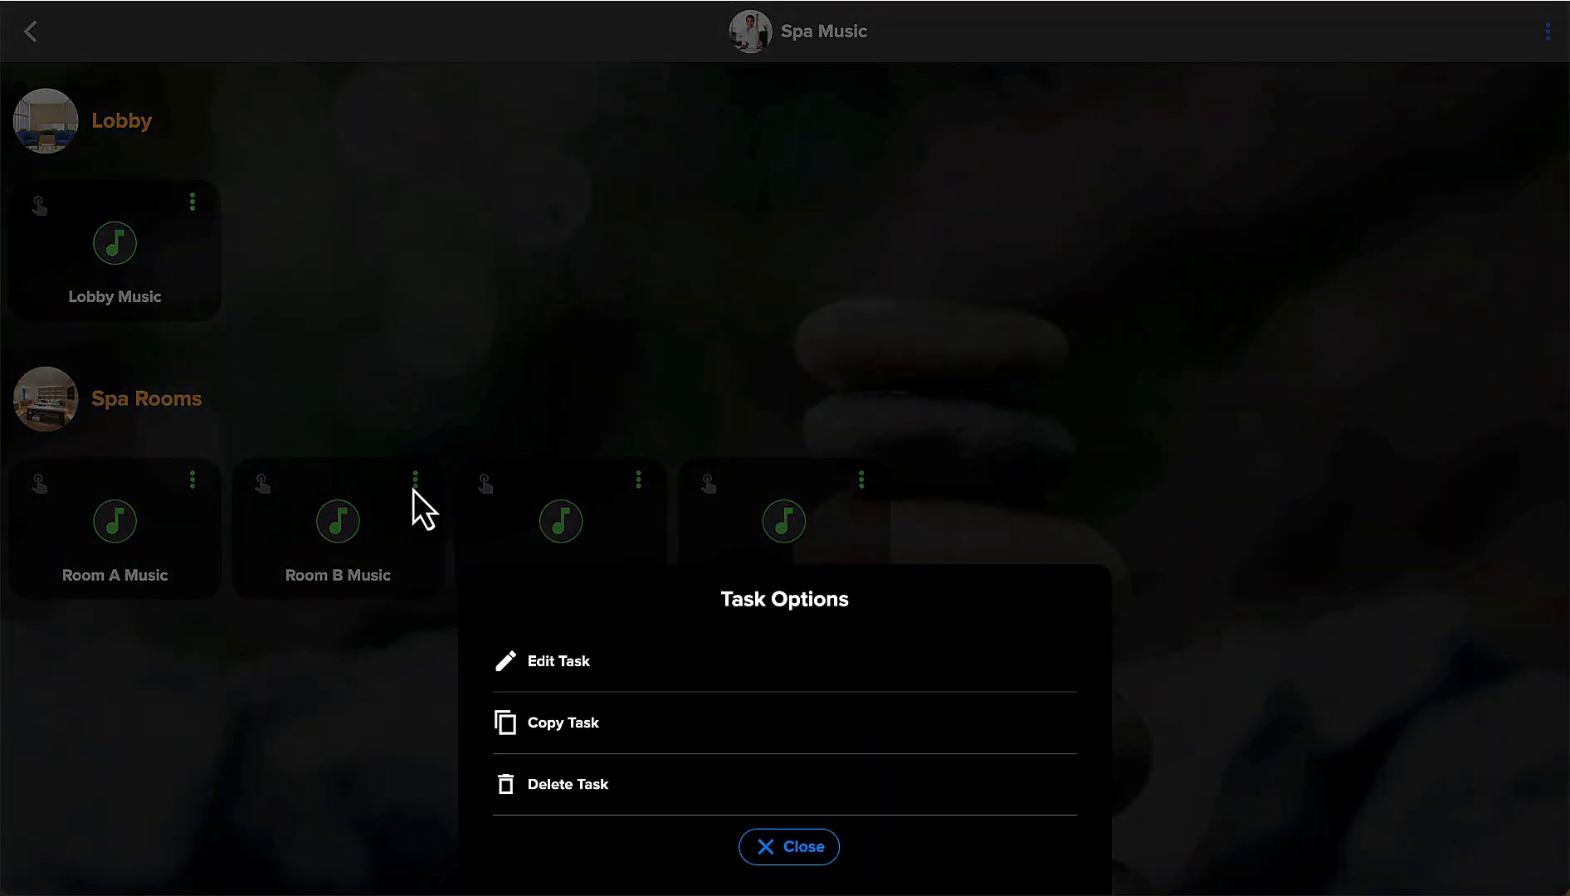
left_click(533, 662)
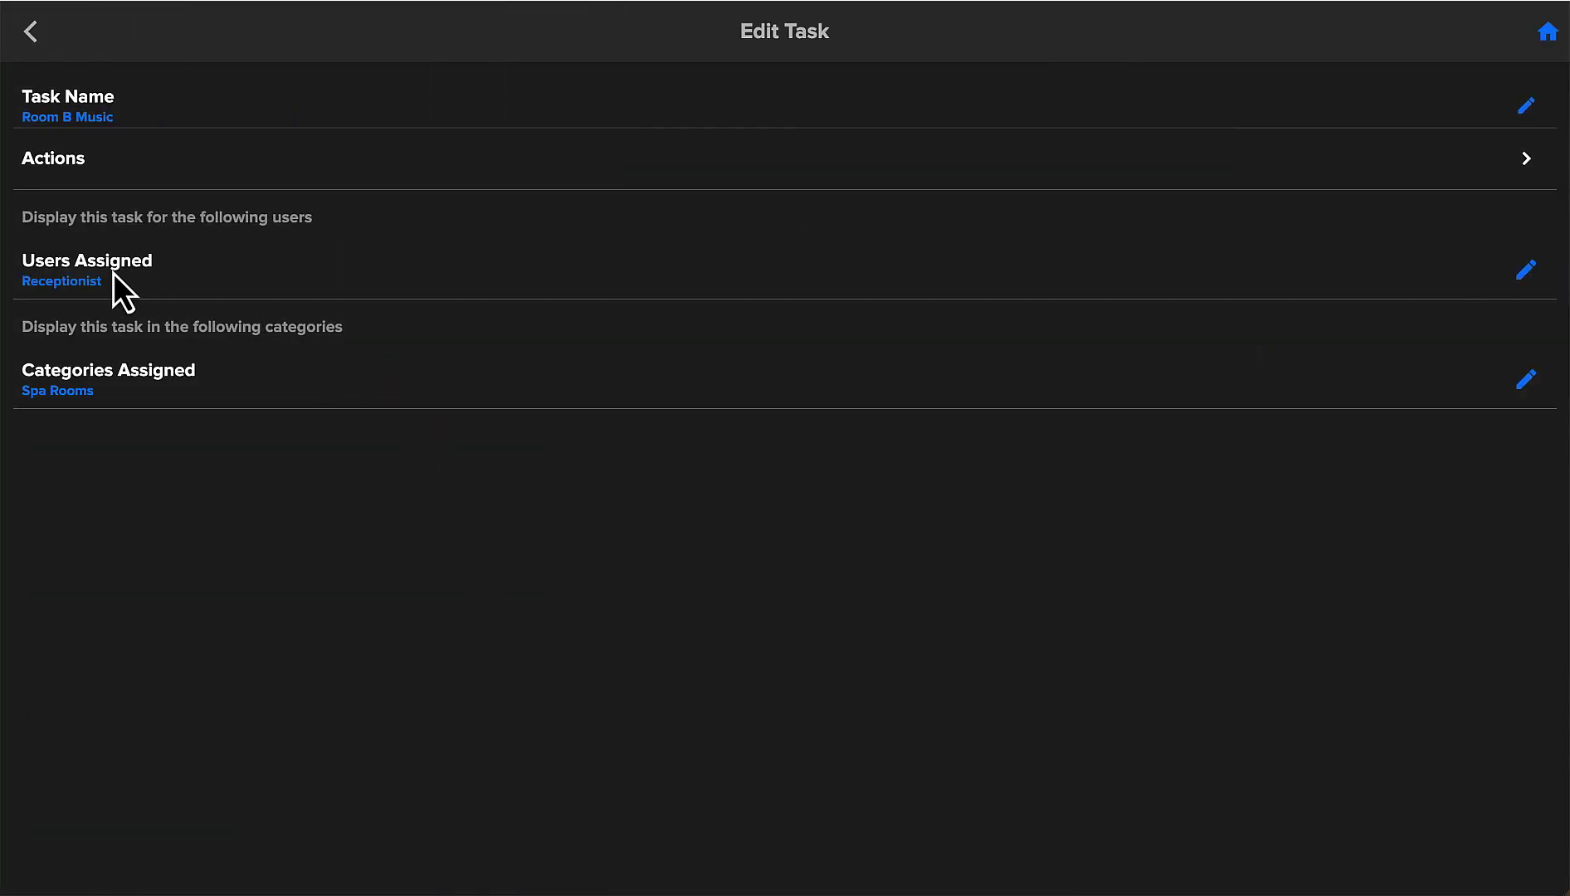
left_click(112, 275)
left_click(831, 452)
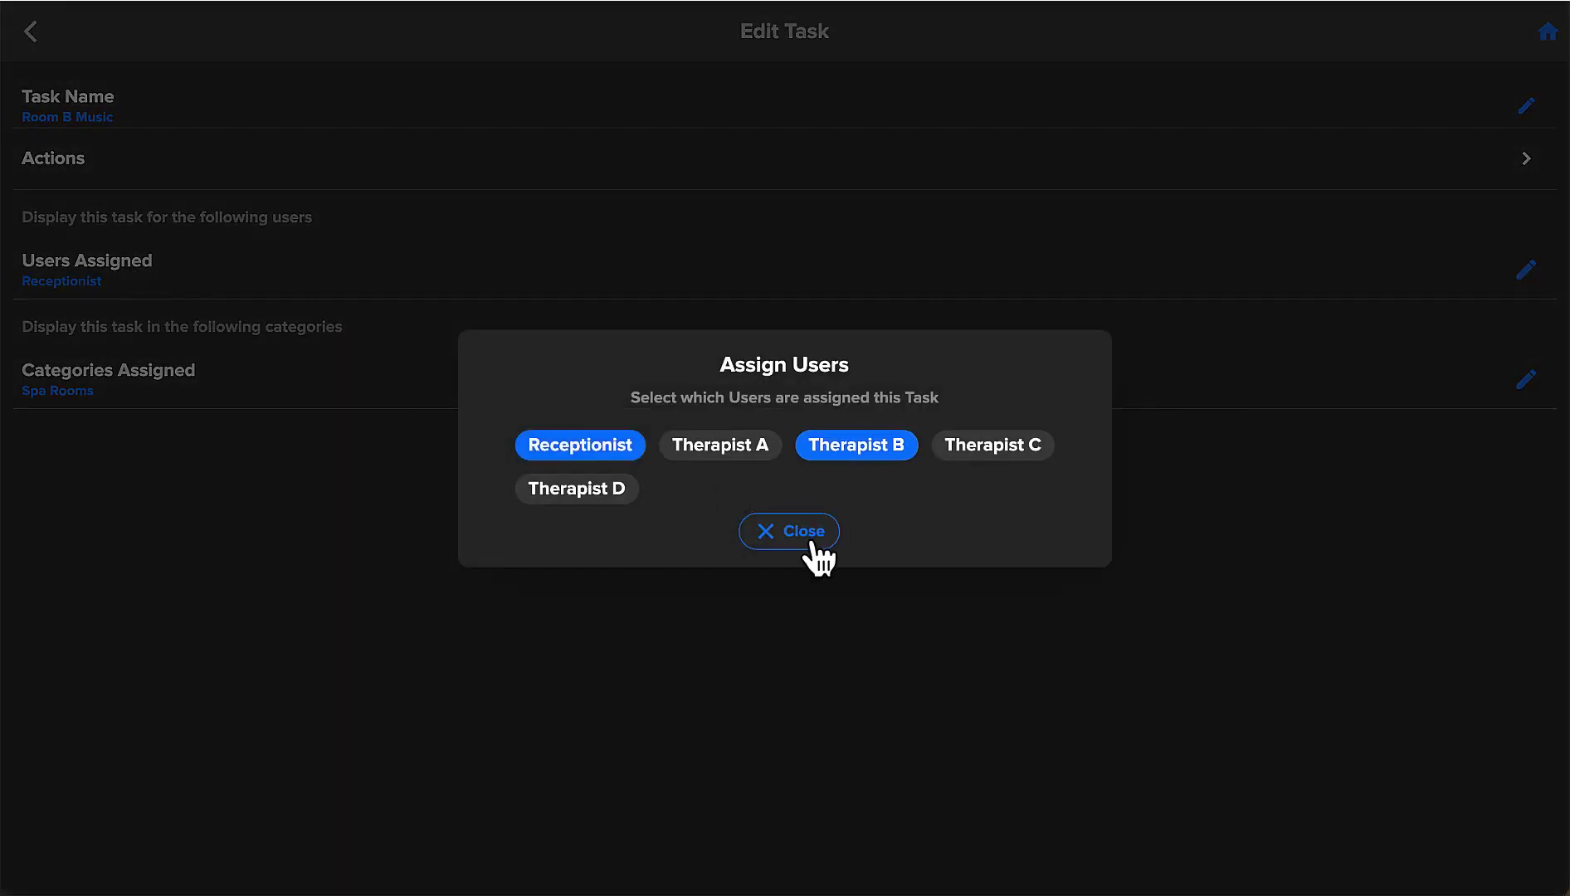
left_click(807, 535)
left_click(33, 37)
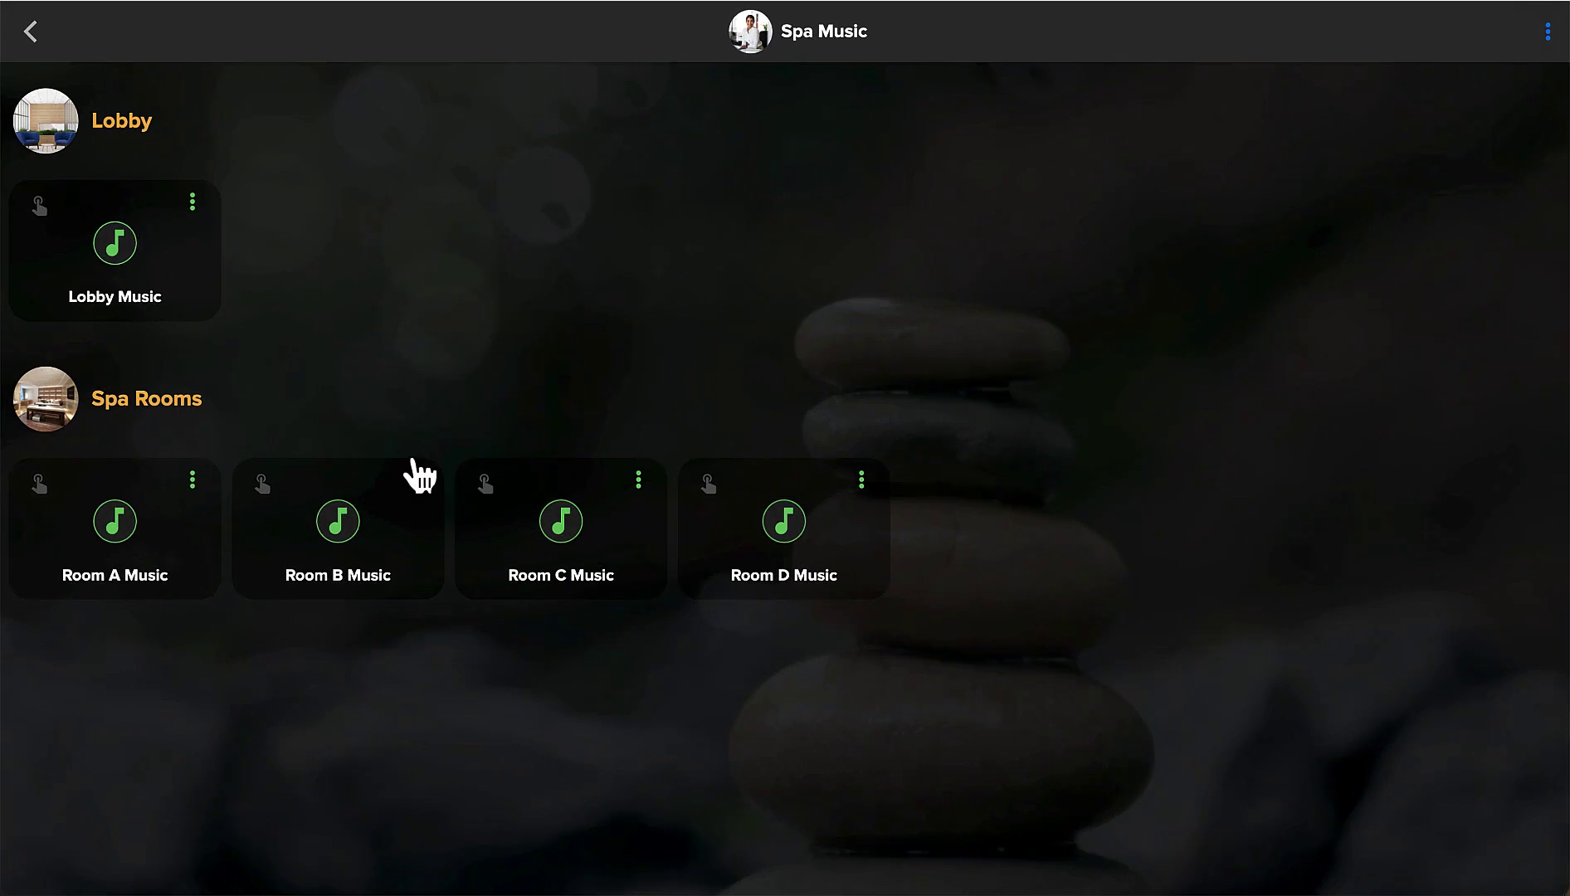
Add Therapist C to the users assigned to Room C Music.
left_click(638, 482)
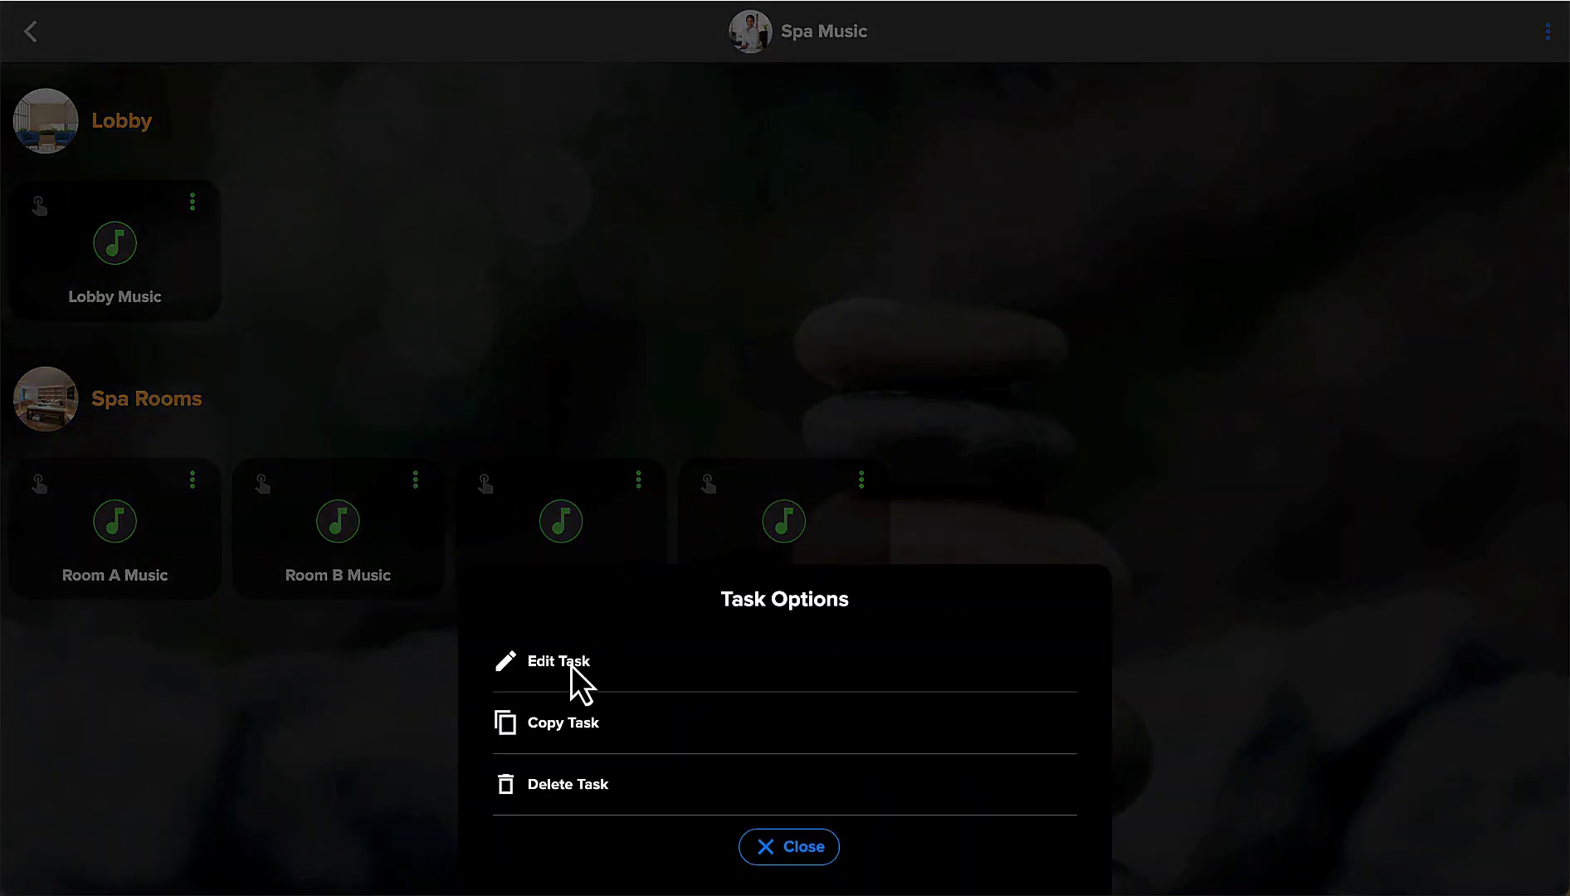
left_click(564, 669)
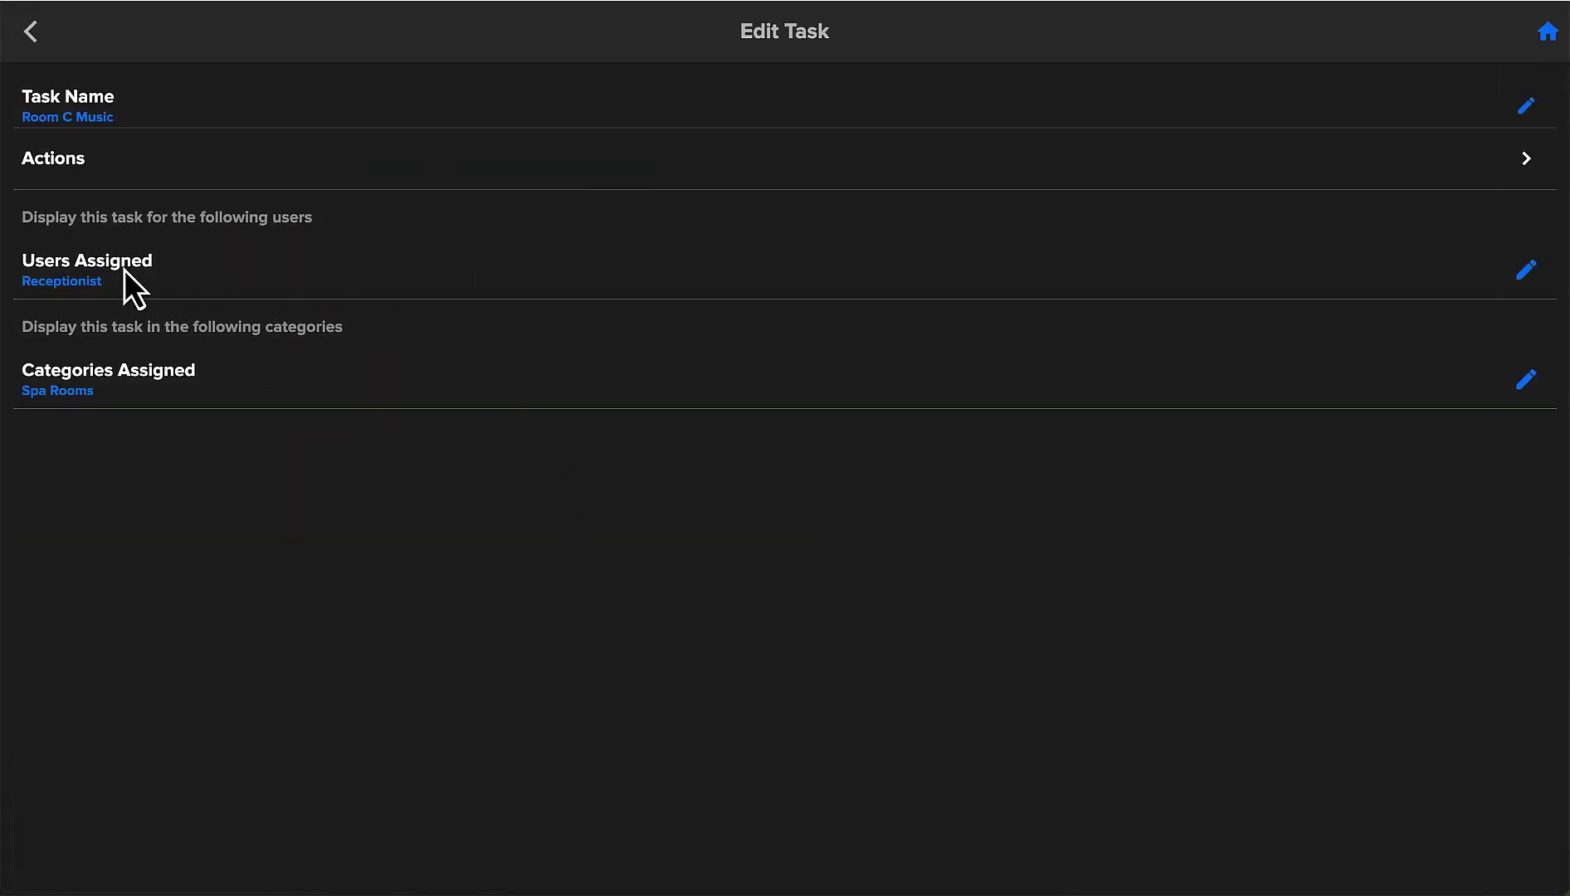
left_click(126, 270)
left_click(989, 452)
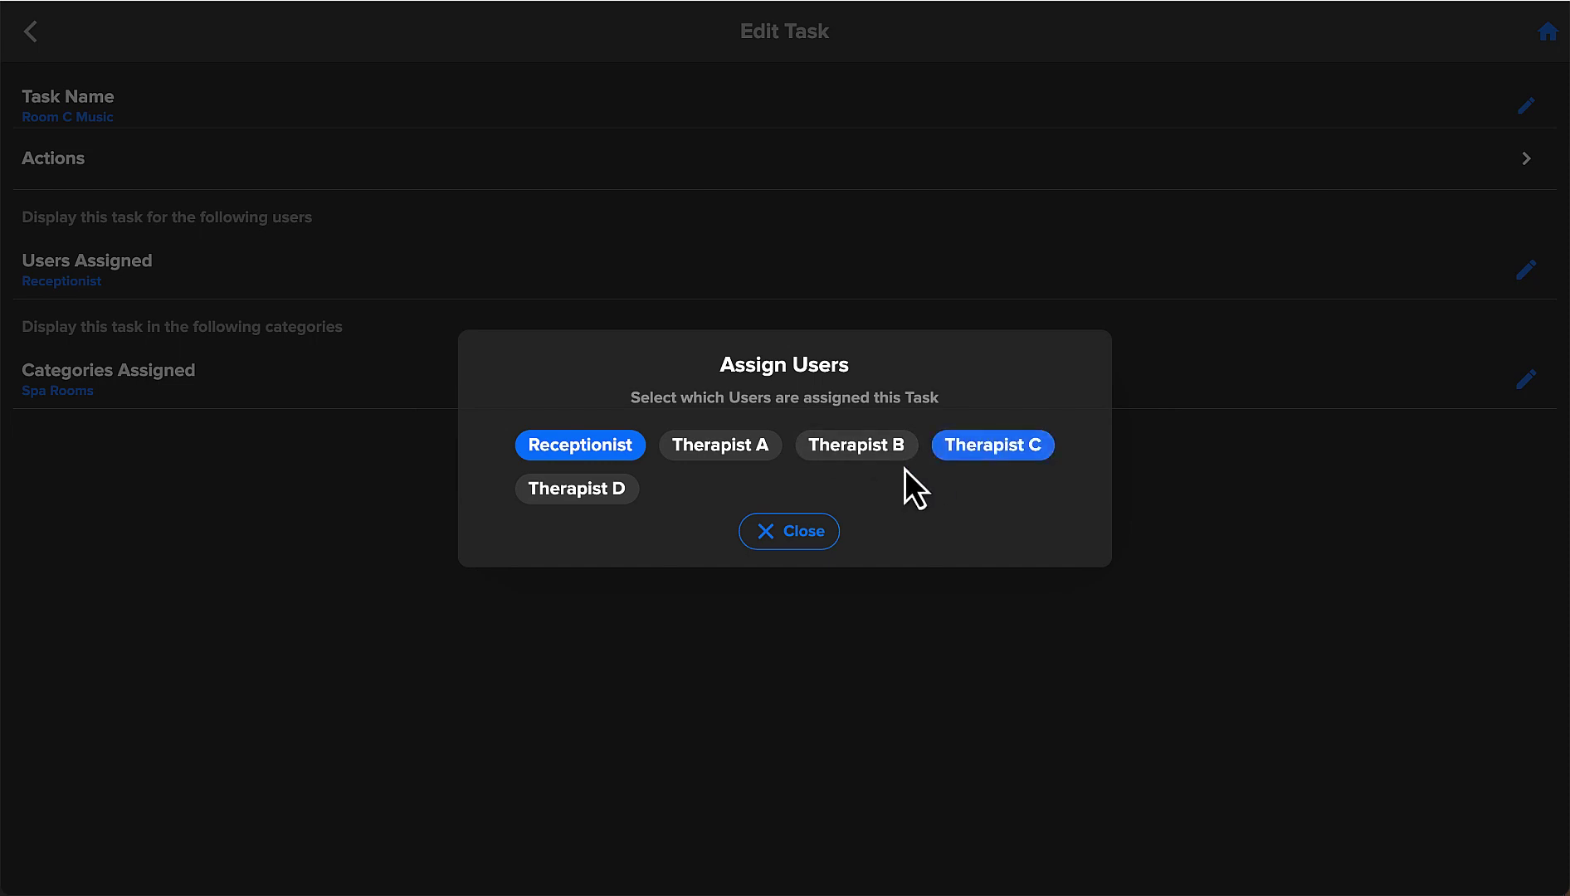
left_click(811, 538)
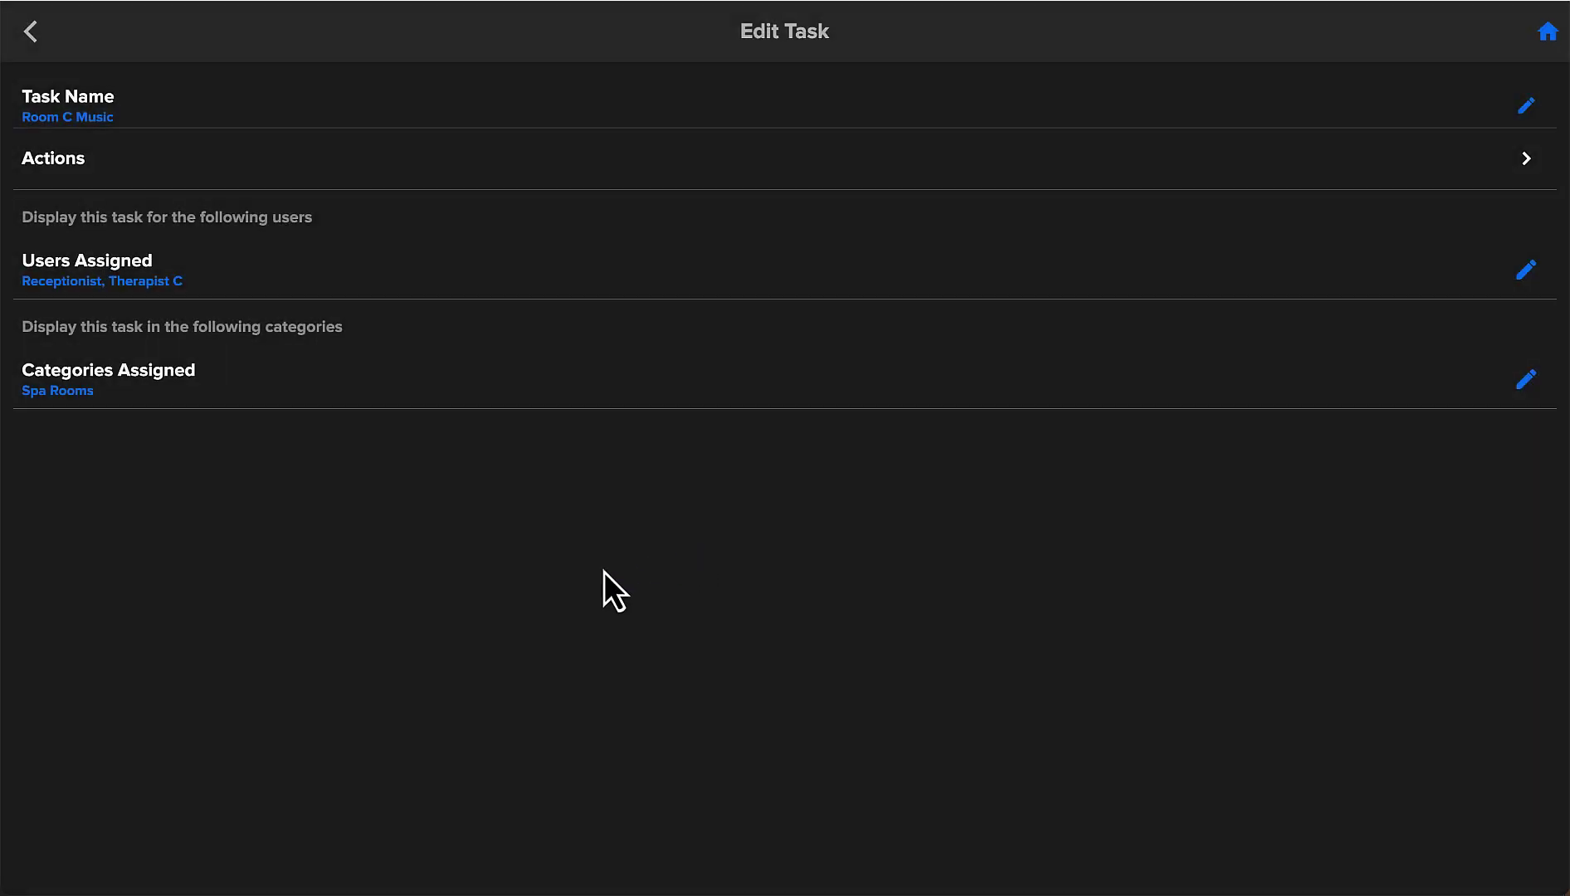
left_click(31, 32)
Add Therapist D to the users assigned to Room D Music.
left_click(861, 481)
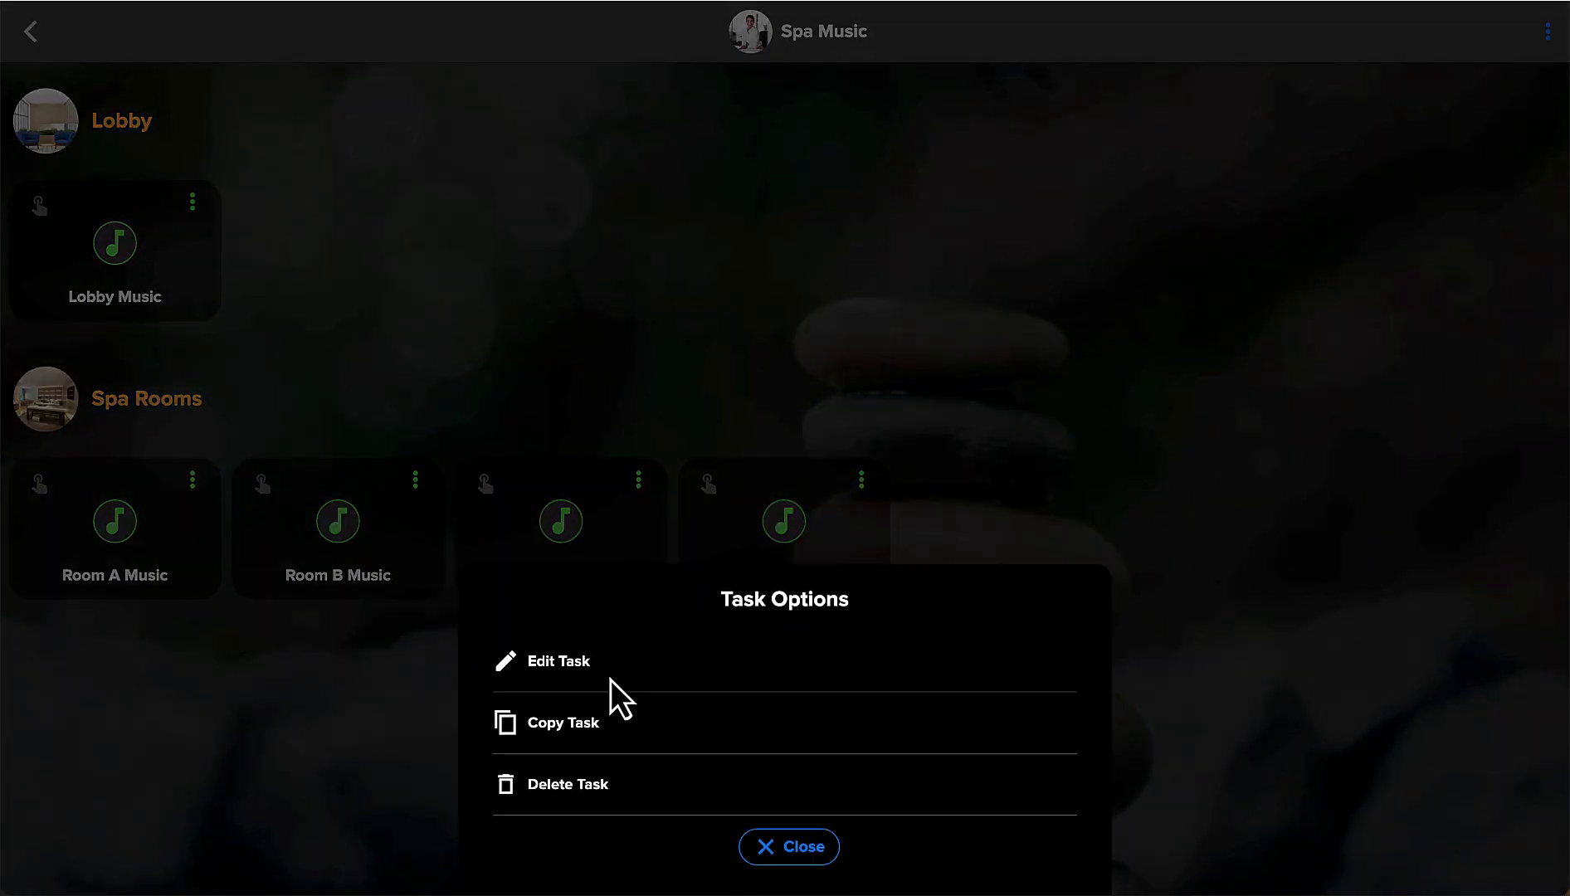
left_click(572, 669)
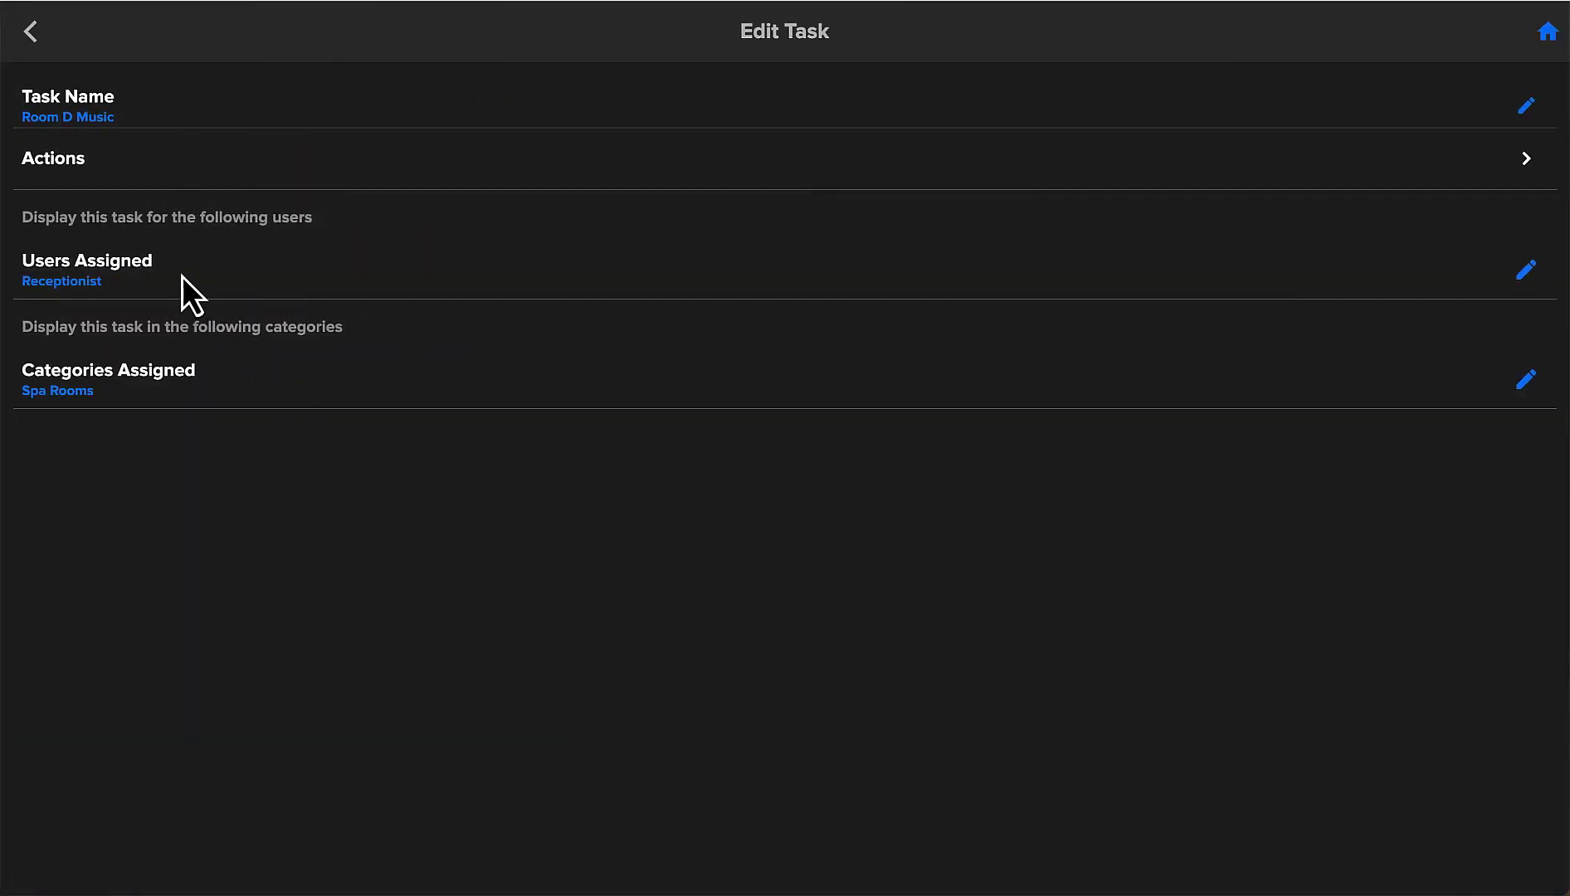
left_click(1526, 270)
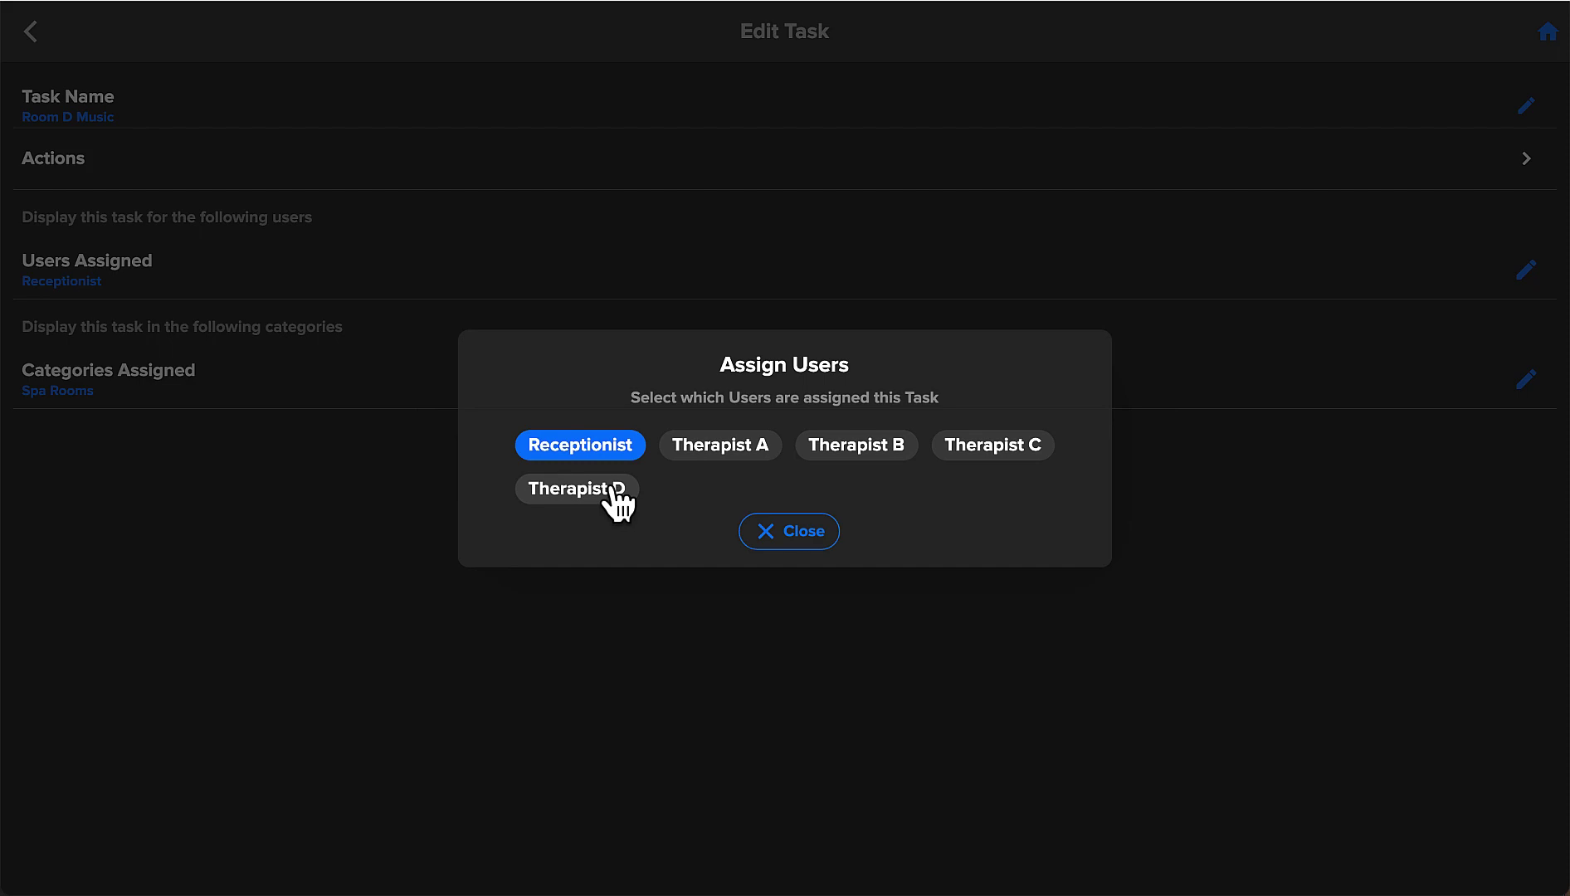
left_click(609, 491)
left_click(792, 533)
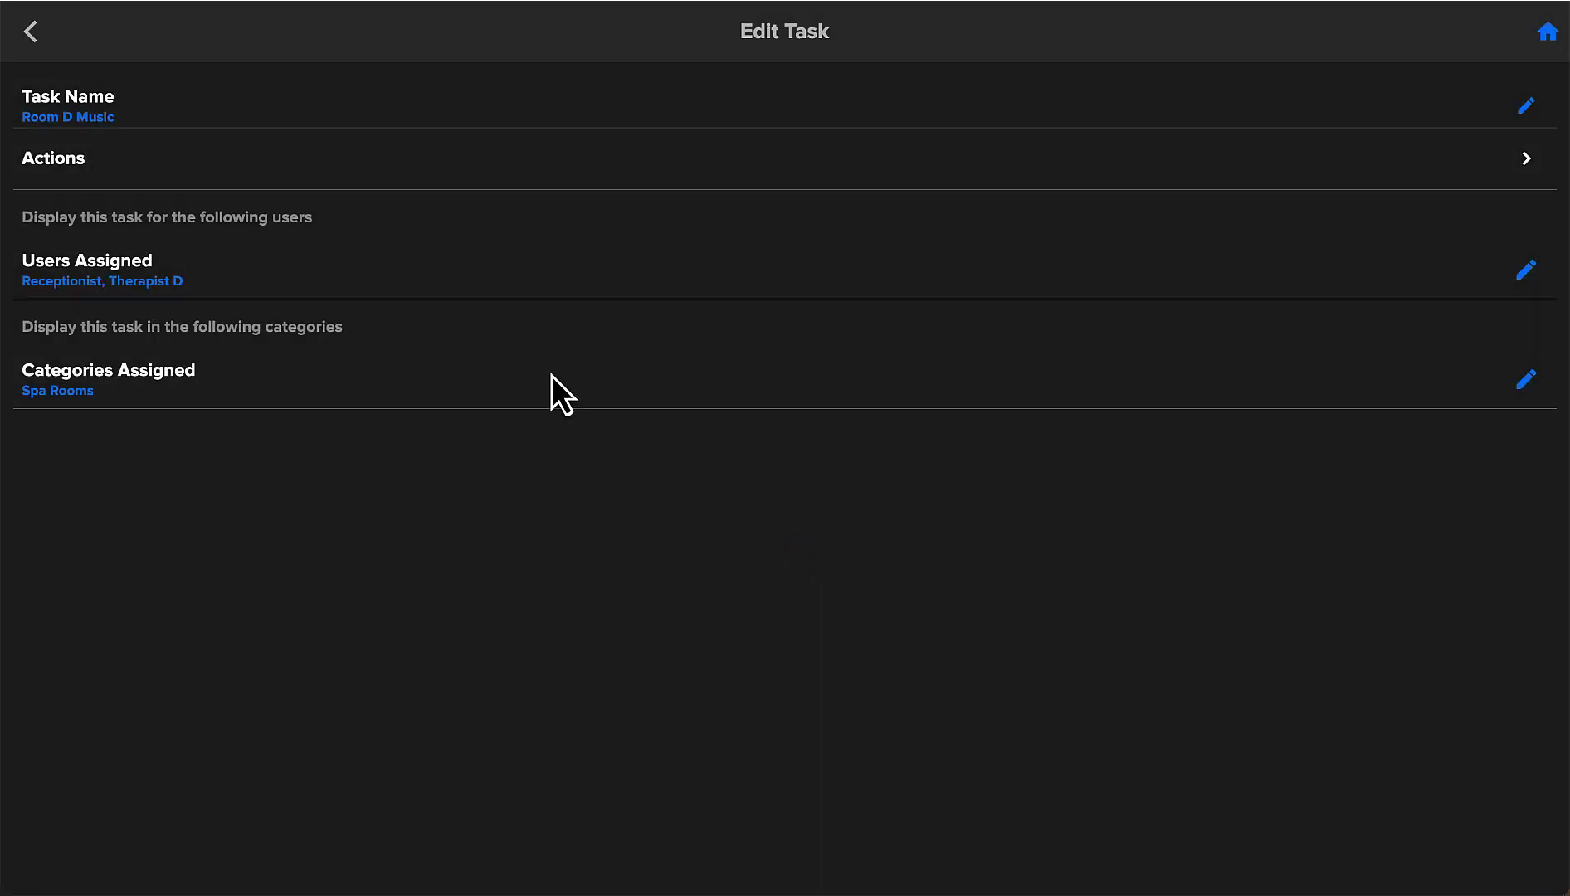
left_click(30, 33)
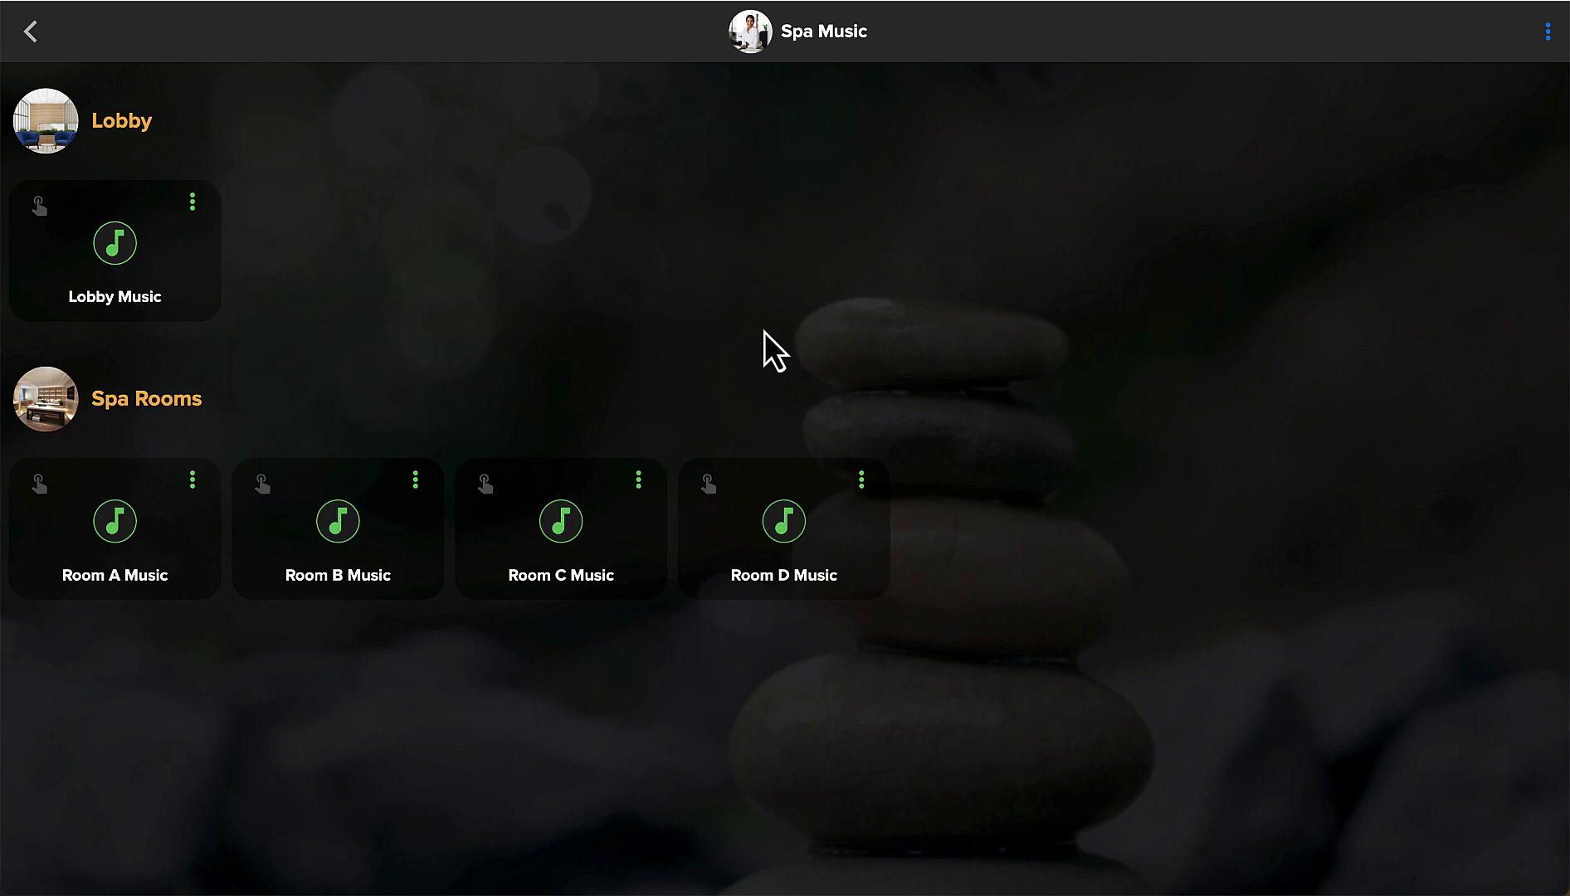
left_click(1548, 32)
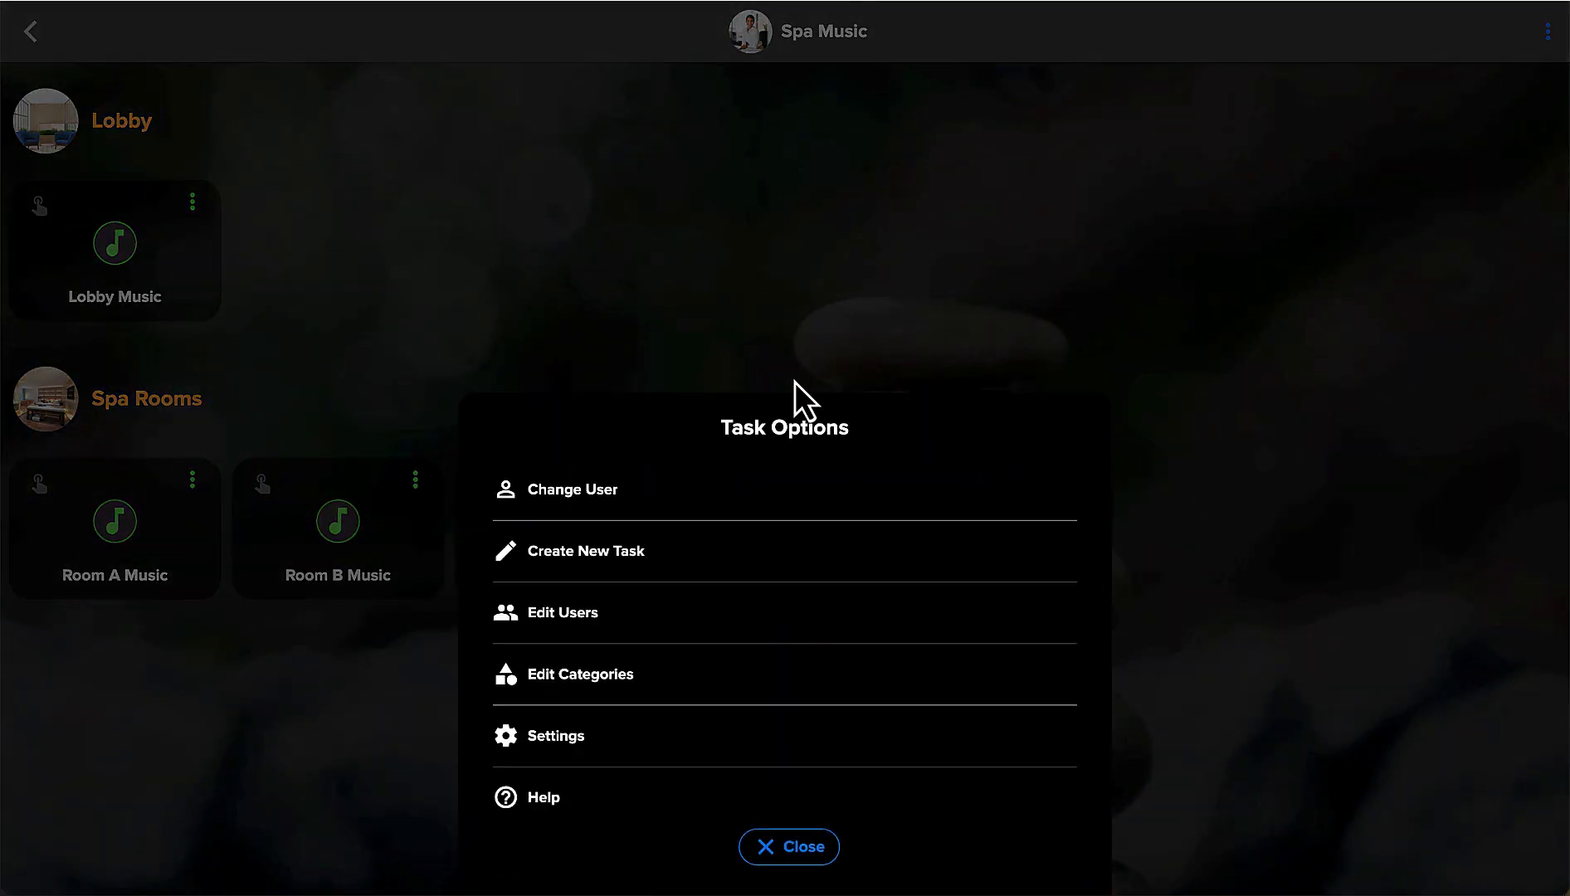
left_click(590, 494)
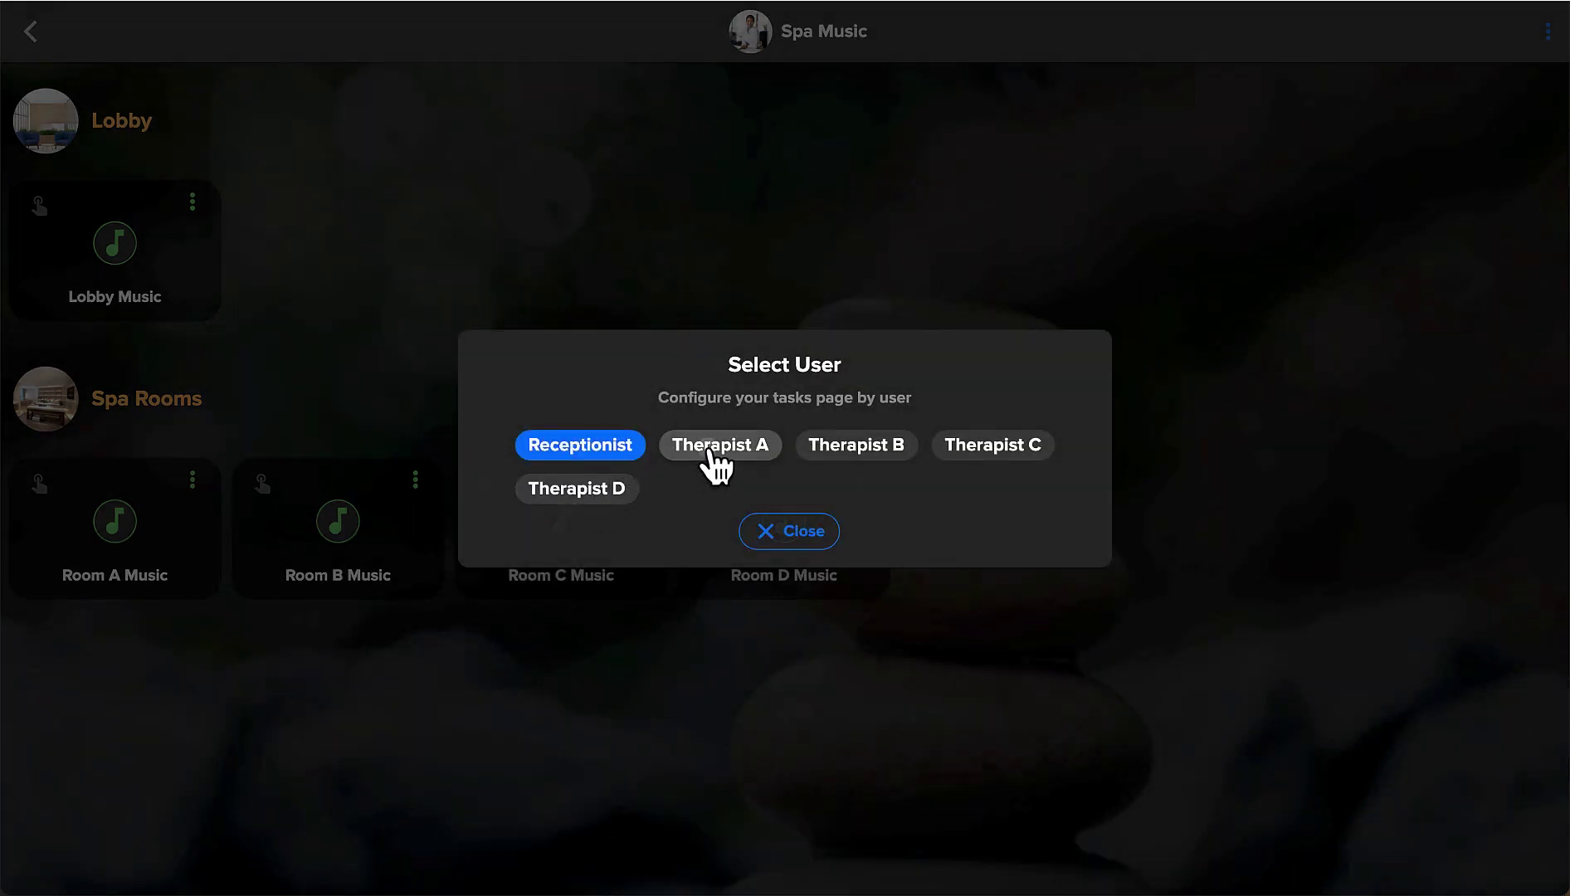
left_click(711, 452)
left_click(791, 533)
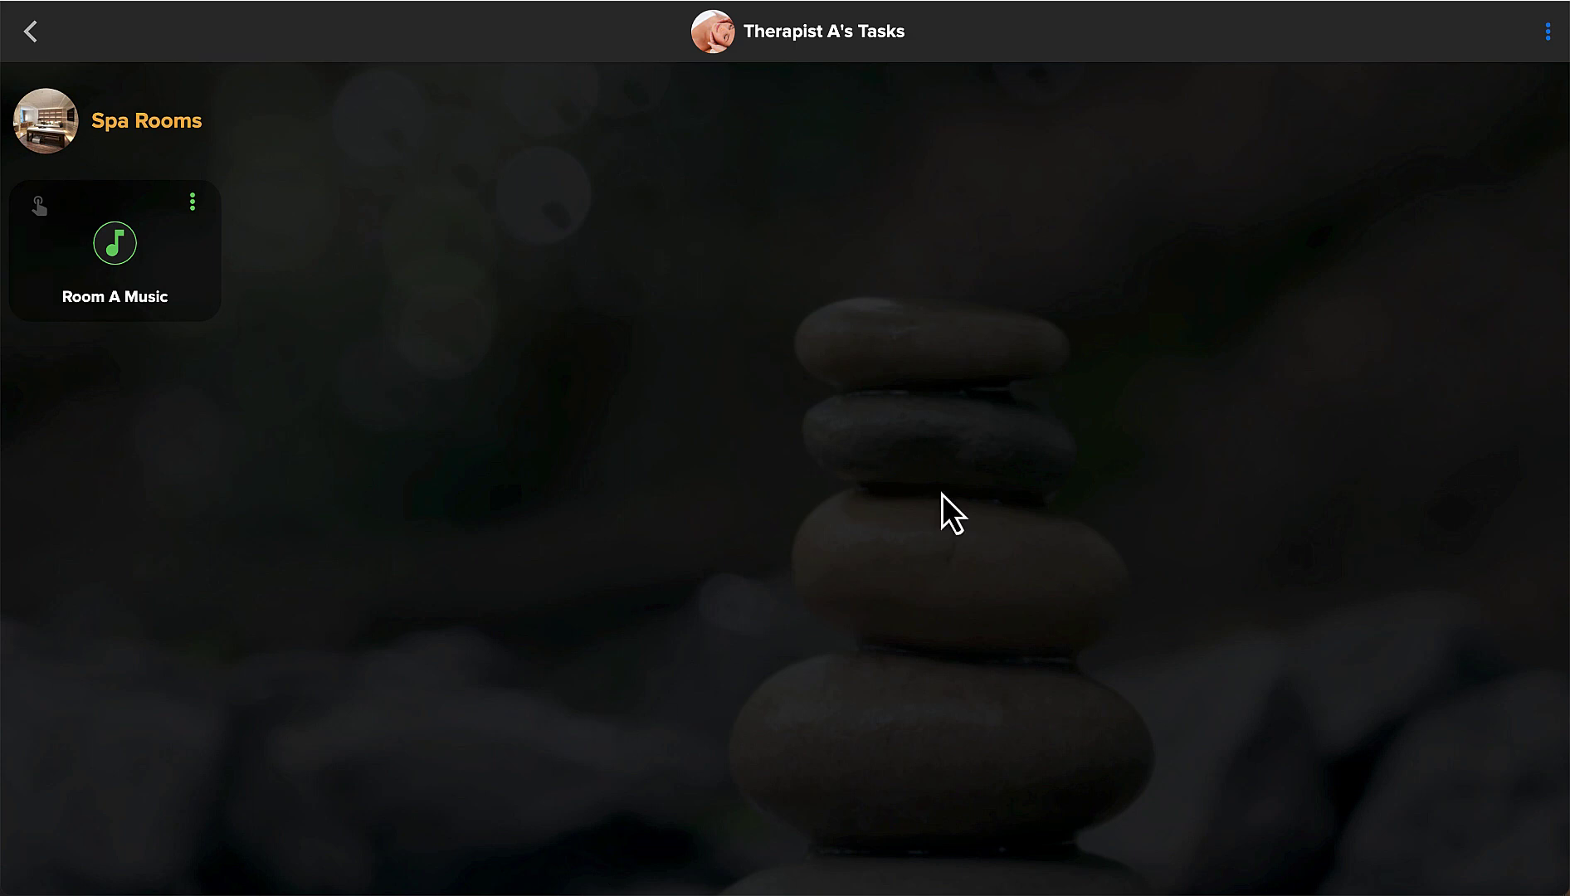
left_click(1547, 32)
left_click(566, 492)
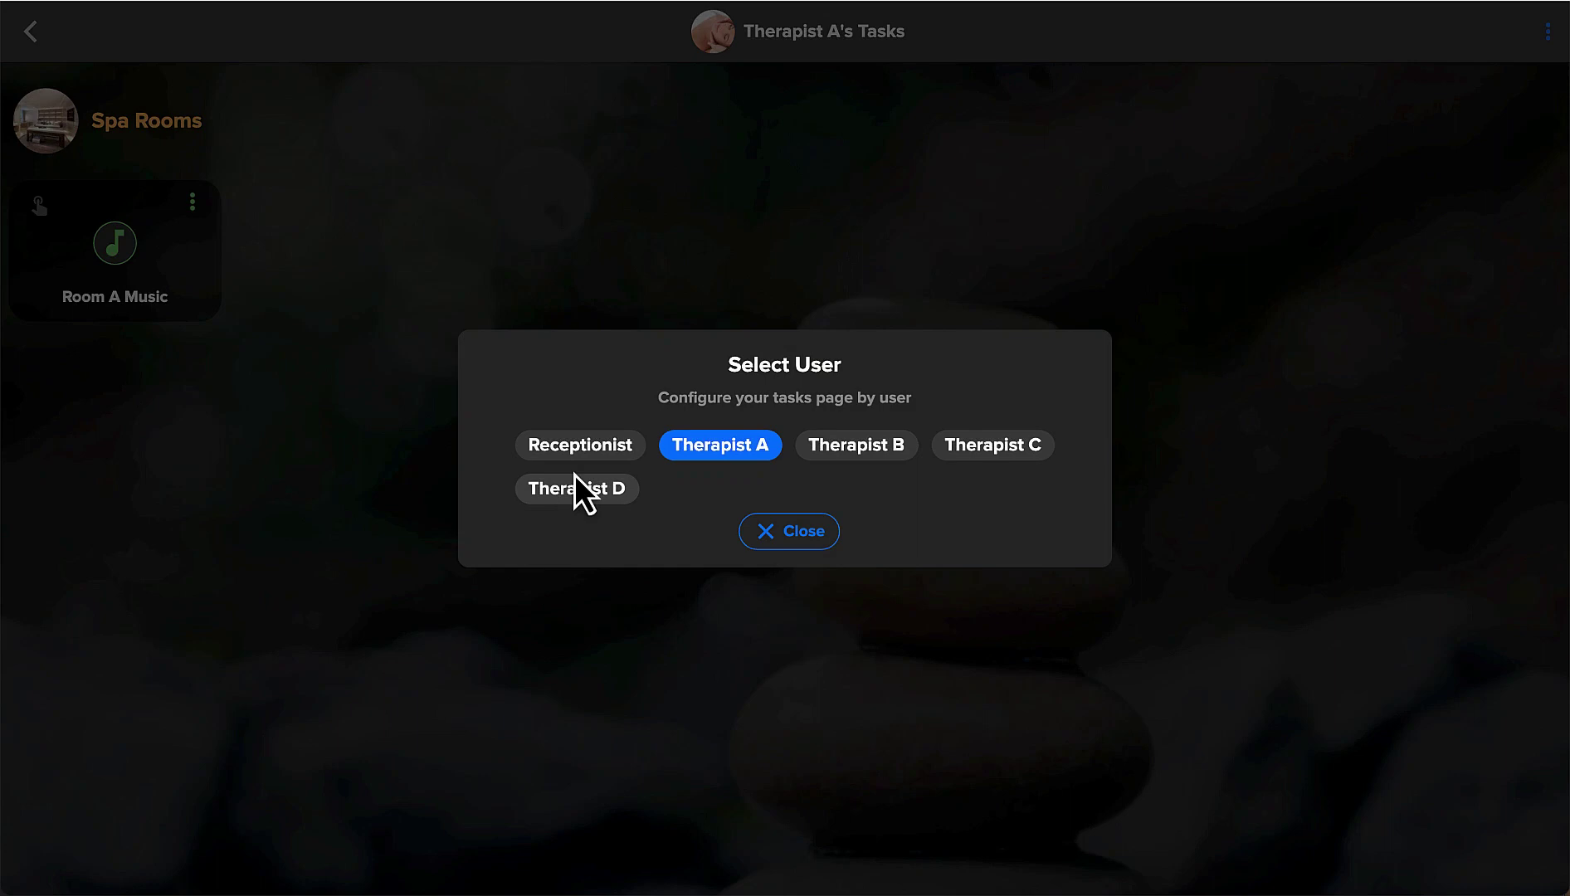
left_click(877, 449)
left_click(795, 541)
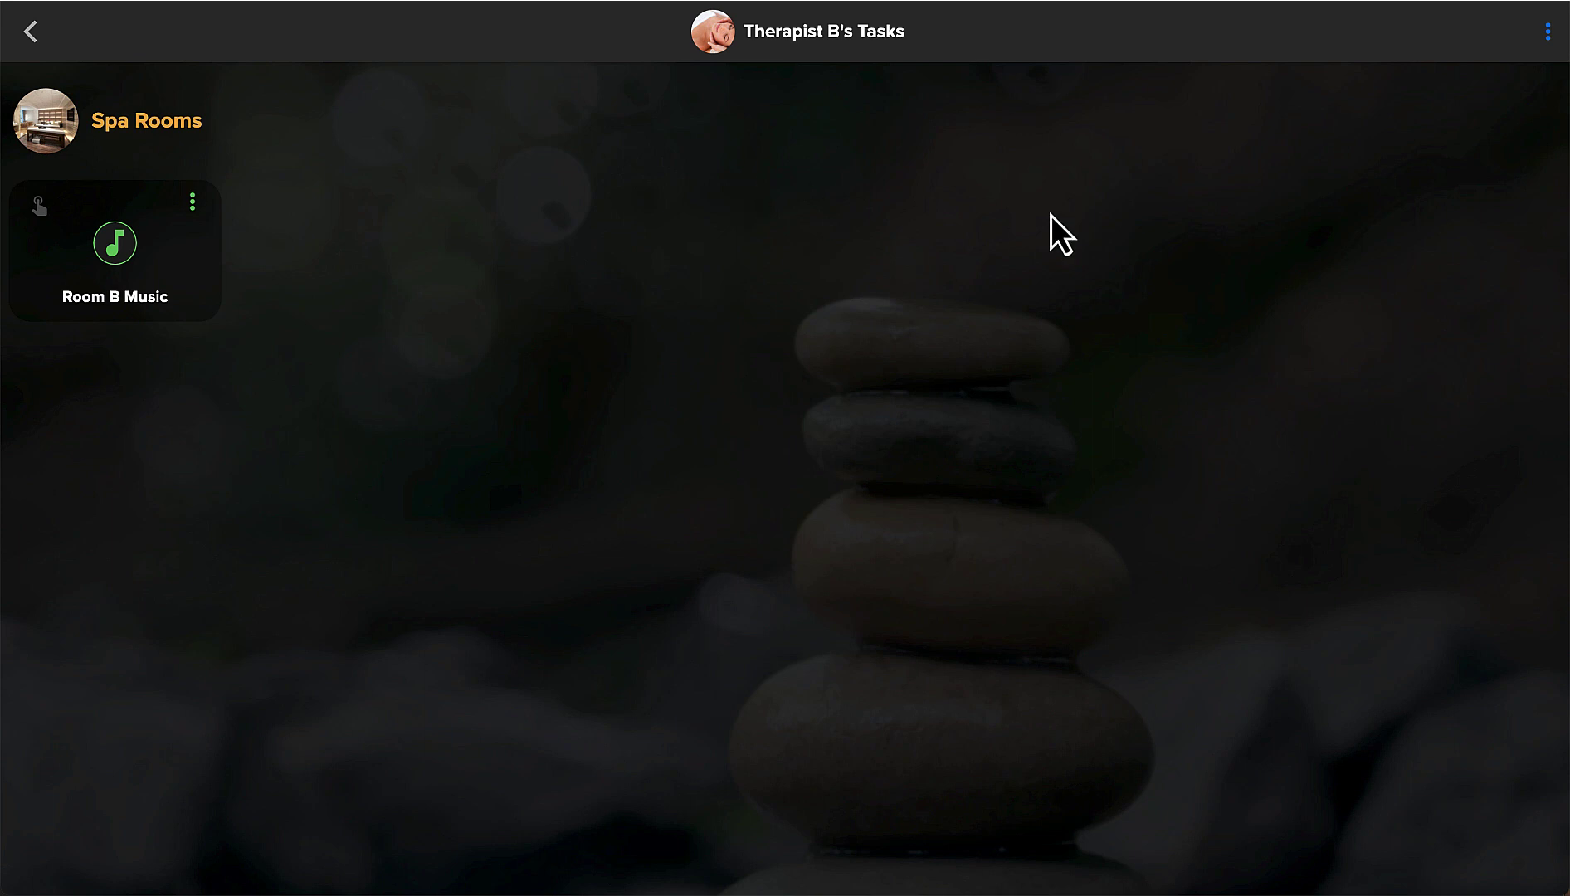
left_click(1547, 32)
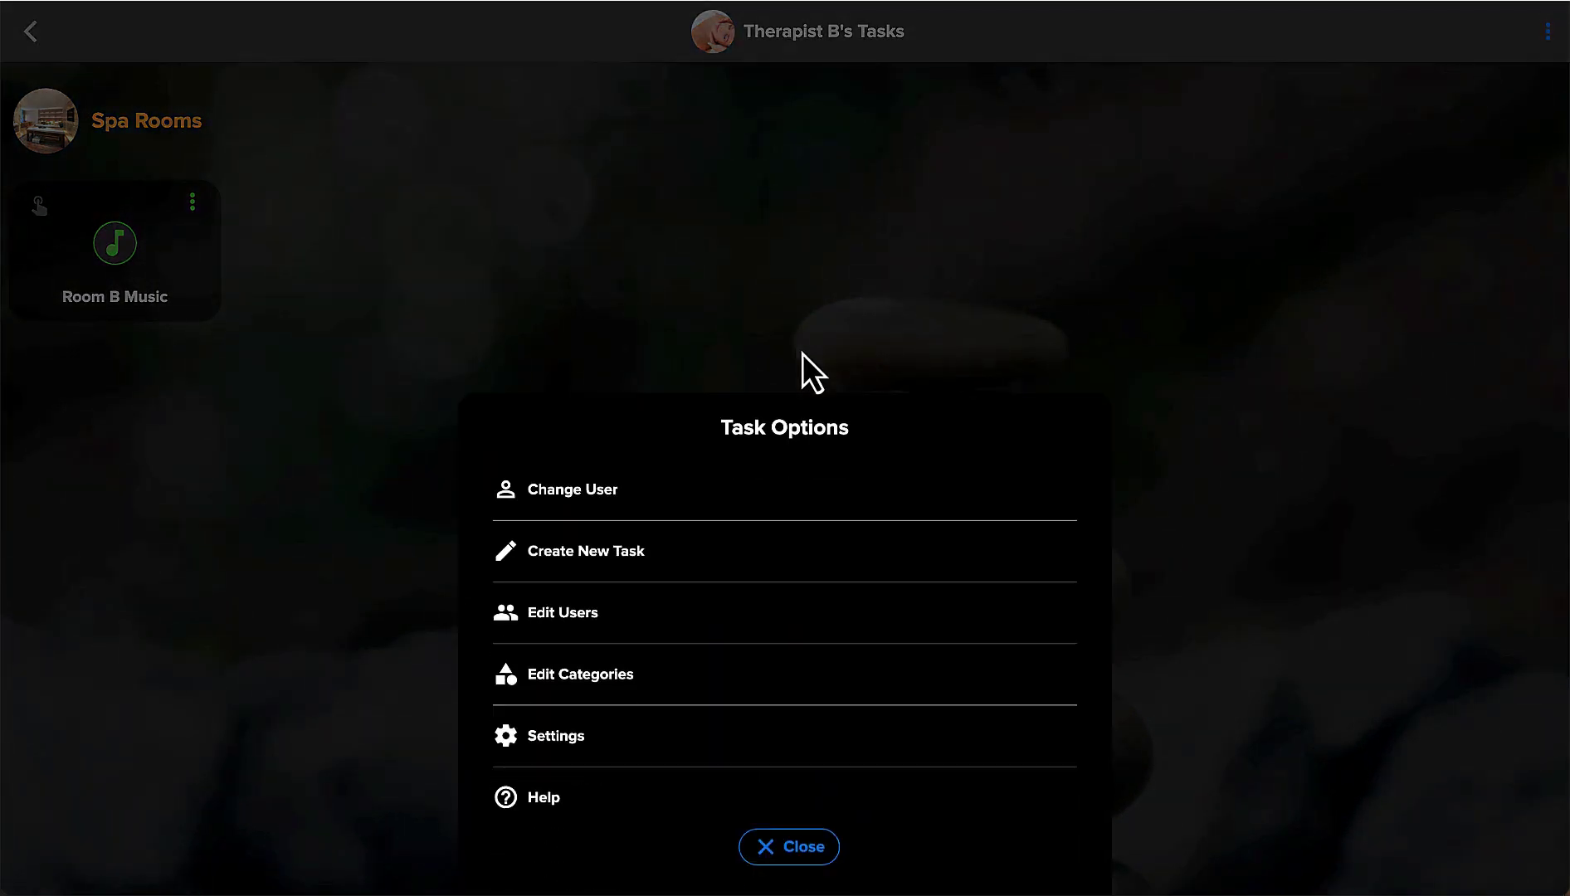
left_click(590, 489)
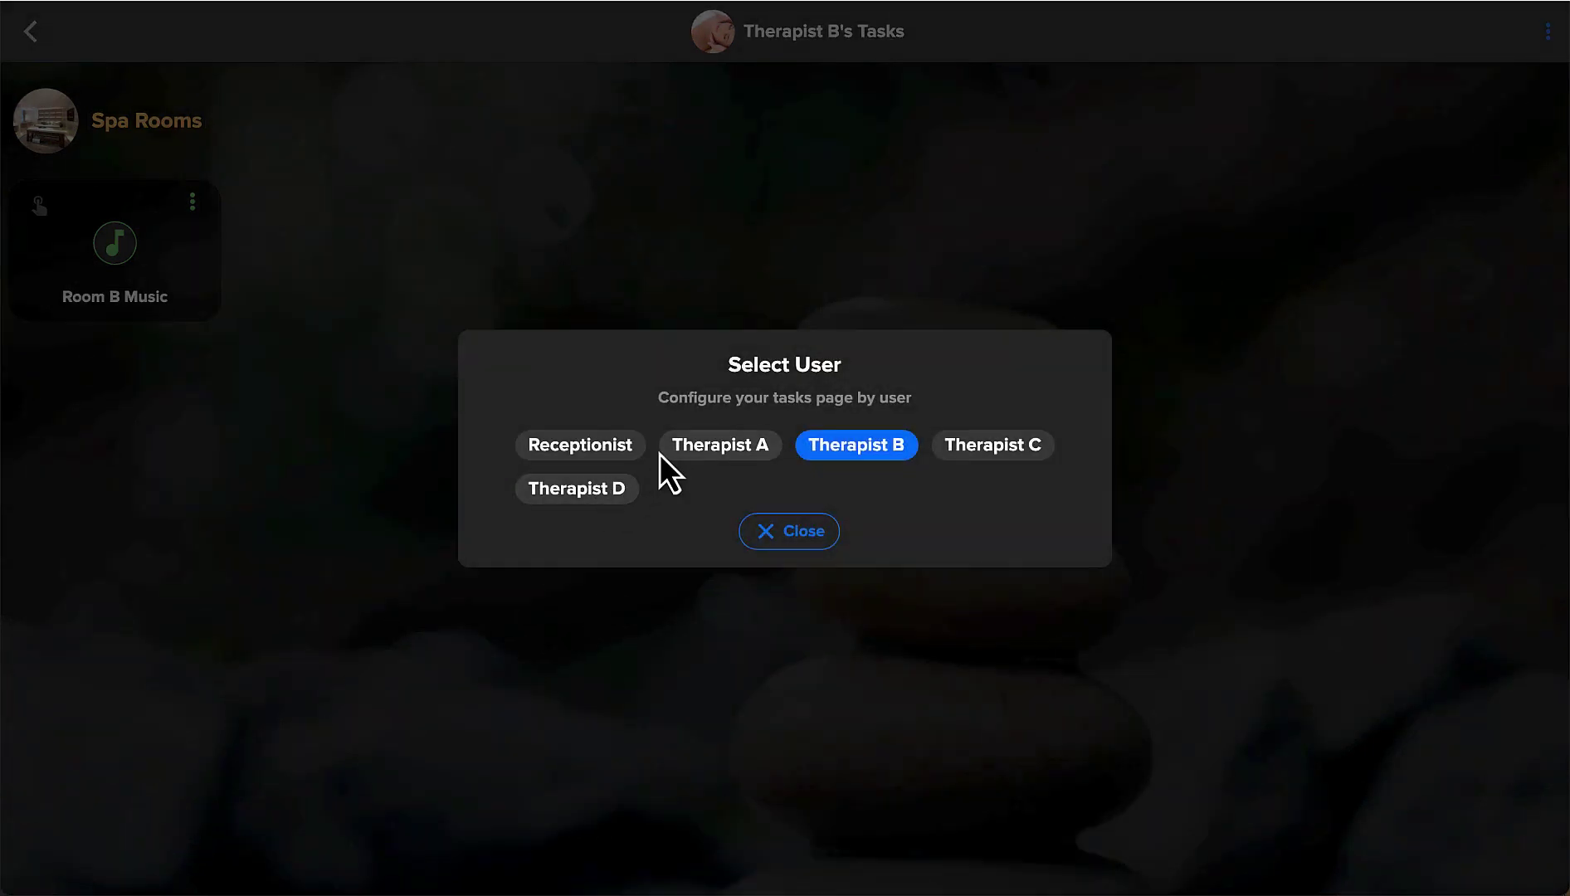
left_click(596, 455)
left_click(803, 540)
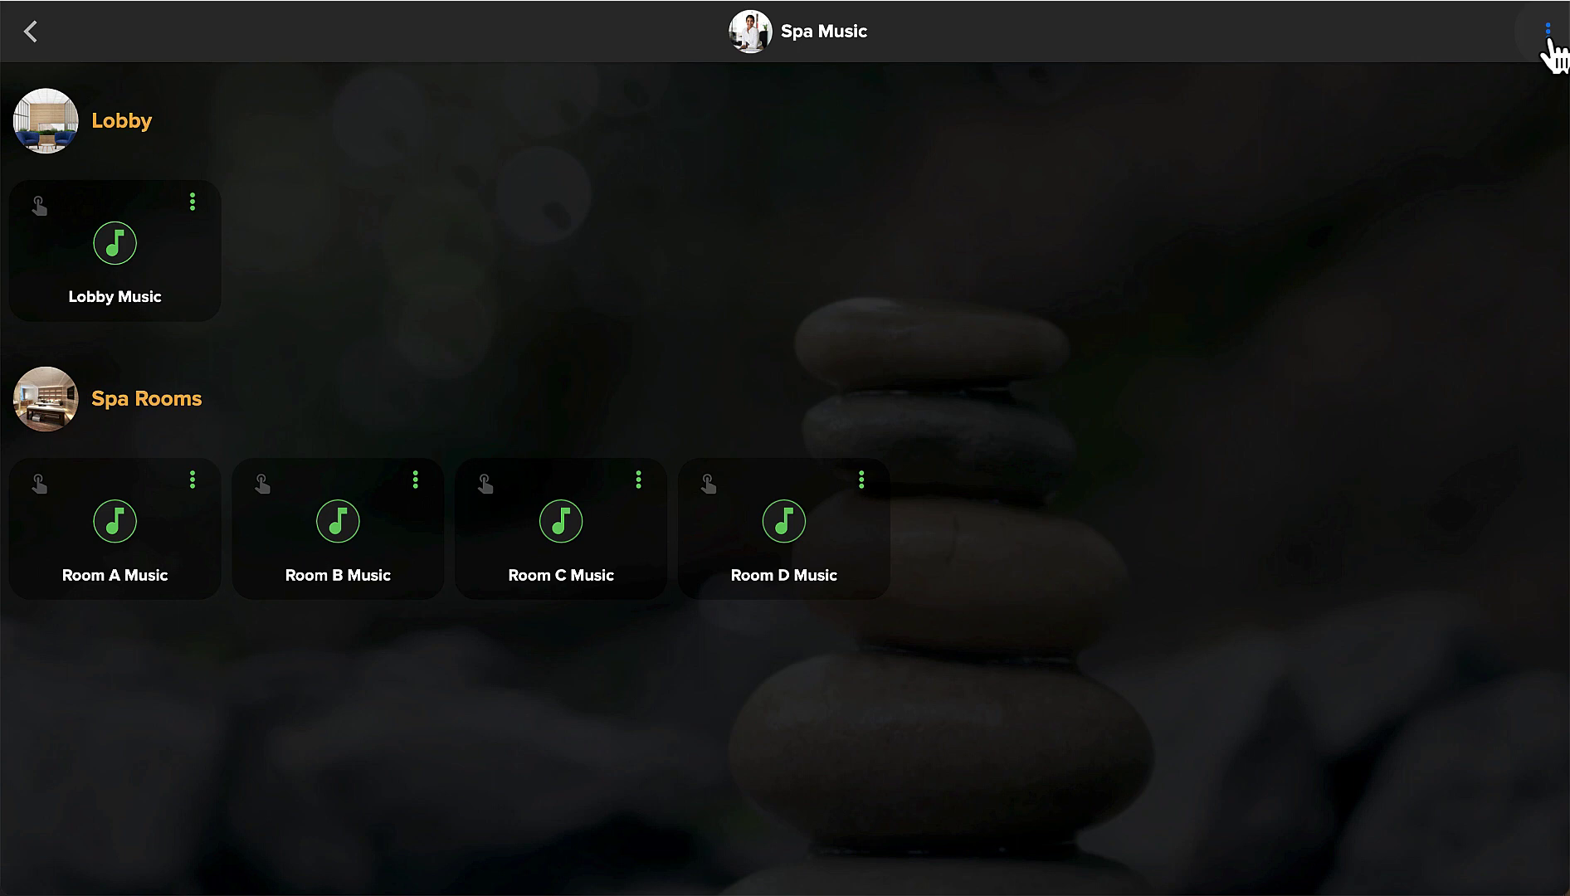
Create a new task and rename it from New Task to 'All Off'.
left_click(1548, 35)
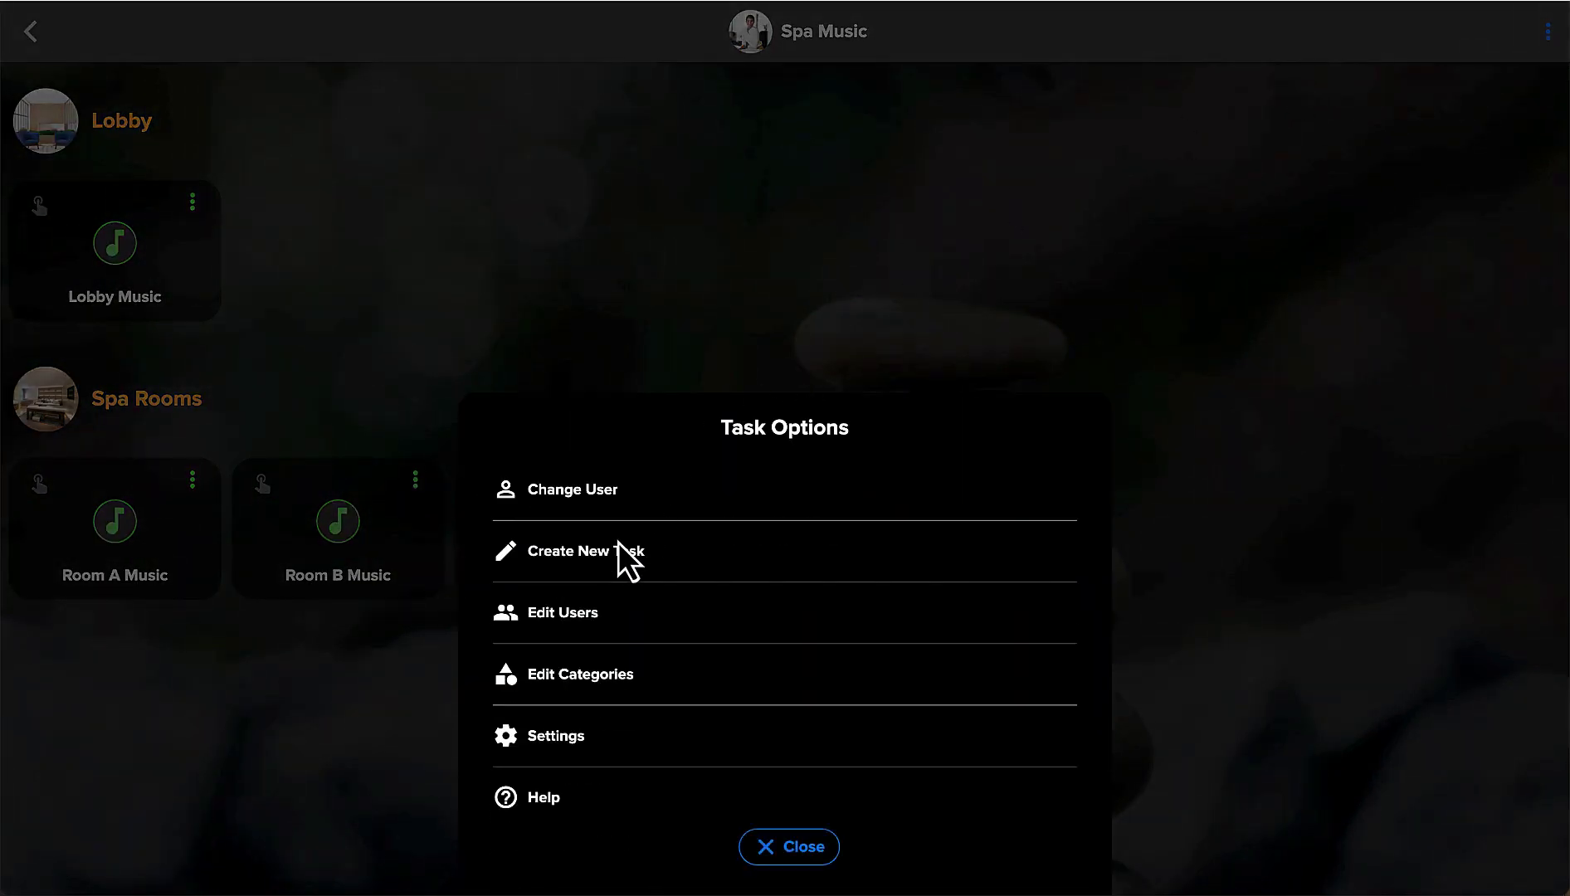
left_click(610, 556)
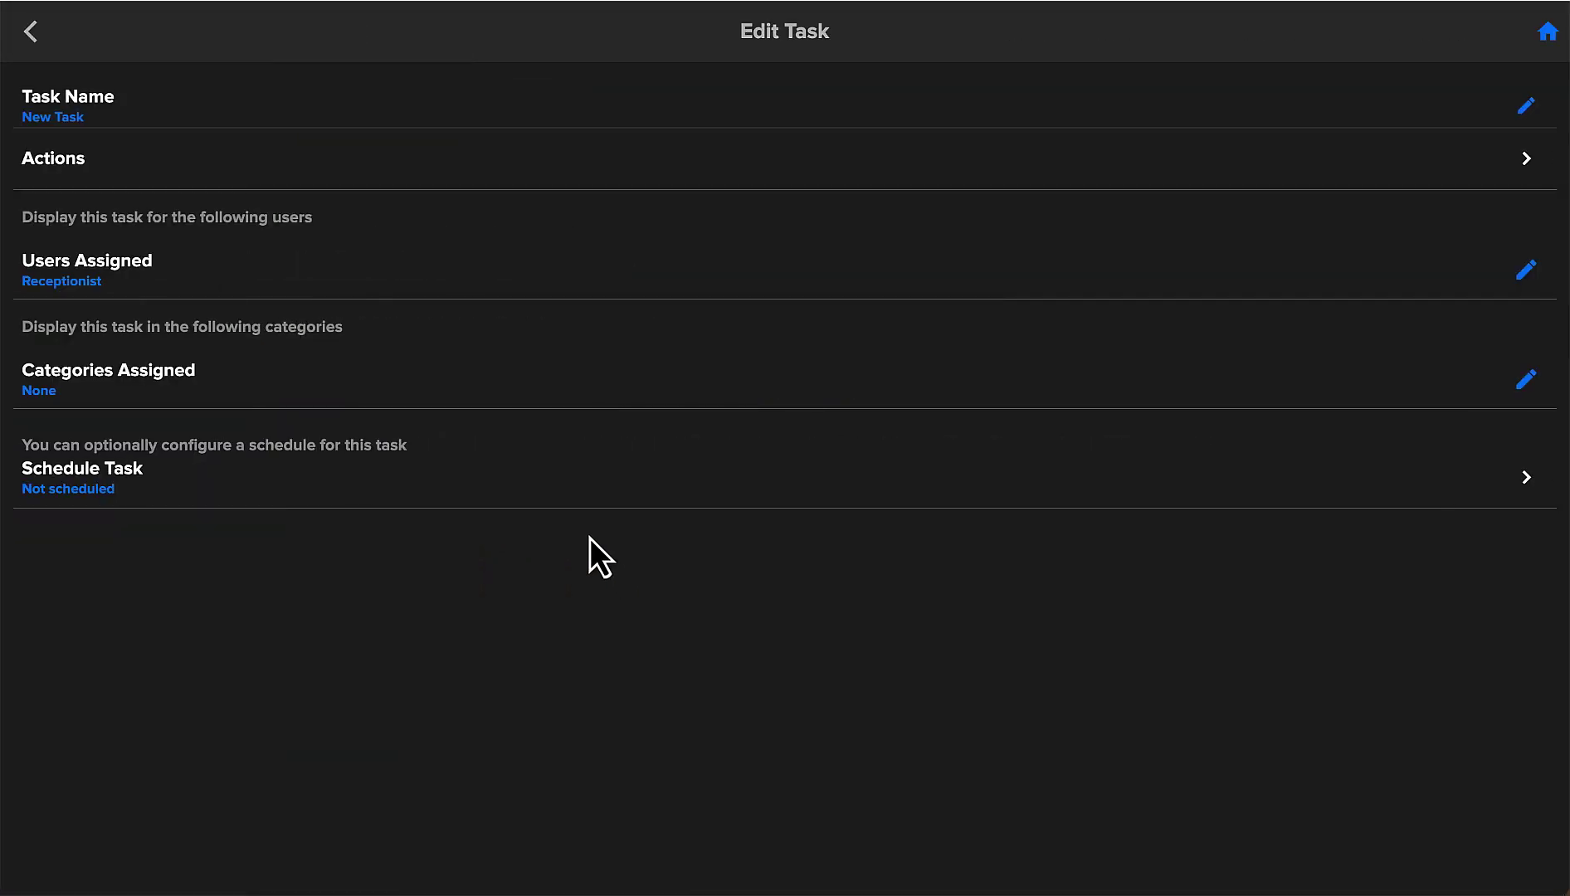
left_click(1525, 108)
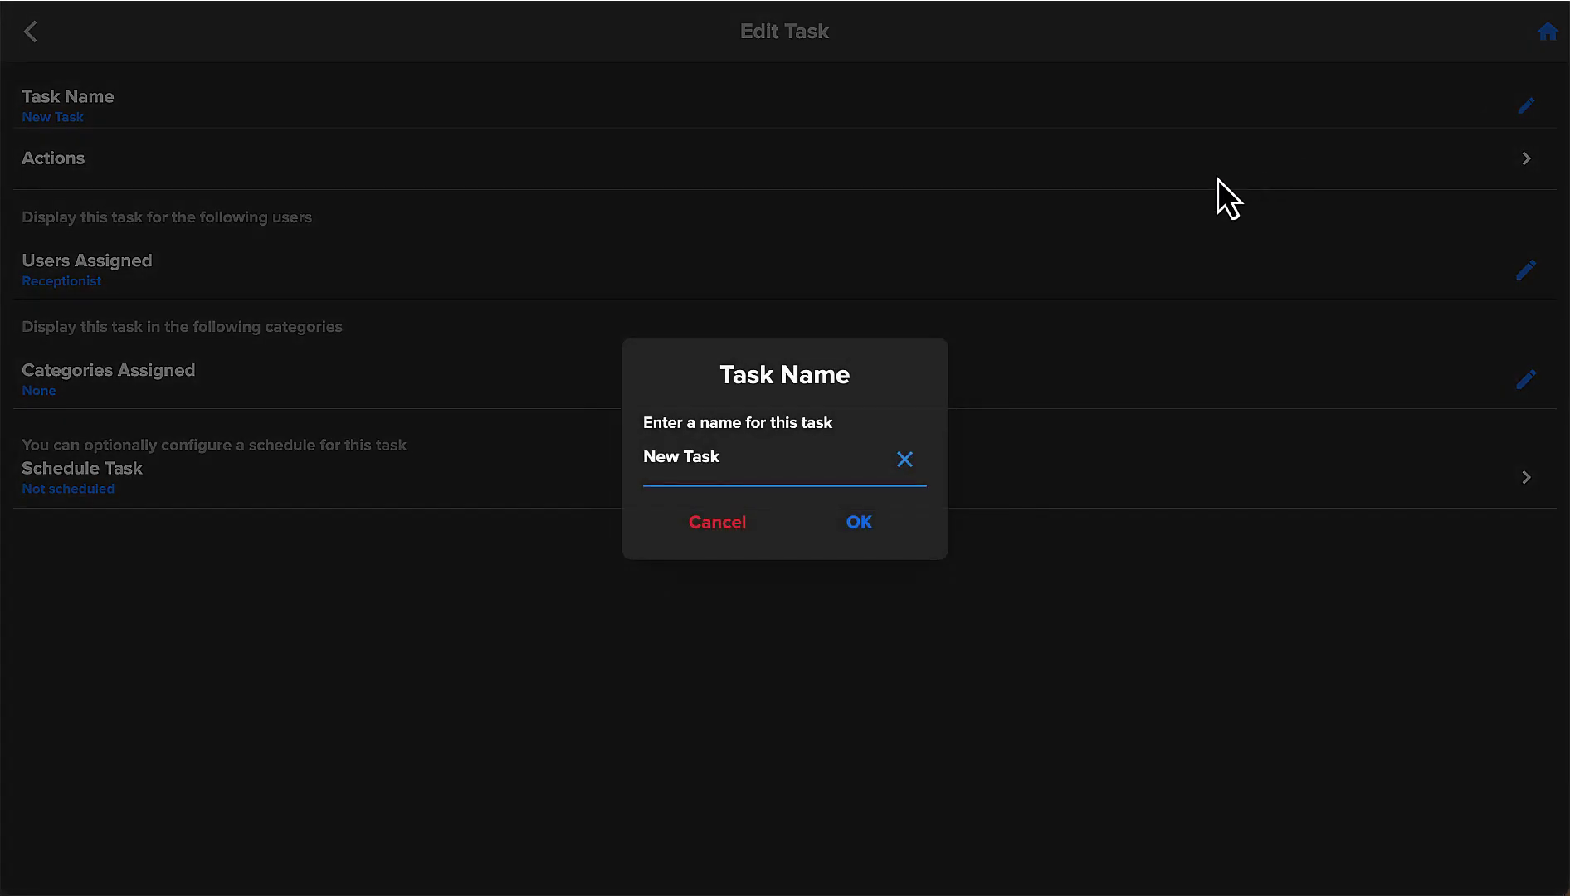
left_click(906, 462)
type("All Off")
left_click(859, 524)
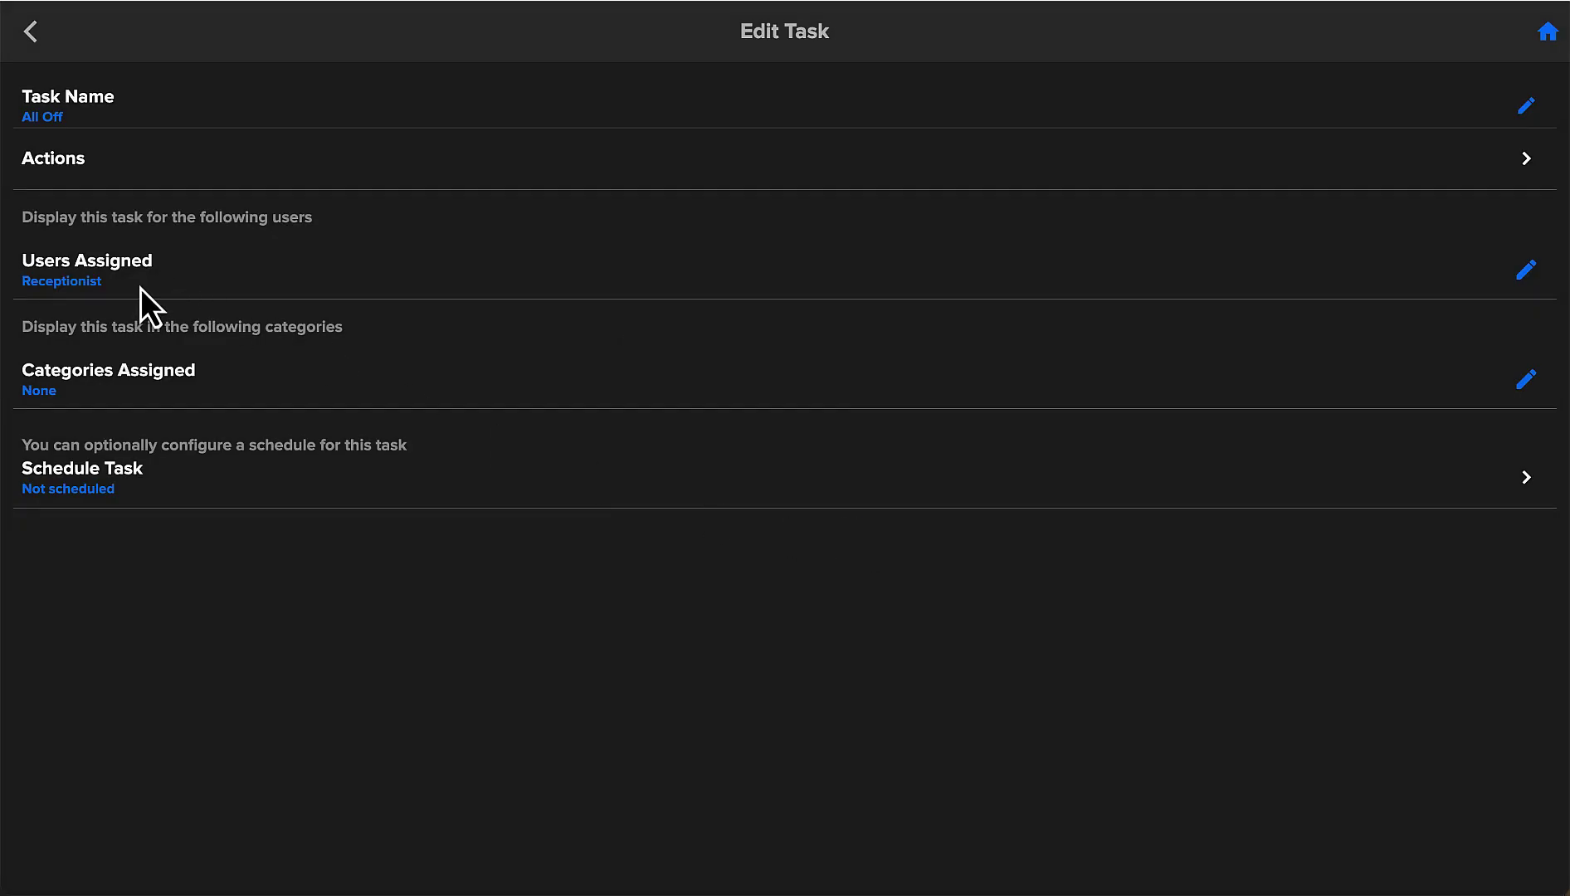
Assign the All Off task to the Lobby category.
left_click(1523, 383)
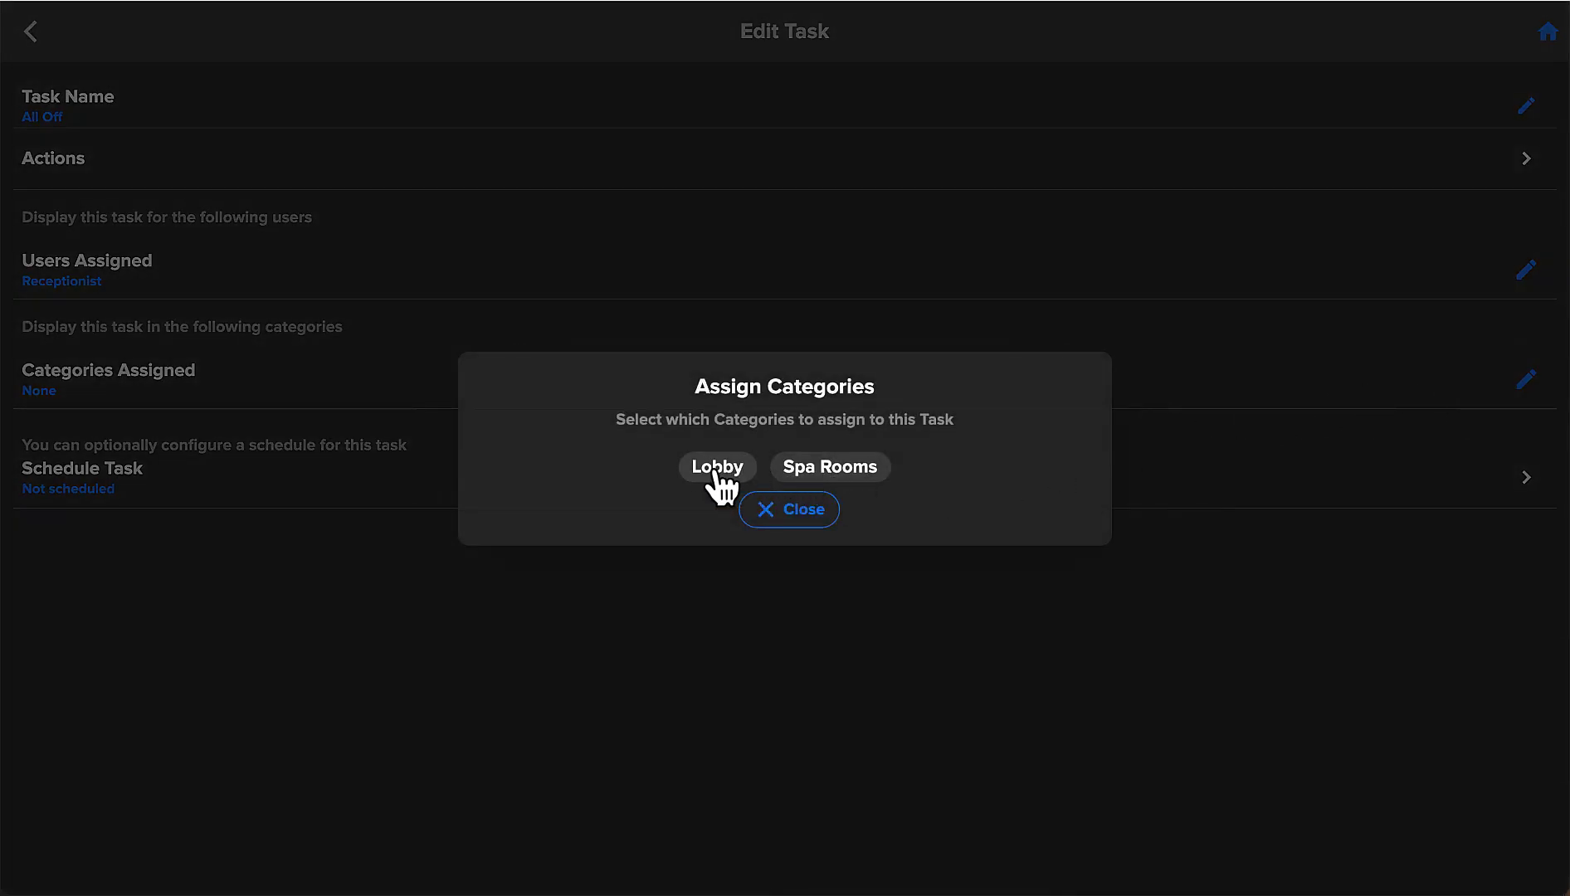
left_click(715, 469)
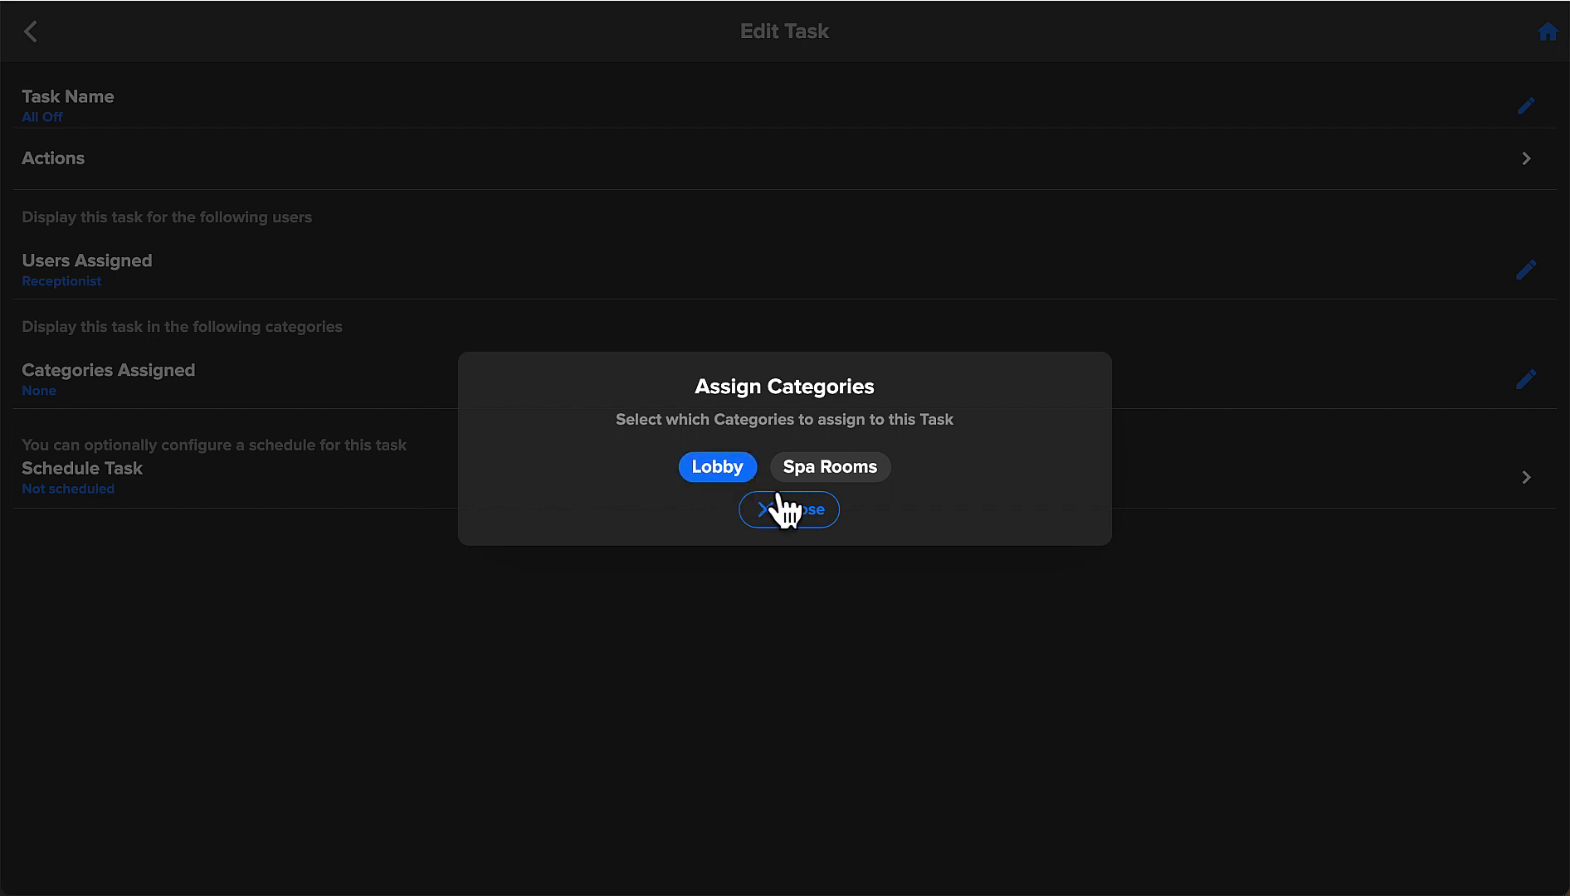
left_click(793, 510)
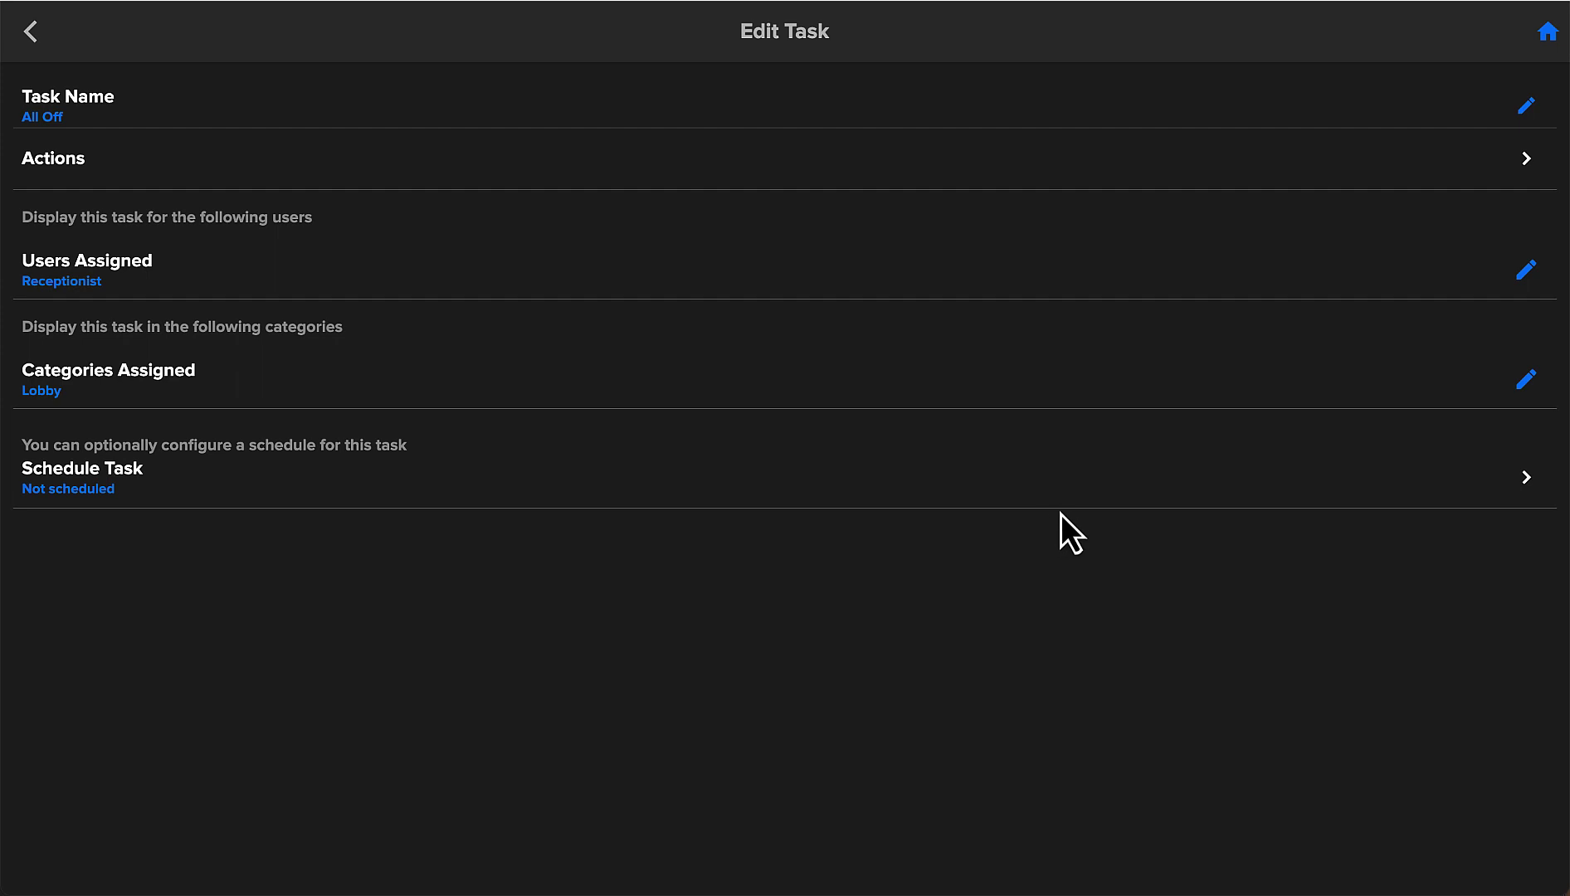
left_click(1525, 481)
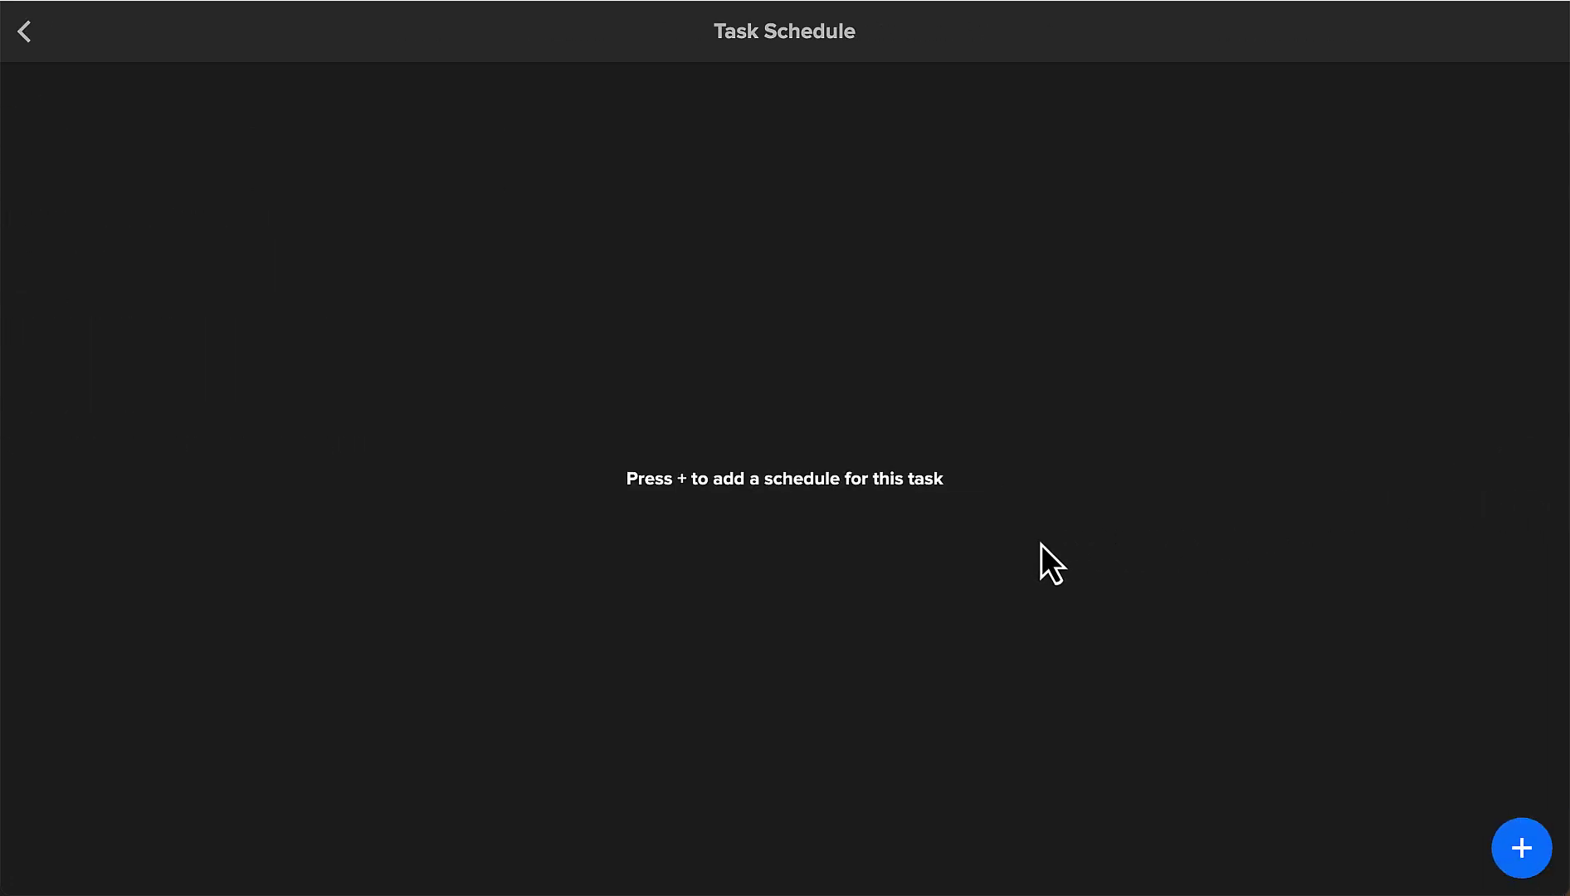
Add a schedule to All Off starting at 6:00 PM on week days.
left_click(1519, 850)
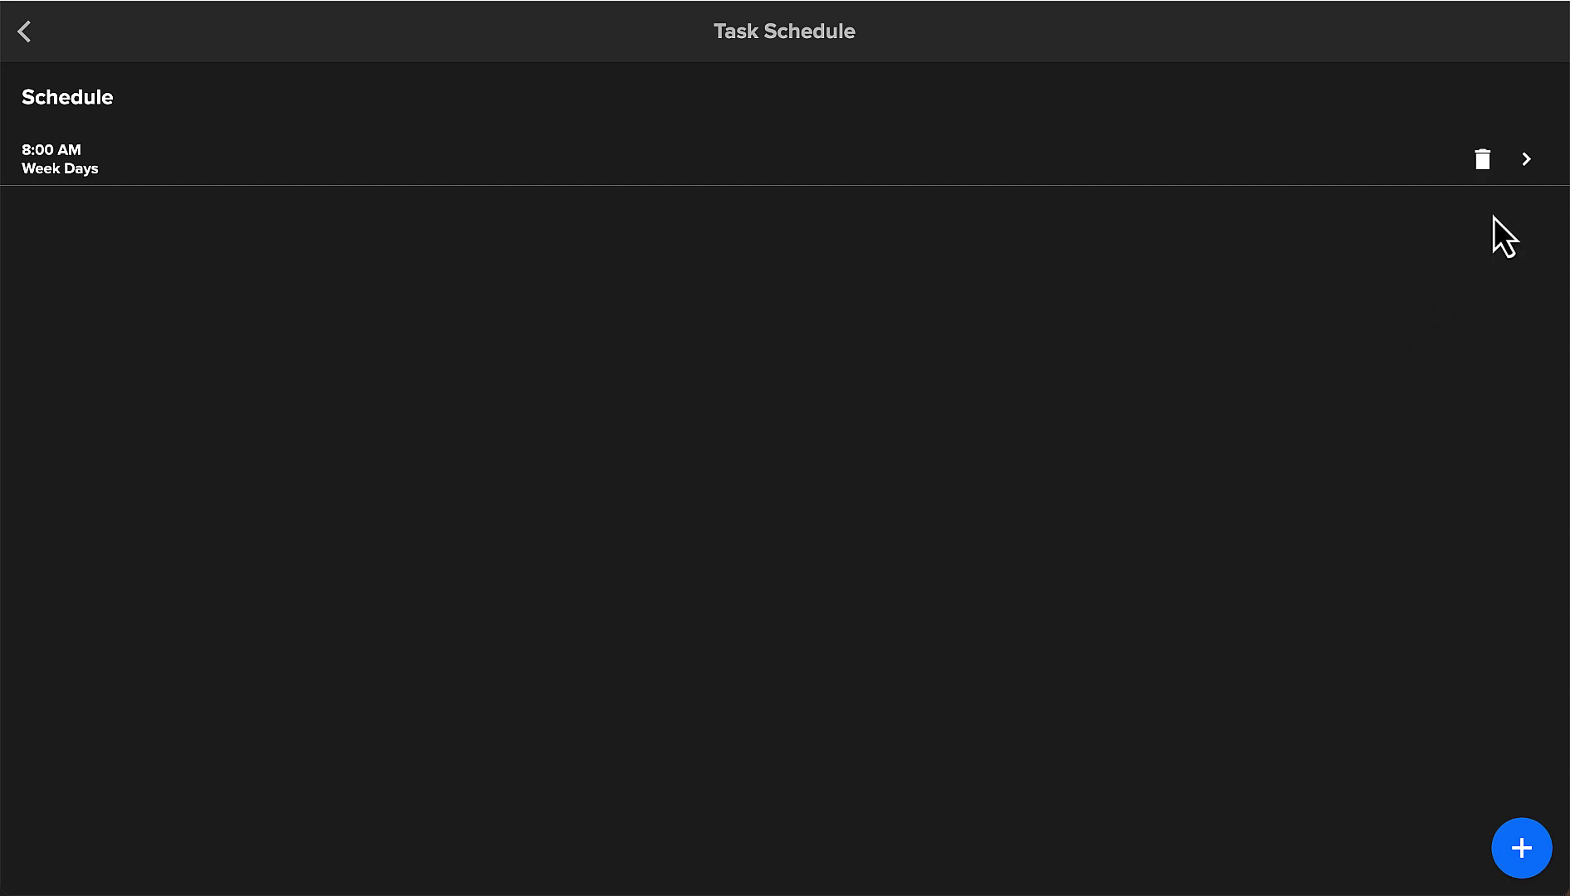
left_click(1526, 160)
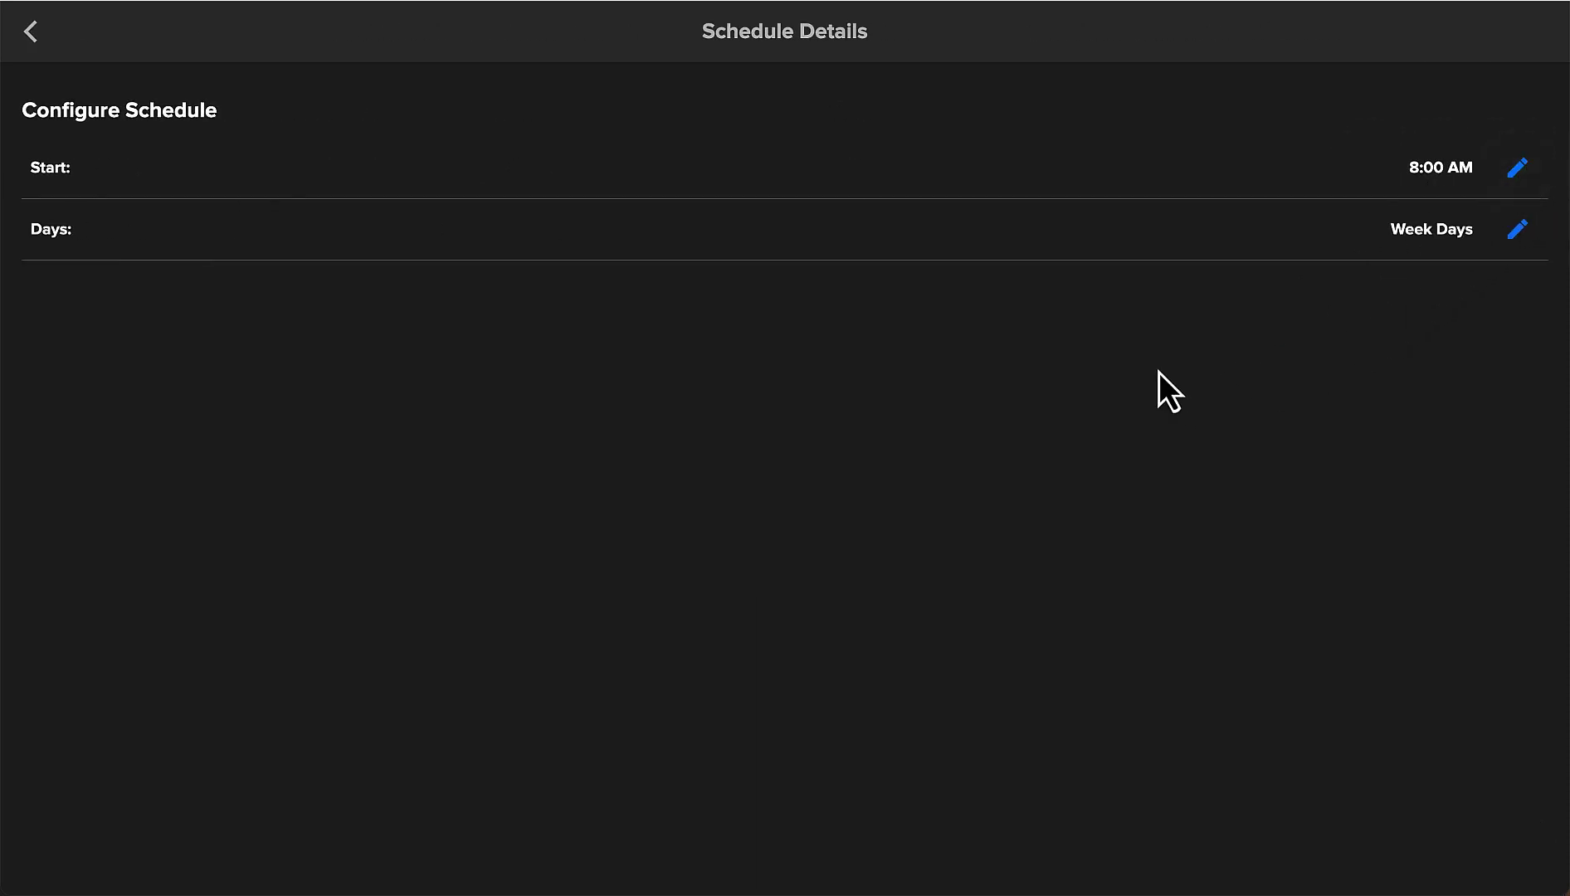
left_click(1517, 168)
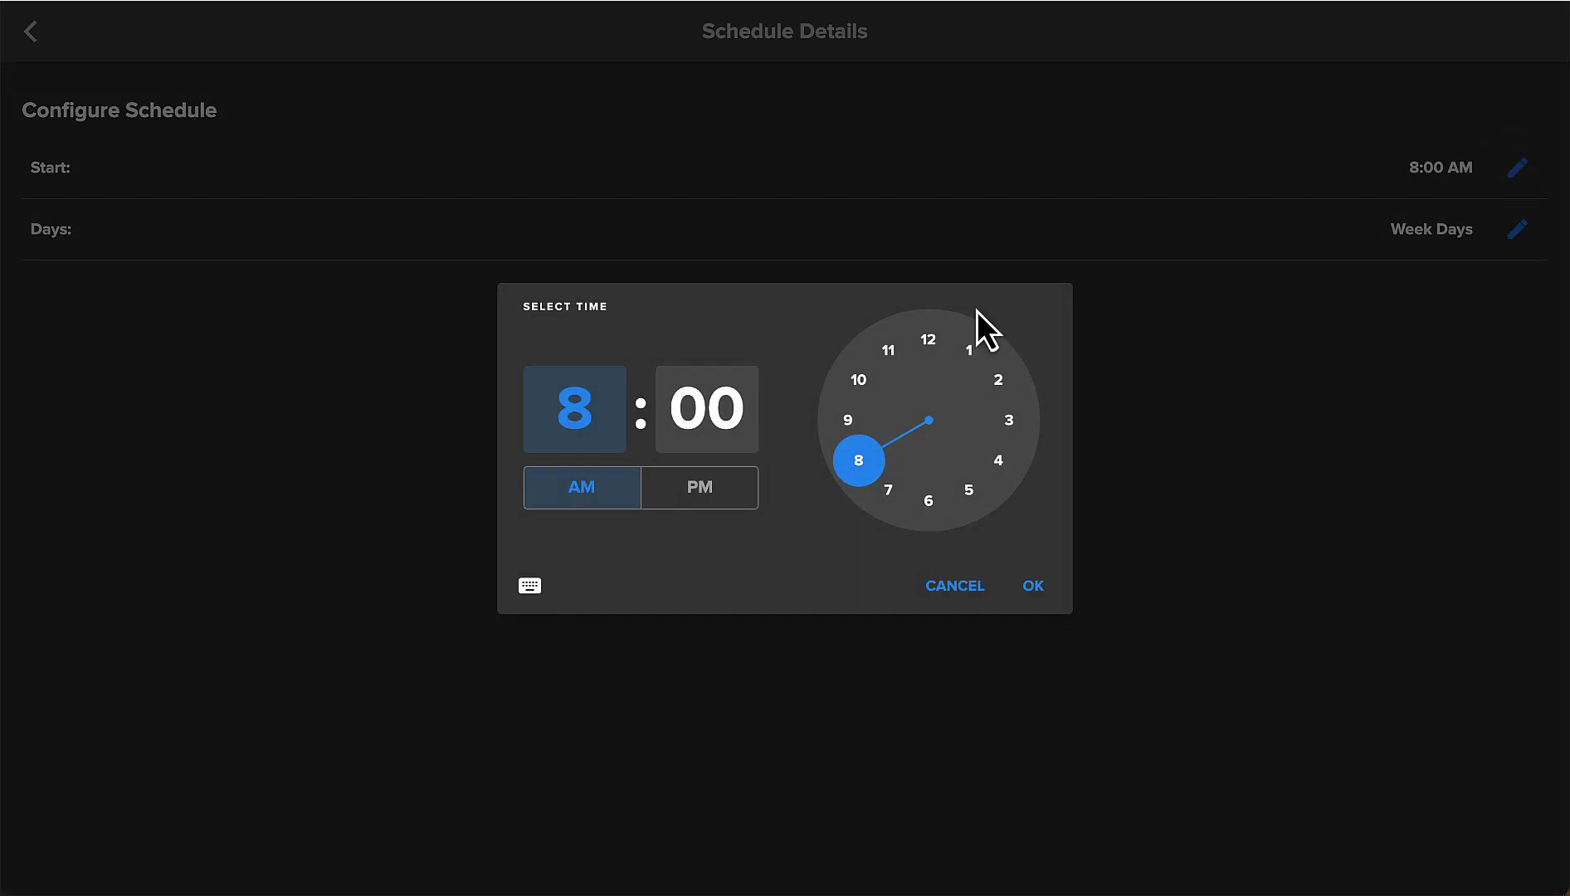
left_click(924, 505)
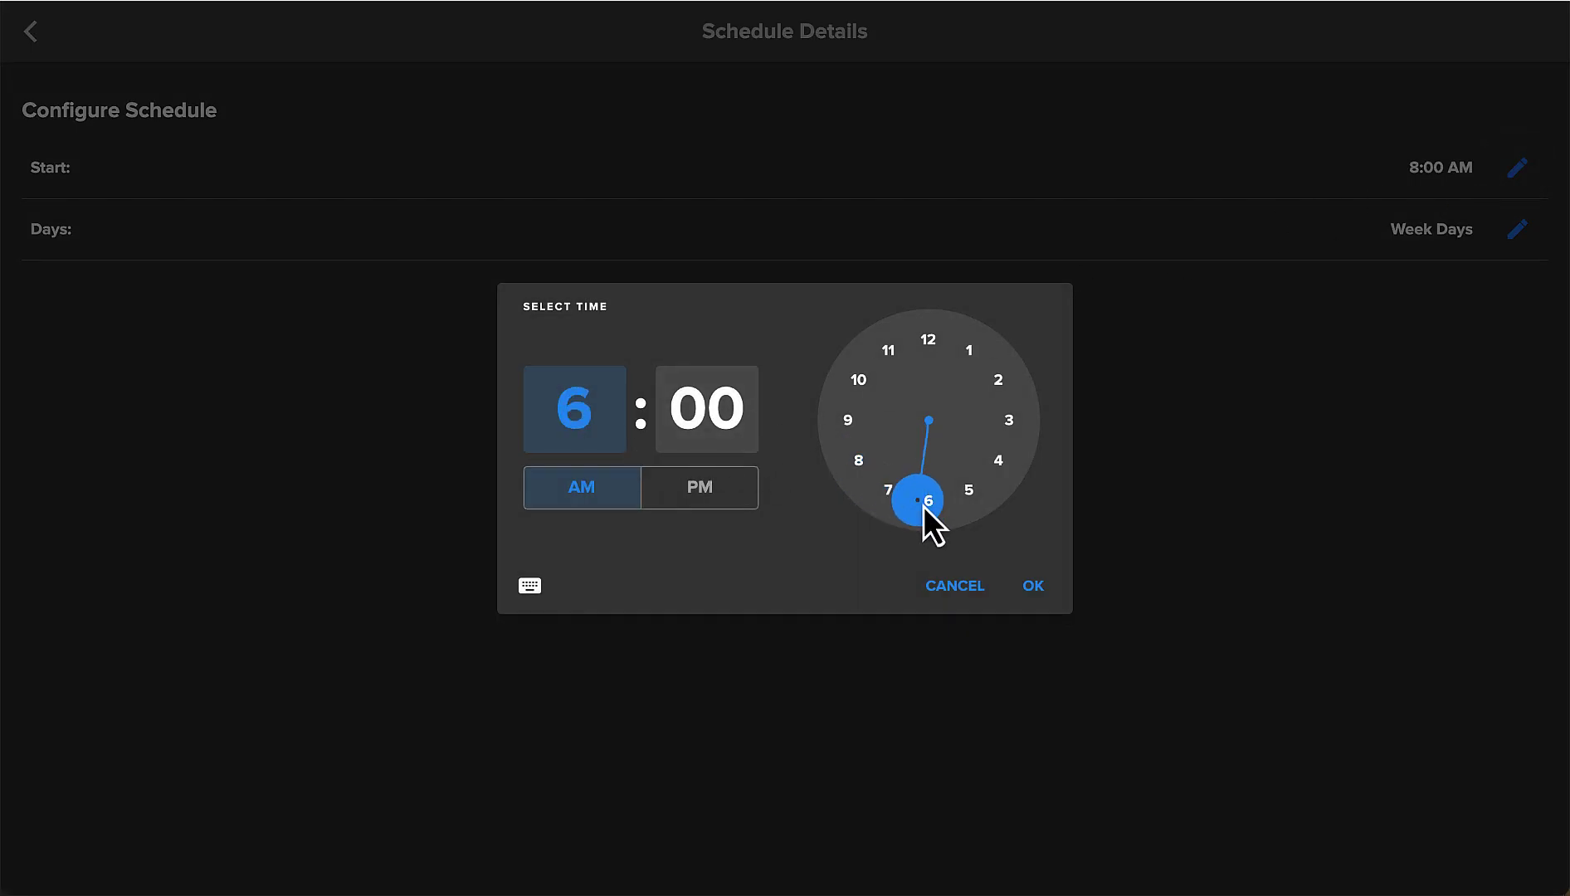
left_click(701, 498)
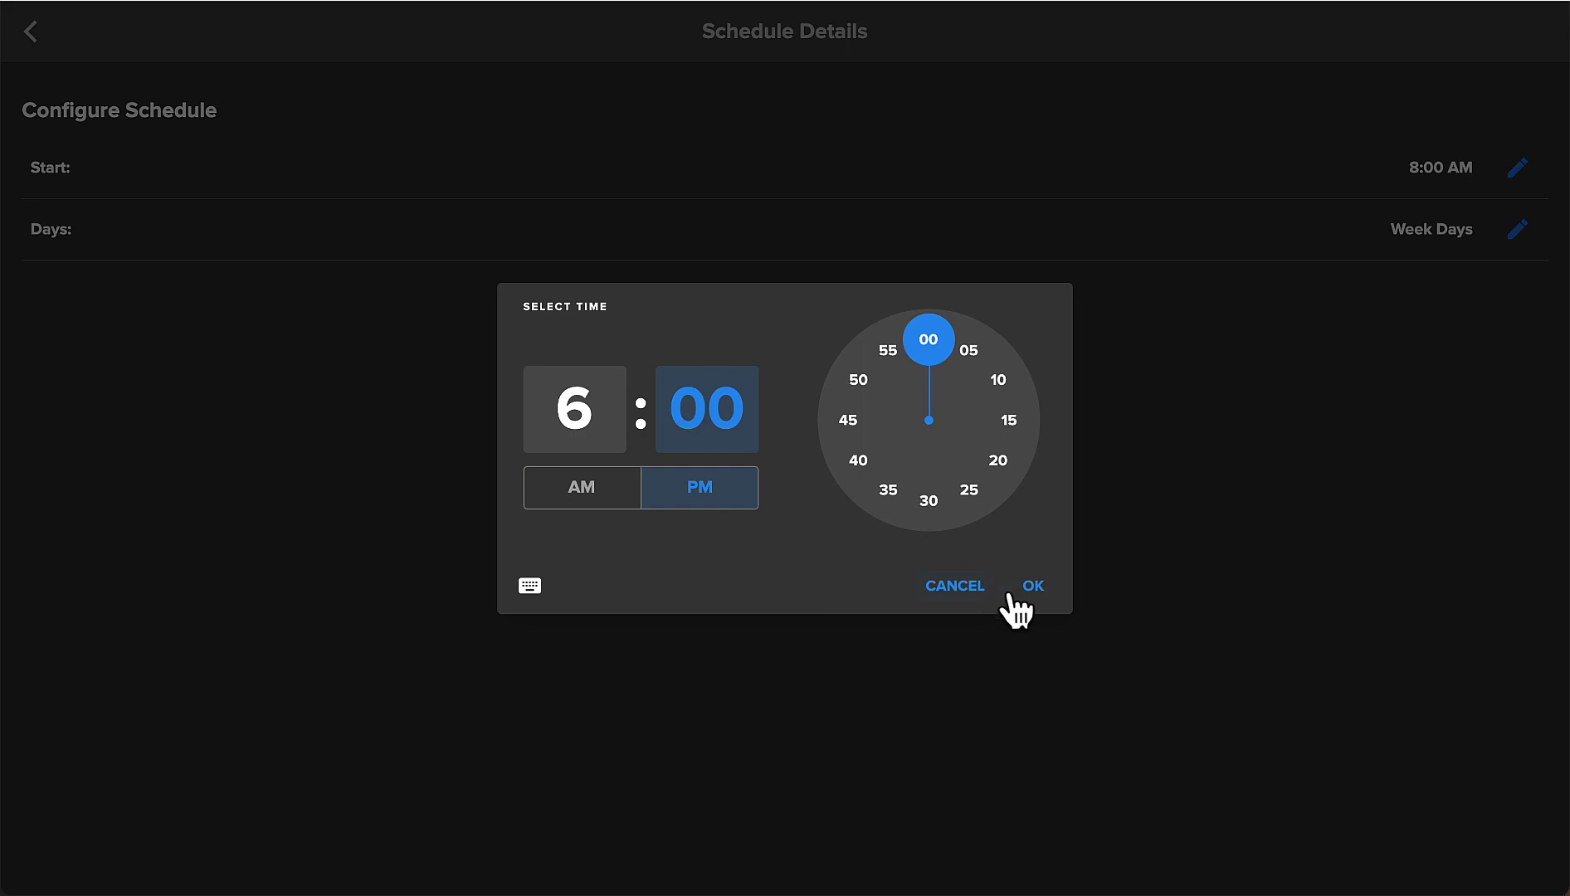
left_click(1033, 587)
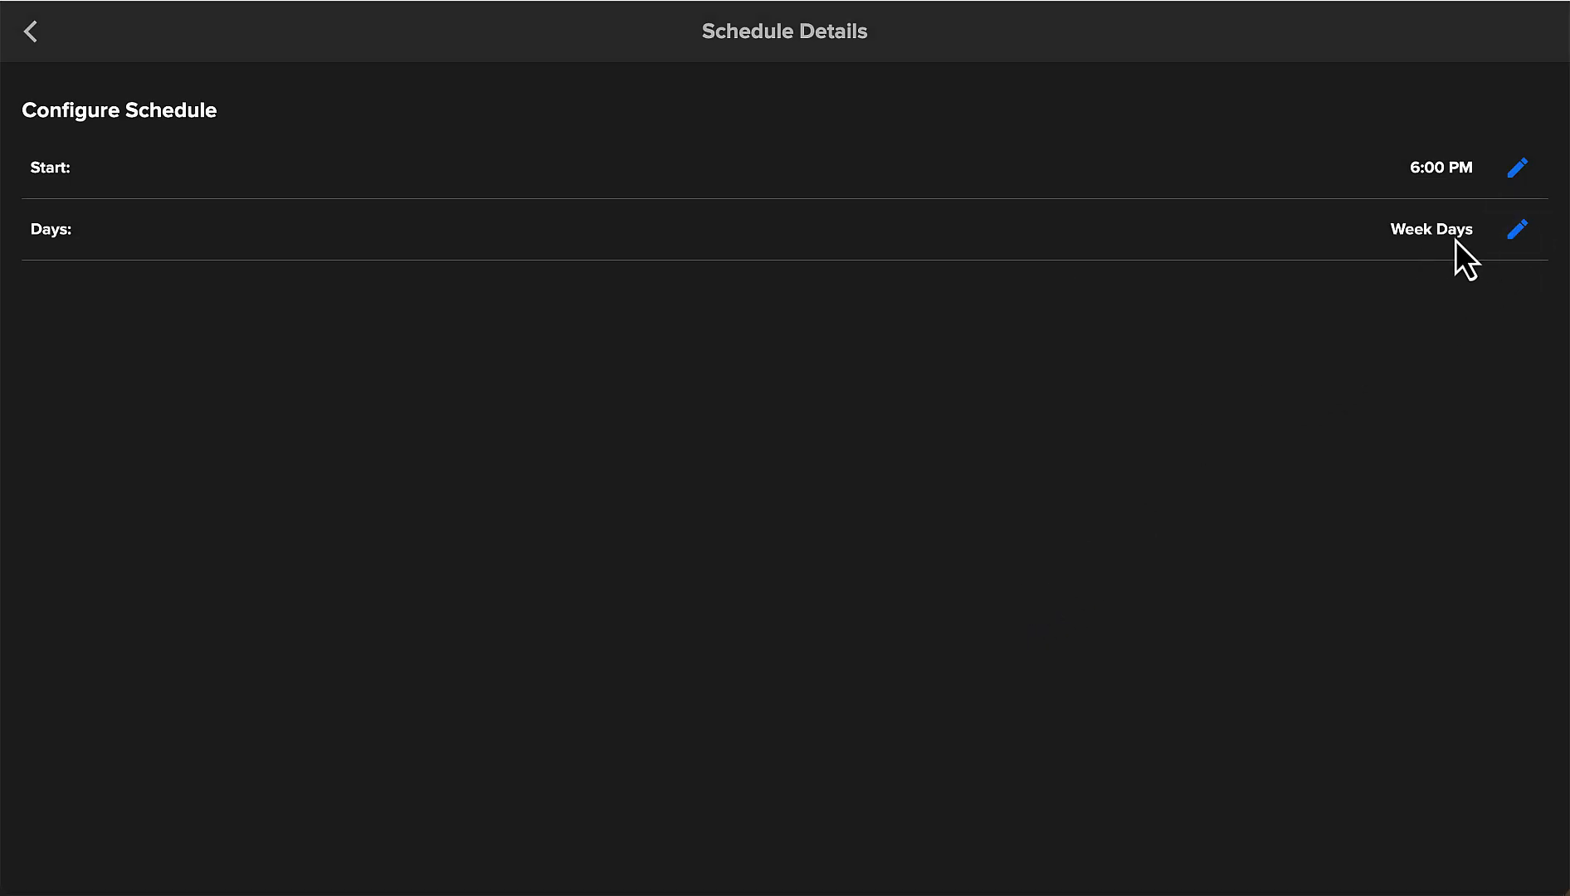
left_click(1517, 231)
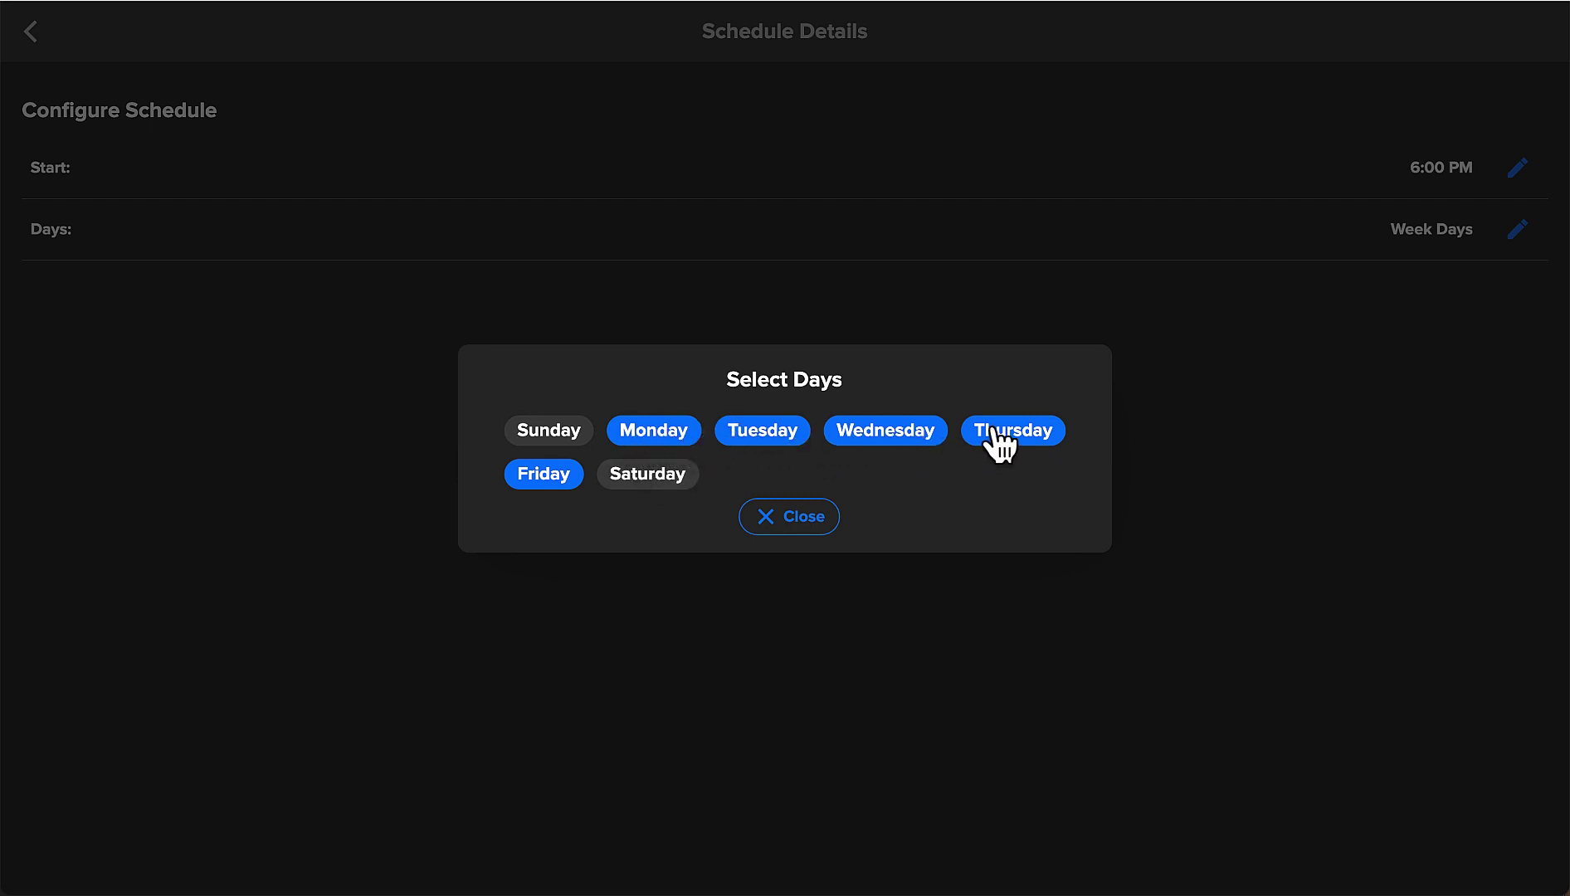
left_click(802, 522)
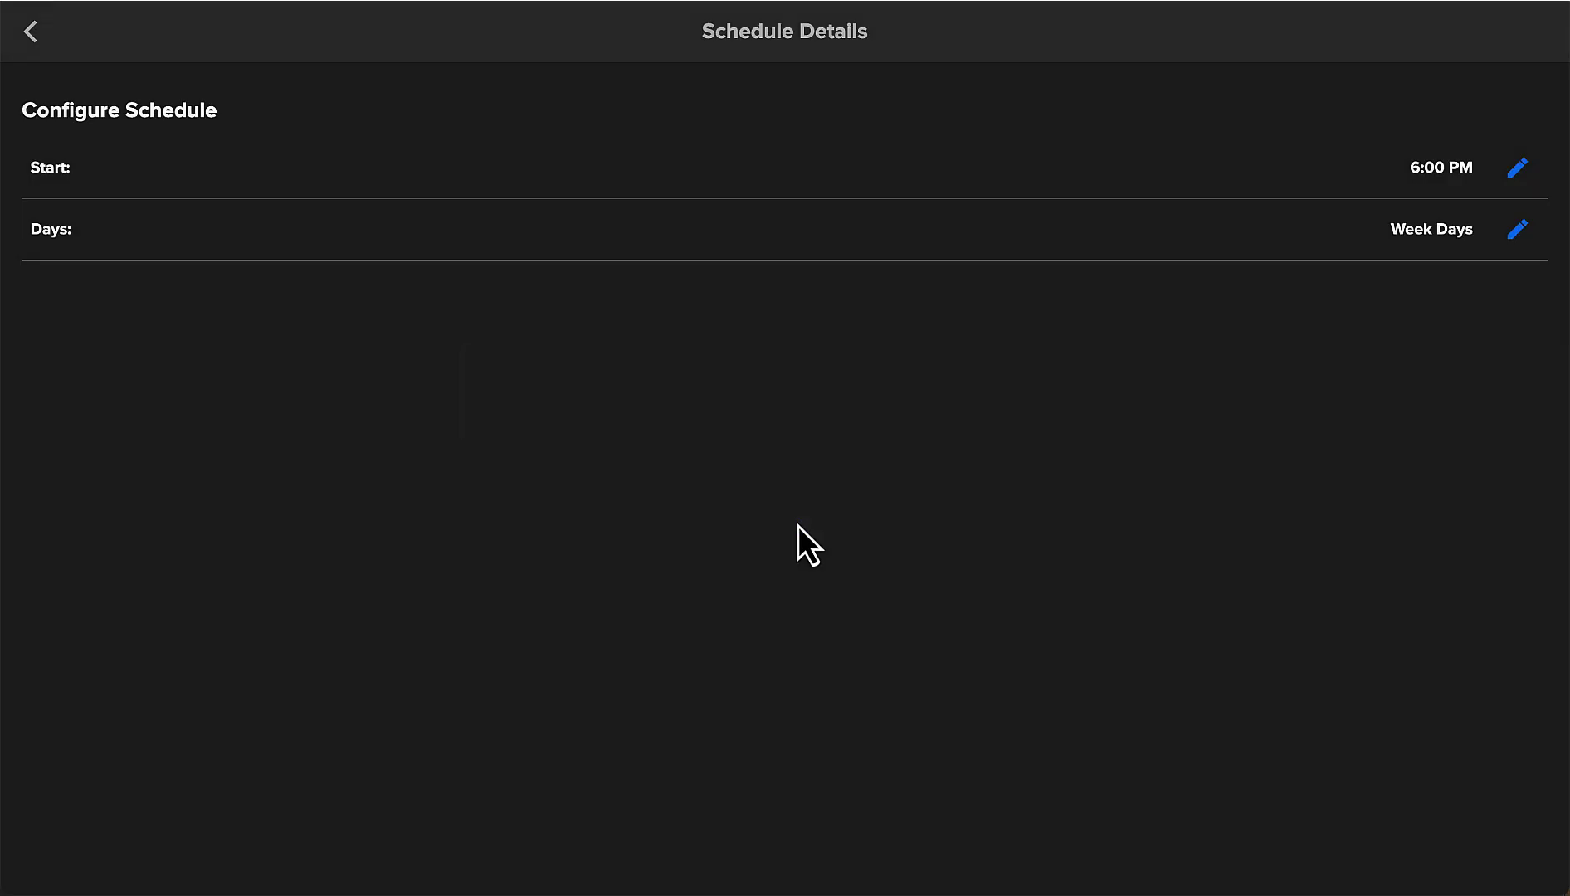
left_click(31, 33)
left_click(33, 38)
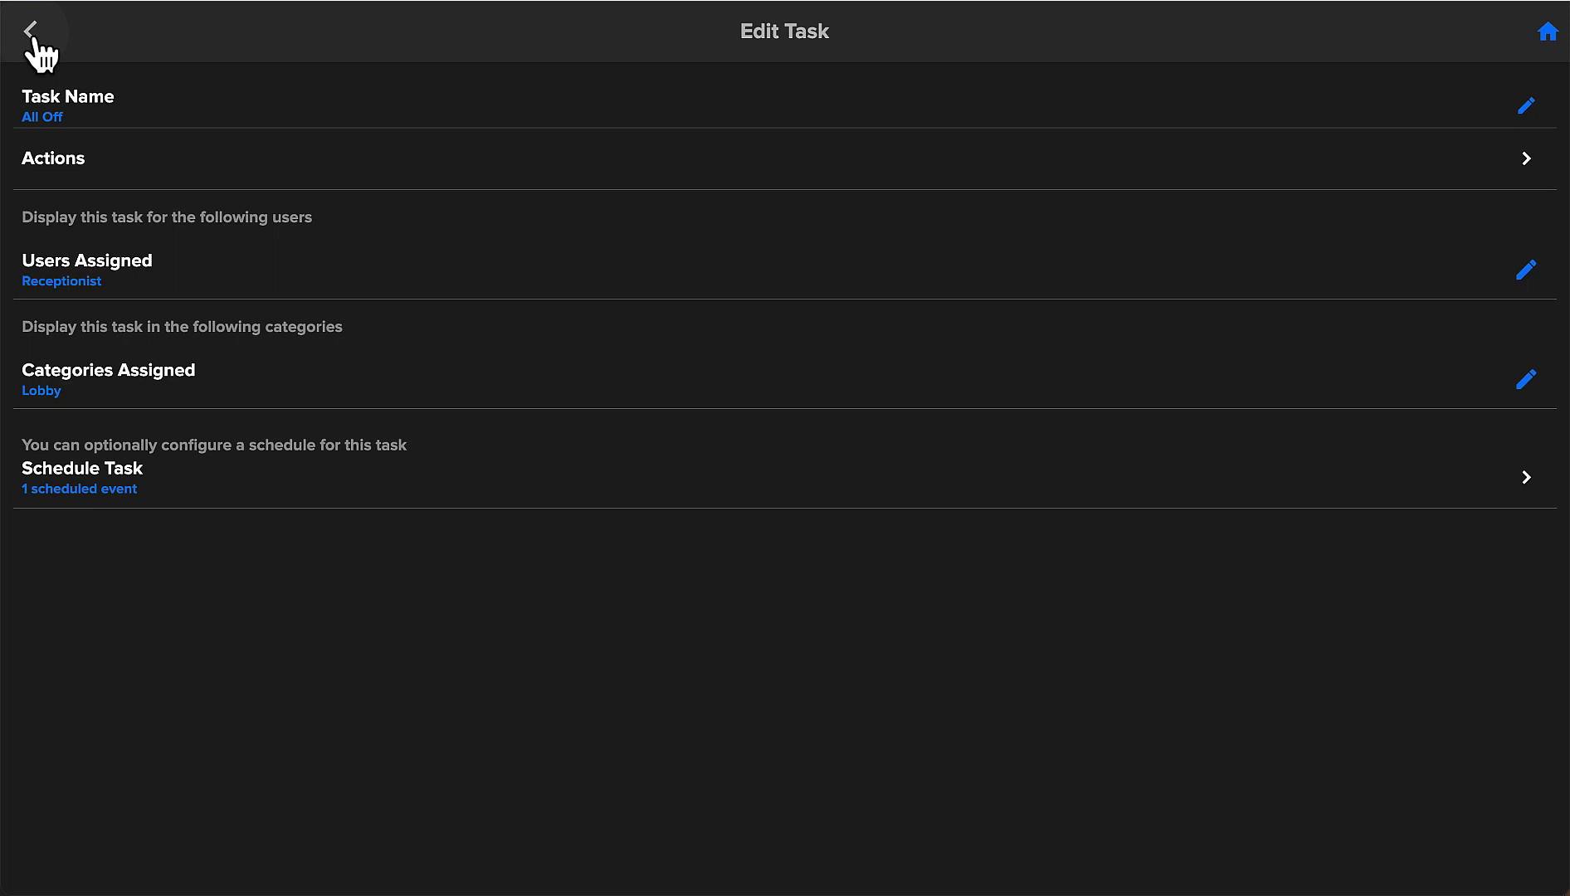
Add a Control Rooms action to All Off targeting all rooms.
left_click(58, 163)
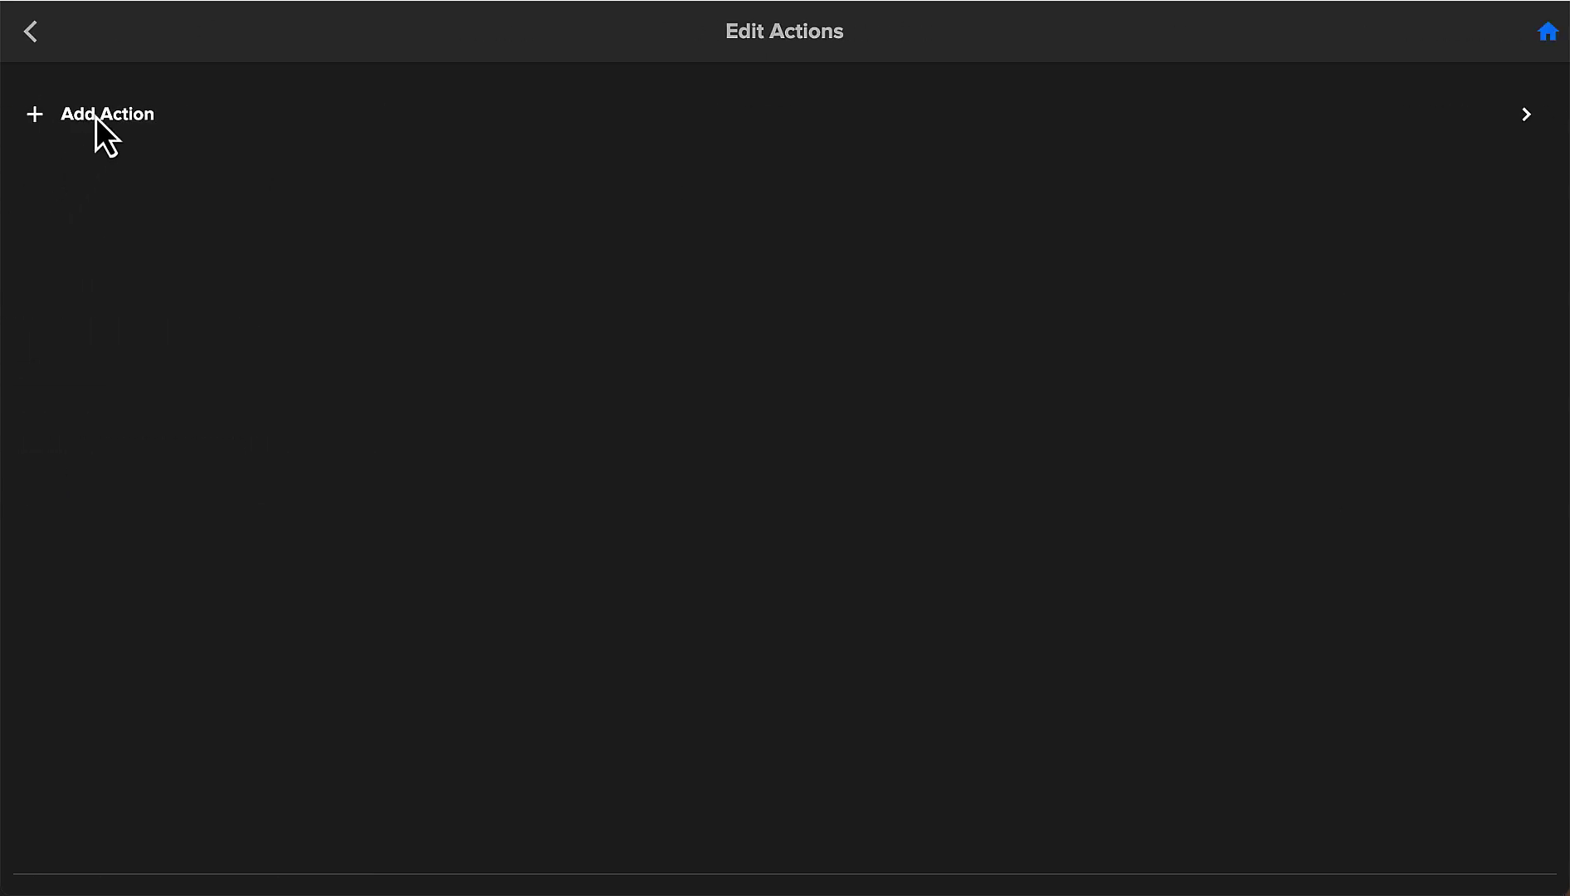
left_click(98, 113)
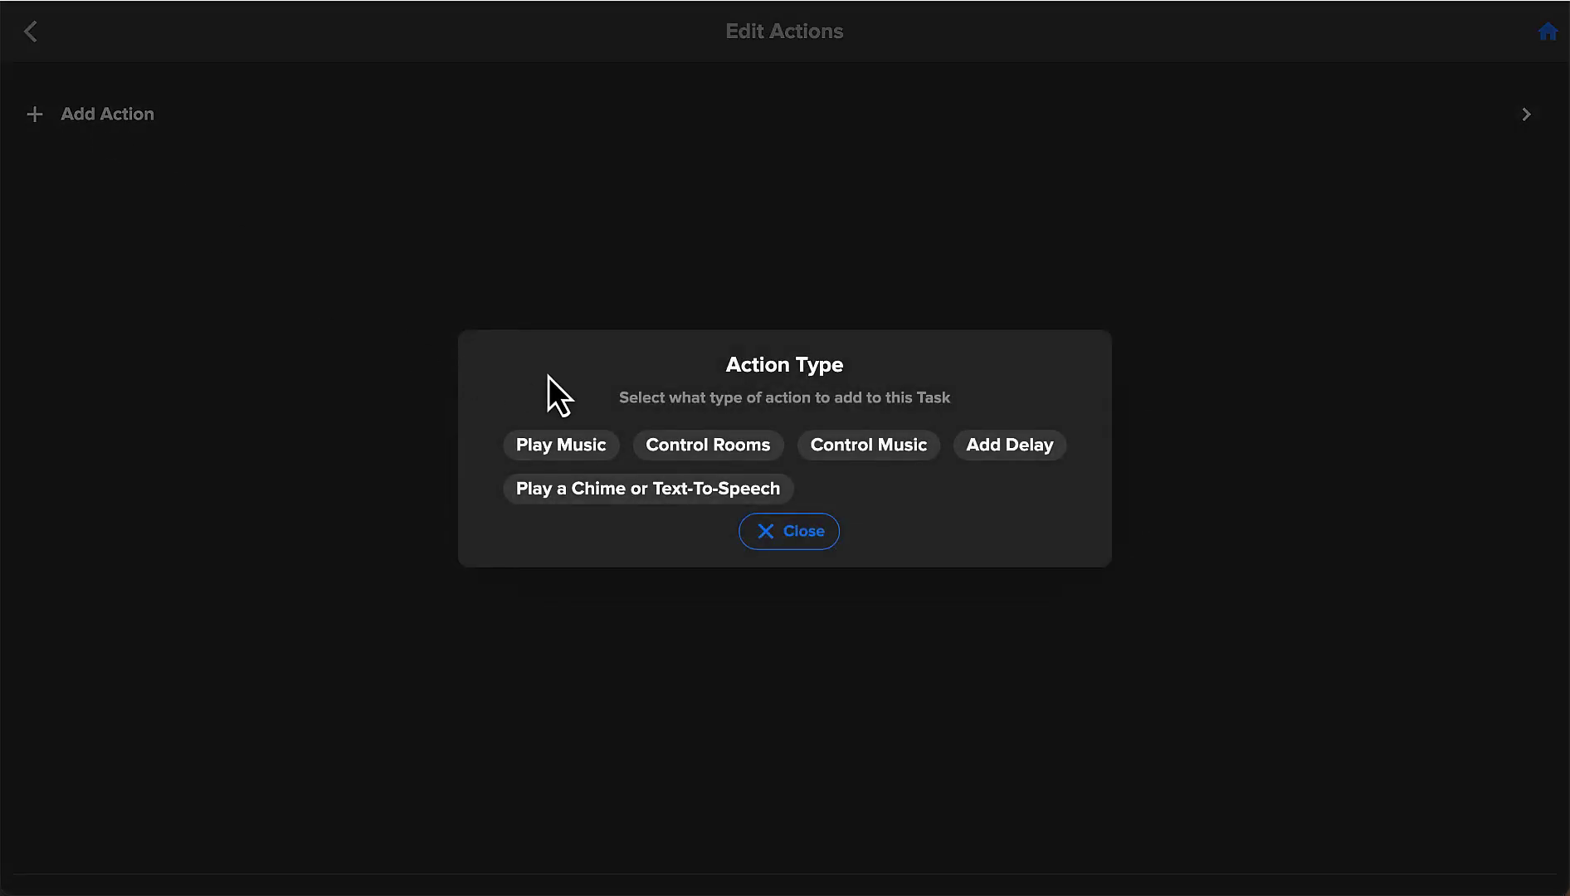
left_click(731, 449)
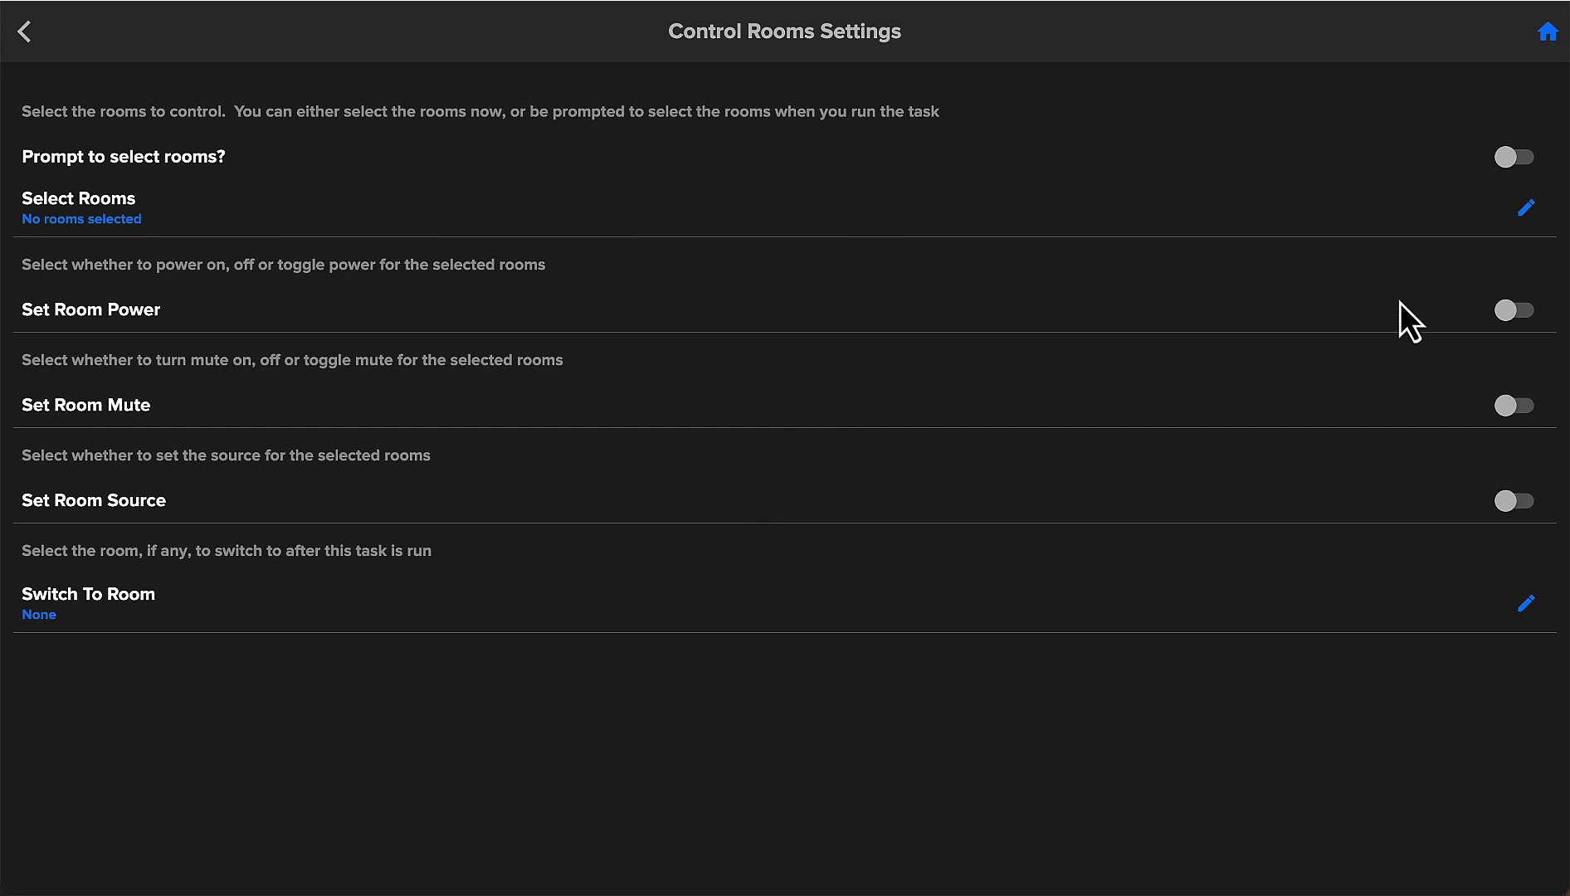
left_click(1524, 216)
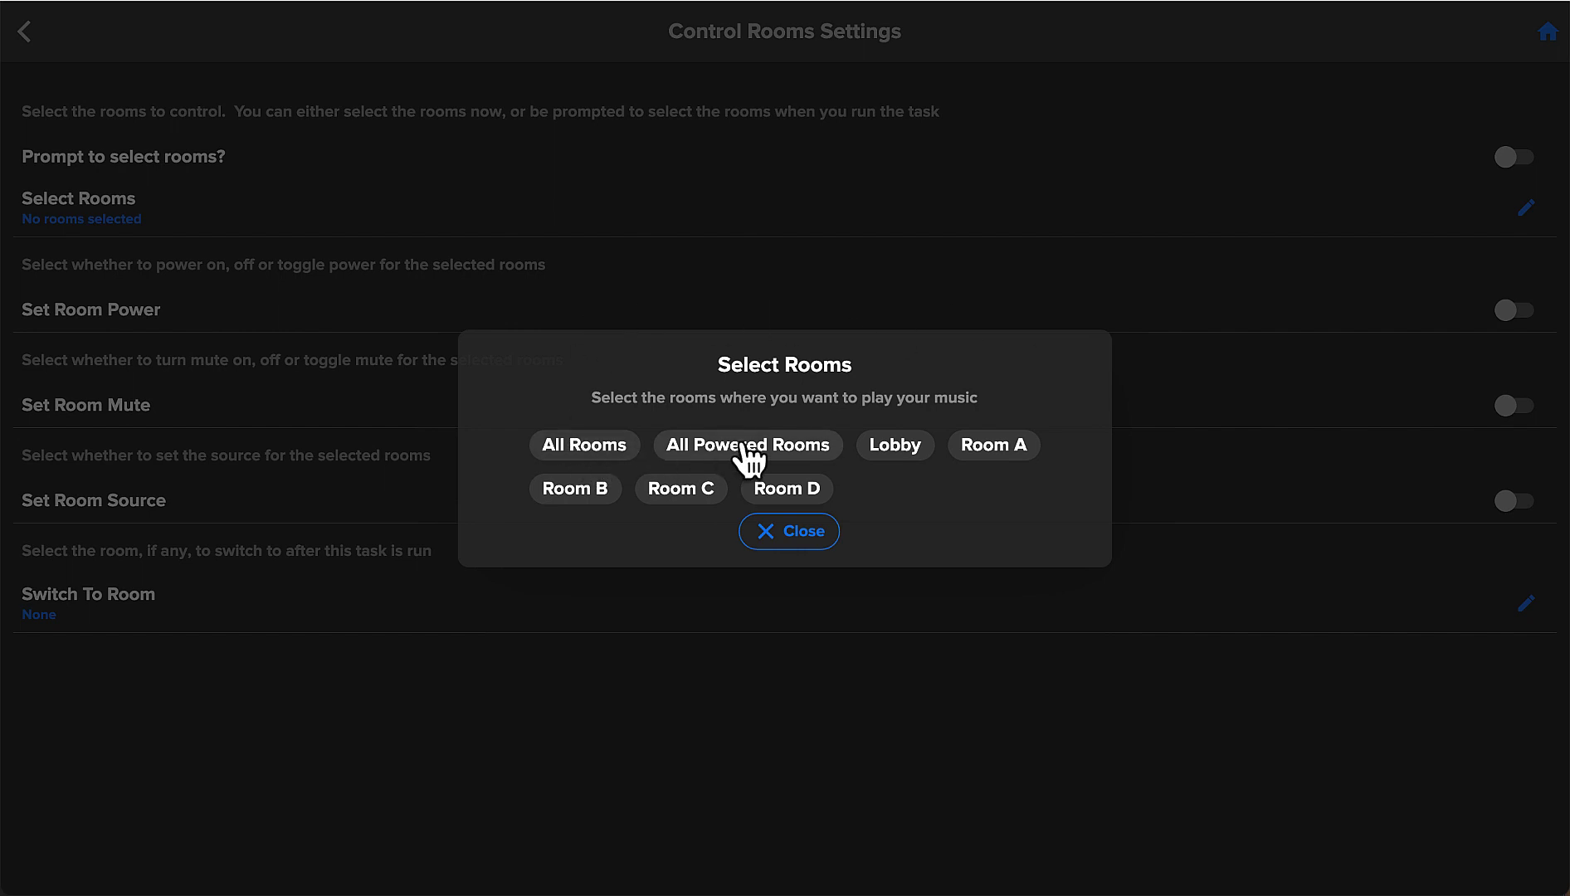
left_click(614, 455)
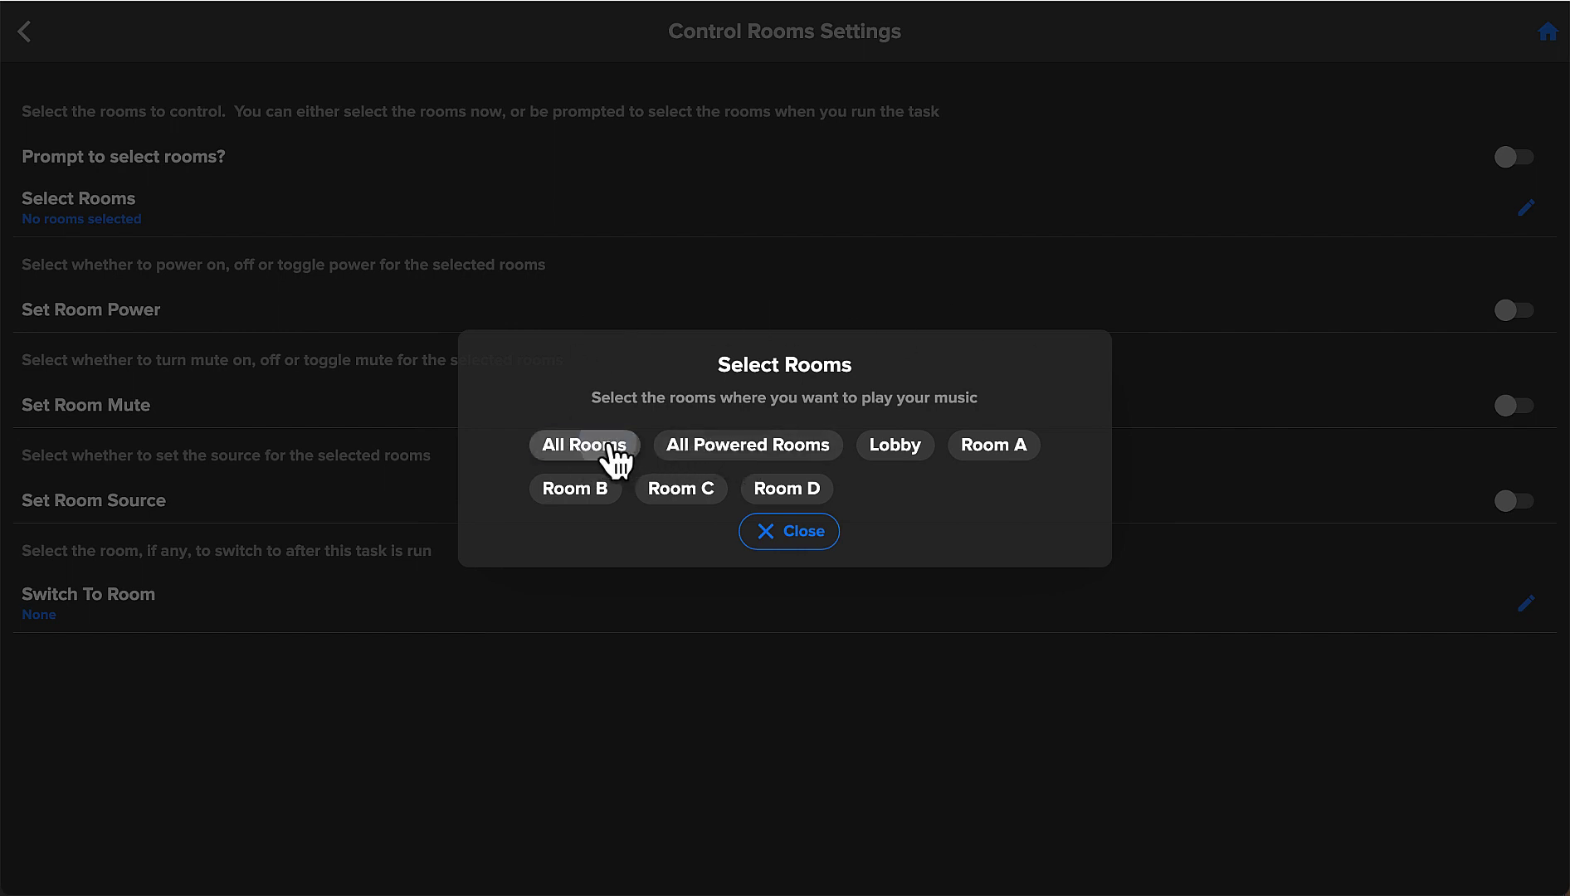
left_click(802, 533)
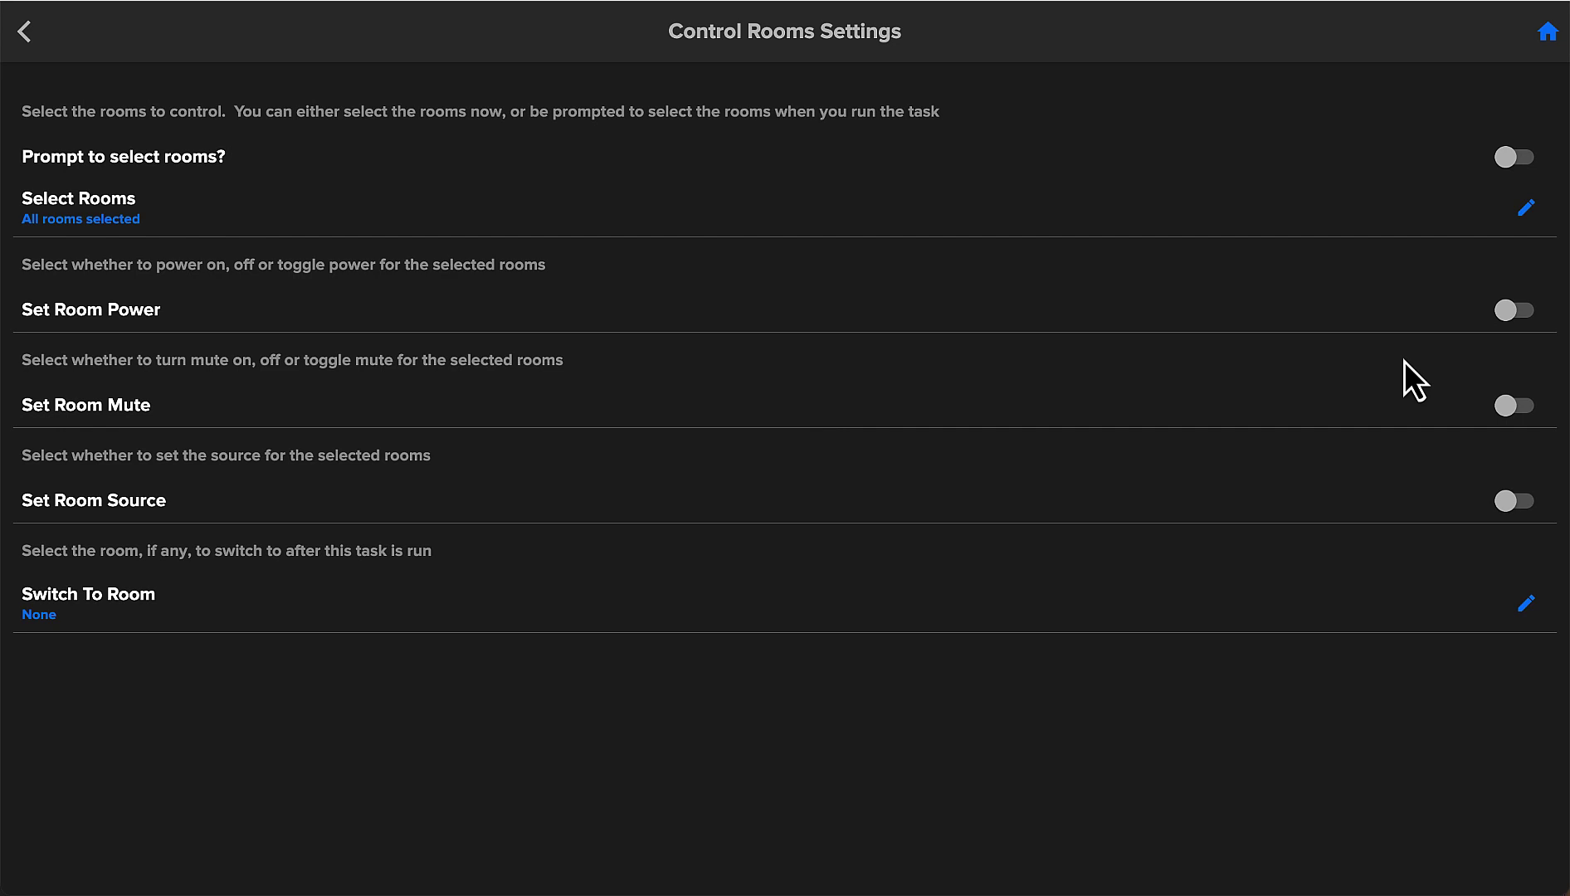
Set the action's Power Option to Power Off.
left_click(1525, 318)
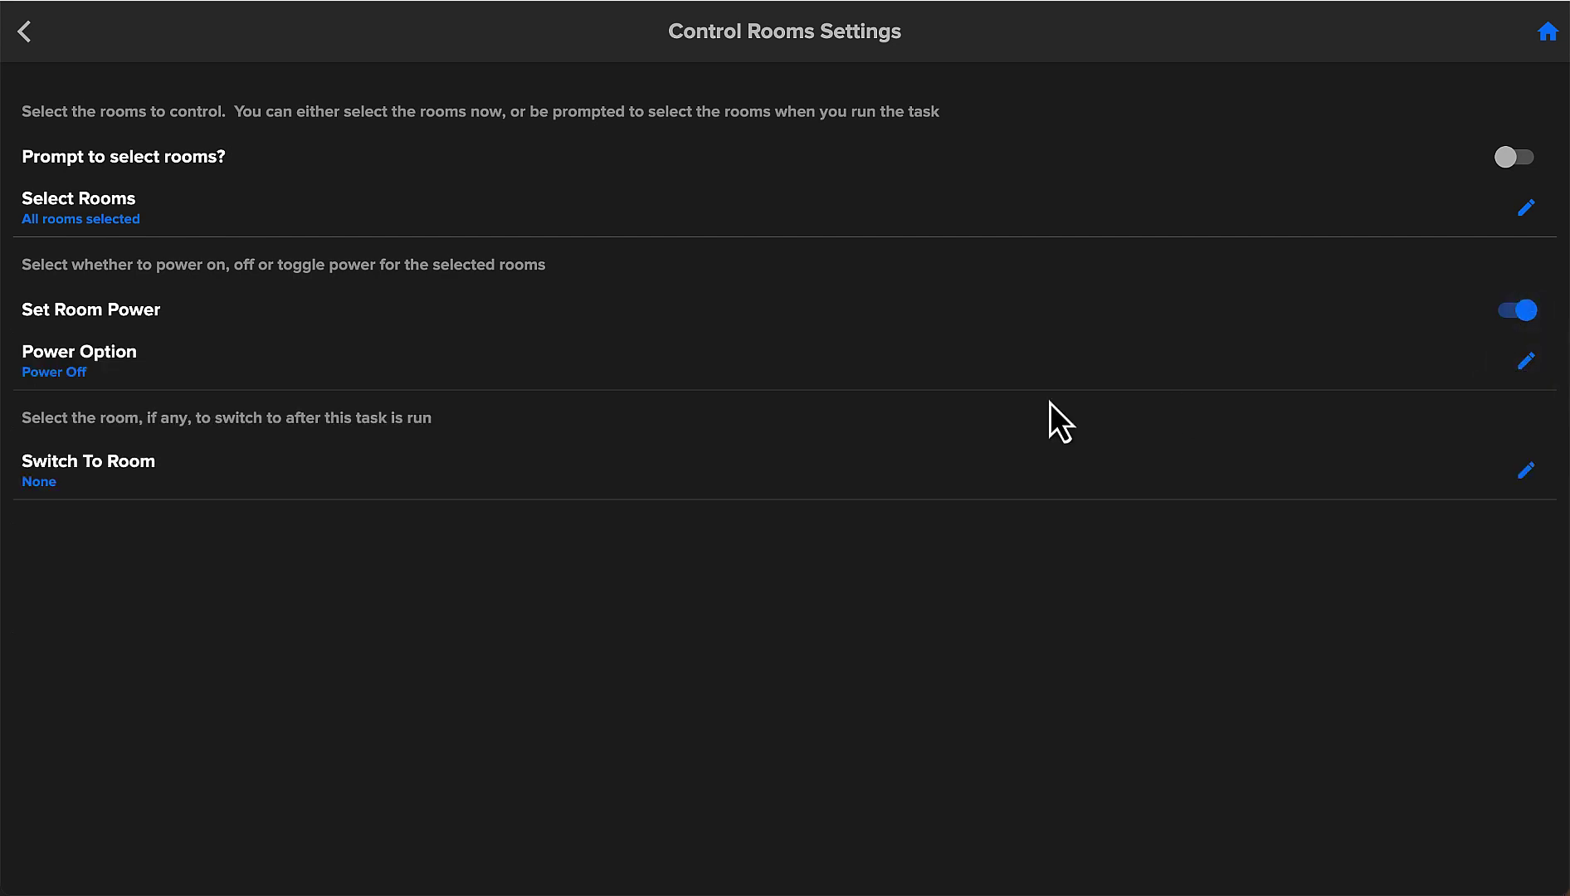
left_click(1526, 364)
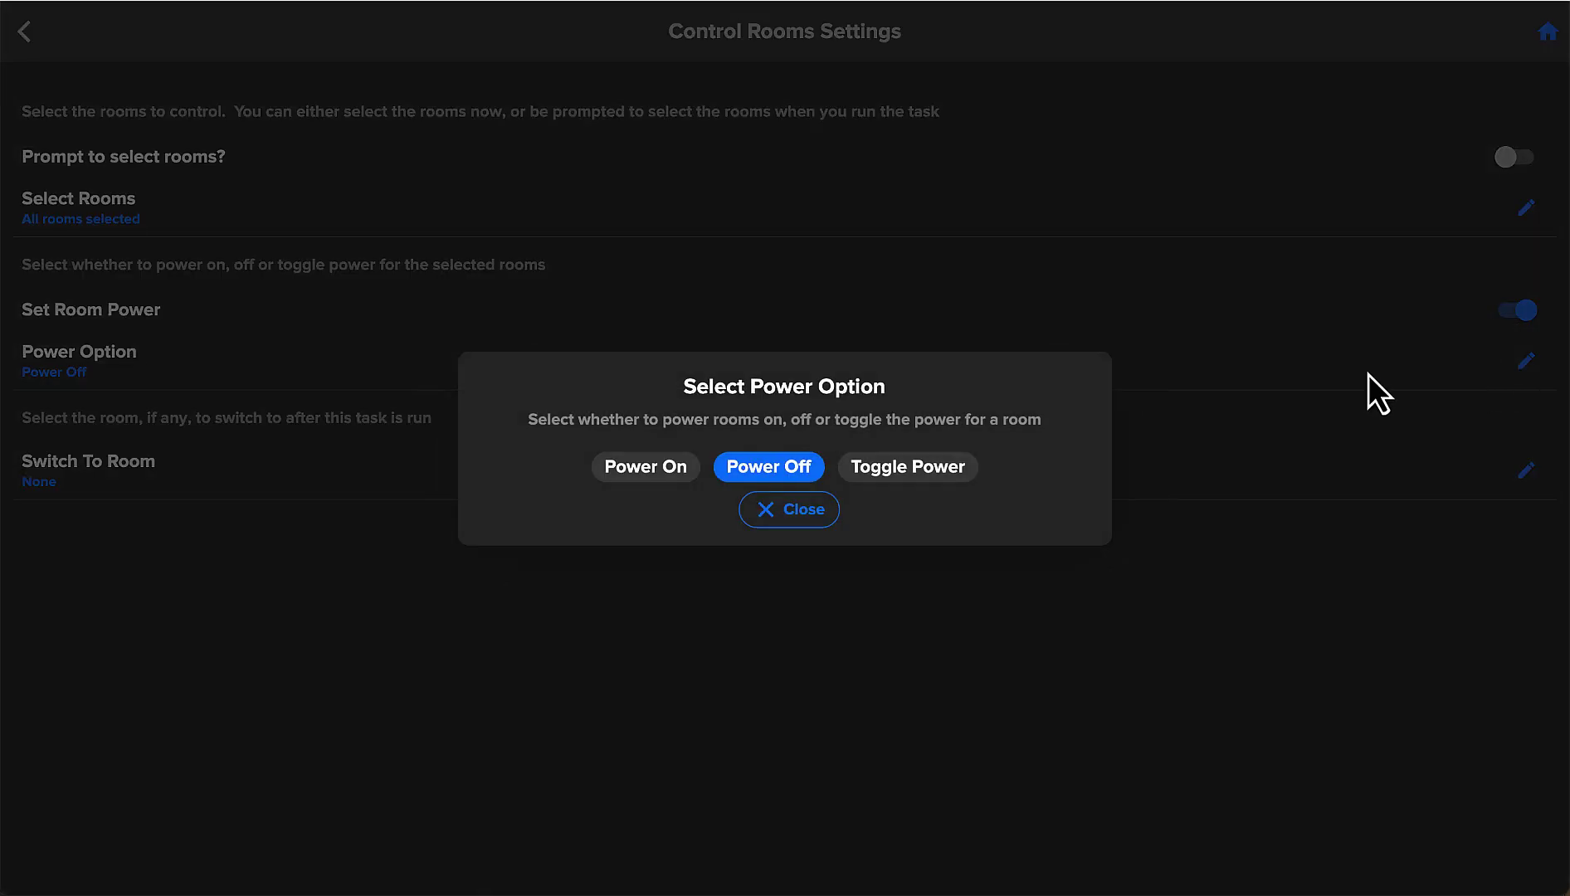
left_click(797, 519)
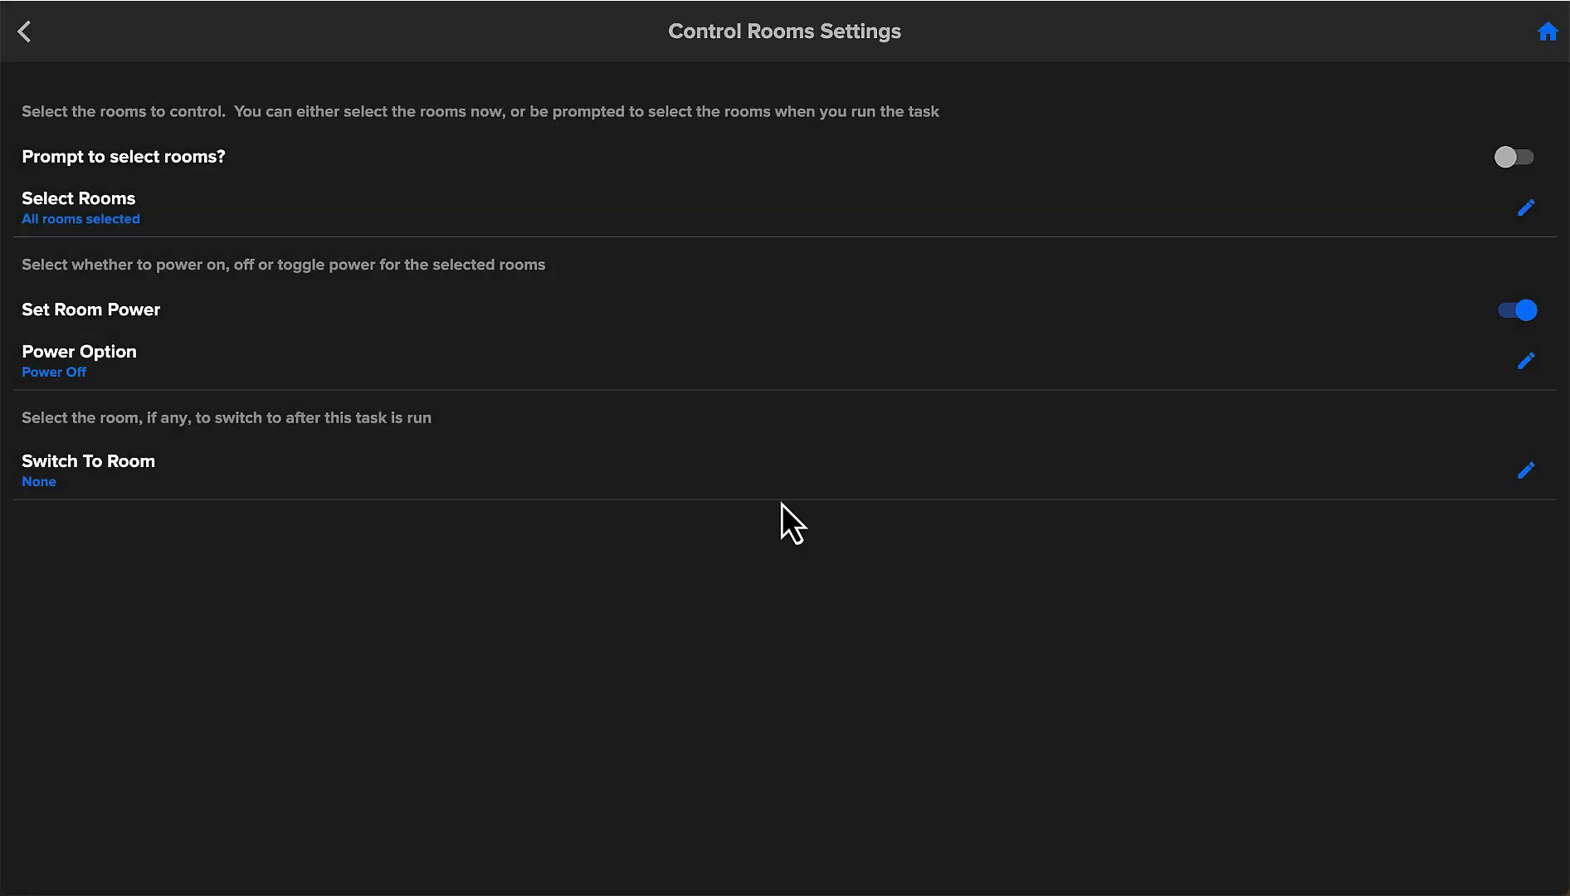
left_click(1546, 35)
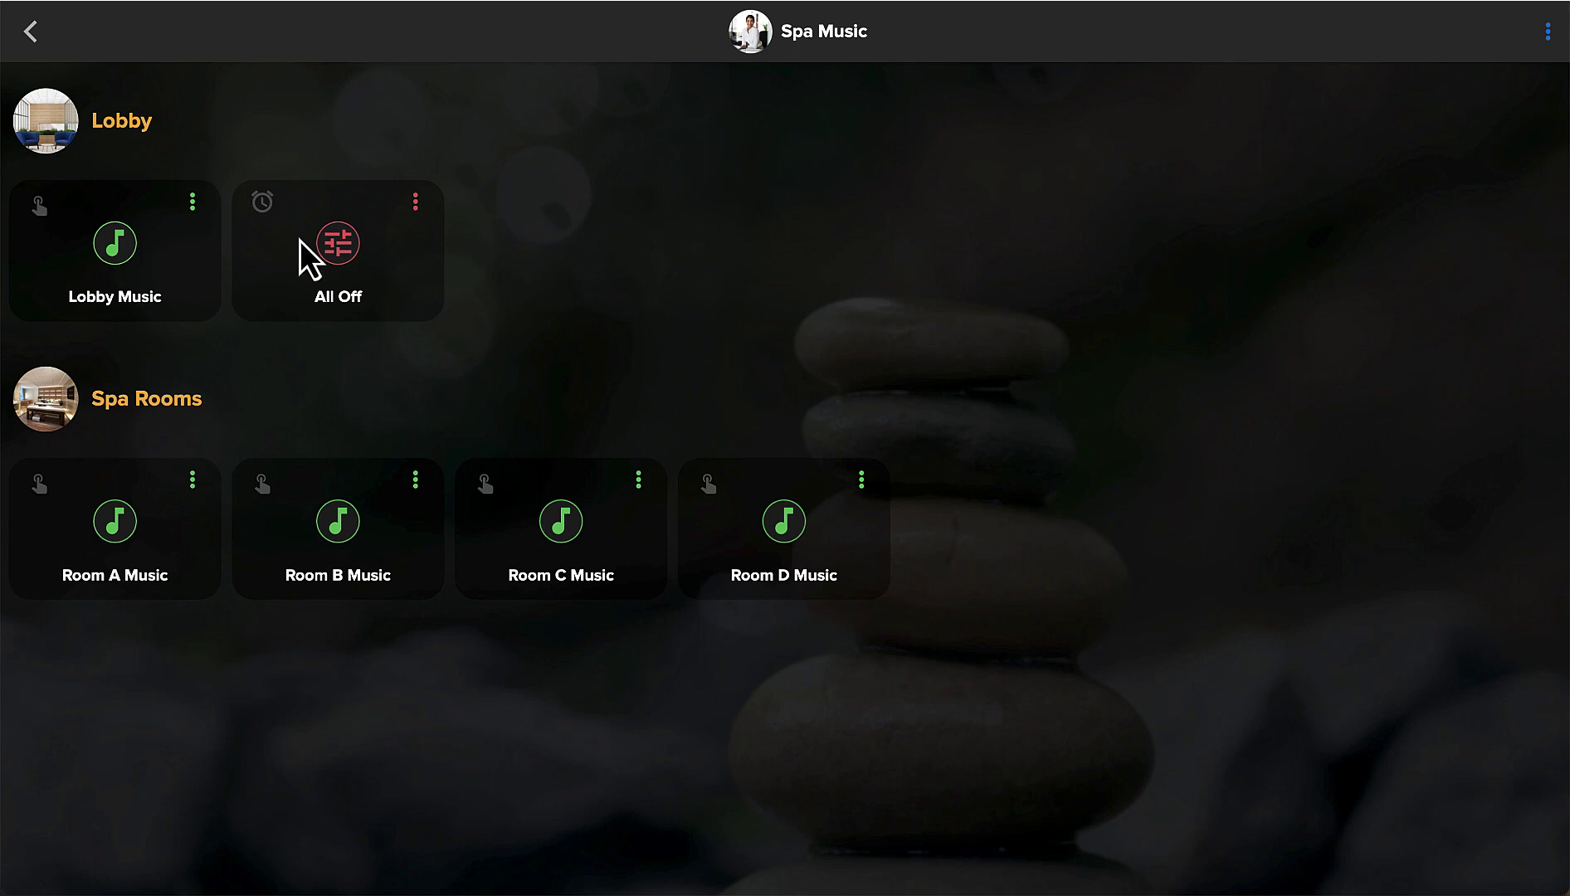
Run the All Off task from its tile on the Spa Music page.
left_click(300, 240)
In App settings, disable Allow Task Editing and enable Set Tasks As Start Page and "Lock Down" Tasks.
left_click(1547, 33)
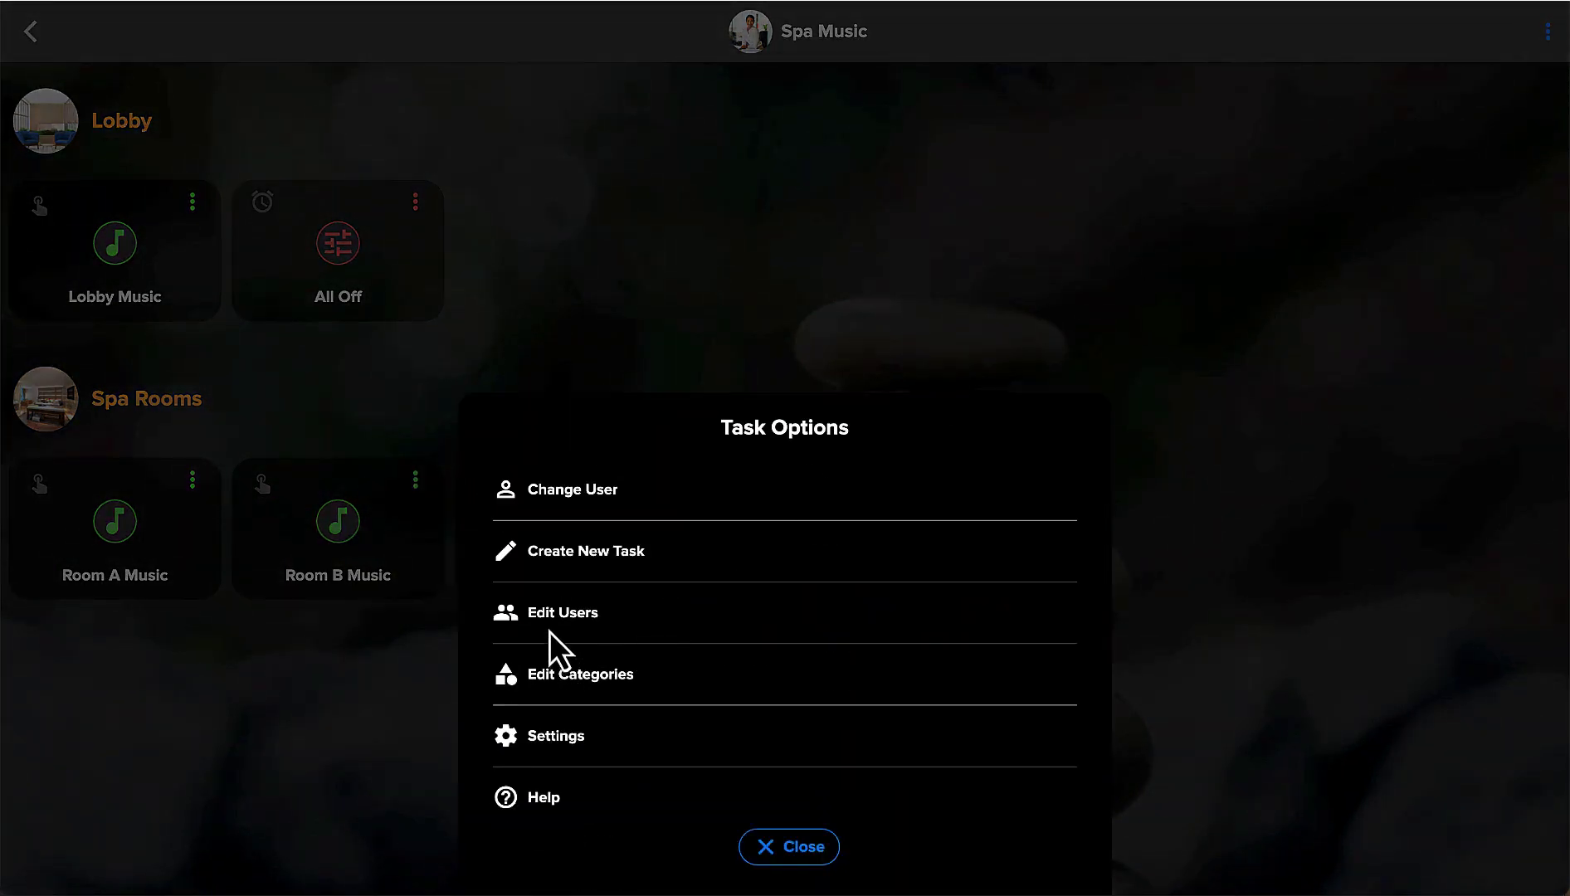
left_click(555, 737)
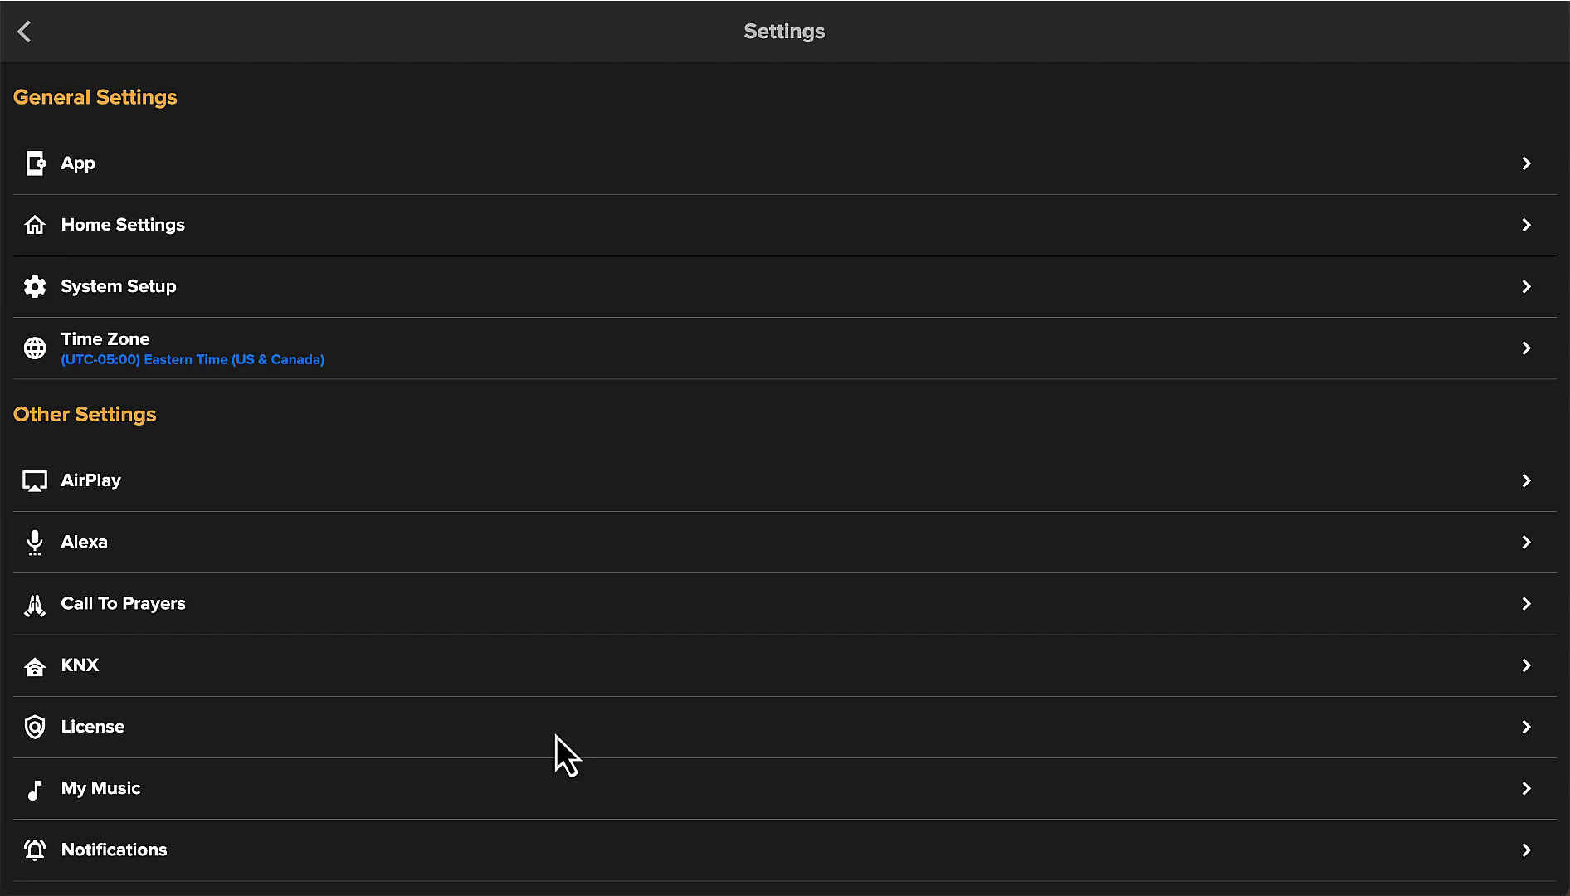
left_click(91, 168)
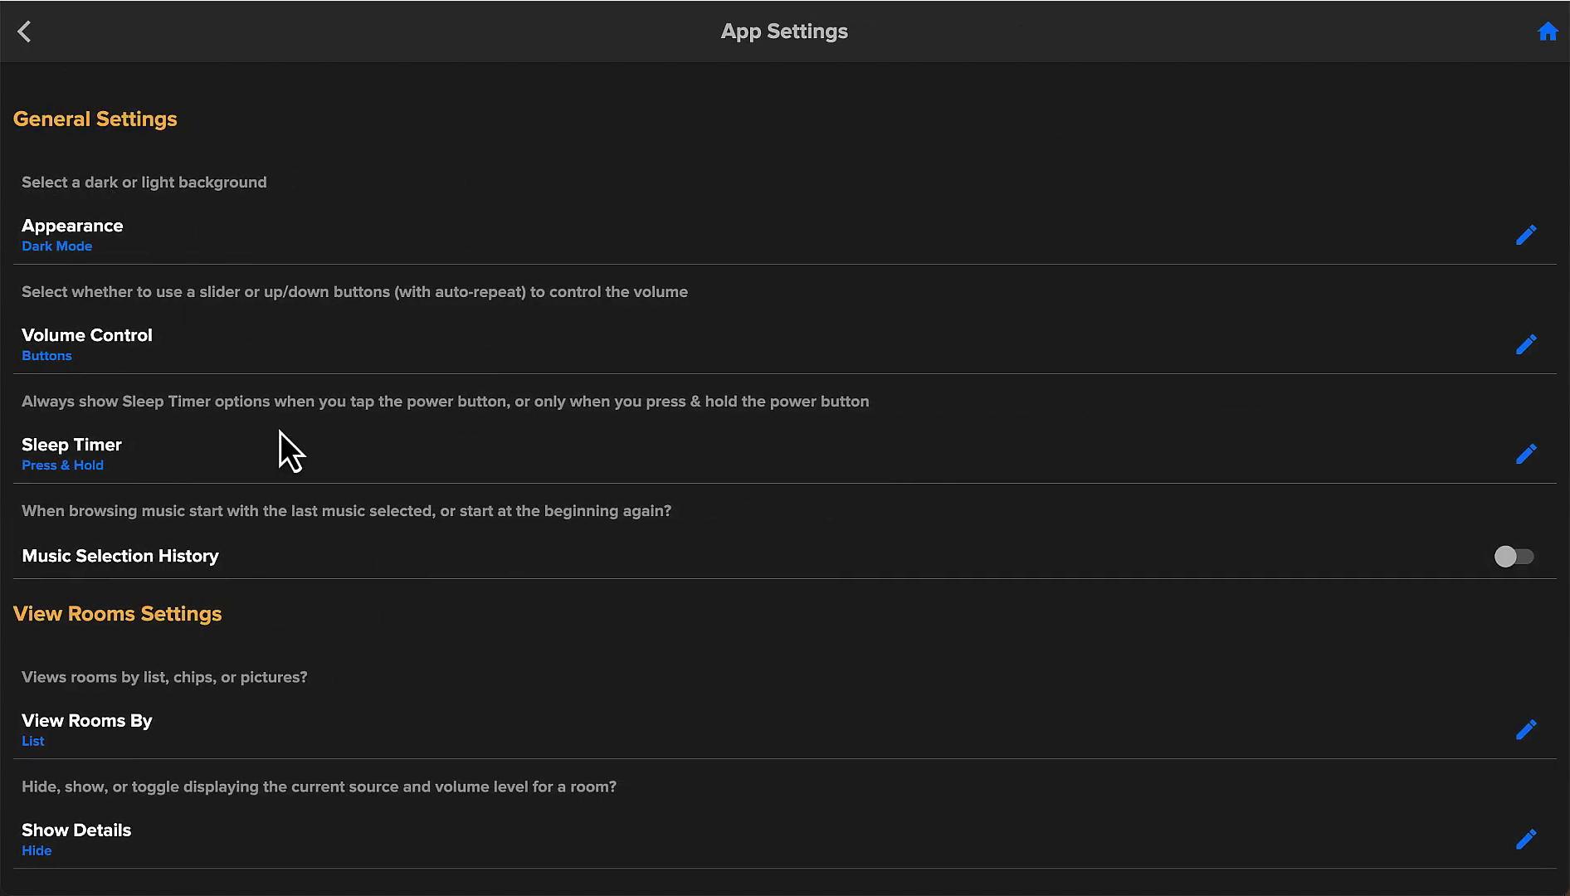
scroll(387, 593, "down", 6)
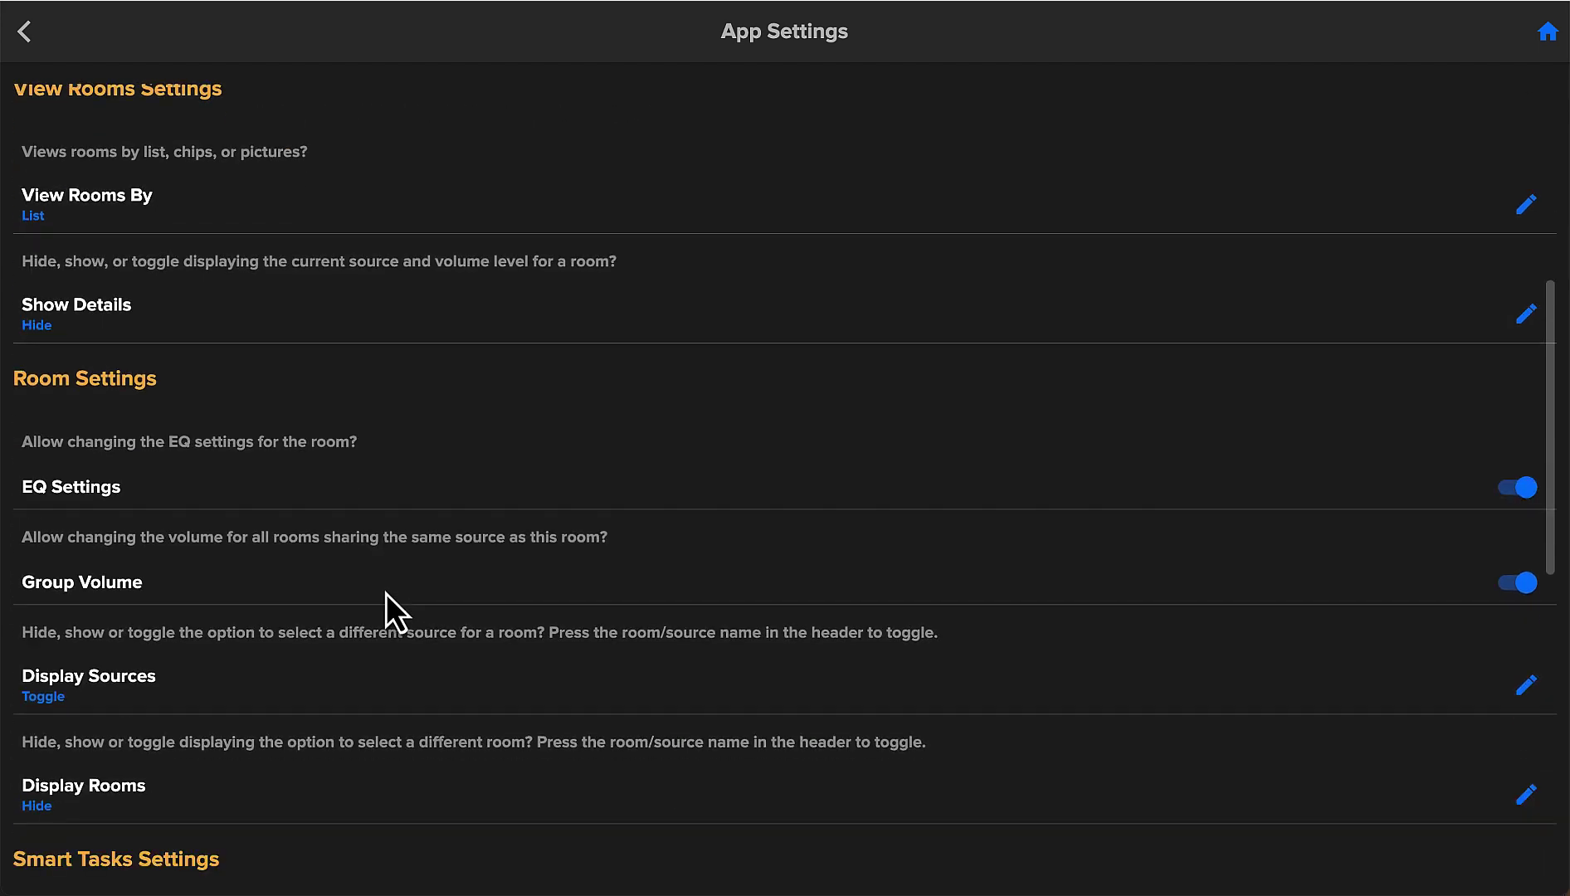
scroll(387, 593, "down", 7)
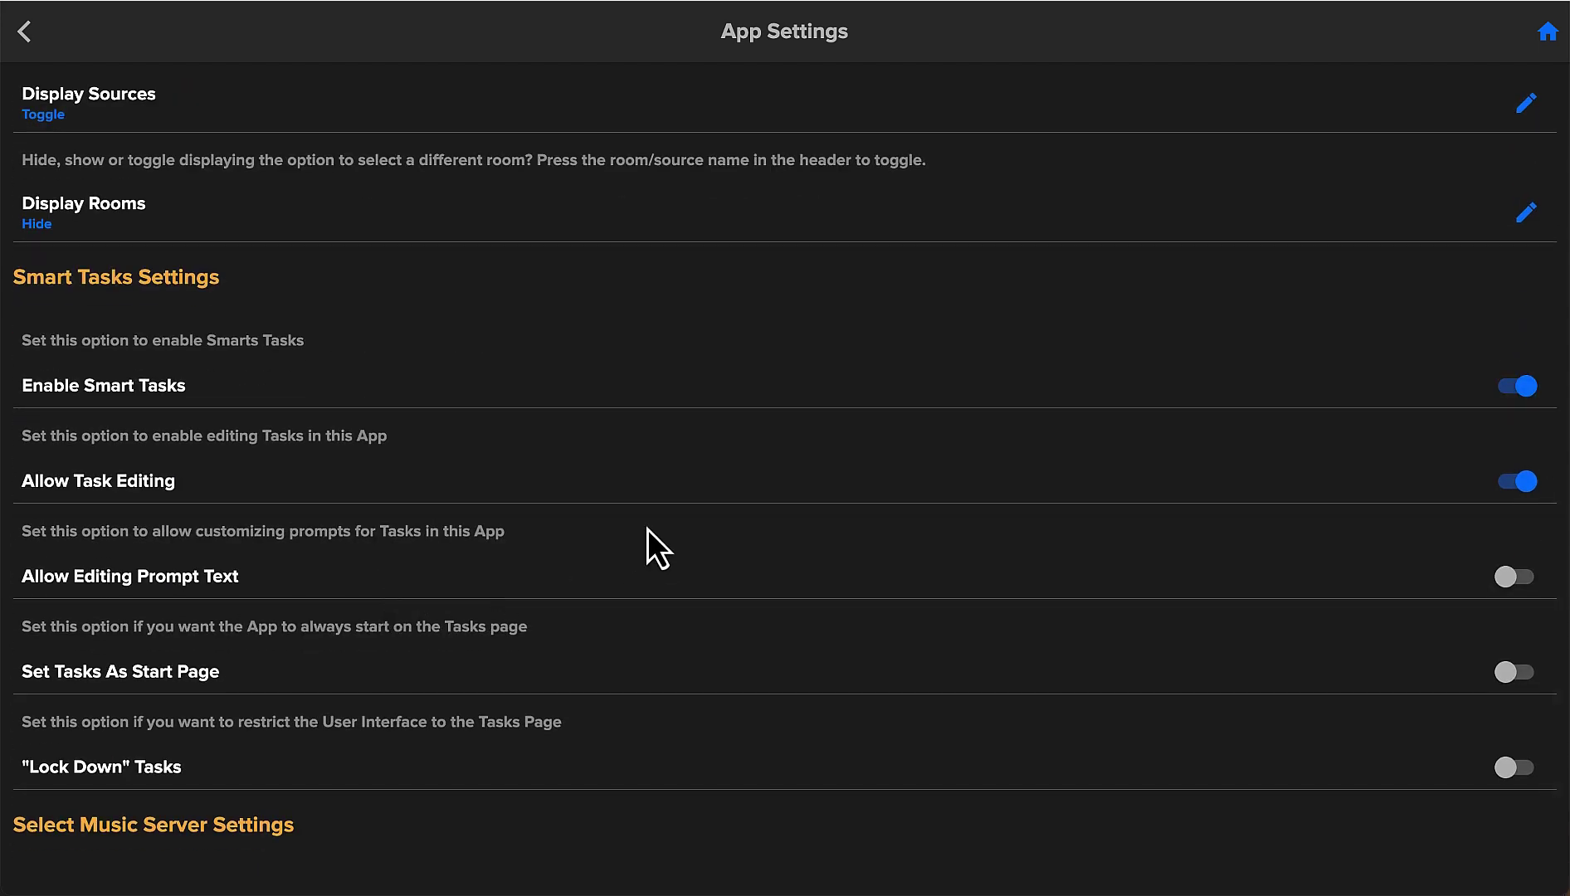
left_click(1512, 498)
left_click(1524, 674)
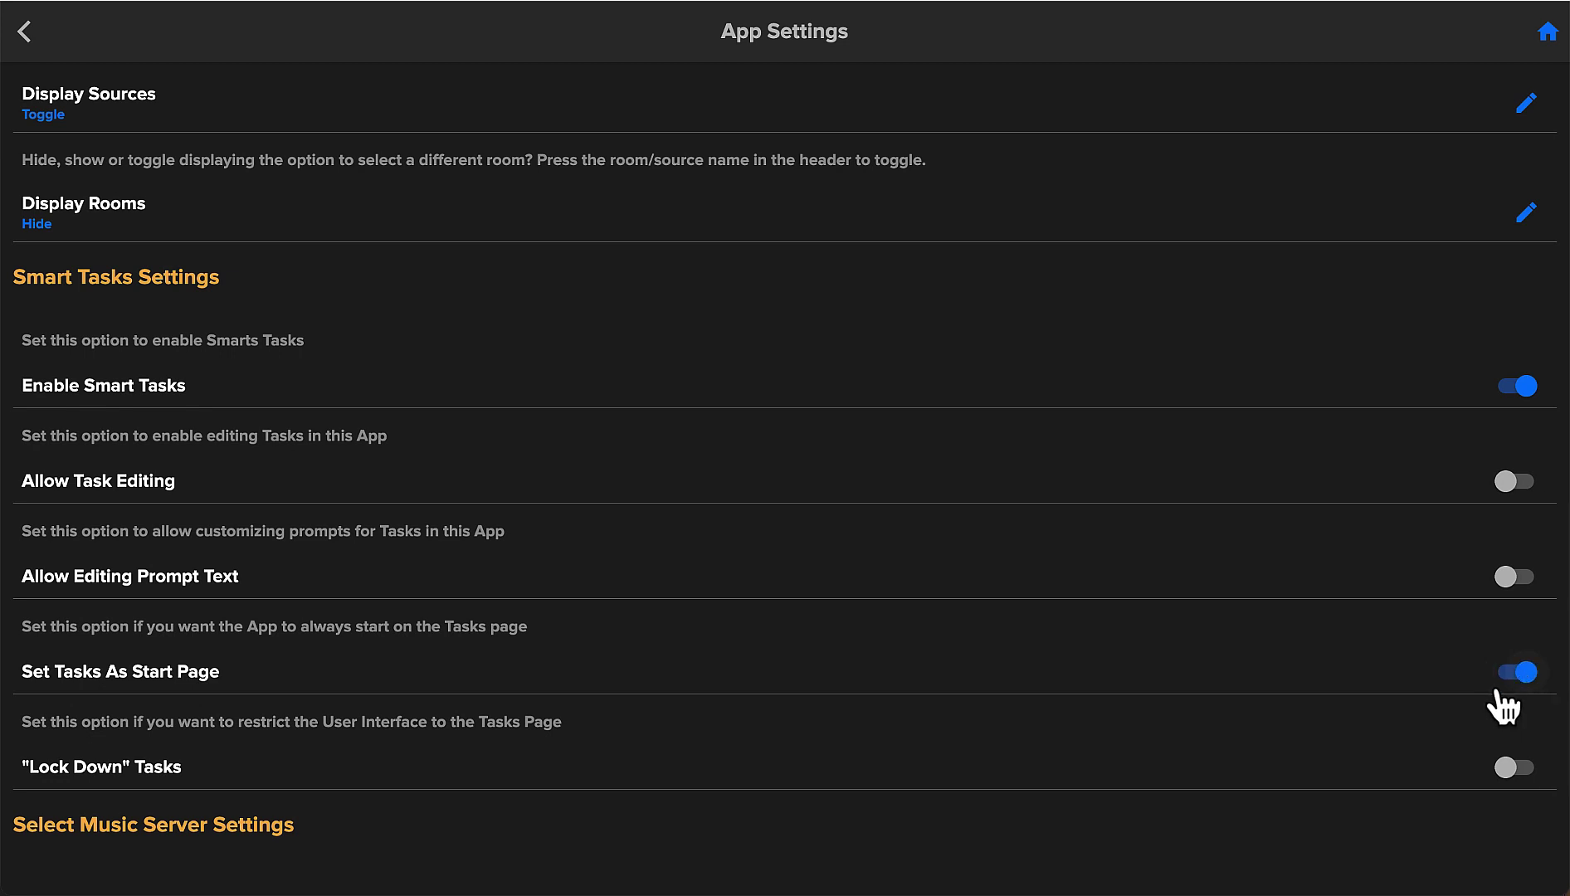
left_click(1521, 772)
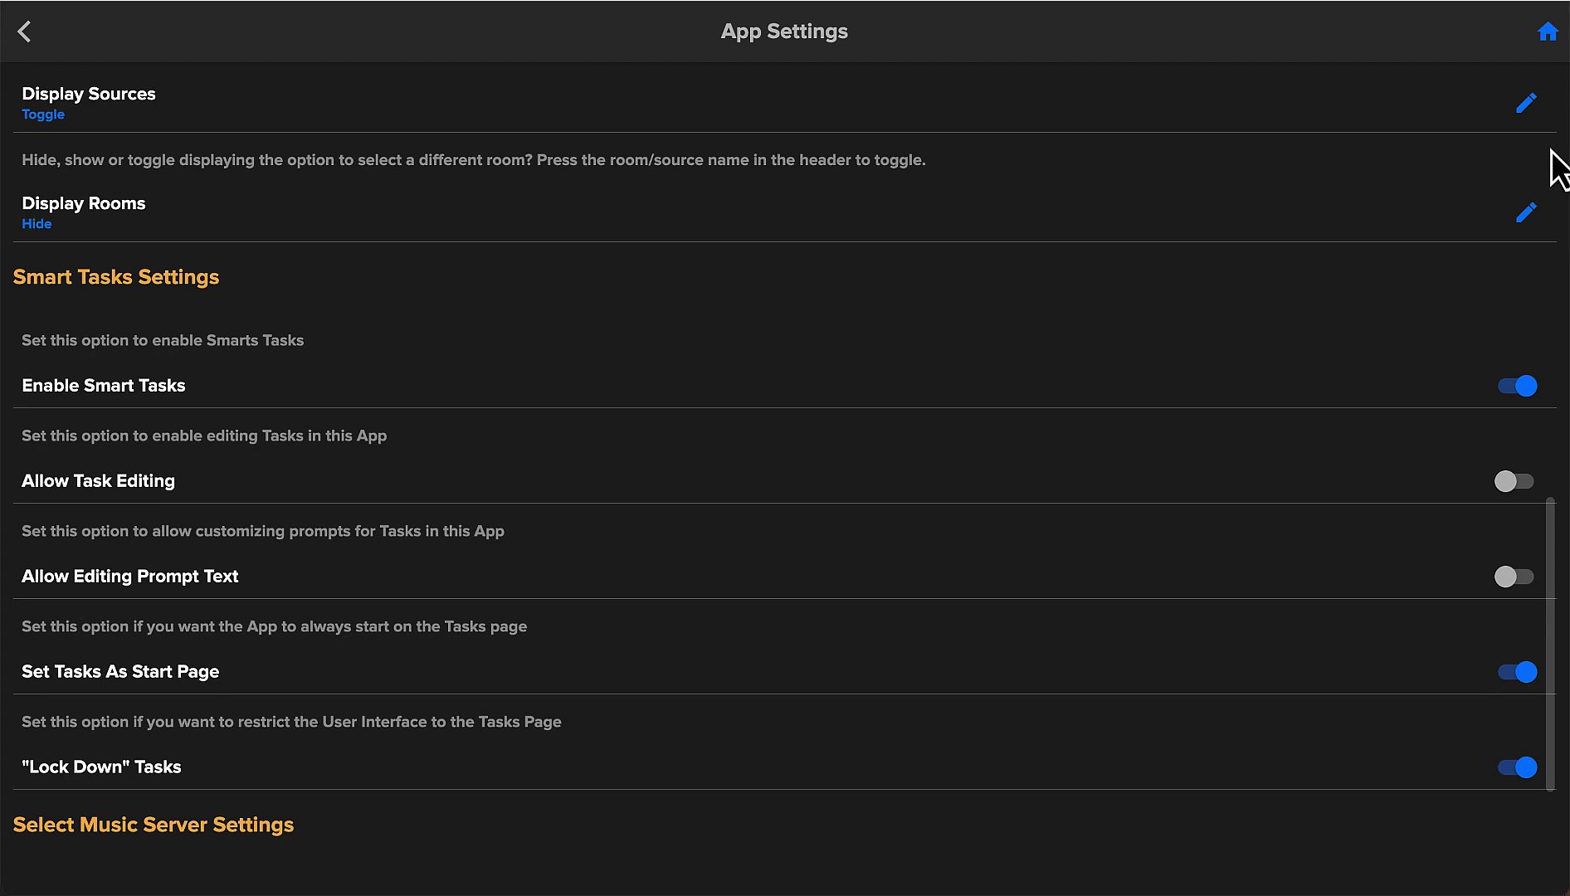
left_click(1547, 33)
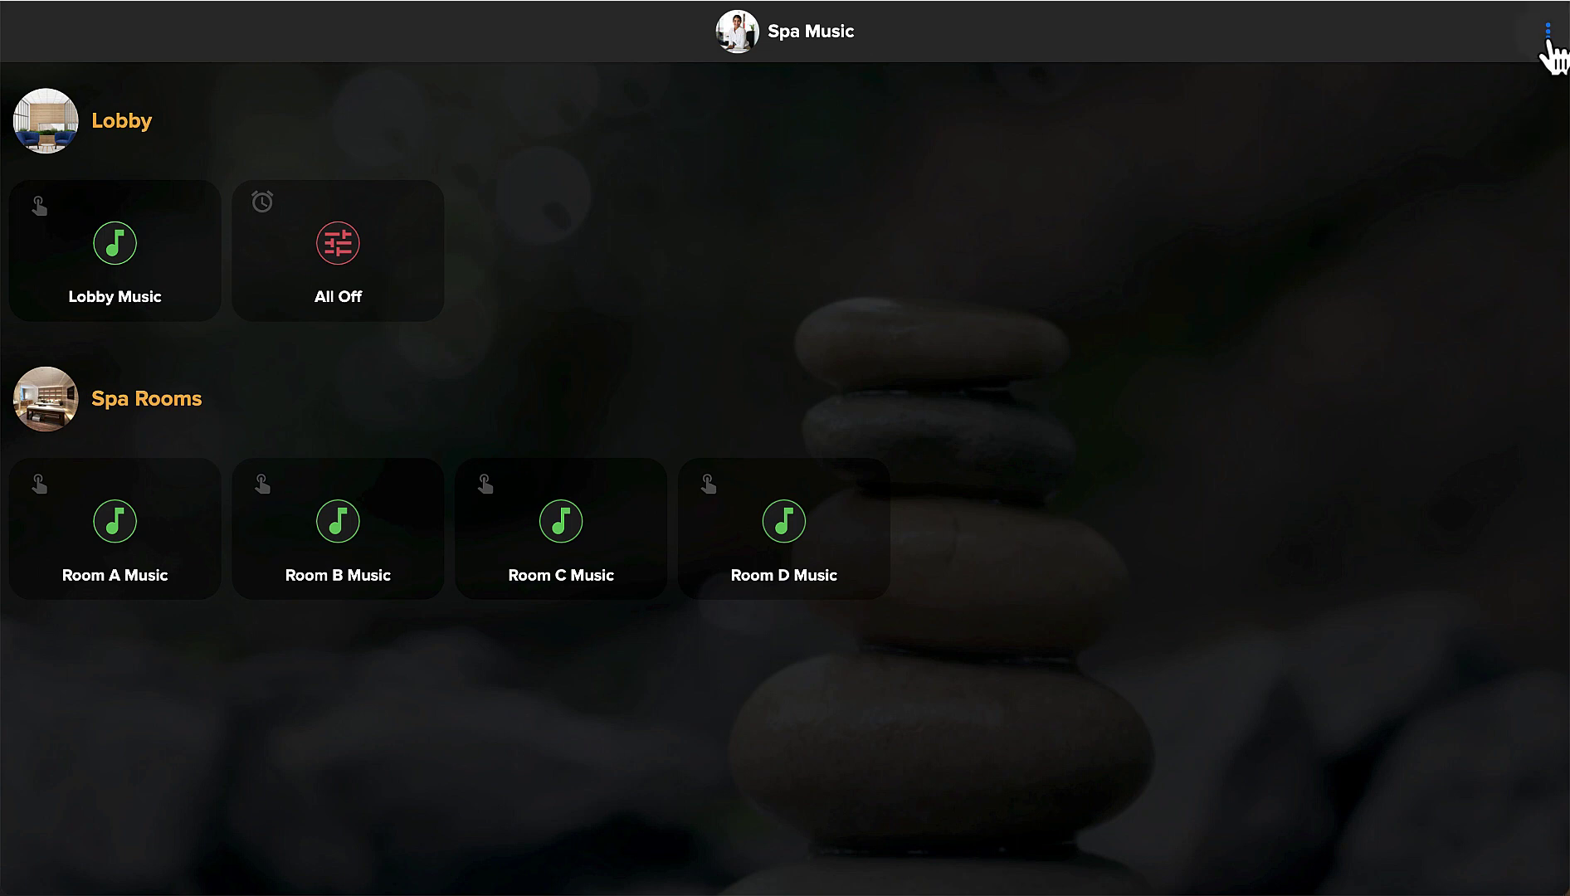
Confirm the App settings' Smart Tasks Settings are unchanged, then return to the main Settings list.
left_click(1548, 33)
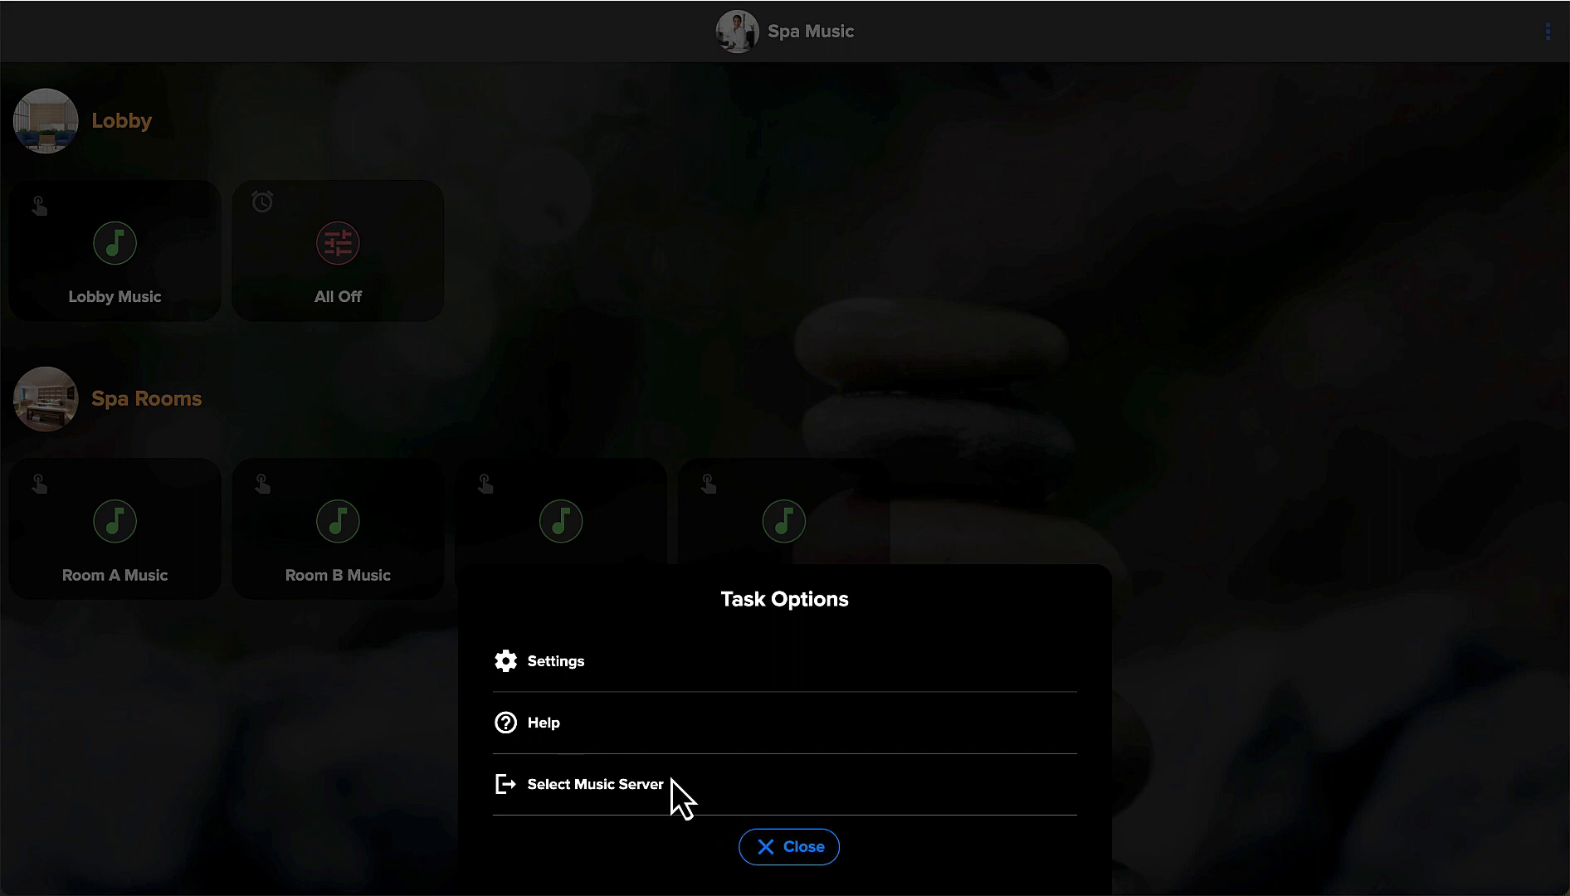
left_click(565, 667)
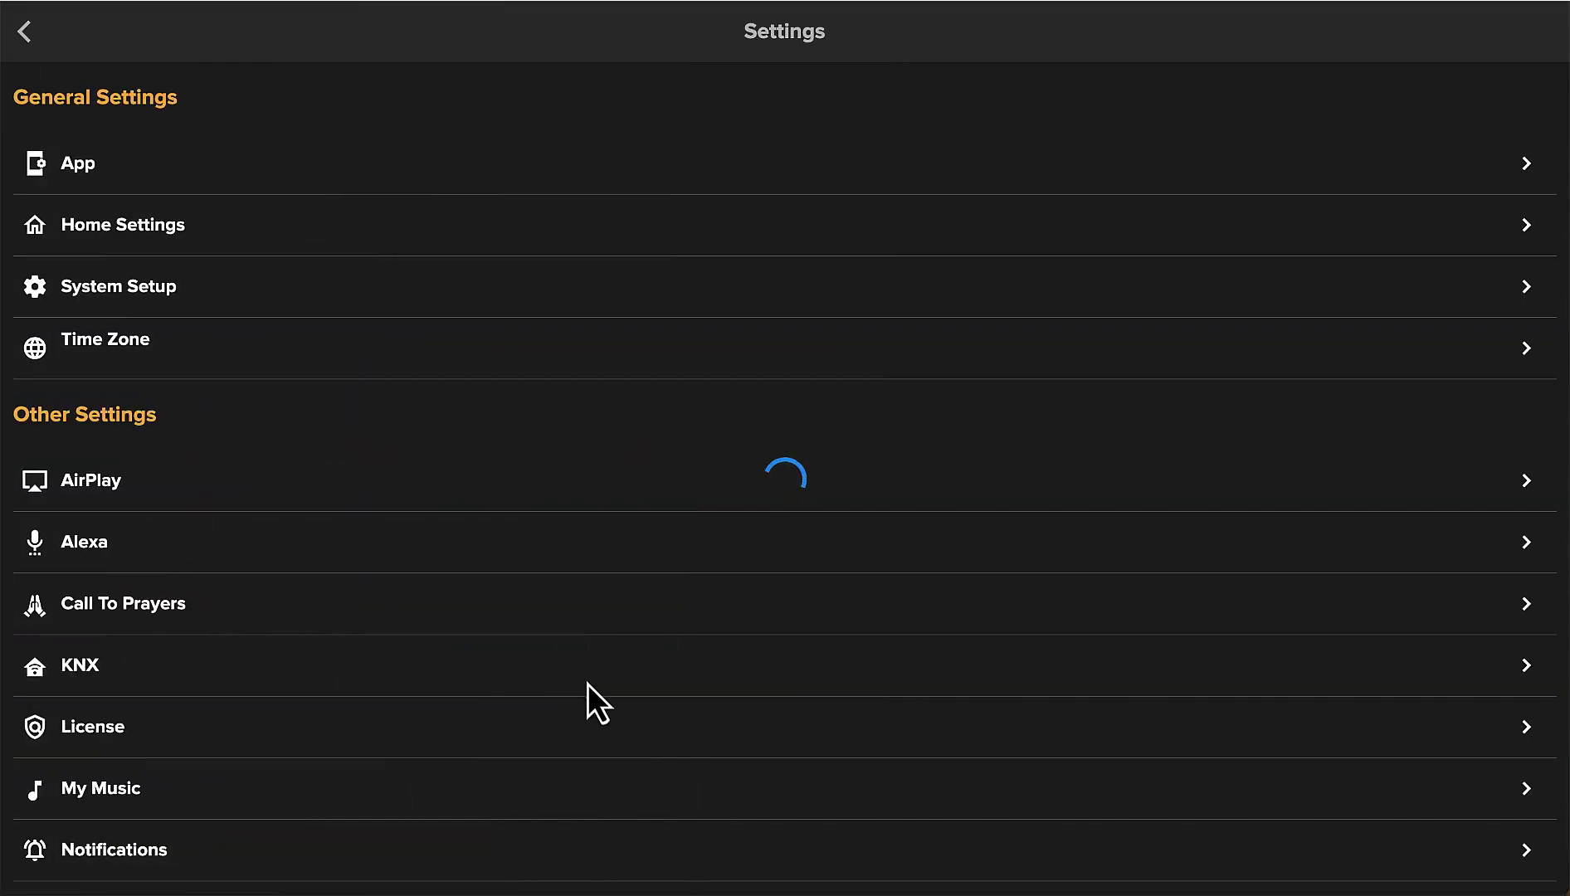
left_click(81, 172)
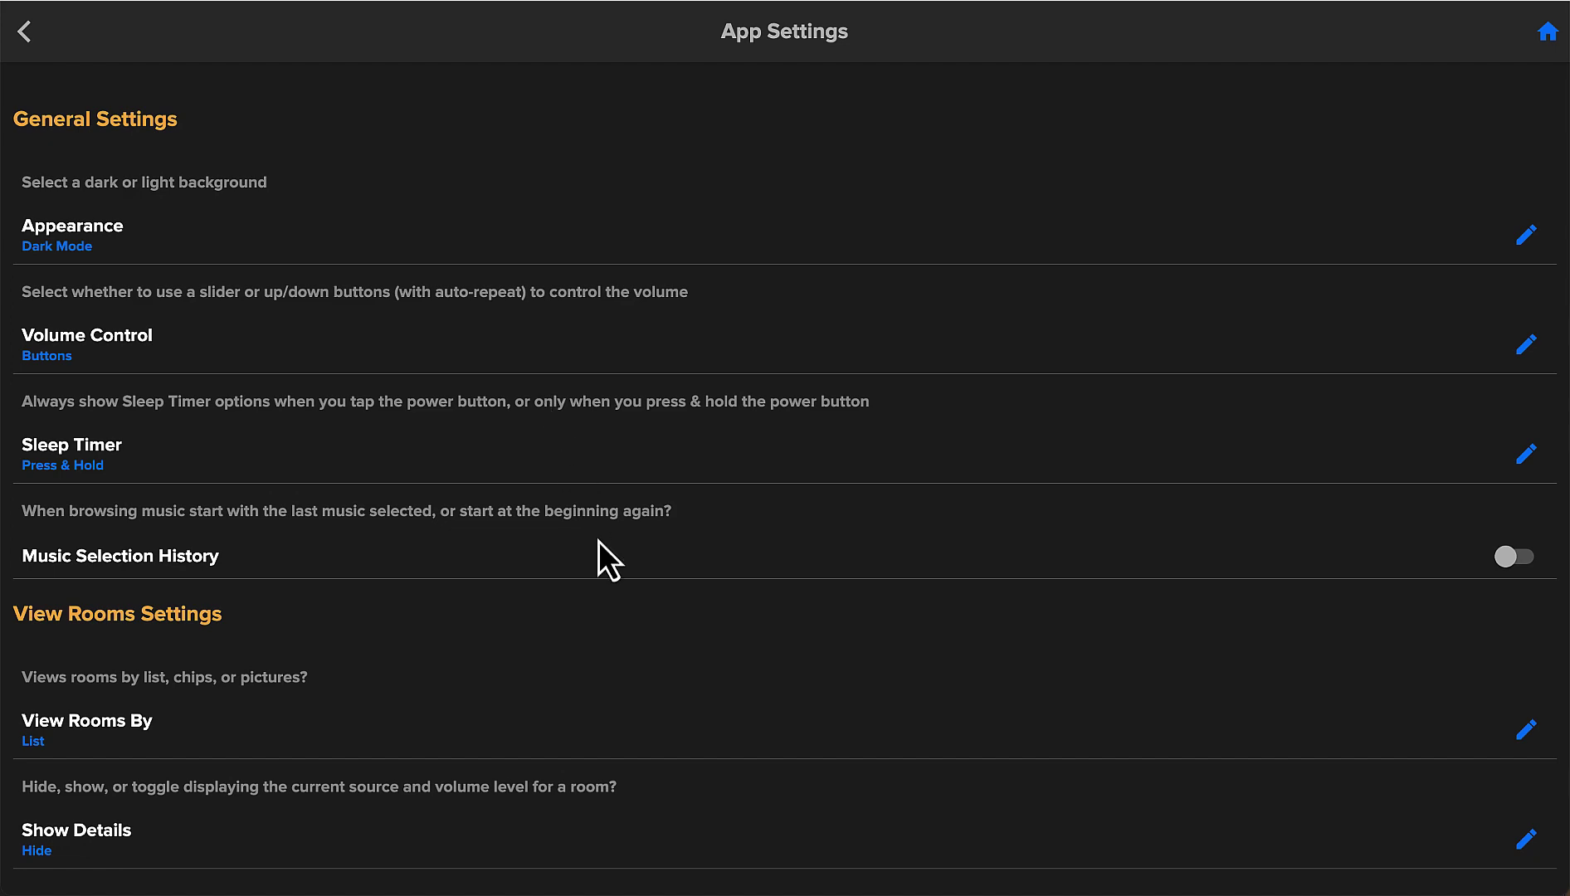
scroll(610, 653, "down", 10)
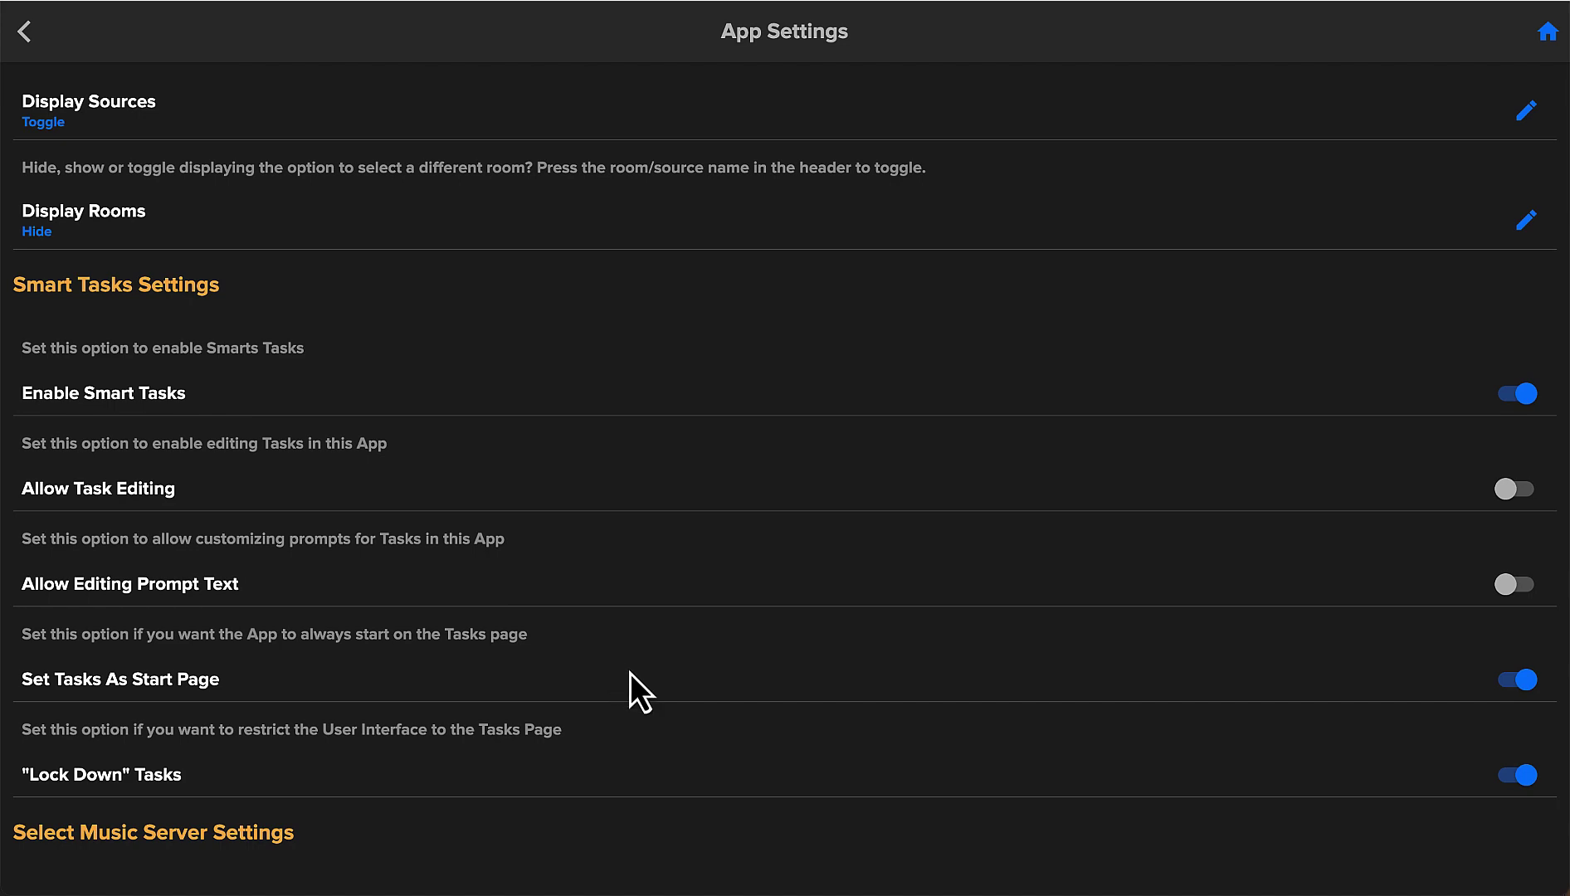
left_click(25, 33)
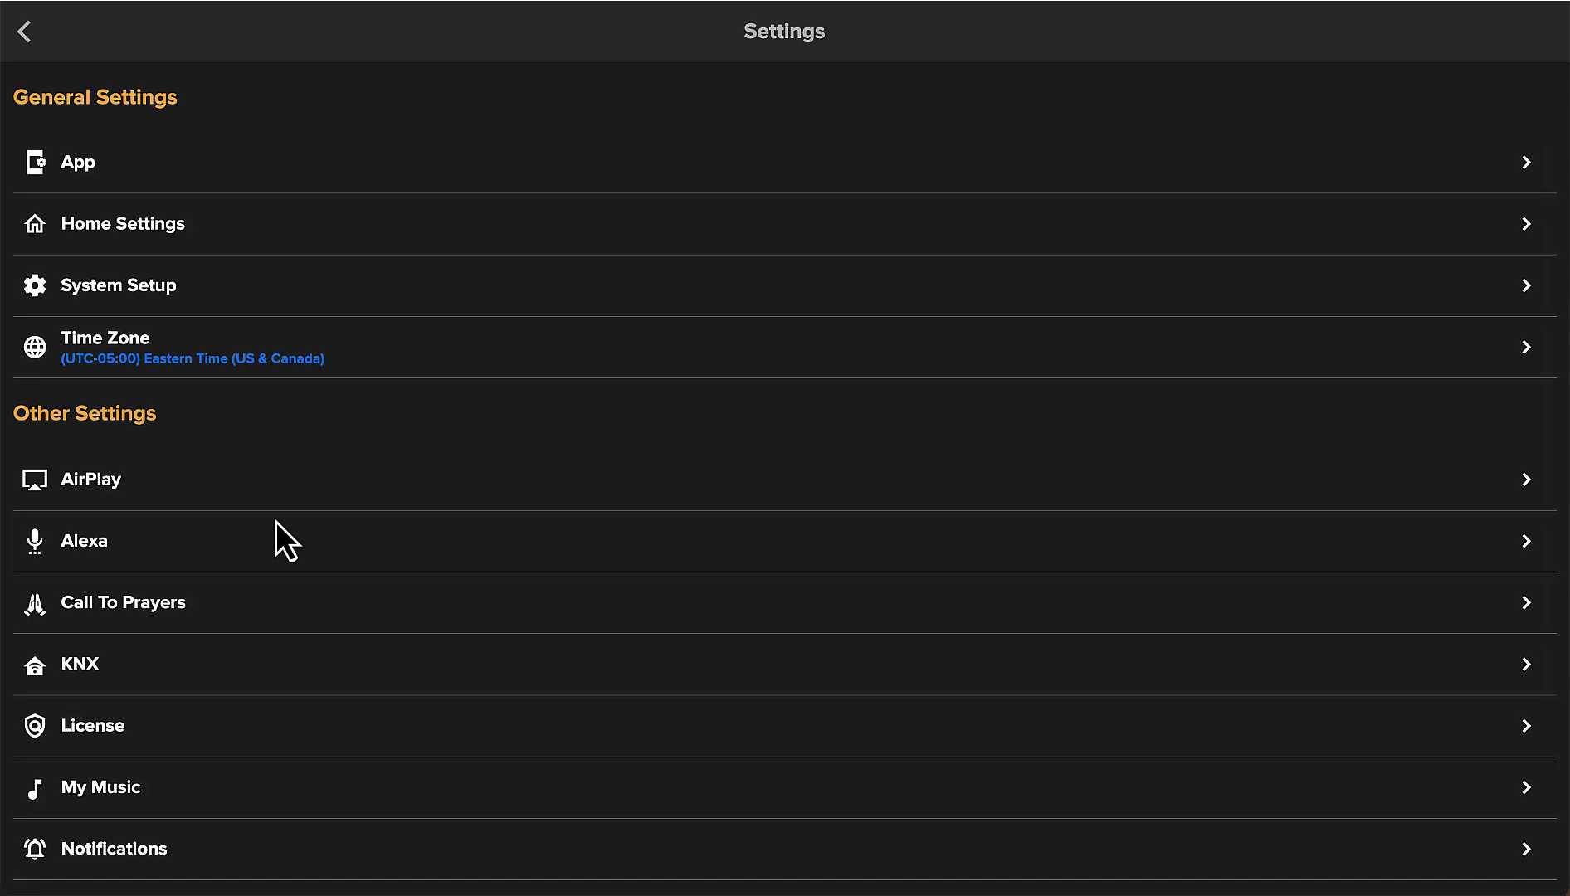
On the Passwords page, create a Settings password and enter the recovery e-mail address.
scroll(276, 521, "down", 3)
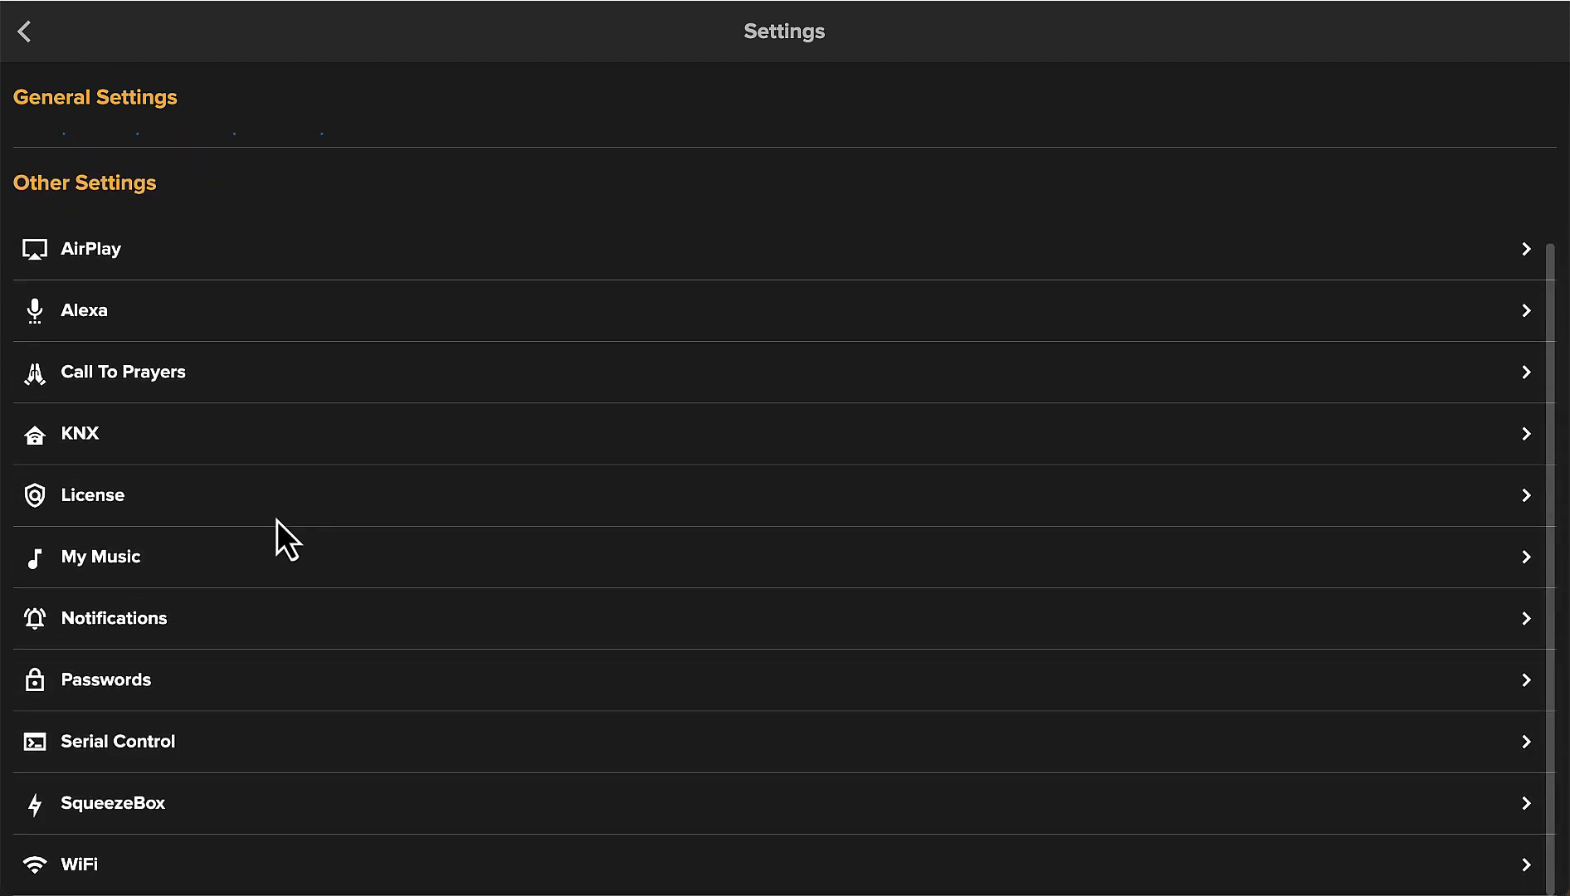
left_click(121, 685)
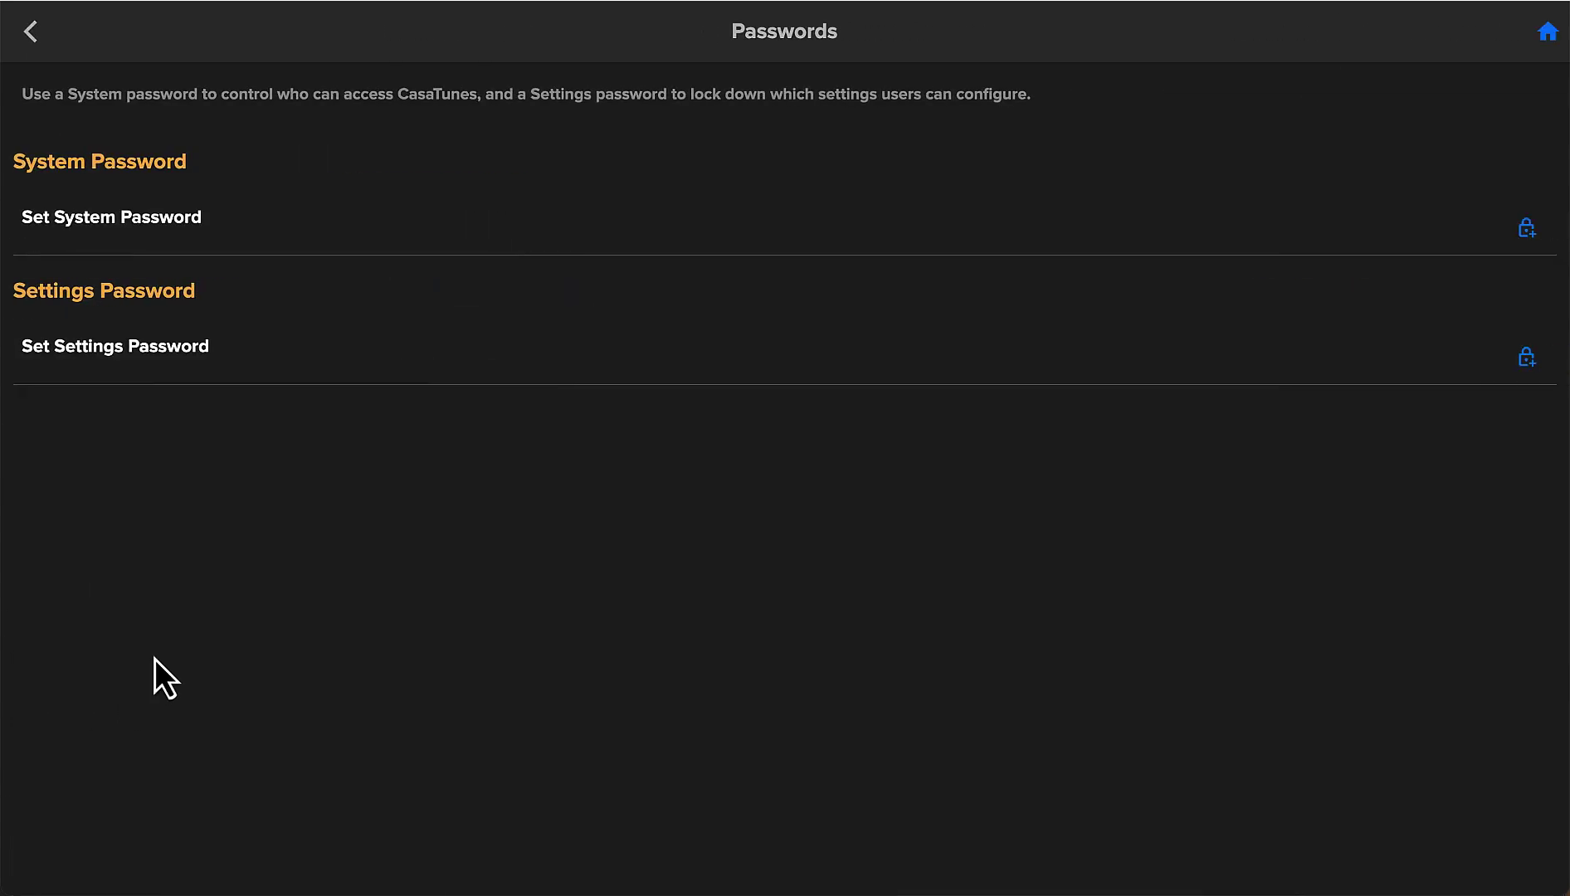
left_click(152, 353)
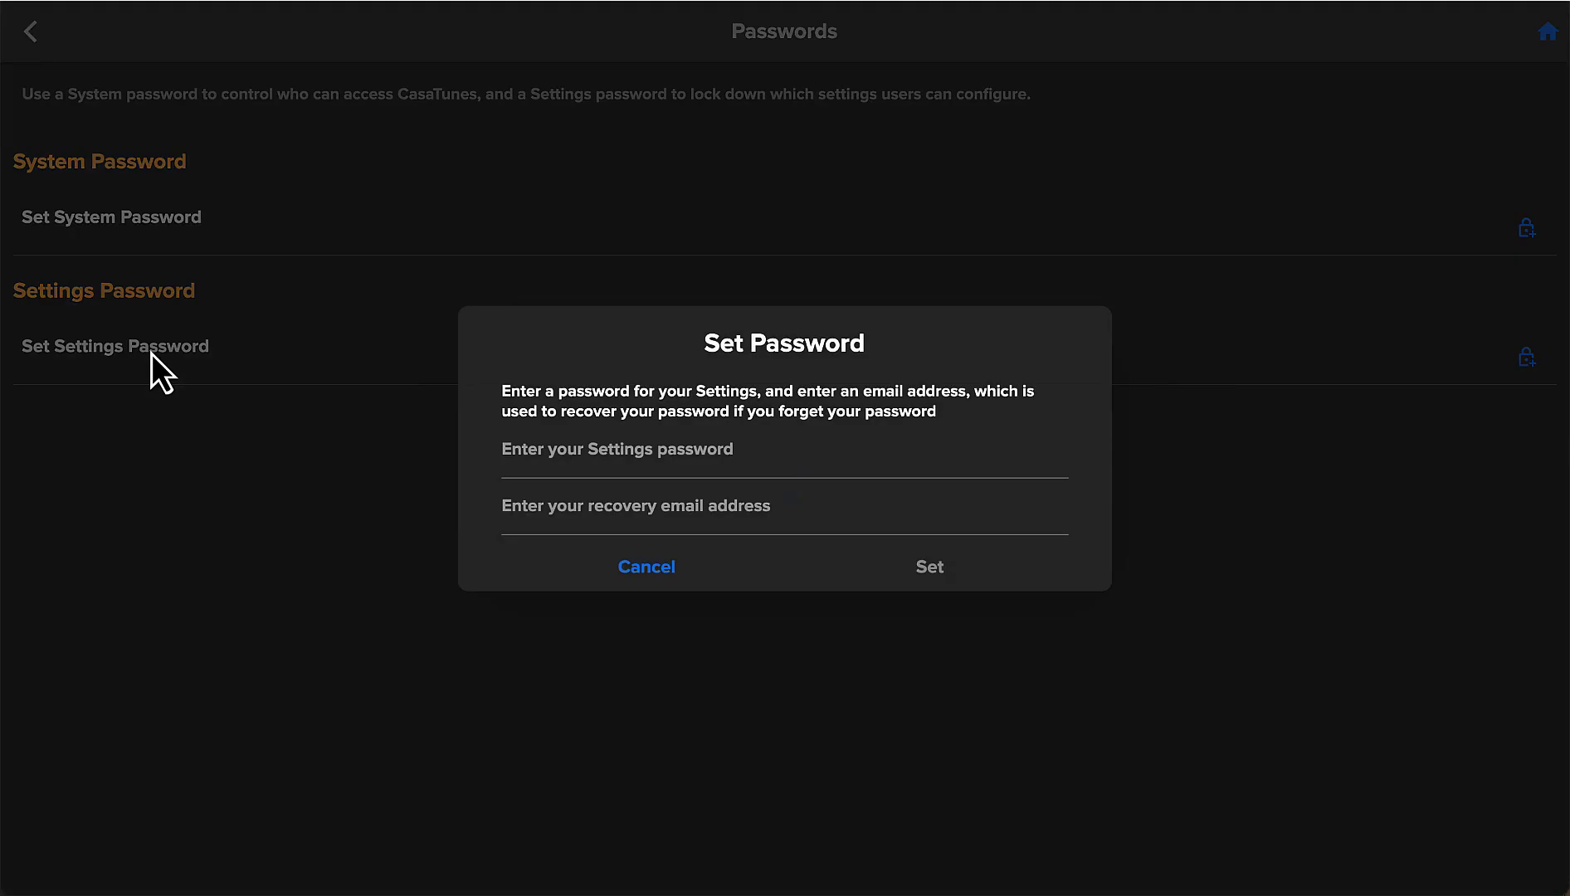
left_click(567, 461)
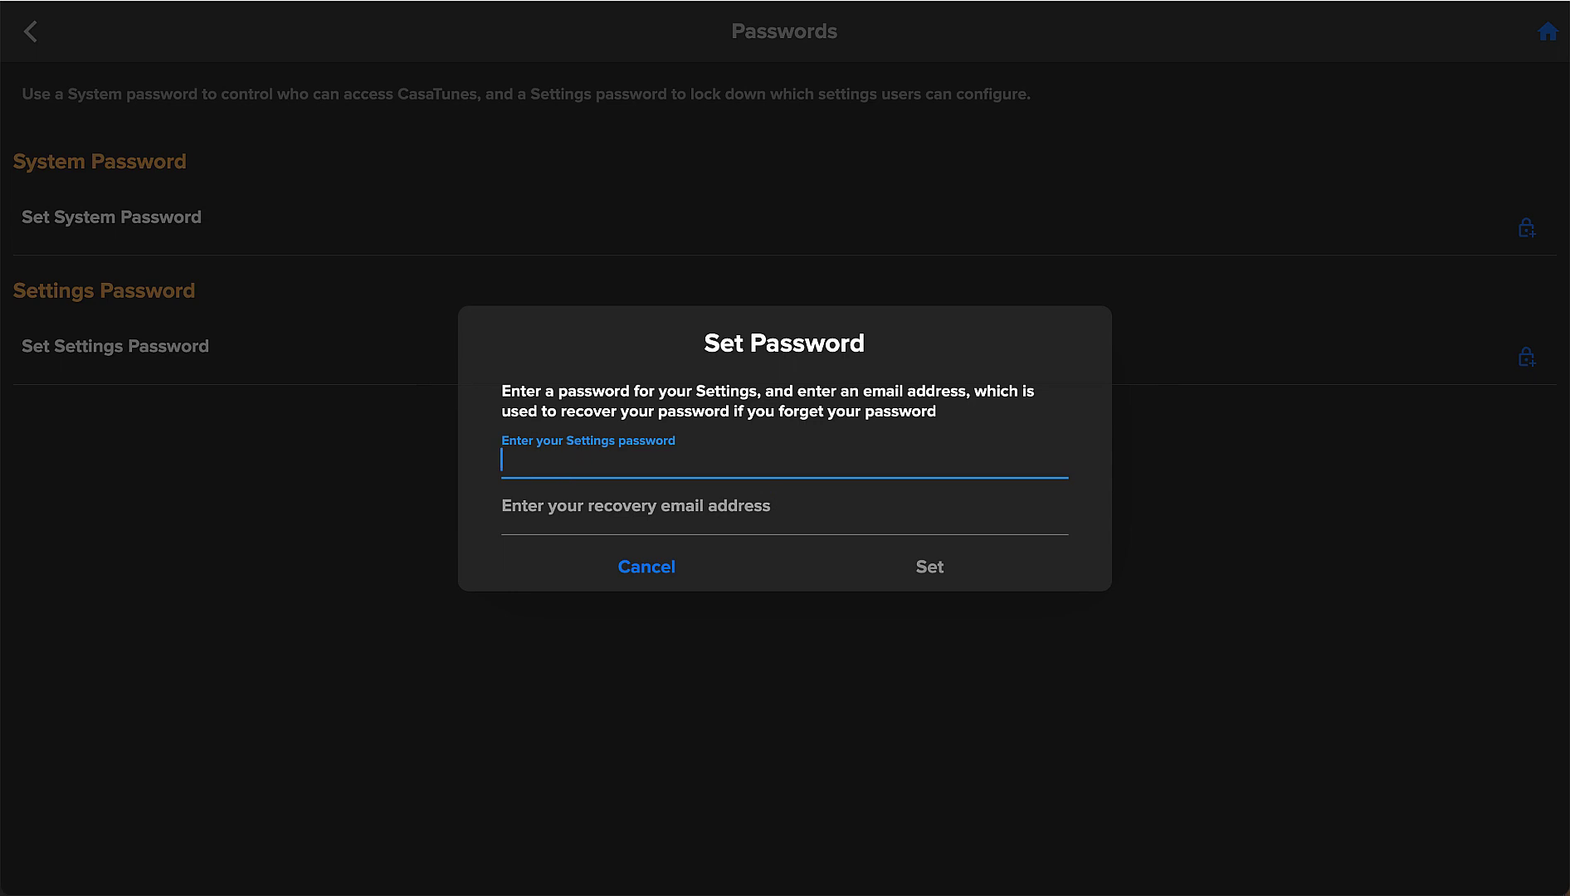
type("••••••")
left_click(559, 521)
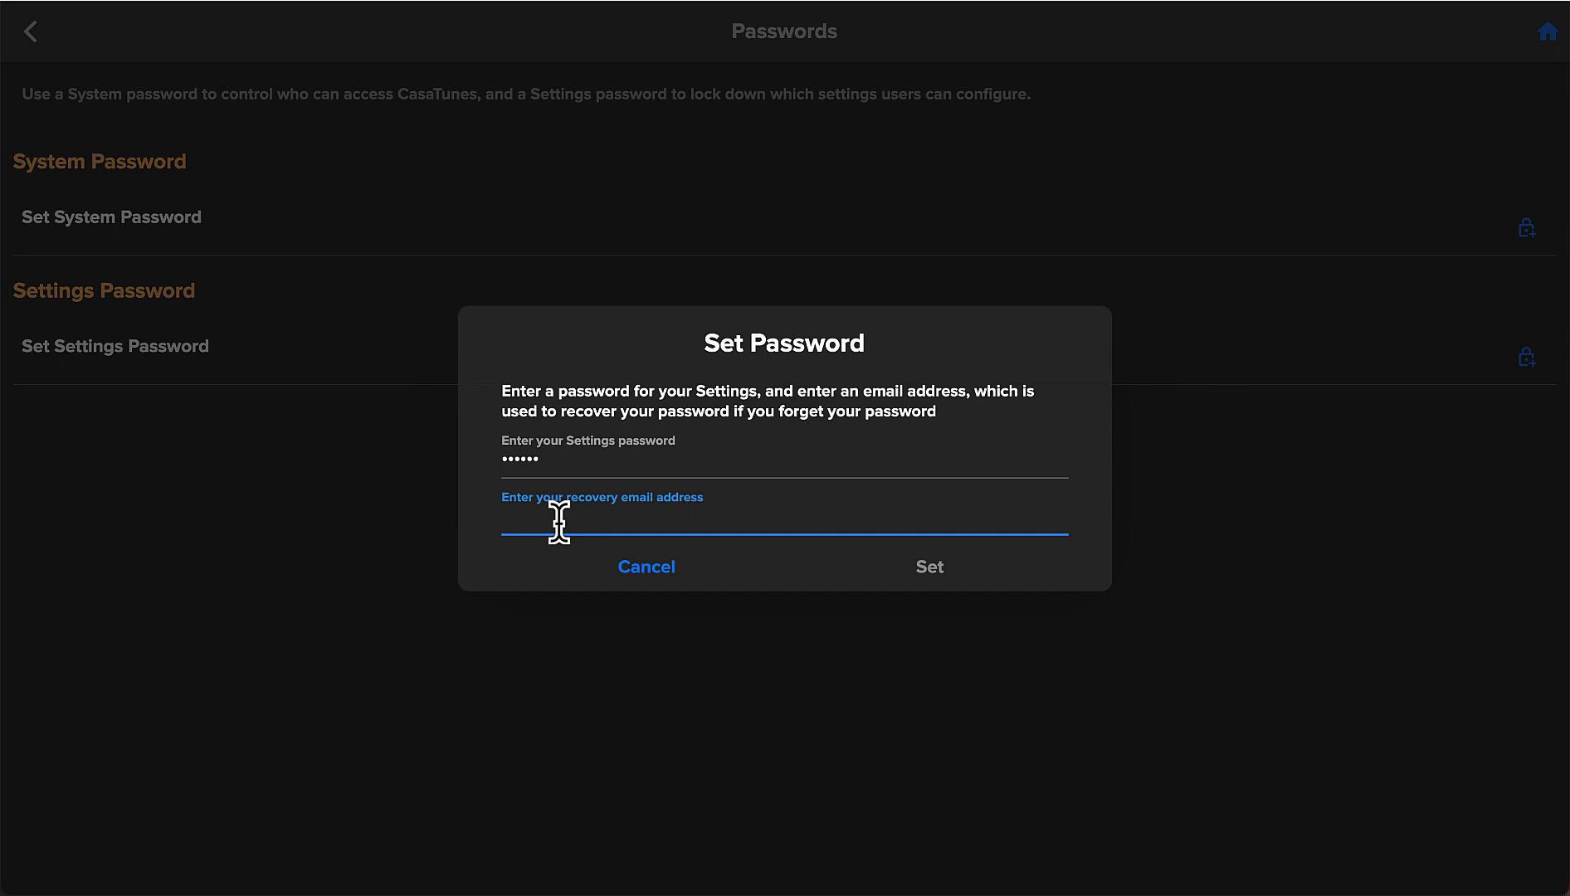
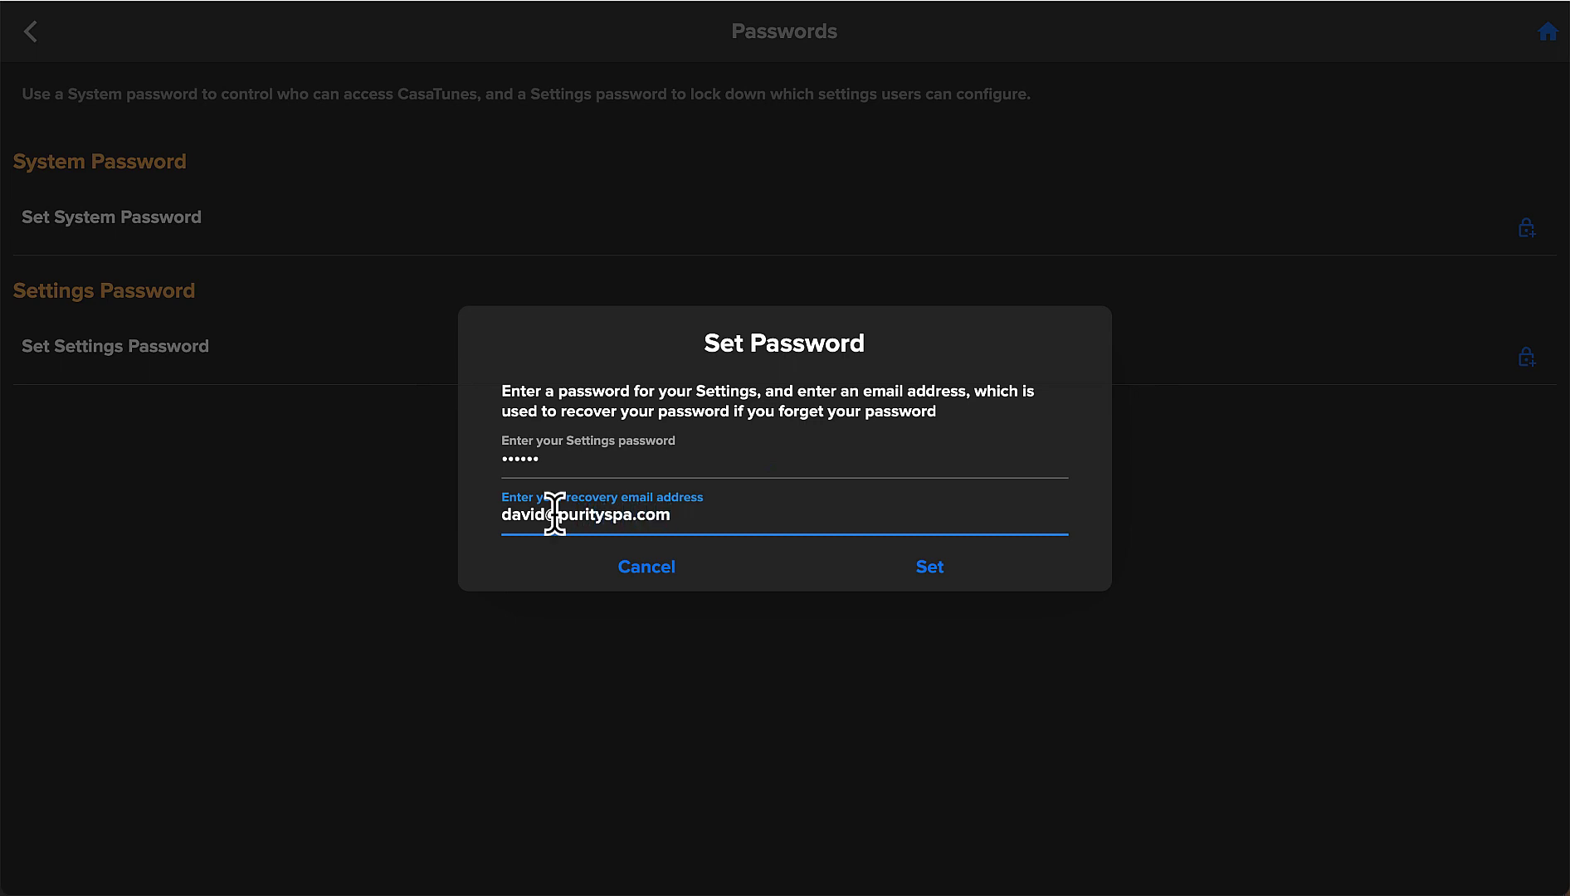
left_click(932, 569)
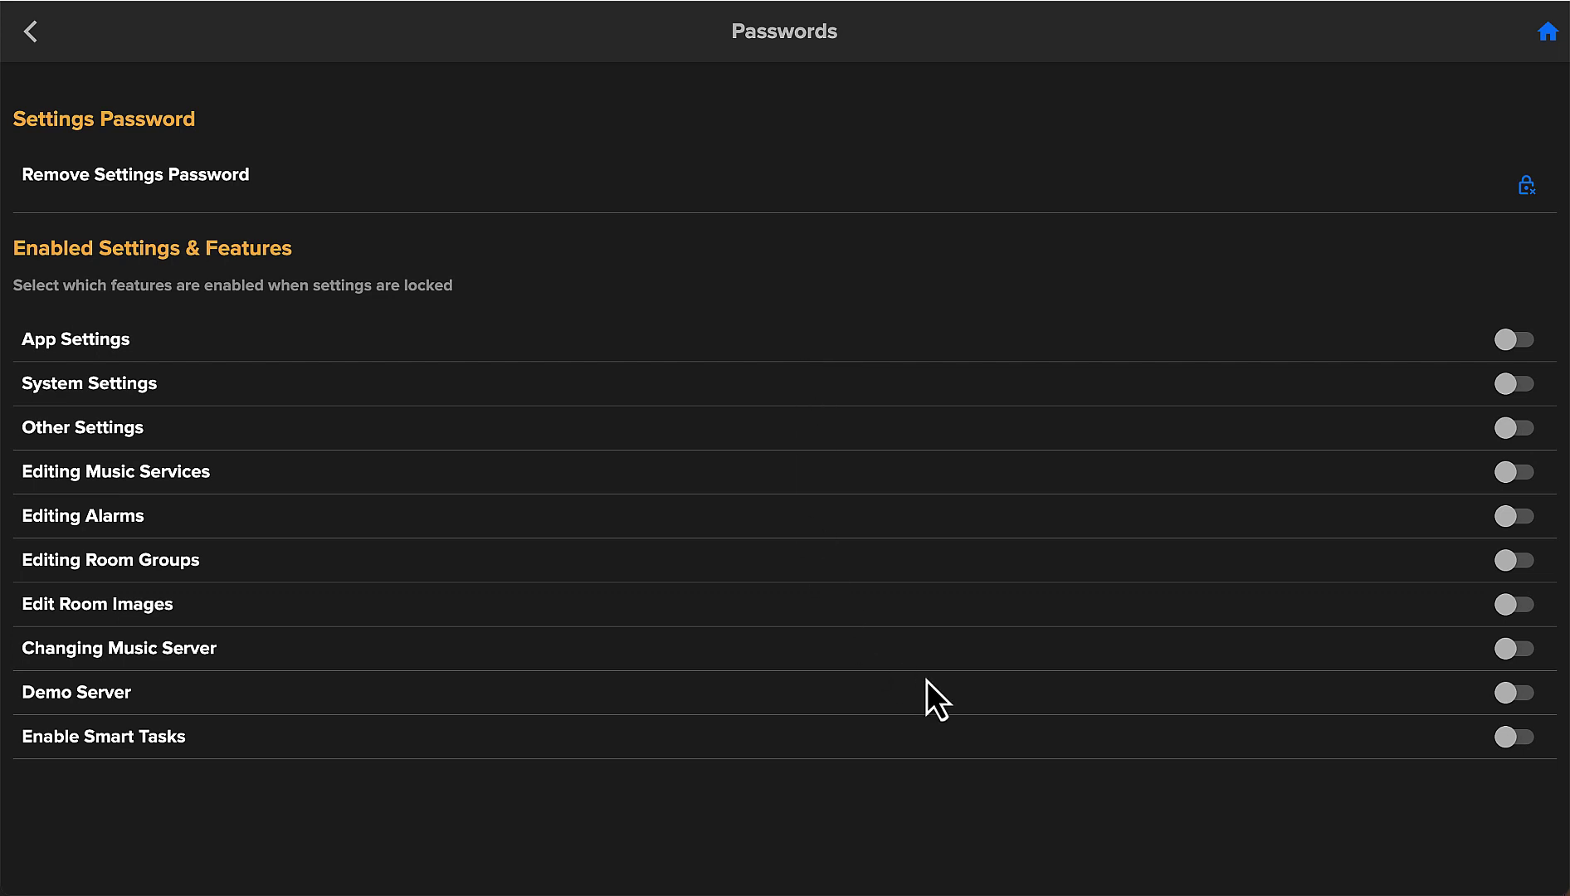
Turn on Enable Smart Tasks for locked mode, then confirm Settings is now password-protected.
left_click(1529, 741)
left_click(1548, 34)
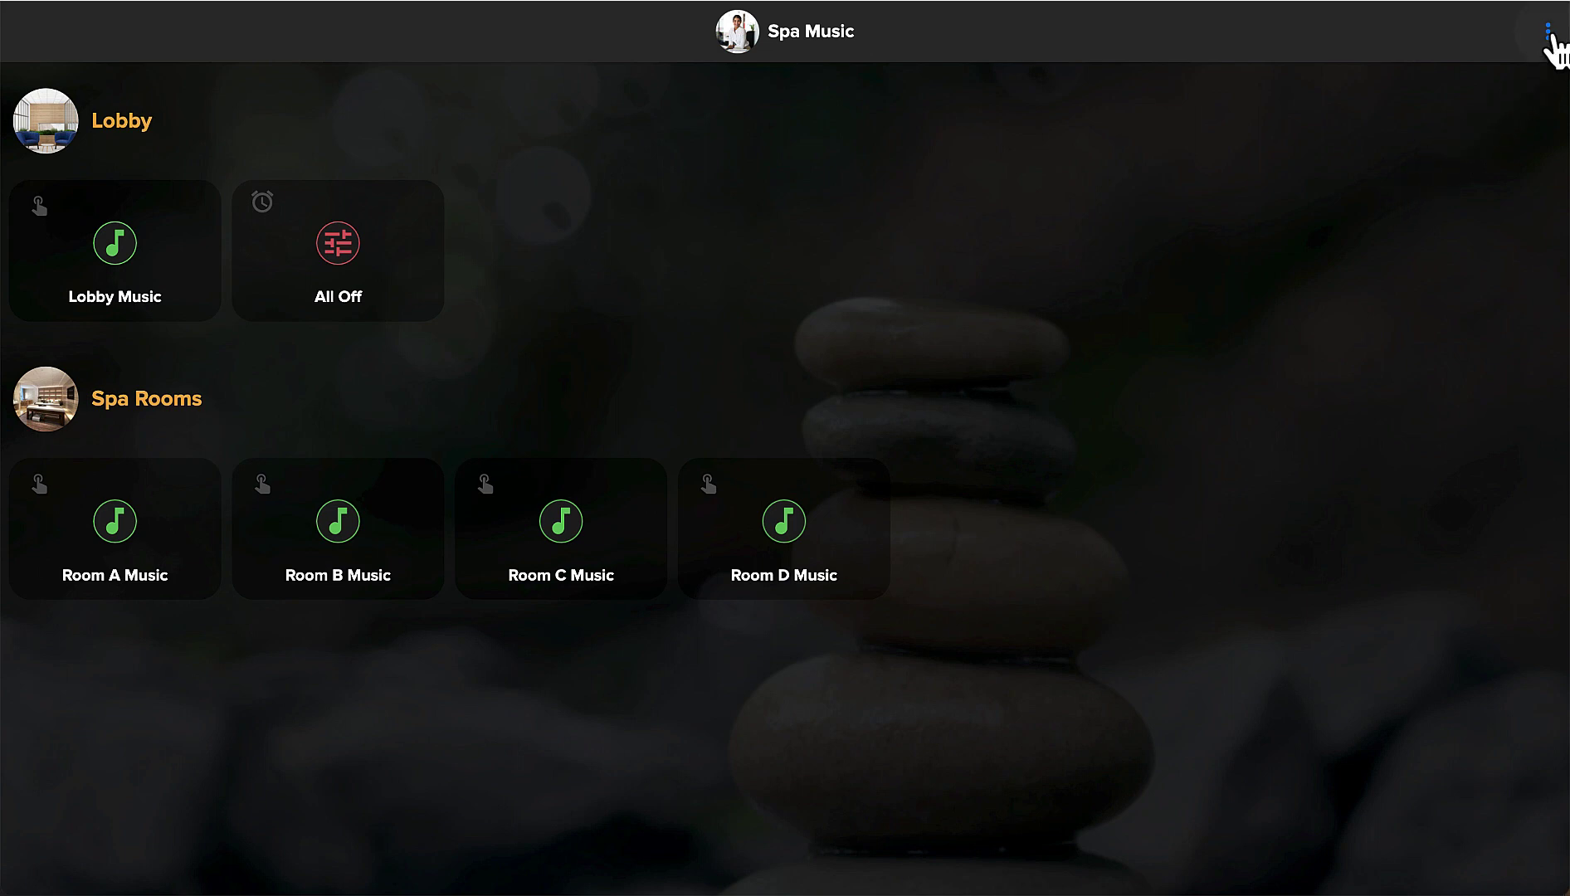
left_click(1548, 33)
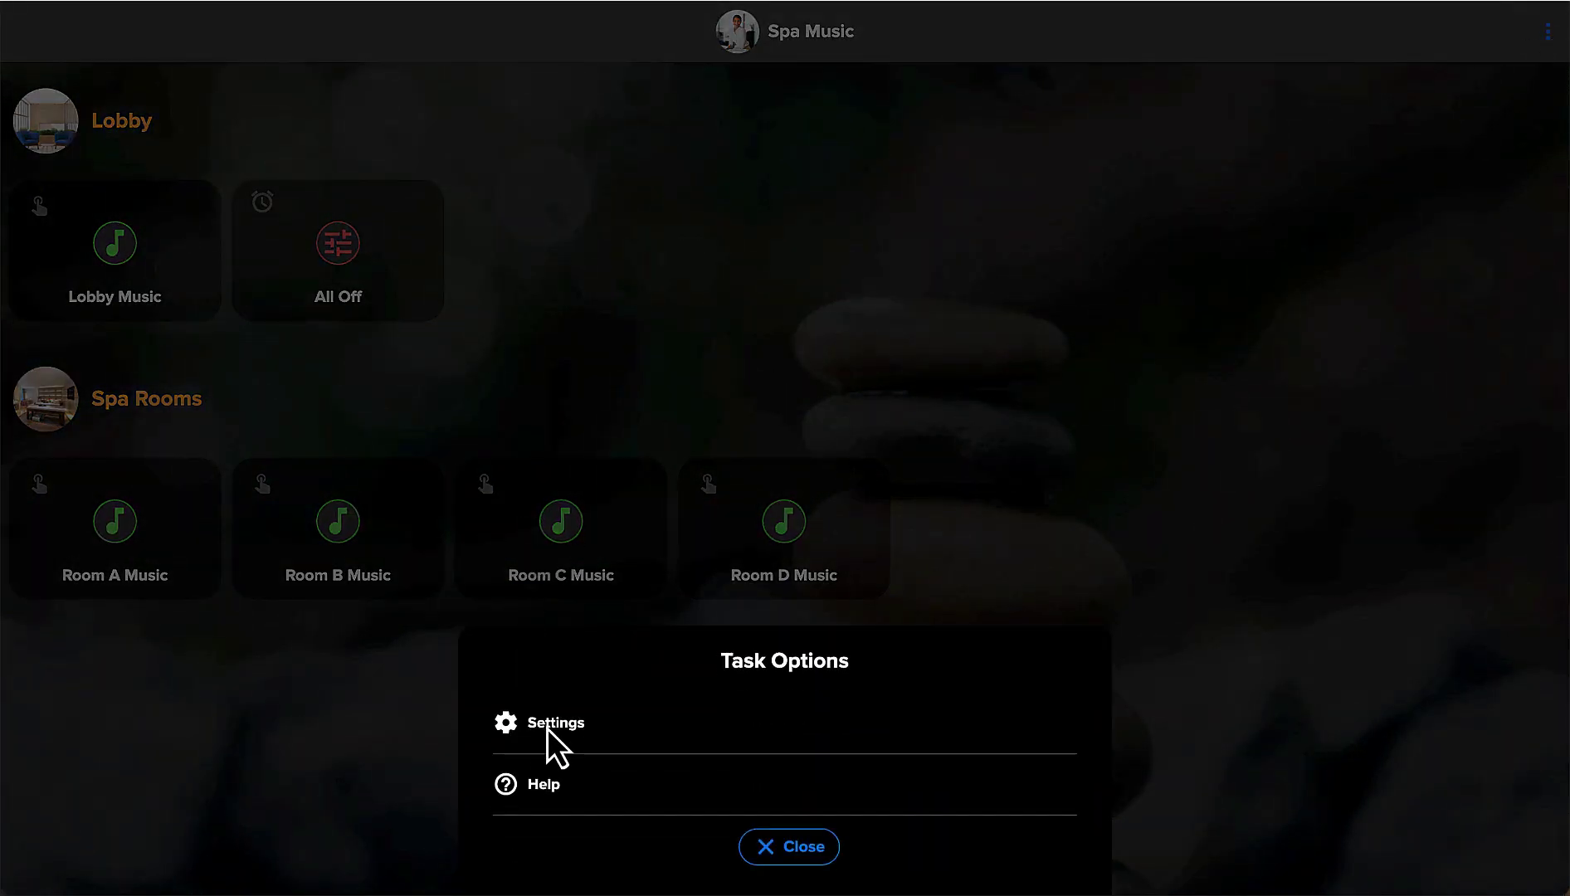
left_click(547, 724)
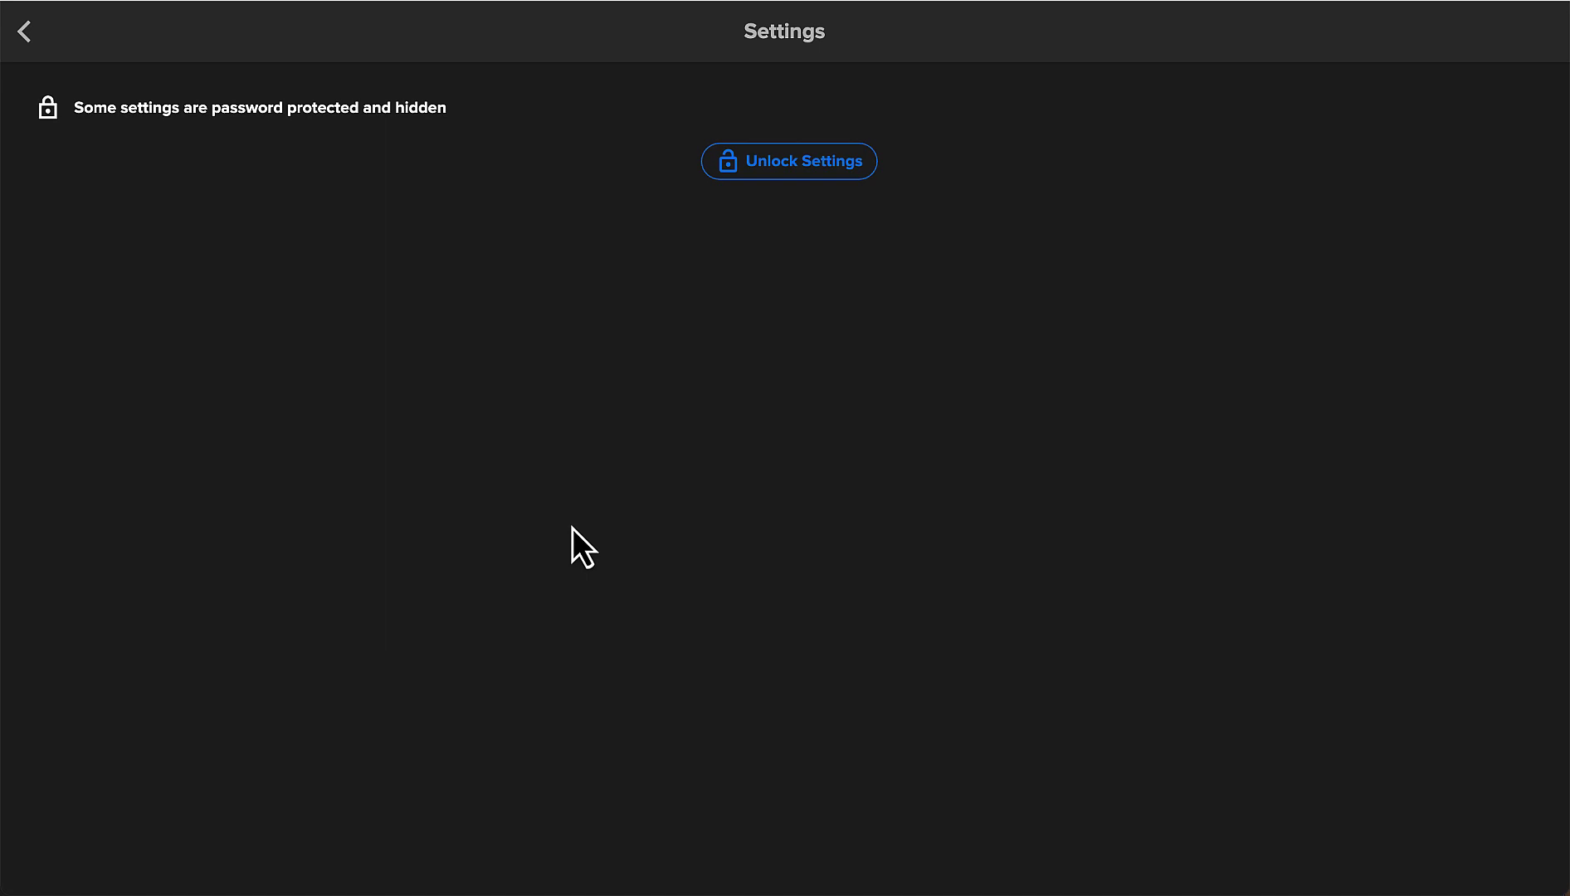
left_click(27, 51)
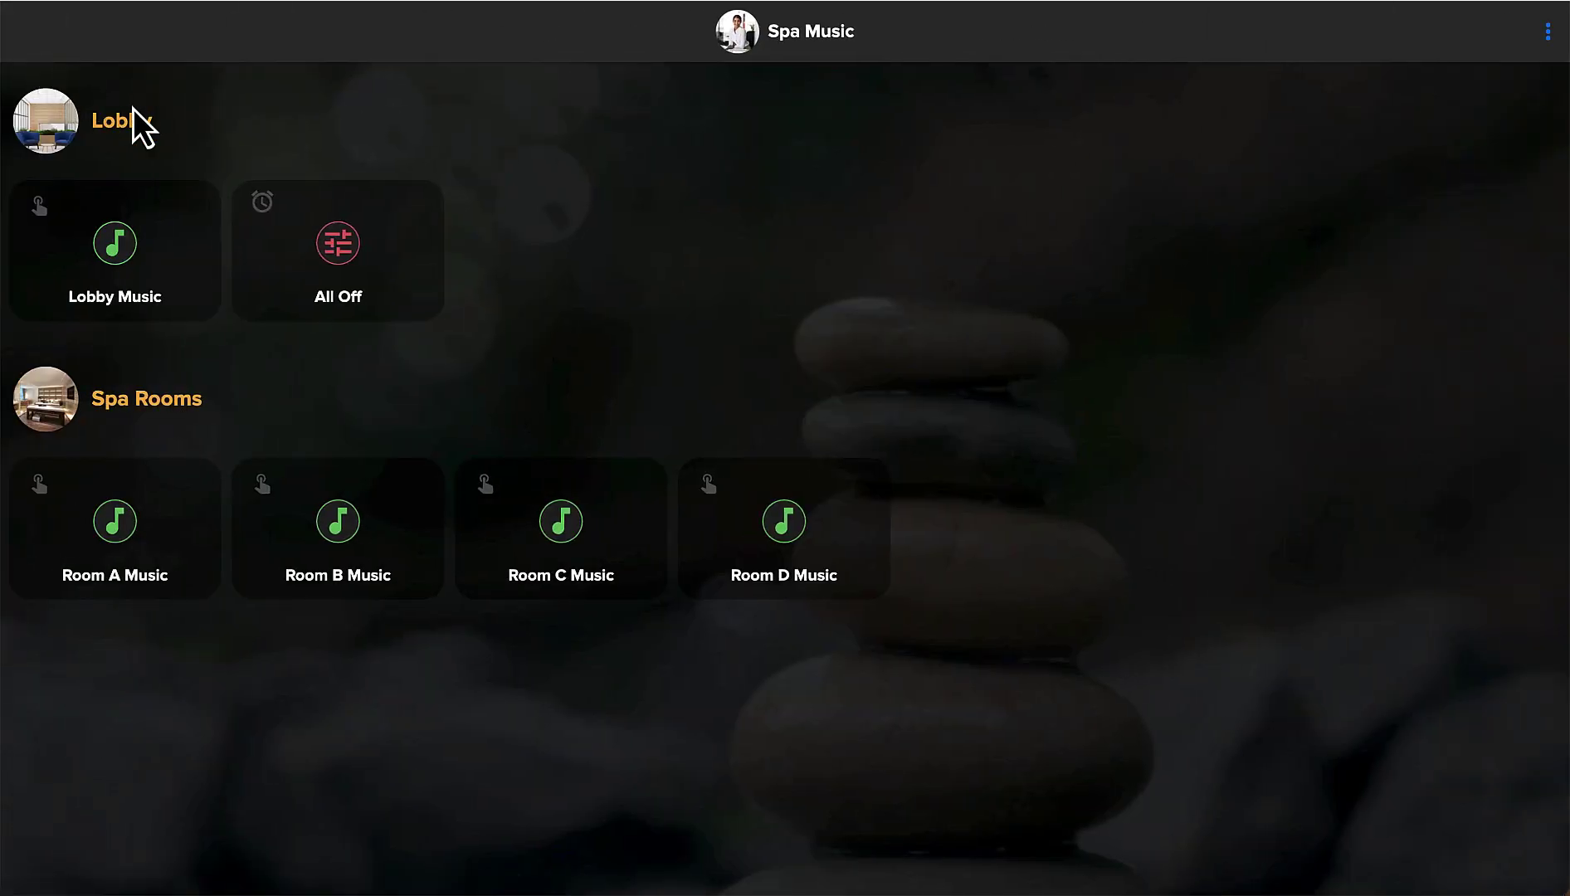